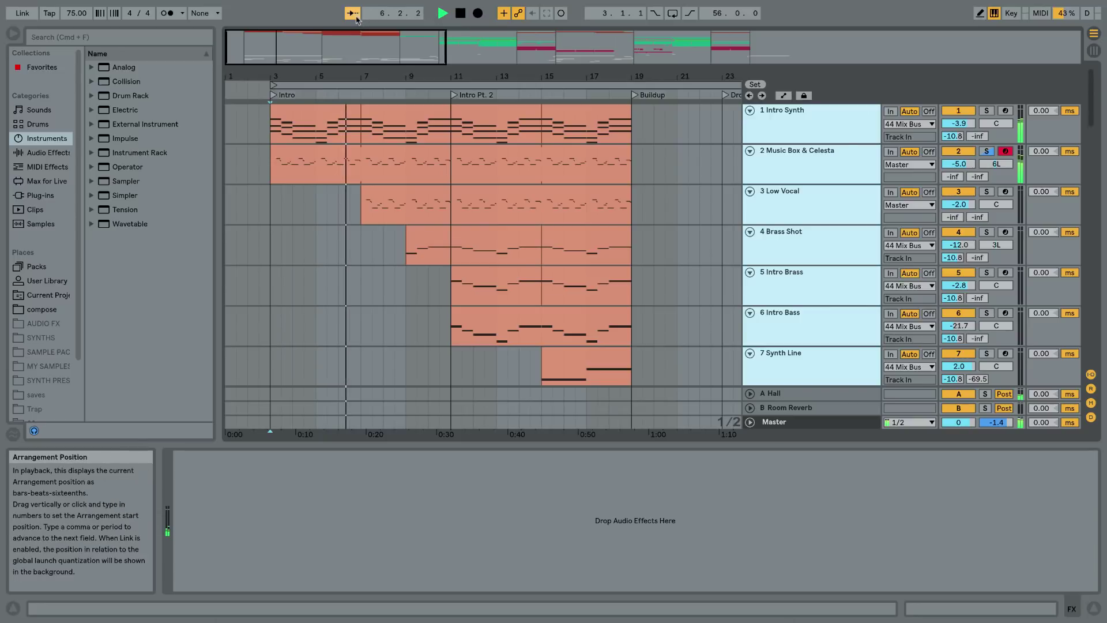
Inspect the device chains of the Low Vocal, Music Box & Celesta and Intro Synth tracks during the intro
left_click_drag(358, 76, 358, 115)
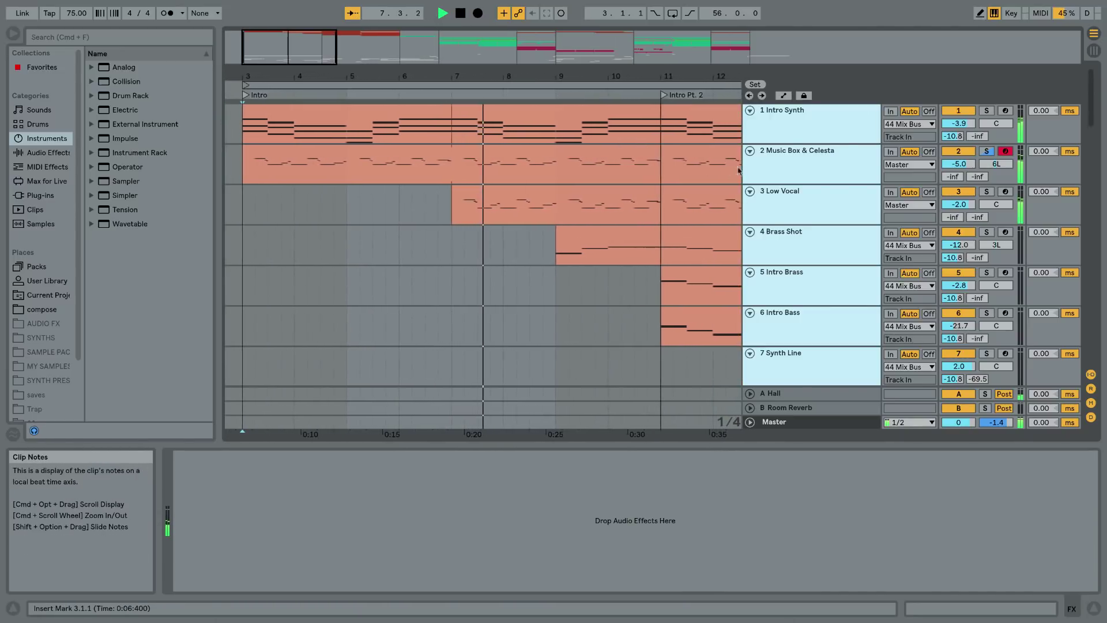
left_click(779, 165)
left_click(805, 196)
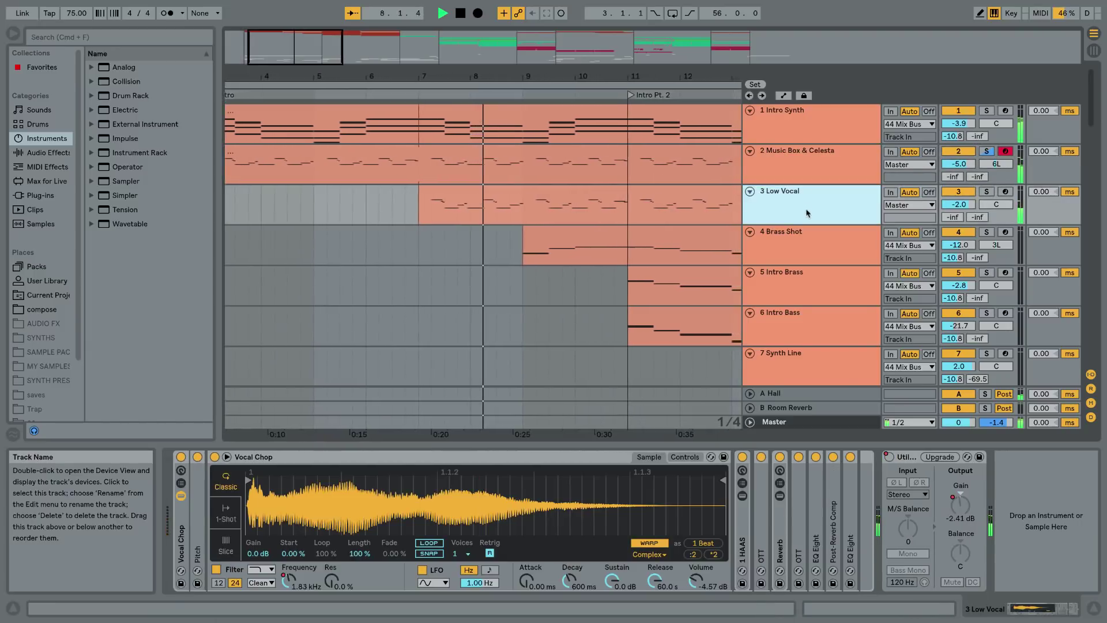
left_click(824, 171)
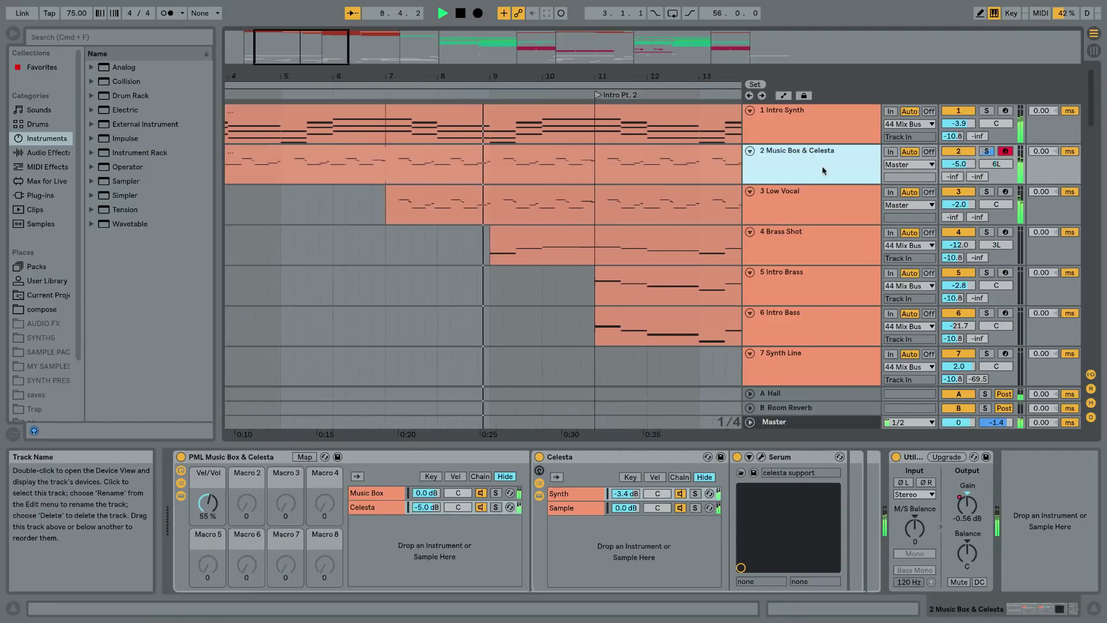
left_click(826, 130)
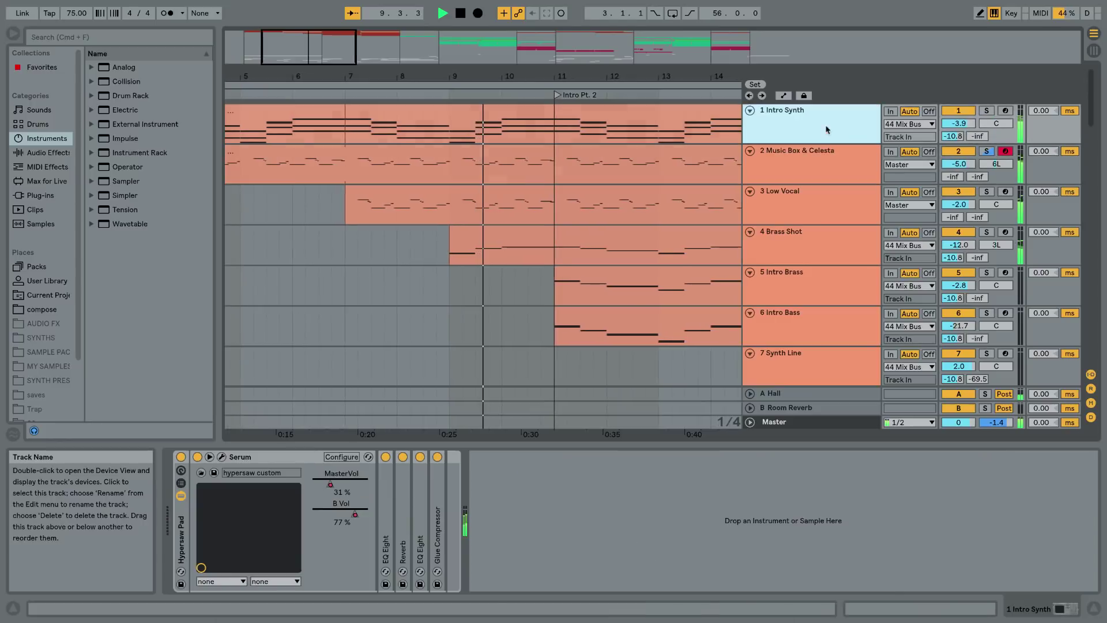
Examine the Intro Brass track's device chain from the Big Brass rack through OTT to EQ Eight
left_click(805, 292)
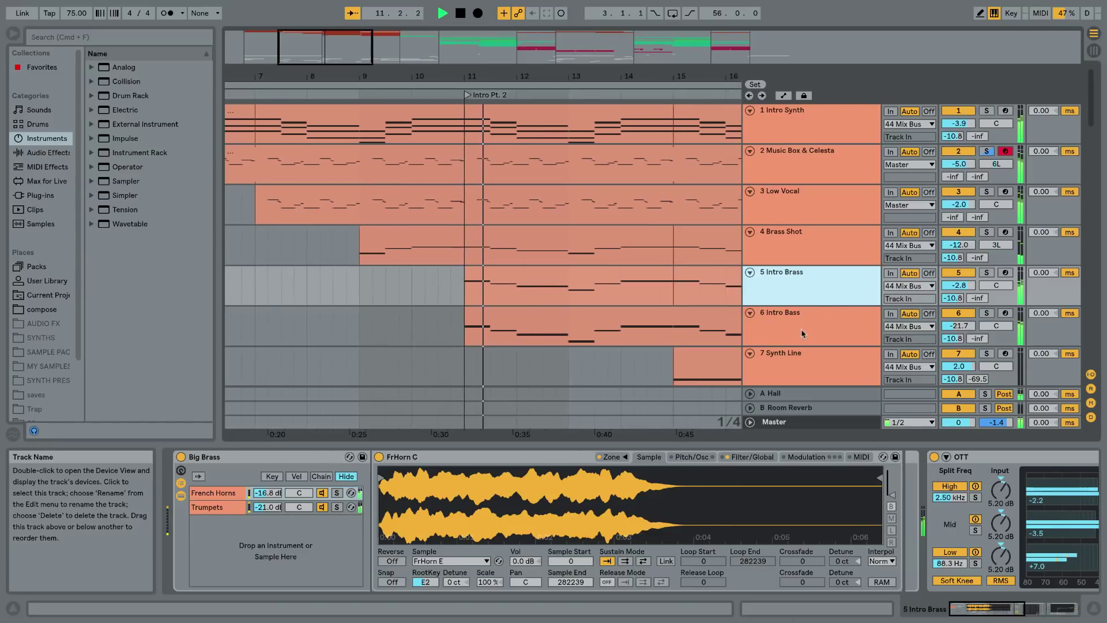
left_click(1051, 608)
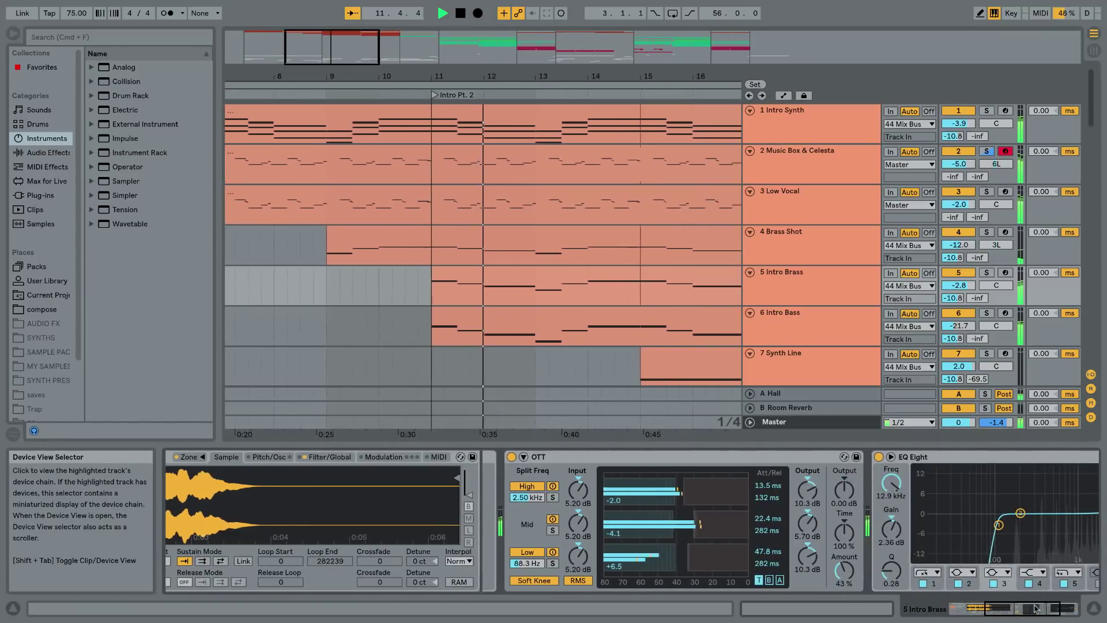
left_click_drag(1051, 608, 1054, 608)
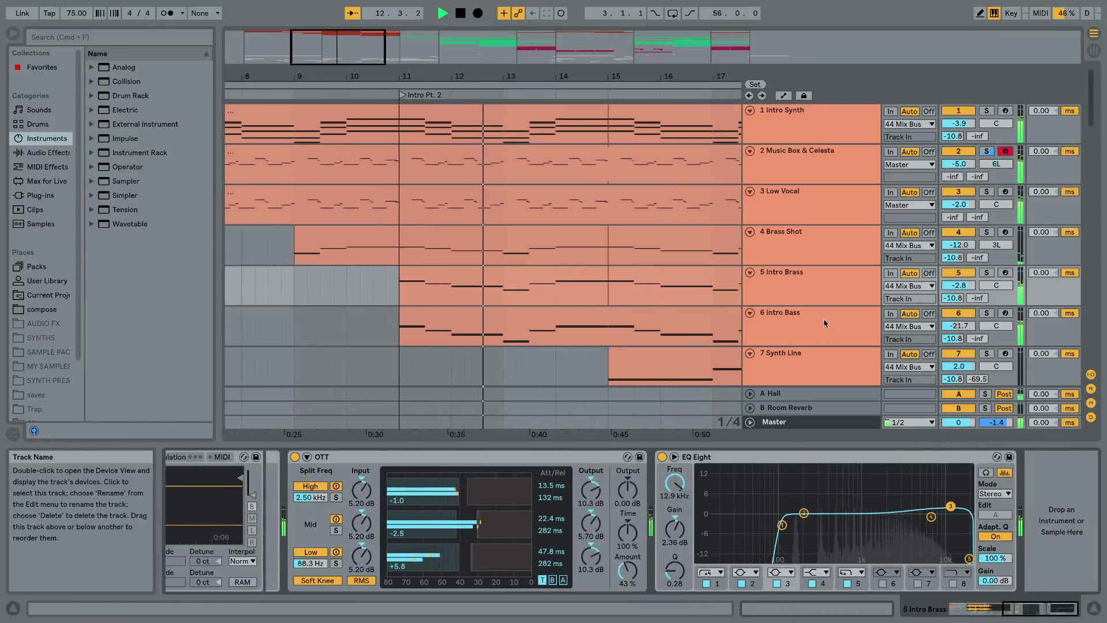
Show the device chains of the Intro Bass and Synth Line tracks
left_click(804, 324)
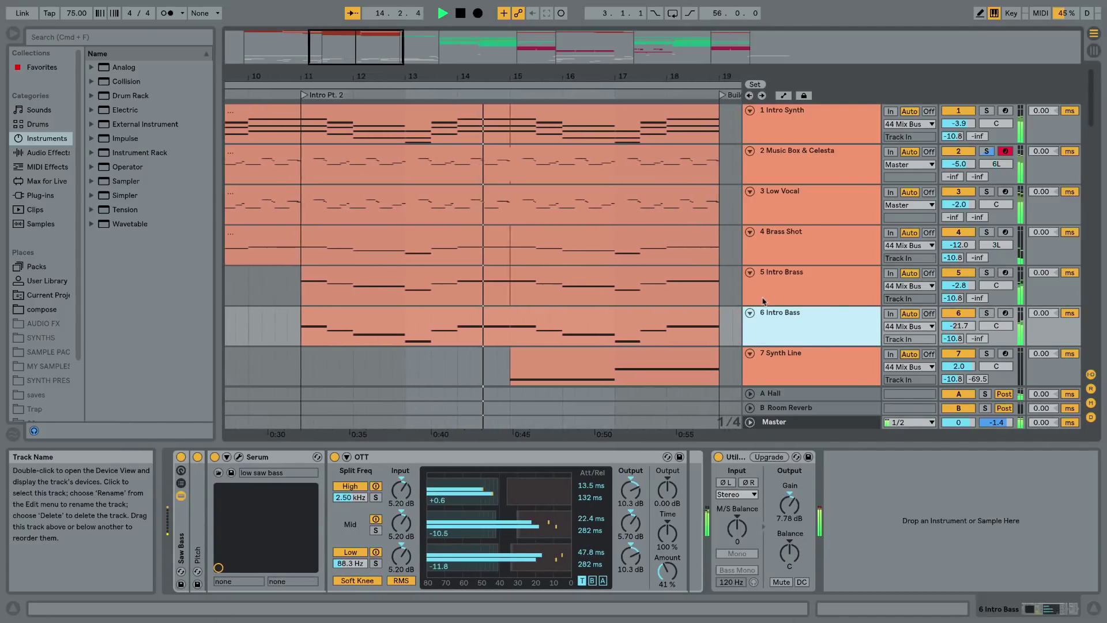
scroll(642, 277, "down", 1)
left_click(773, 337)
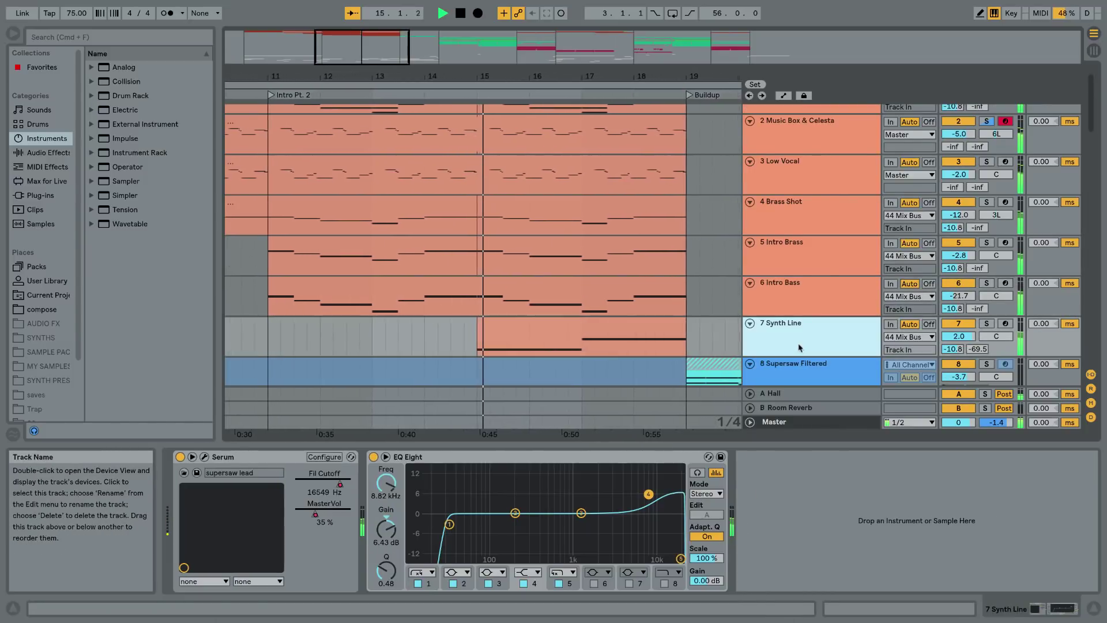
Follow the arrangement into the Buildup and inspect the Supersaw Filtered track's devices
scroll(663, 281, "down", 2)
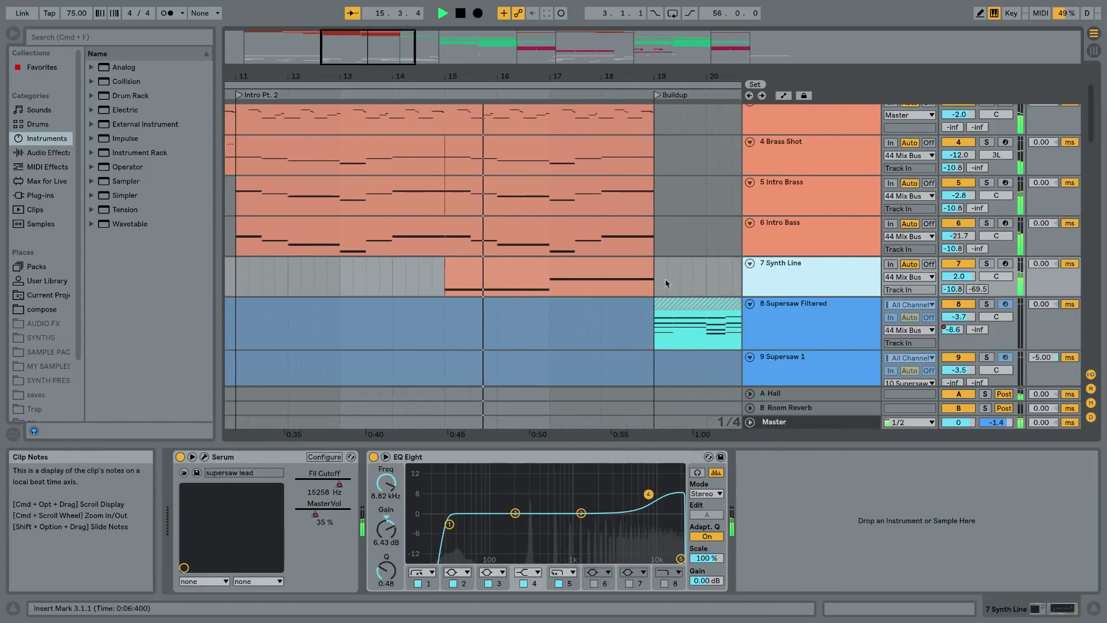
scroll(677, 284, "down", 1)
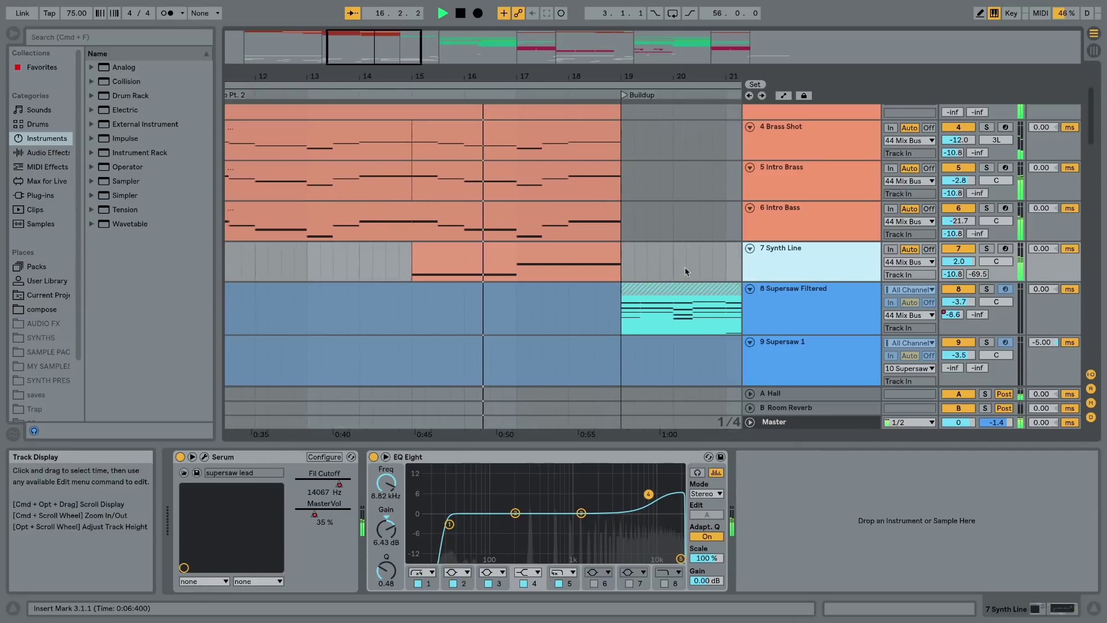
scroll(687, 272, "down", 2)
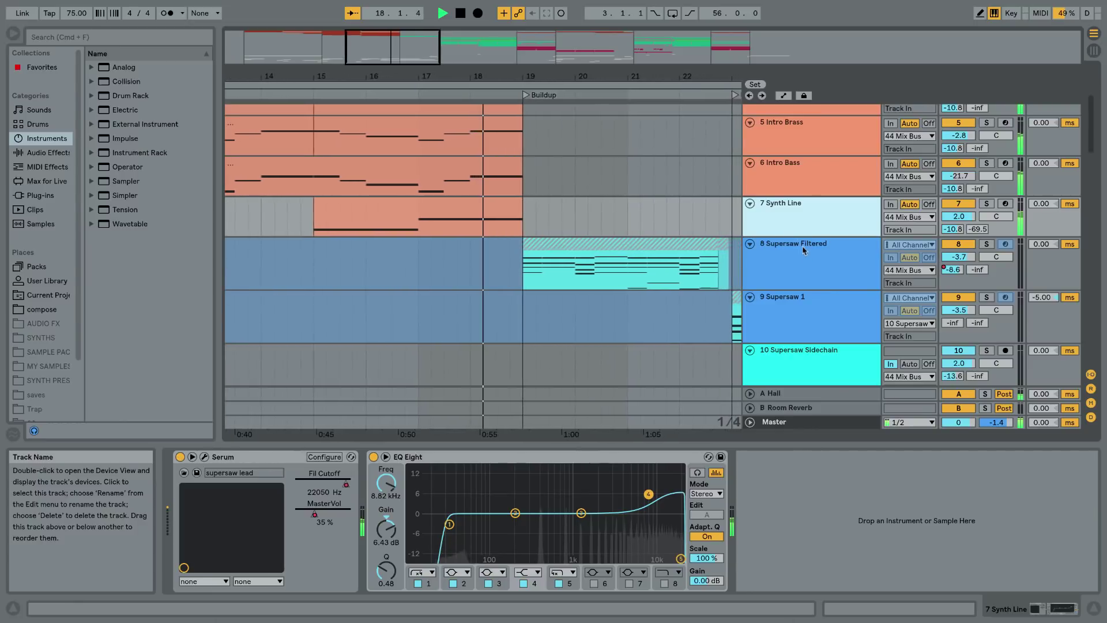
left_click(819, 273)
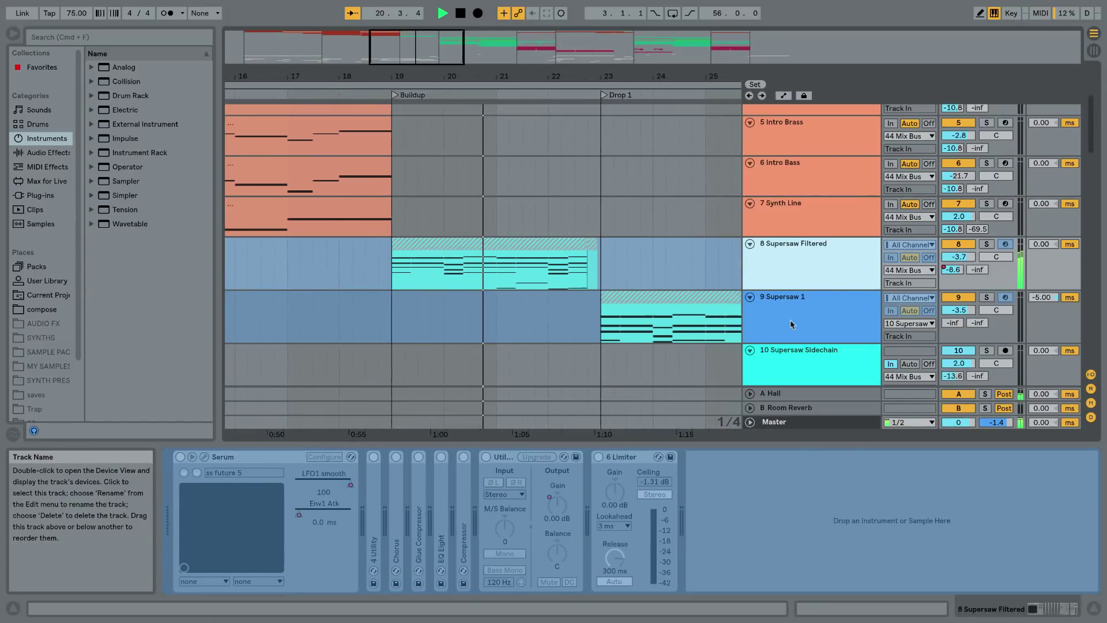
Inspect the devices on the Drop 1 tracks Supersaw 1, Main Bass and Kick
scroll(667, 286, "down", 5)
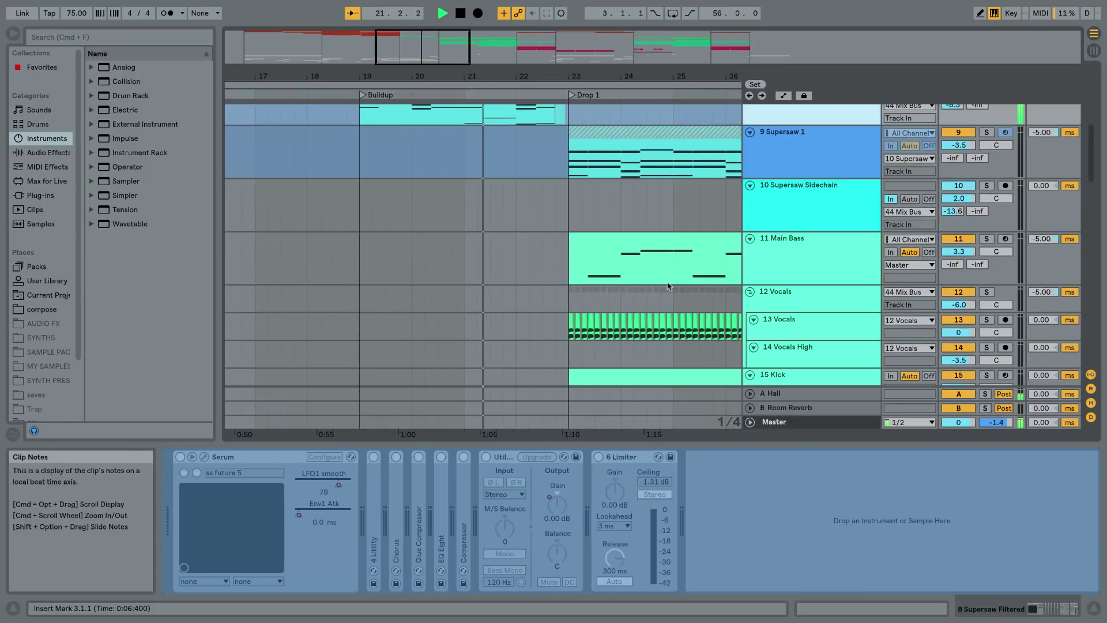
left_click(799, 167)
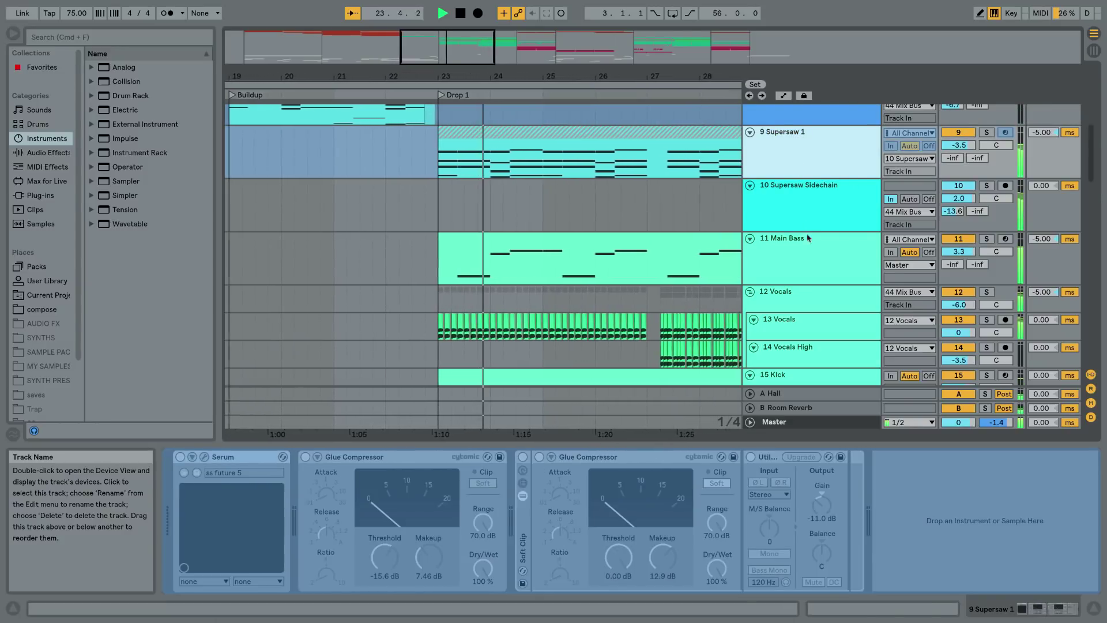
left_click(811, 255)
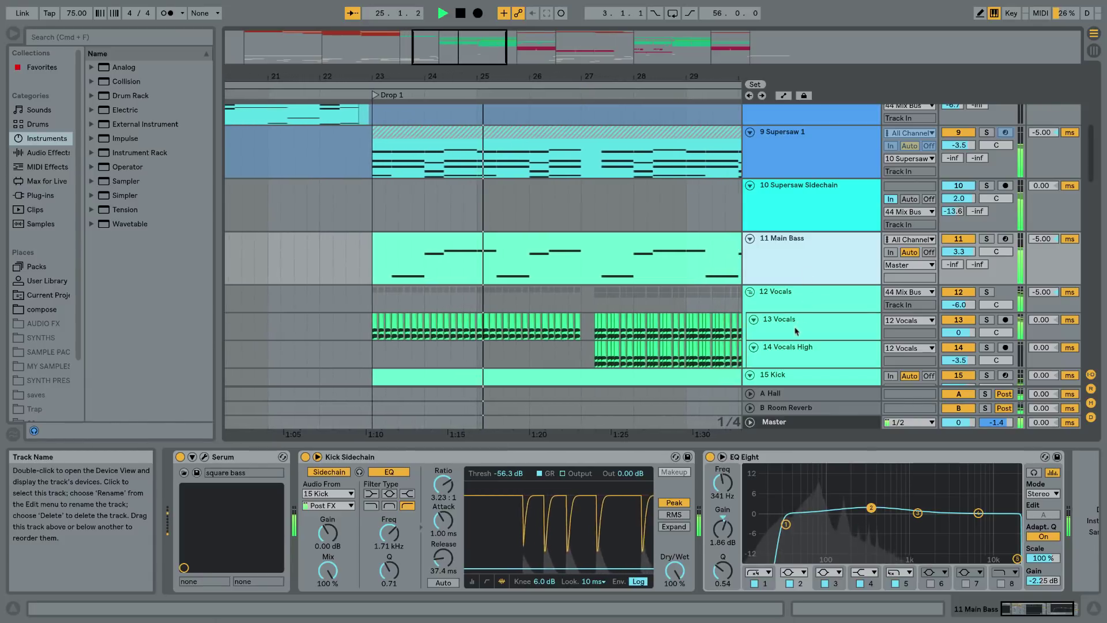
left_click(787, 378)
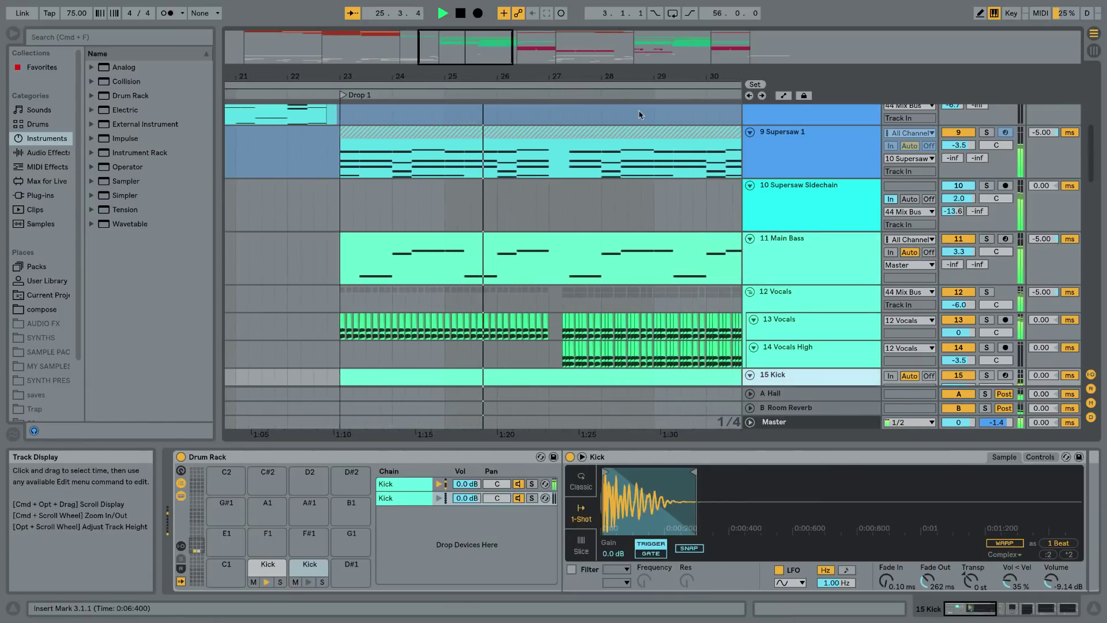
Look through the Drop 1 vocal and drum tracks and show the Lead track's device chain
scroll(655, 139, "down", 1)
scroll(681, 167, "down", 3)
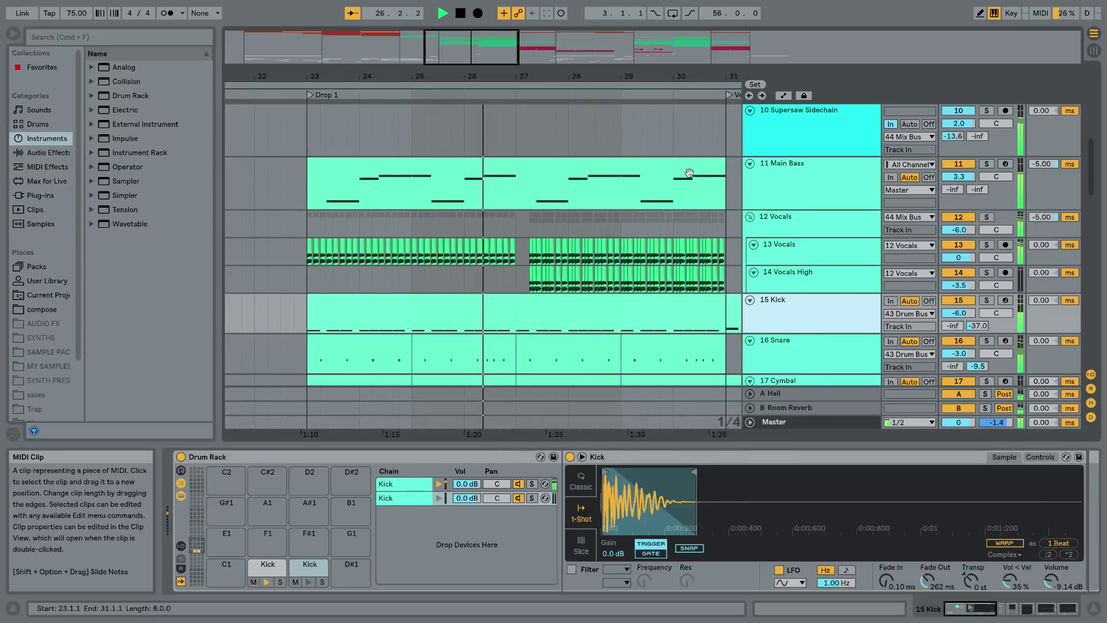
scroll(700, 186, "down", 4)
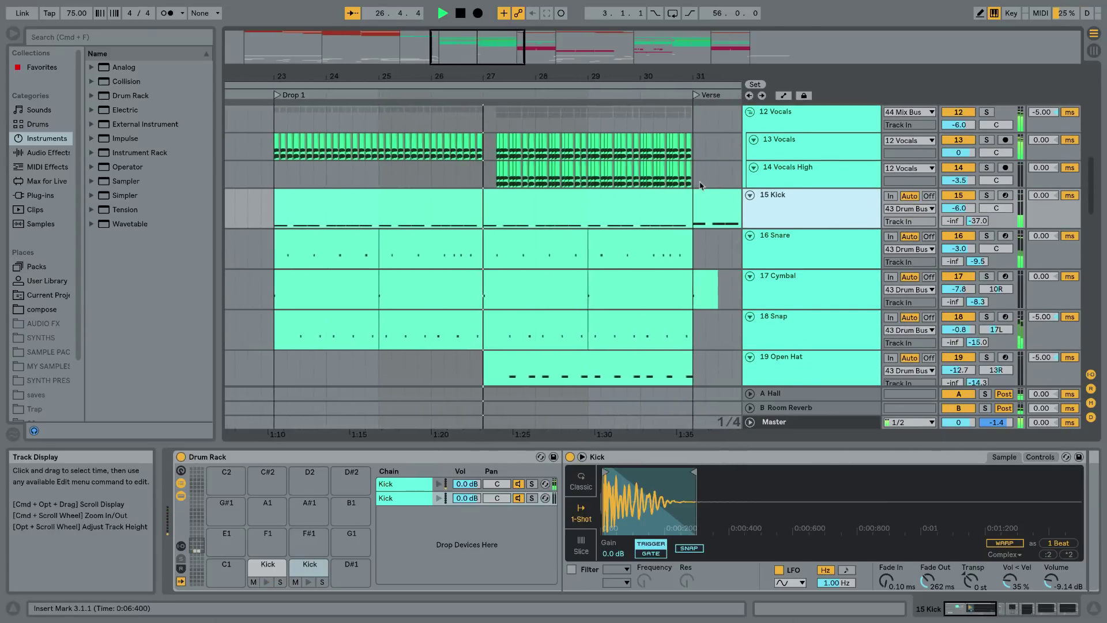
scroll(701, 185, "down", 3)
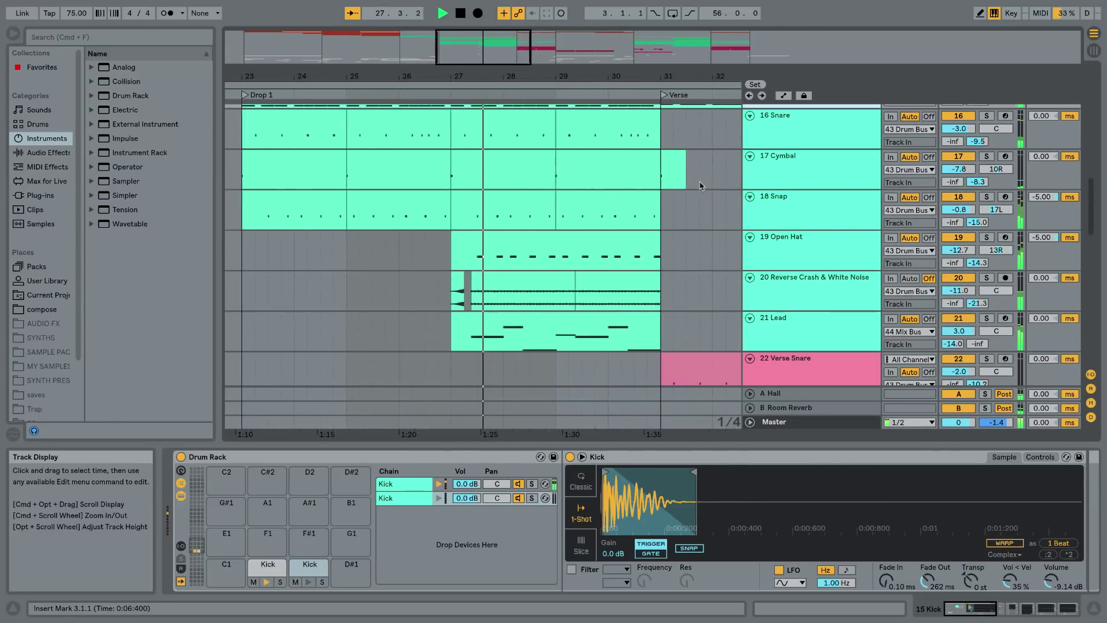
left_click(795, 323)
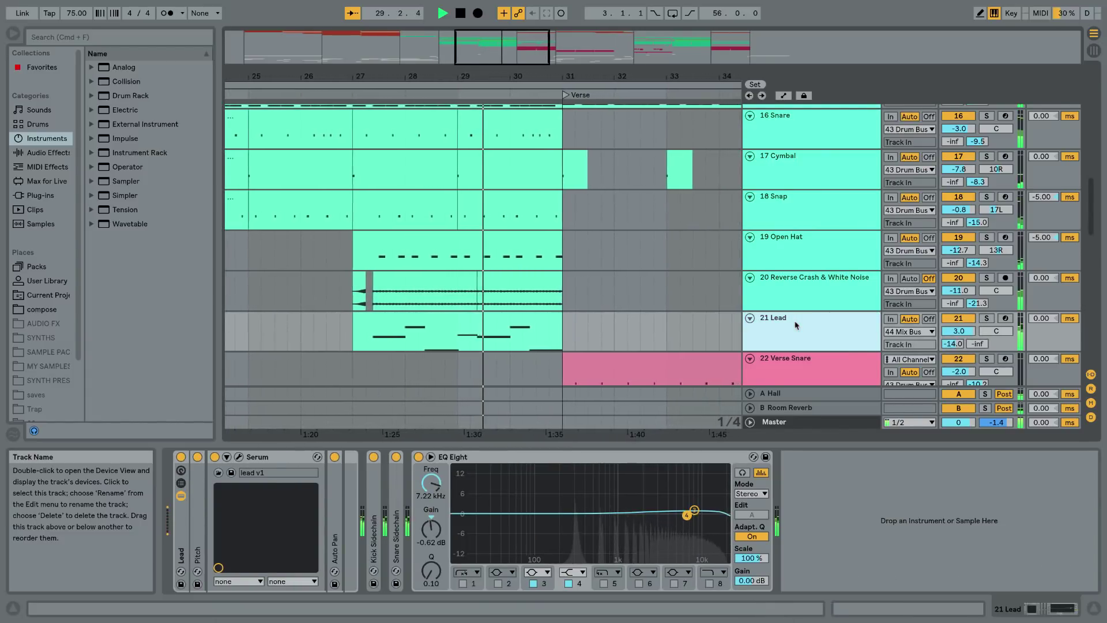
Review the Verse tracks and inspect the device chains of Sad Synth and Sad Synth Bass
scroll(684, 250, "down", 5)
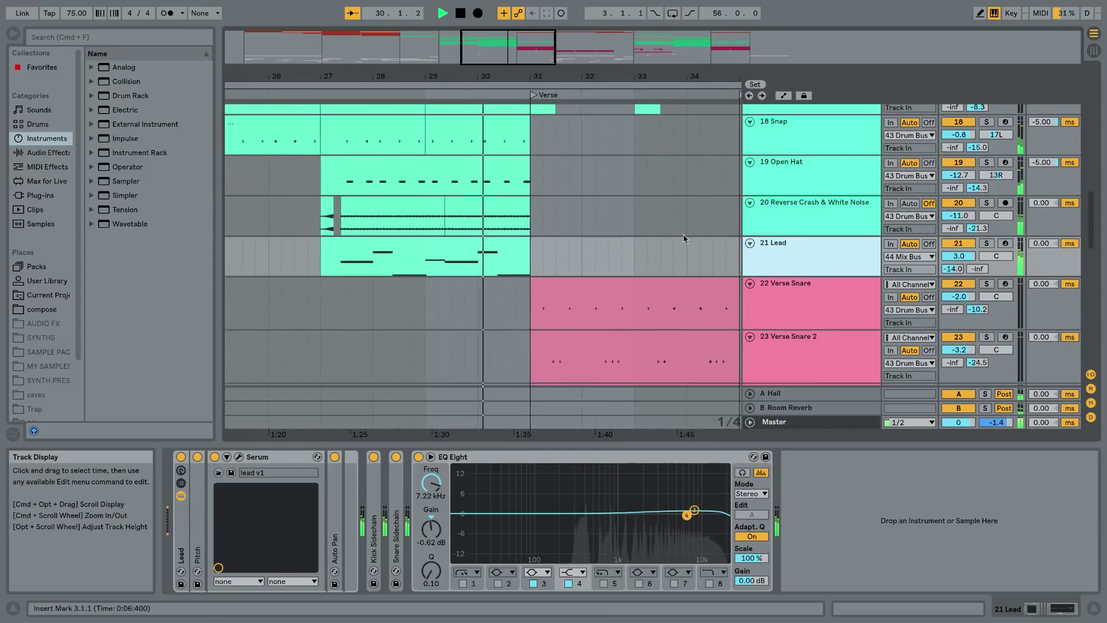
scroll(684, 234, "down", 1)
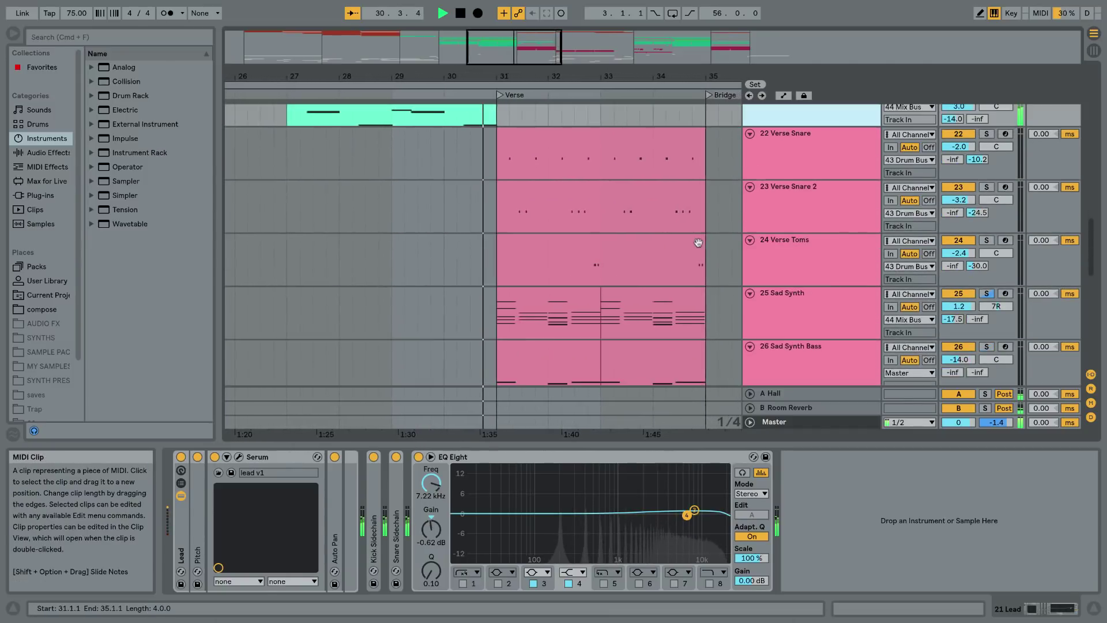
left_click(798, 311)
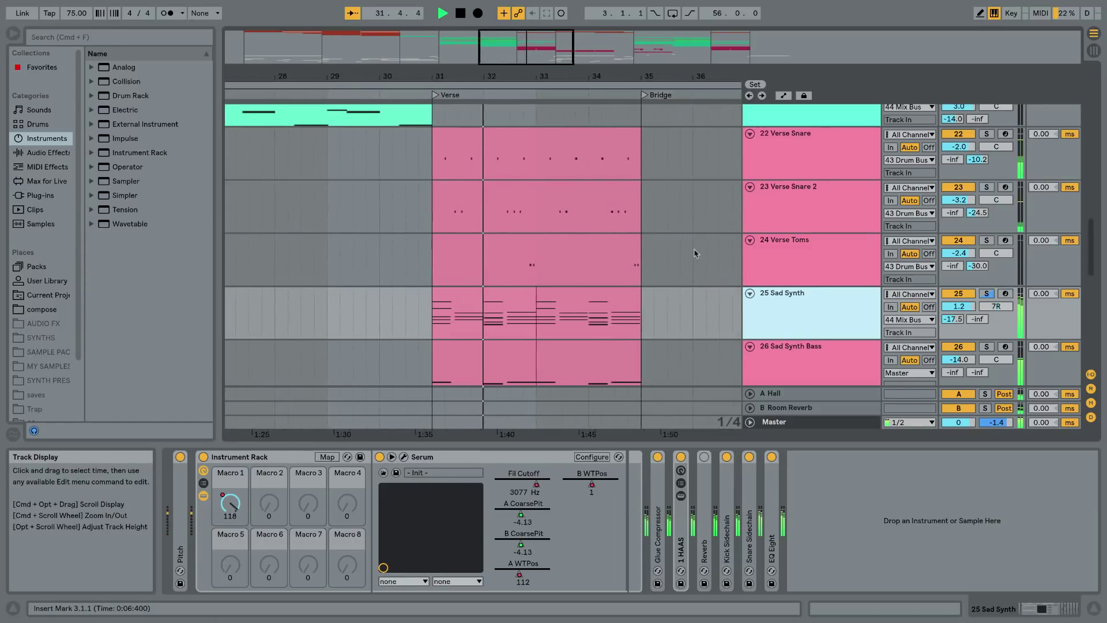
scroll(793, 289, "down", 2)
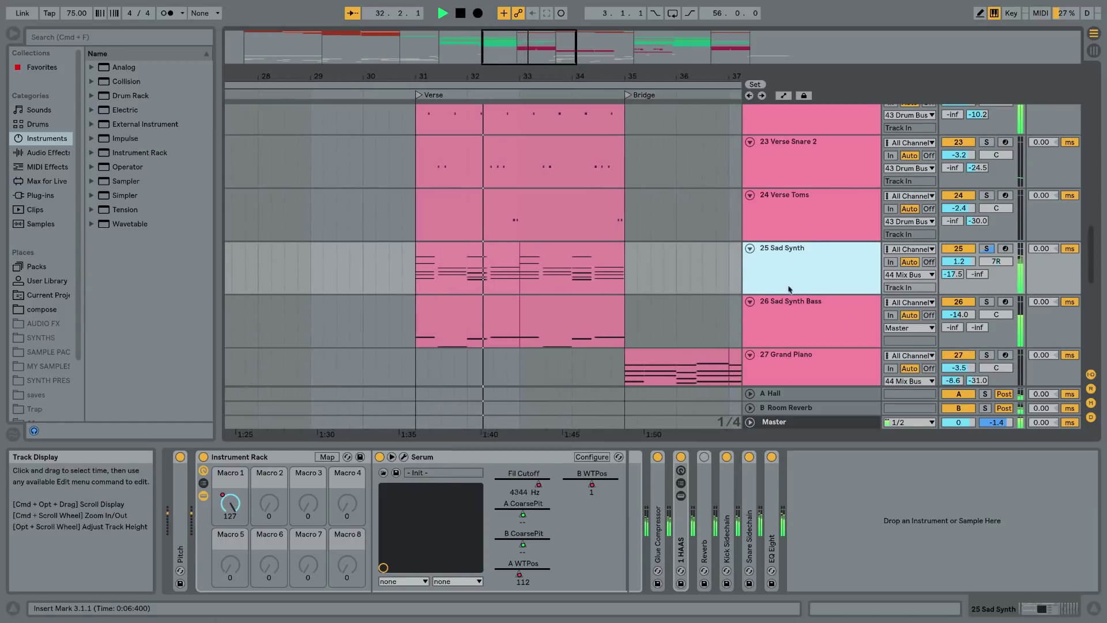
left_click(842, 322)
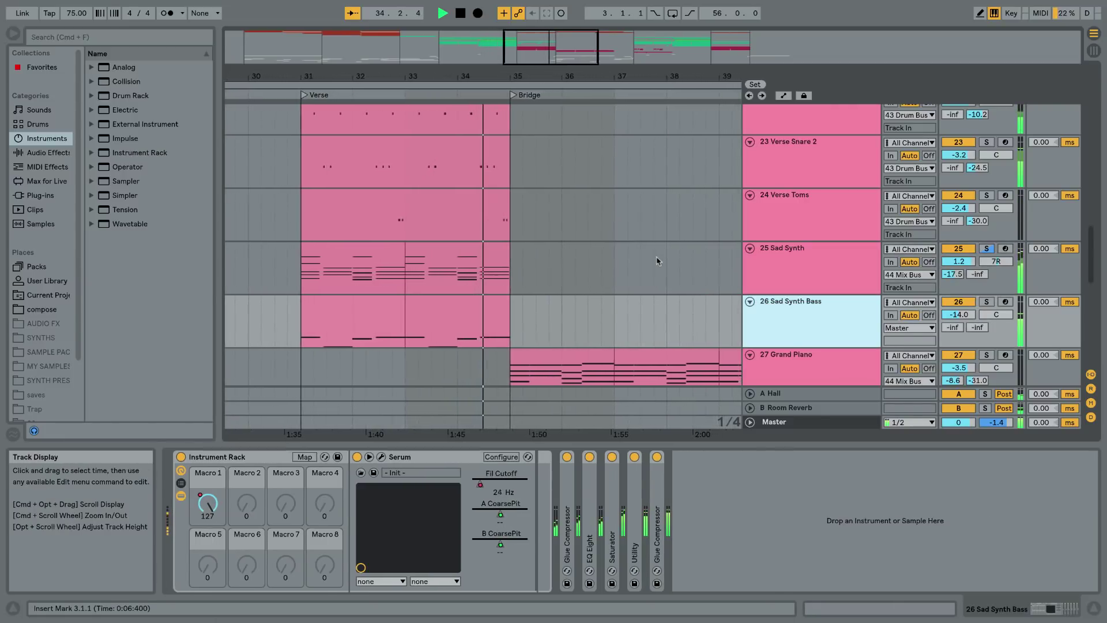
Inspect the Grand Piano and Strings tracks' devices as the Bridge plays
scroll(657, 260, "down", 3)
left_click(777, 261)
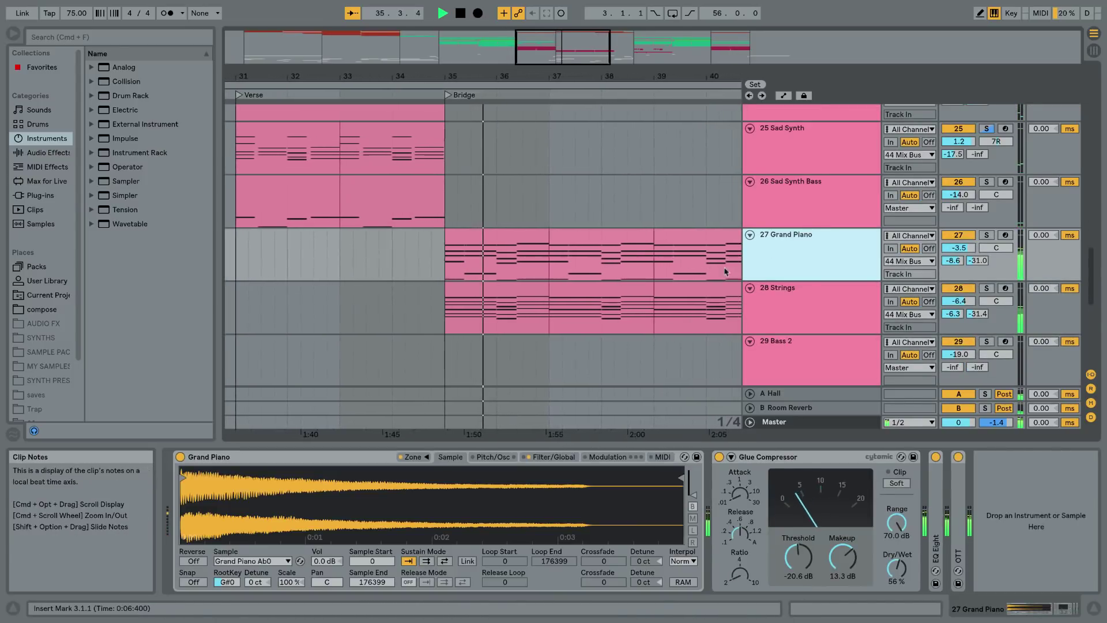
left_click(799, 310)
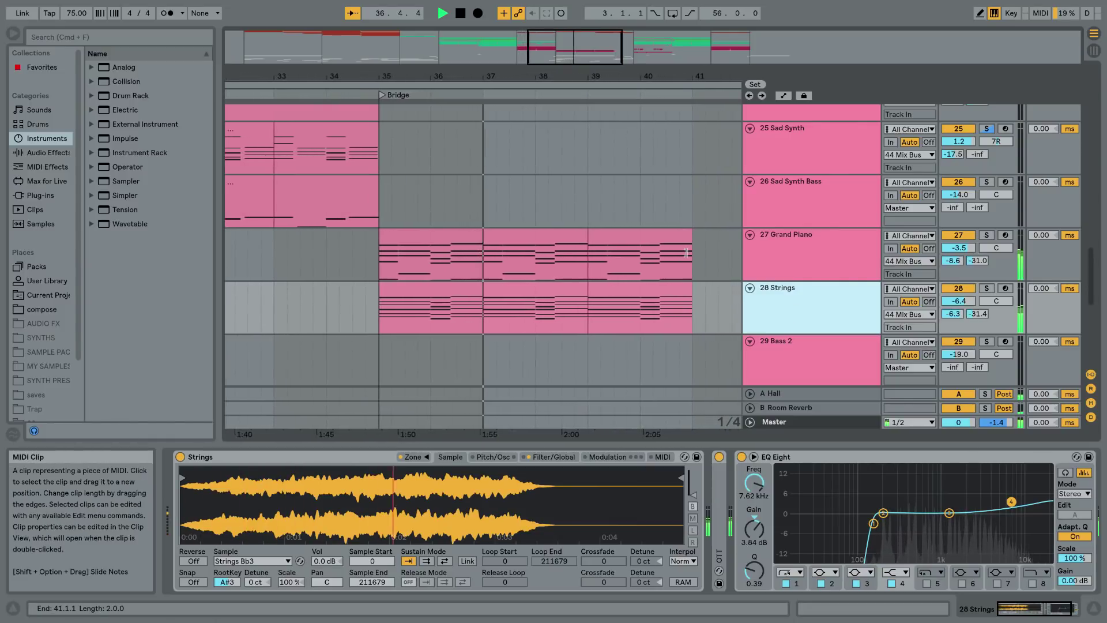
Return to the intro instrument tracks and show the Low Vocal devices used in the Bridge
scroll(687, 253, "up", 3)
scroll(687, 252, "up", 15)
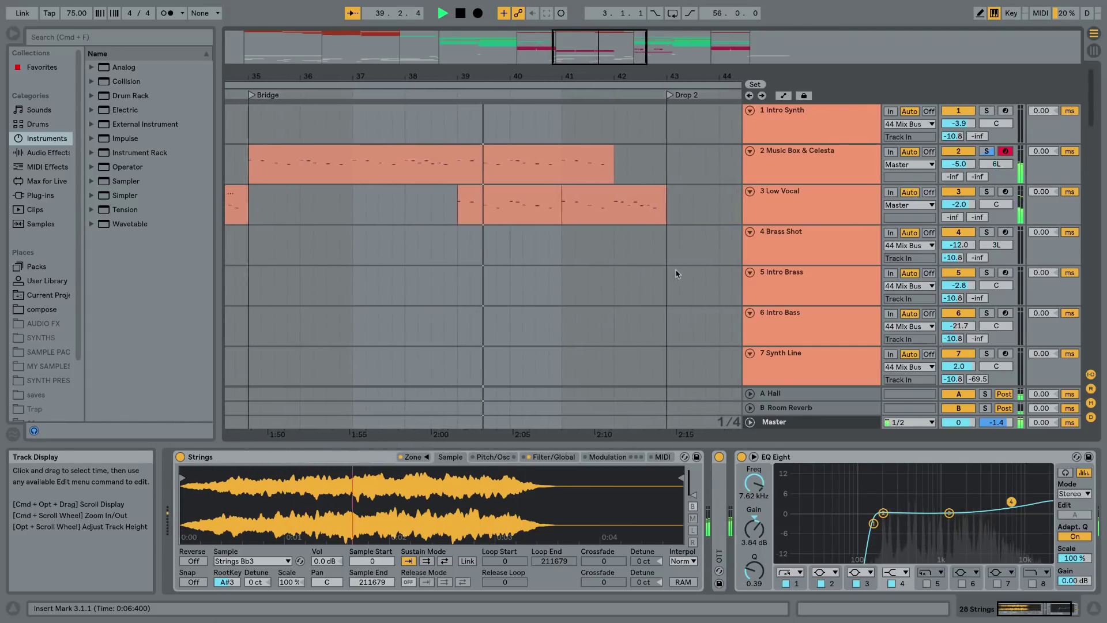
left_click(783, 220)
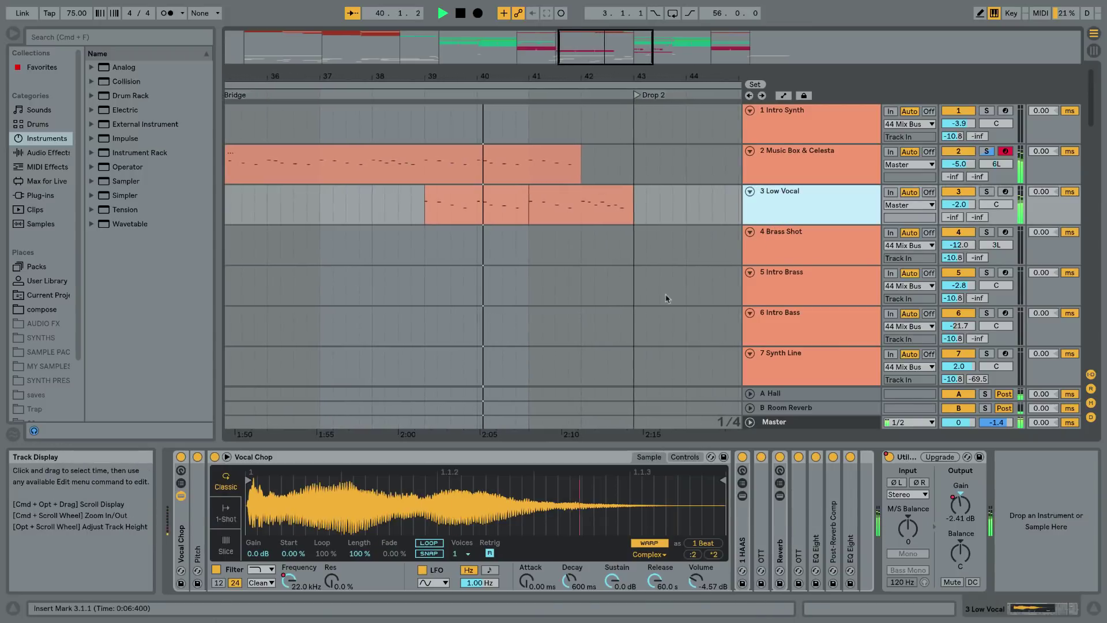
Unfold the Snare Buildup, Chant and Toms tracks inside the FX group
scroll(651, 300, "down", 15)
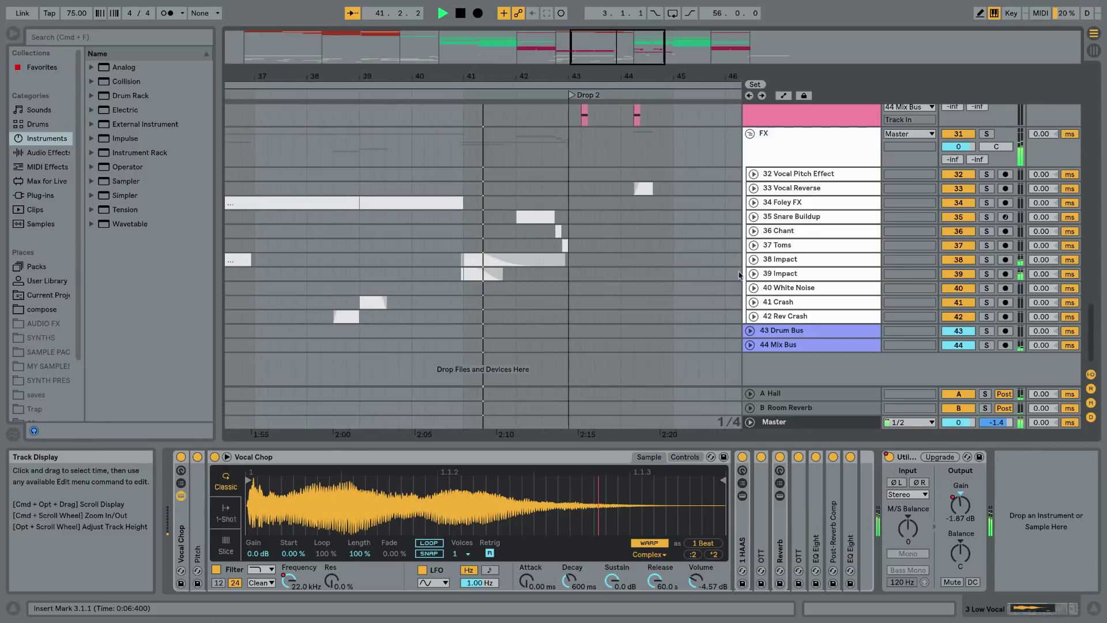
left_click(754, 217)
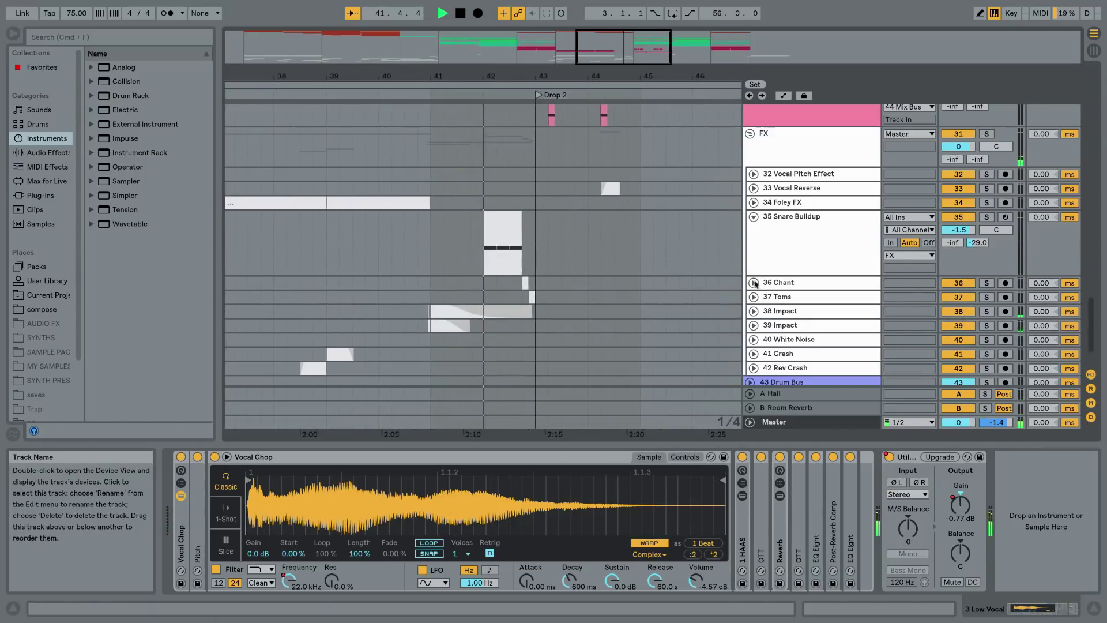
left_click(754, 283)
left_click(754, 349)
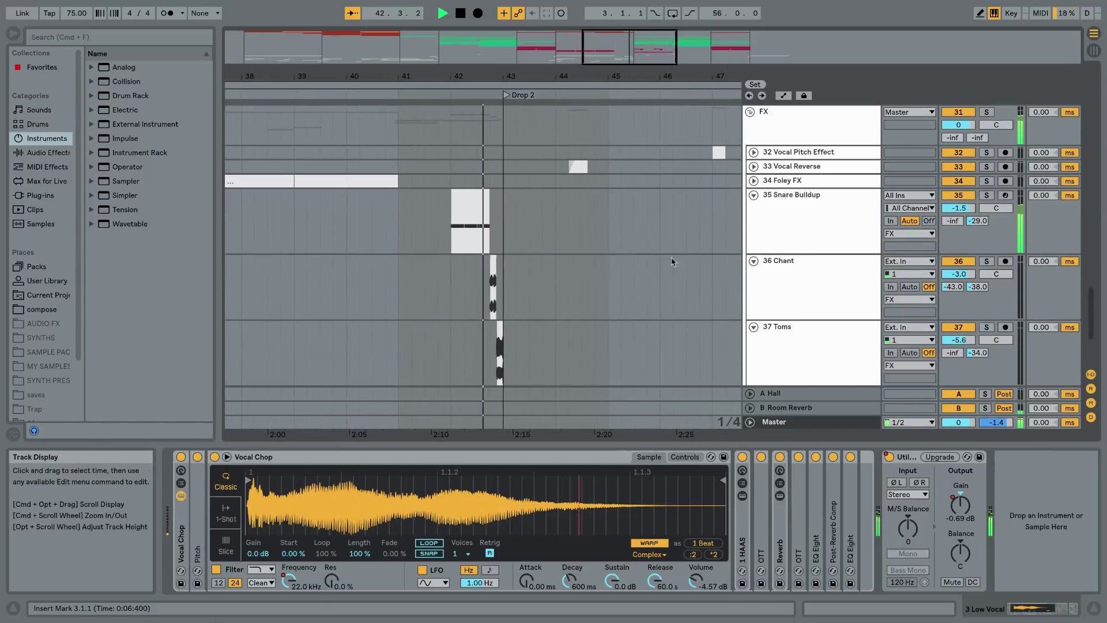
Go back to the Sad Synth track and show its device chain during Drop 2
scroll(672, 236, "up", 10)
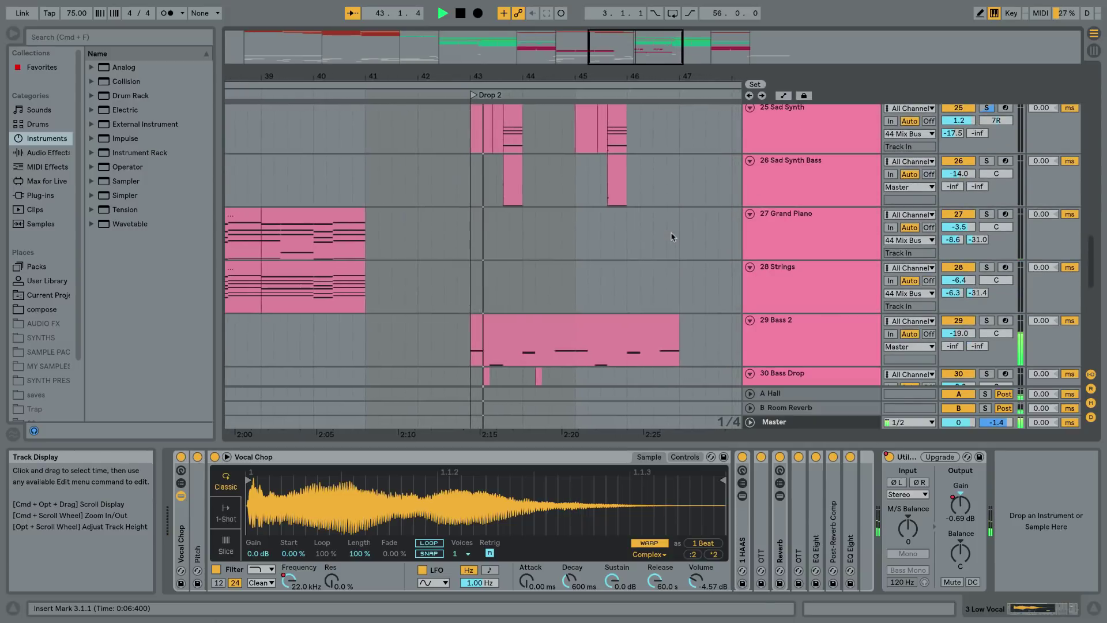
scroll(672, 237, "up", 3)
left_click(811, 267)
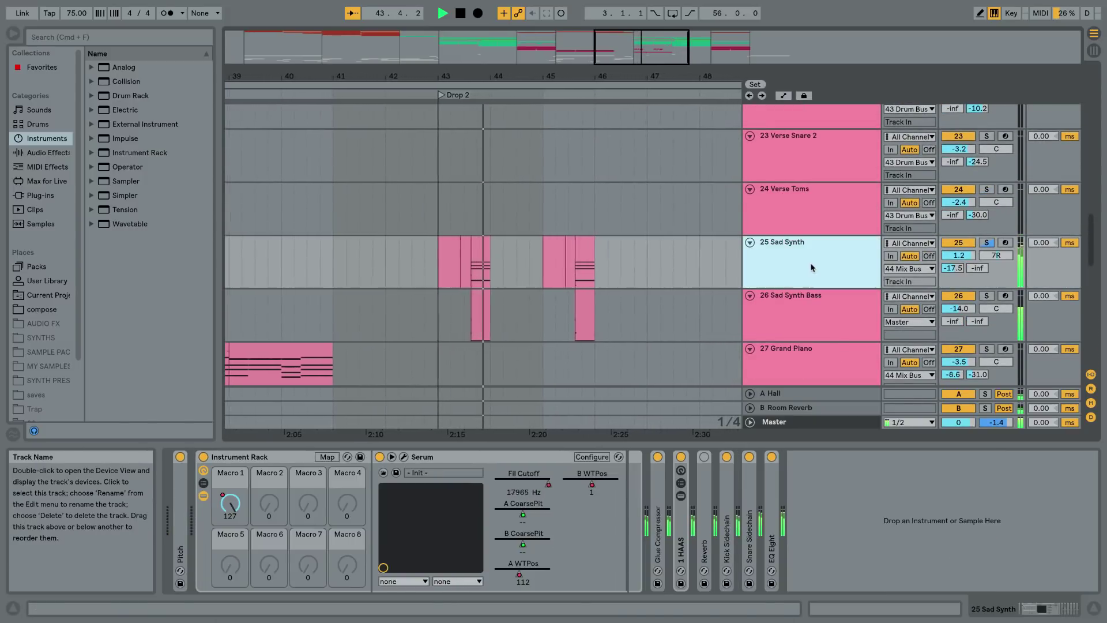
Look over the Supersaw, bass, vocal and drum tracks of Drop 2 and show the Lead track's device chain
scroll(642, 249, "up", 3)
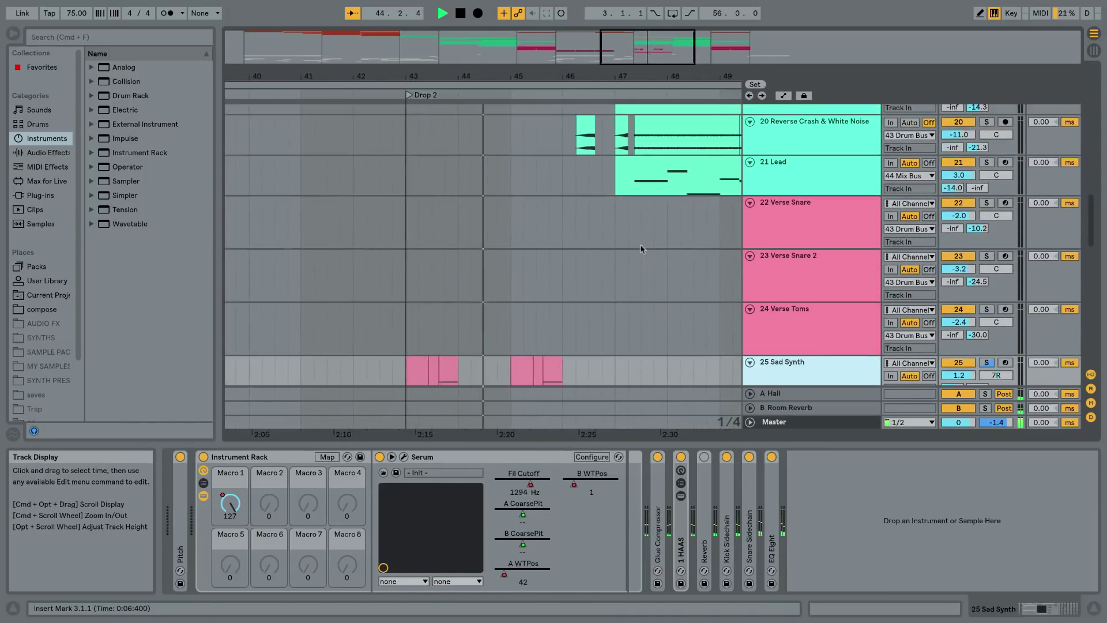
scroll(642, 249, "up", 8)
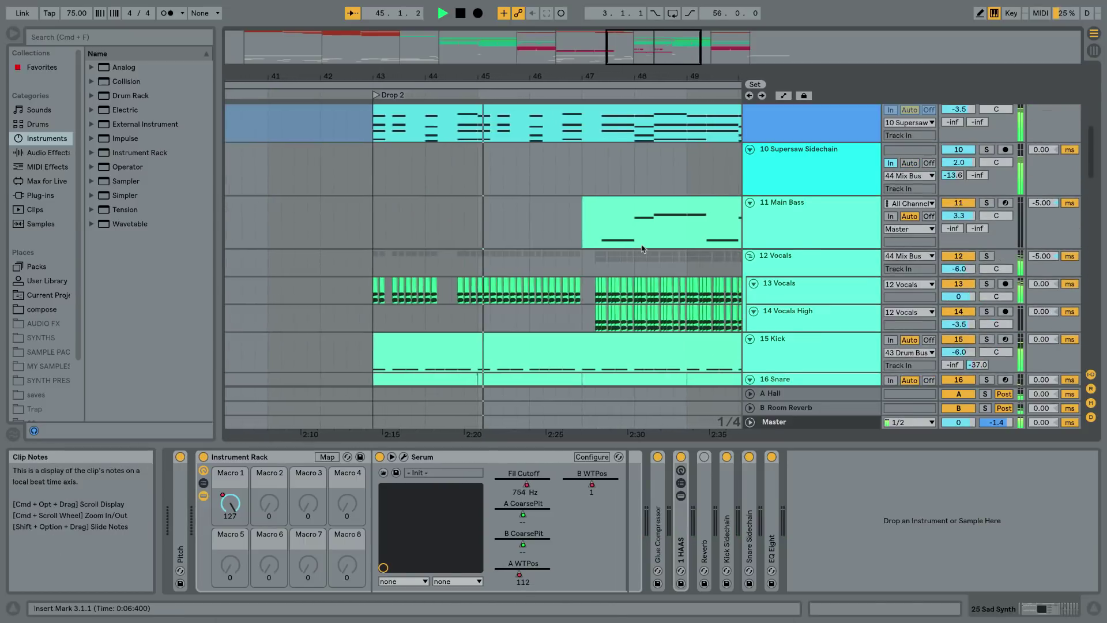
scroll(642, 249, "up", 3)
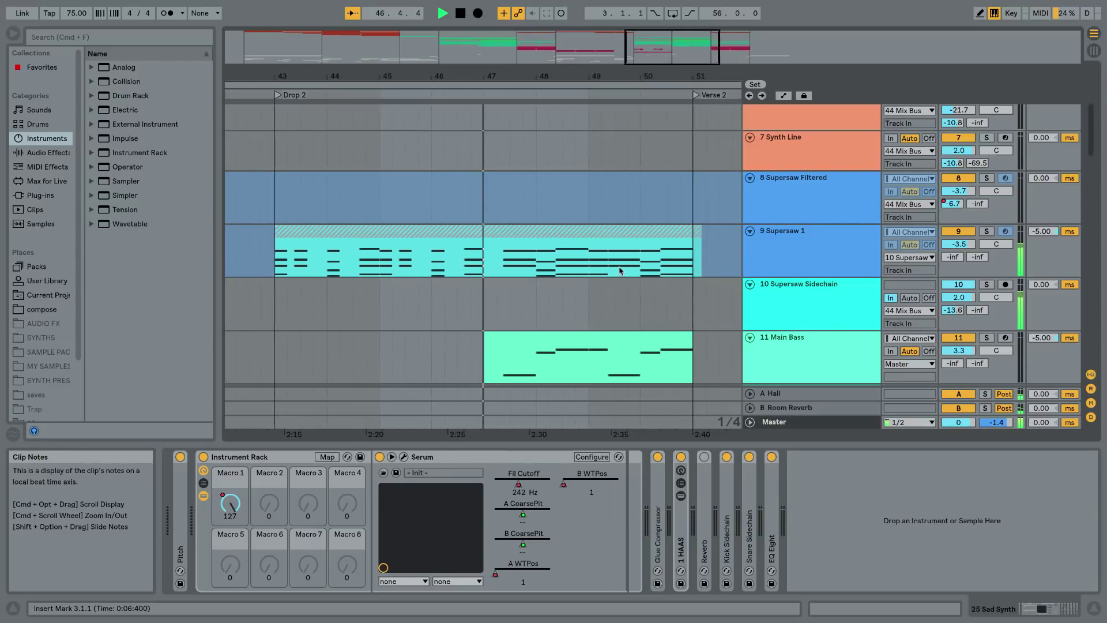
scroll(620, 271, "down", 5)
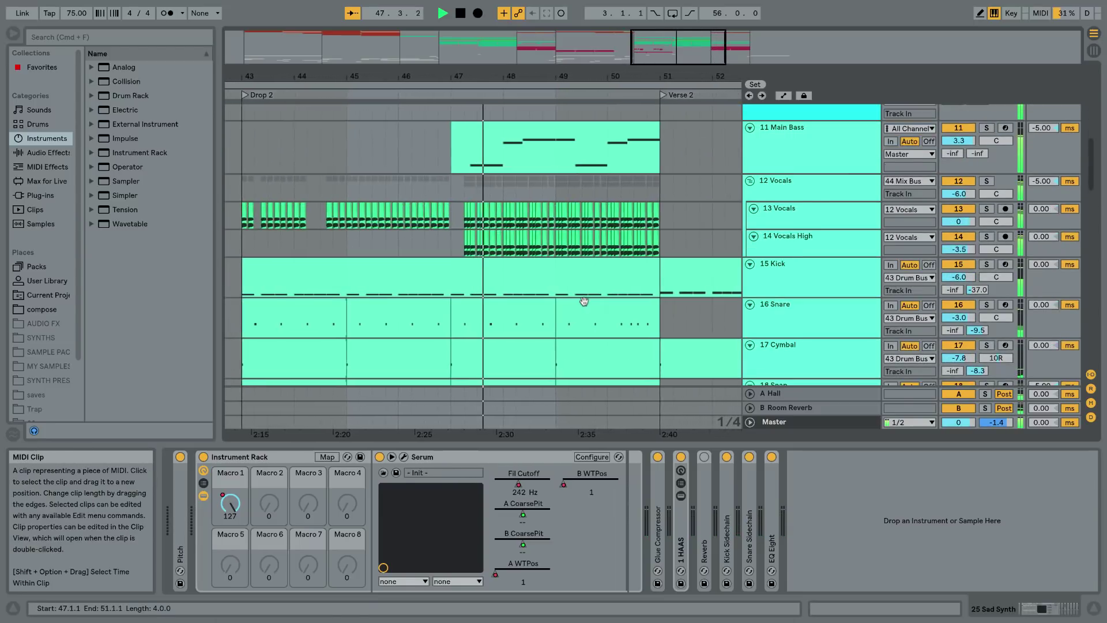
scroll(584, 301, "down", 5)
left_click(699, 277)
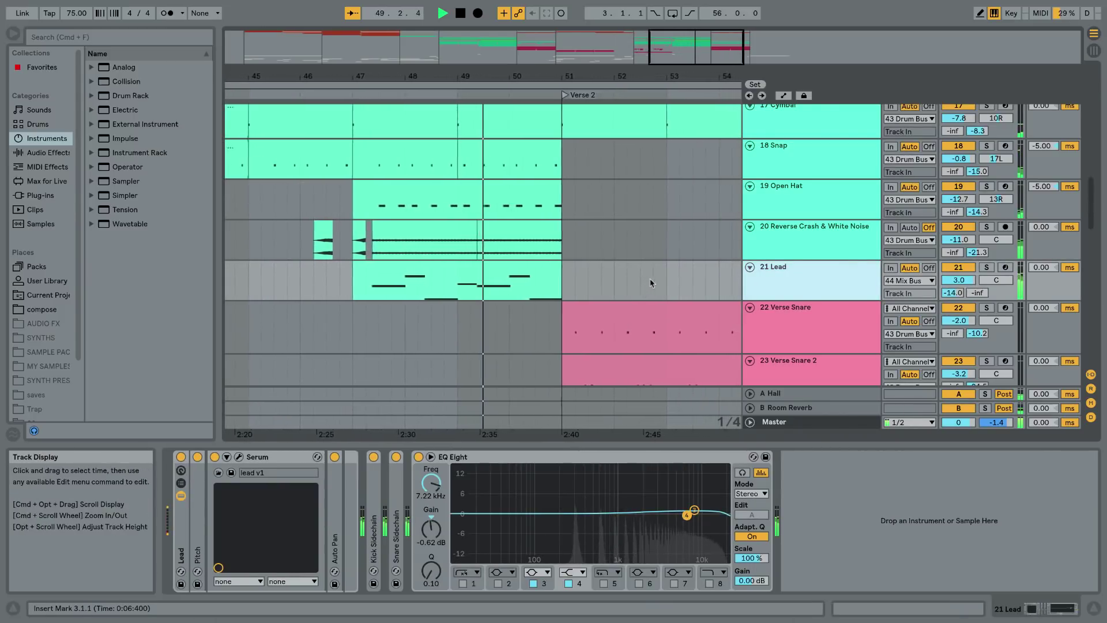
Inspect the Sad Synth and Sad Synth Bass device chains used in Verse 2
scroll(648, 279, "down", 4)
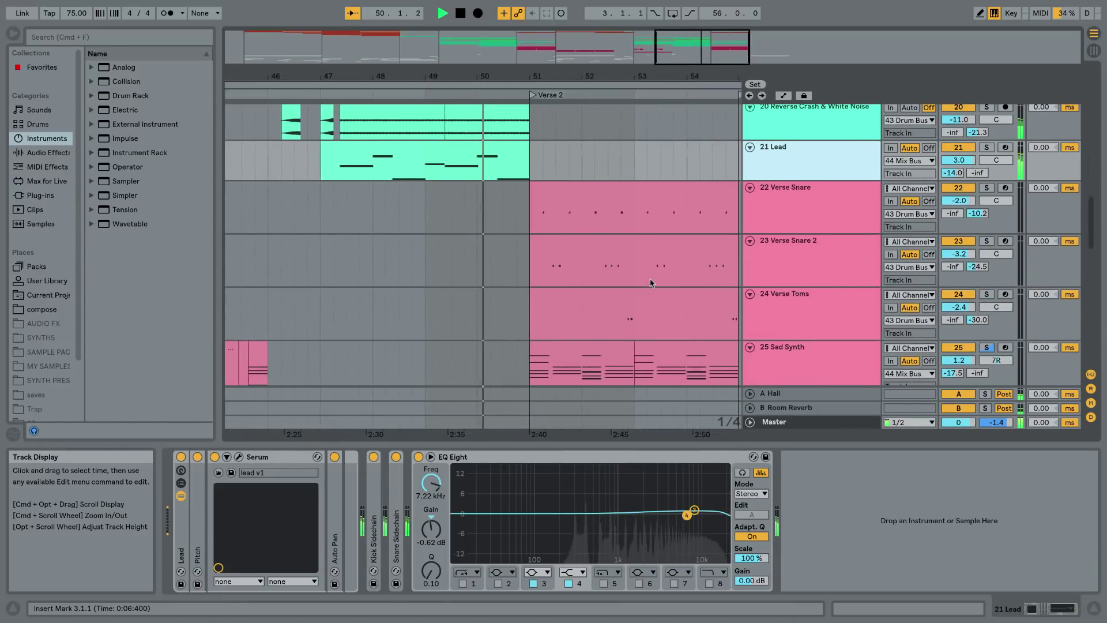
left_click(803, 362)
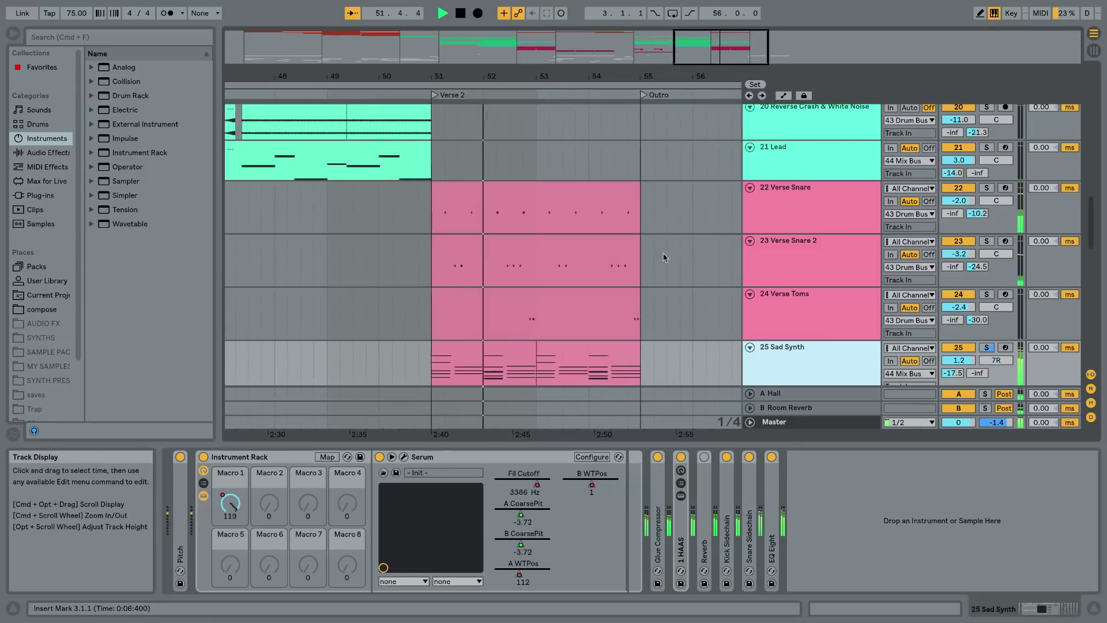
scroll(684, 281, "down", 2)
scroll(683, 280, "down", 2)
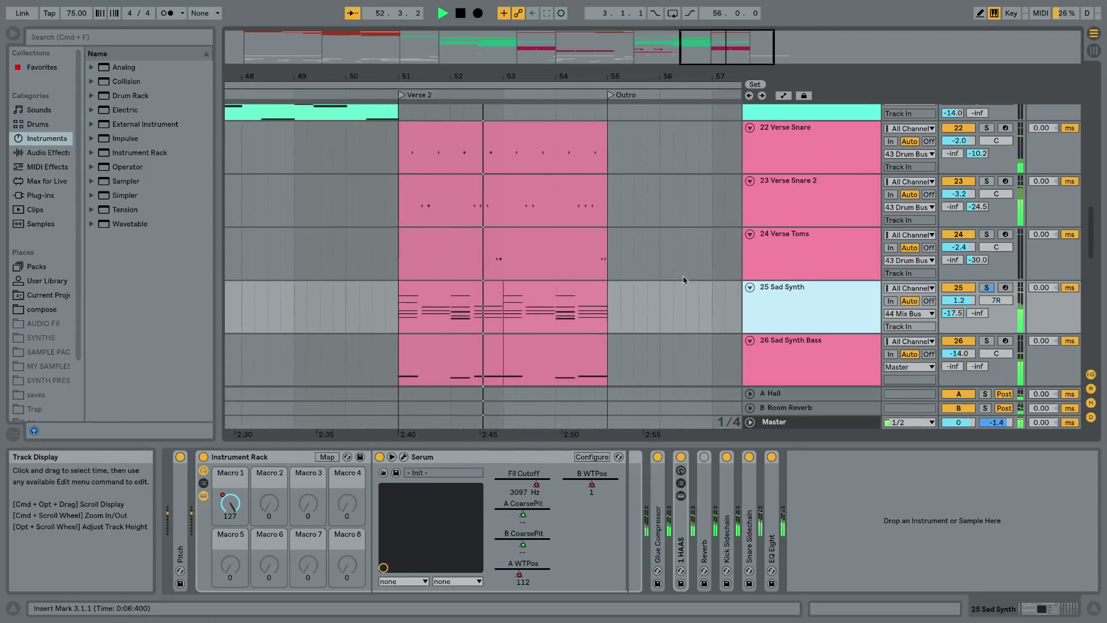
left_click(814, 327)
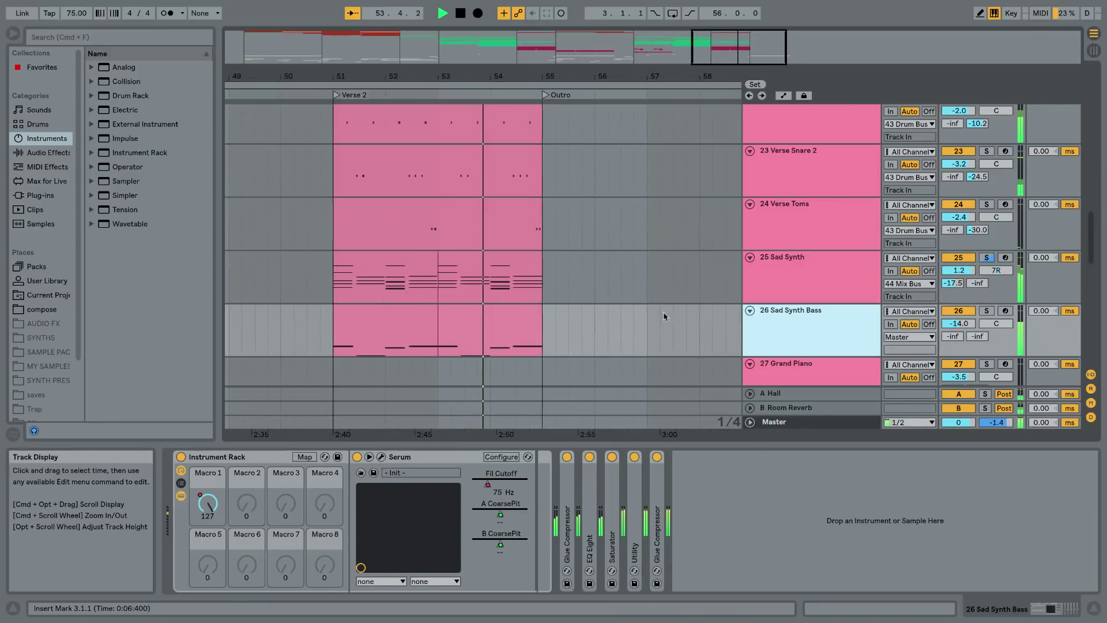
Go to the FX group and examine the Foley FX track and its devices in the Outro
scroll(663, 318, "down", 10)
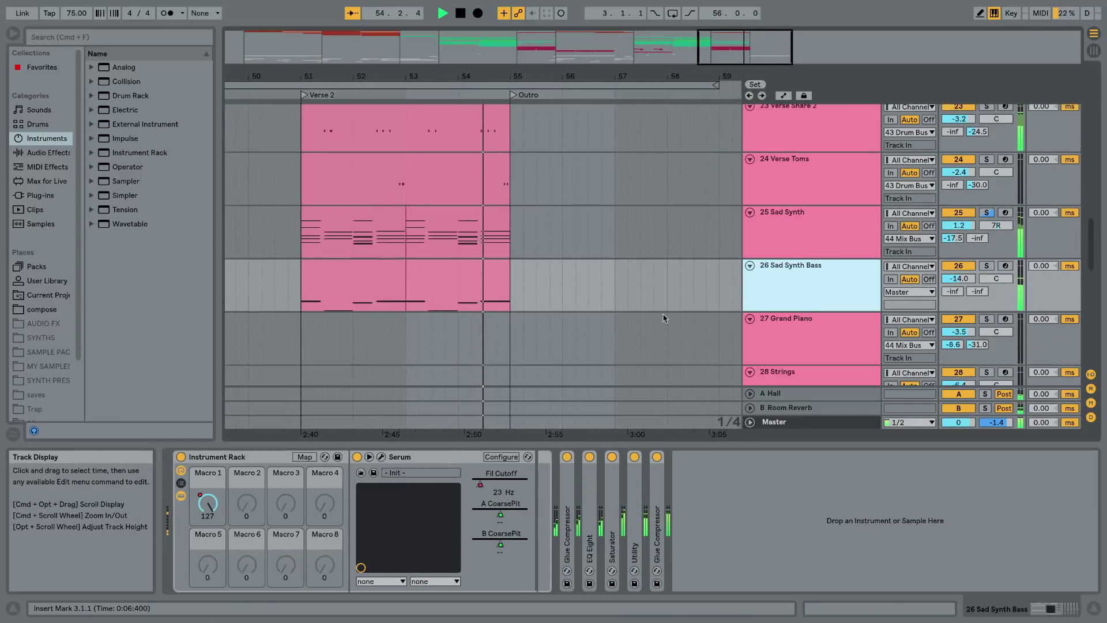
scroll(663, 317, "down", 2)
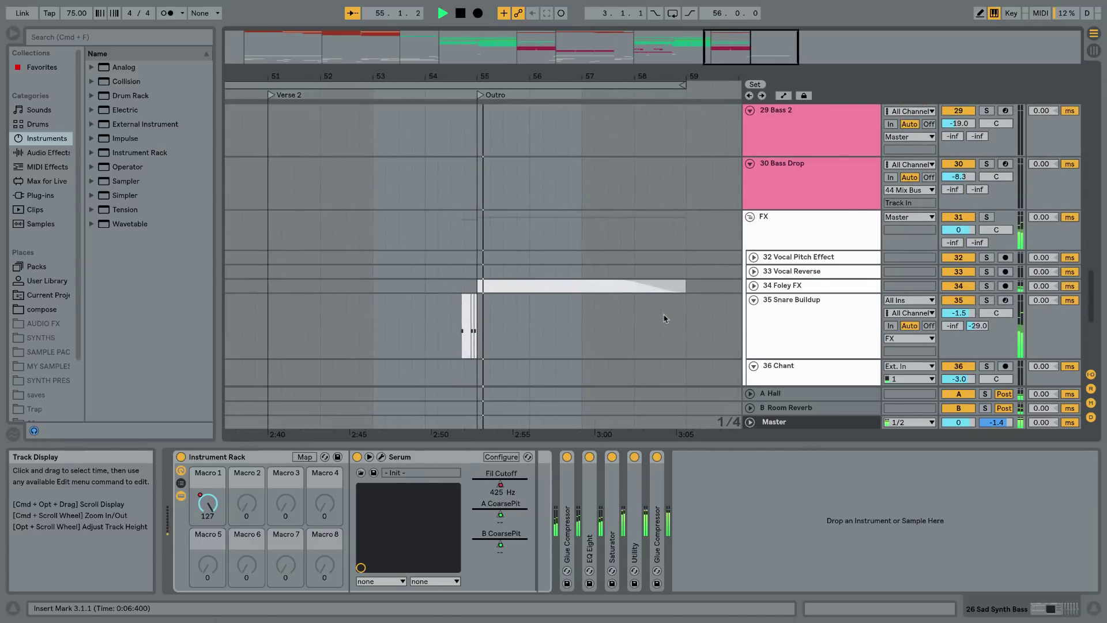
scroll(773, 346, "down", 2)
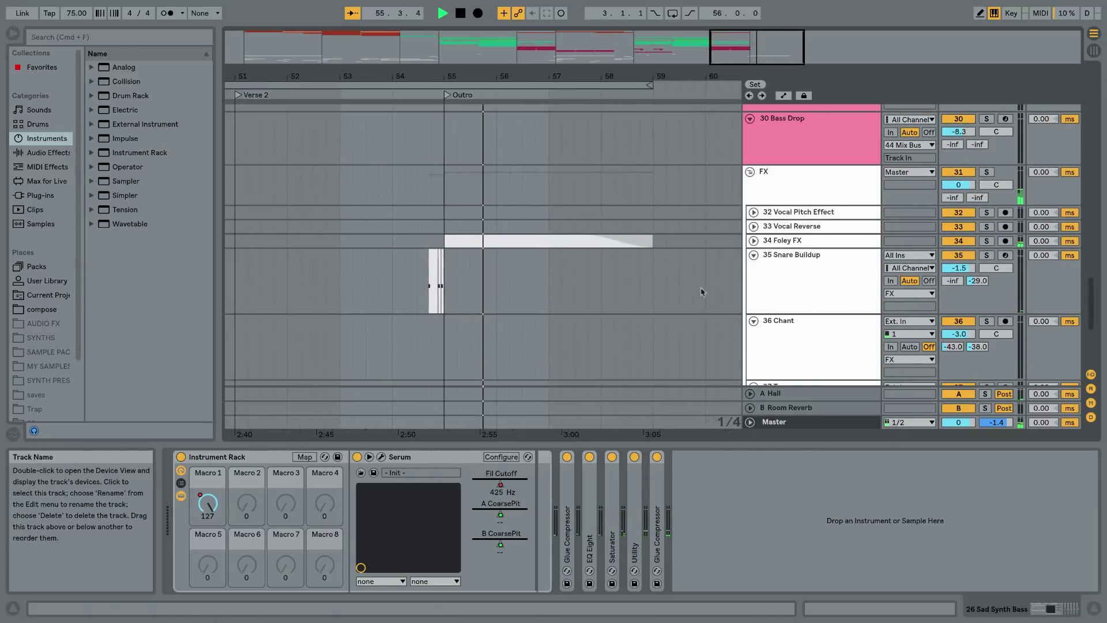
left_click(786, 243)
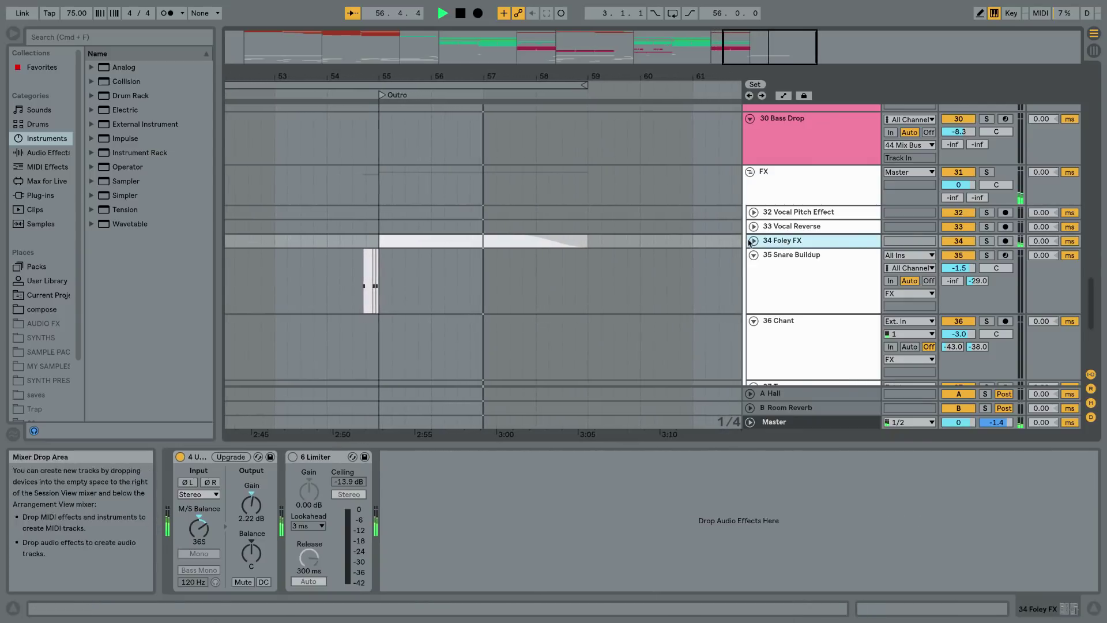
left_click(752, 241)
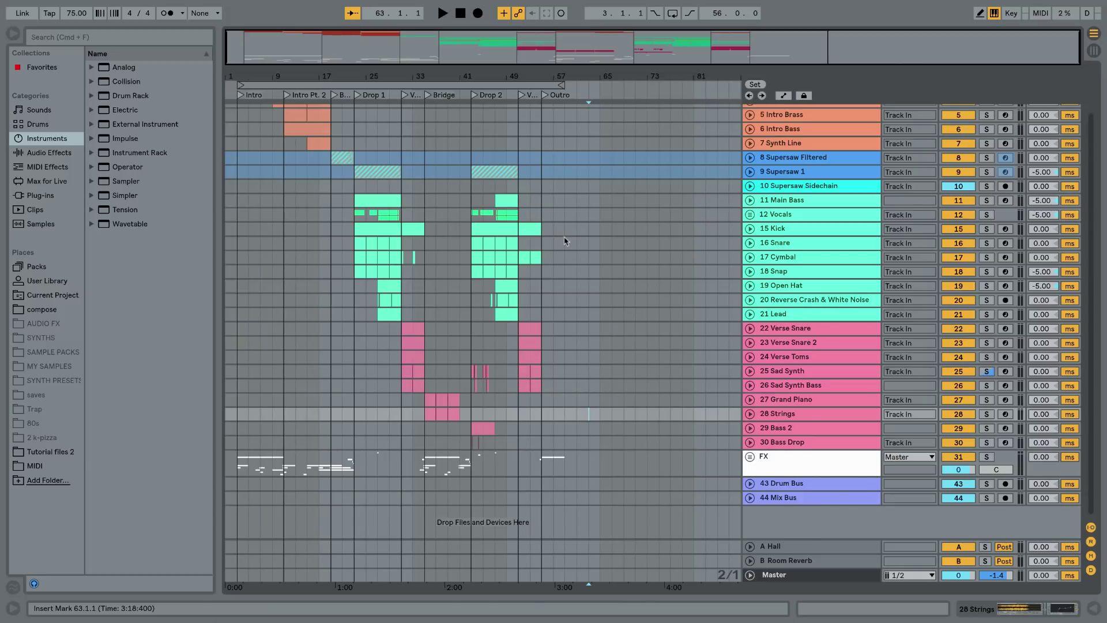
Unfold the Supersaw 1 track and examine its Drop 1 clip's MIDI notes and its device chain
scroll(565, 241, "up", 3)
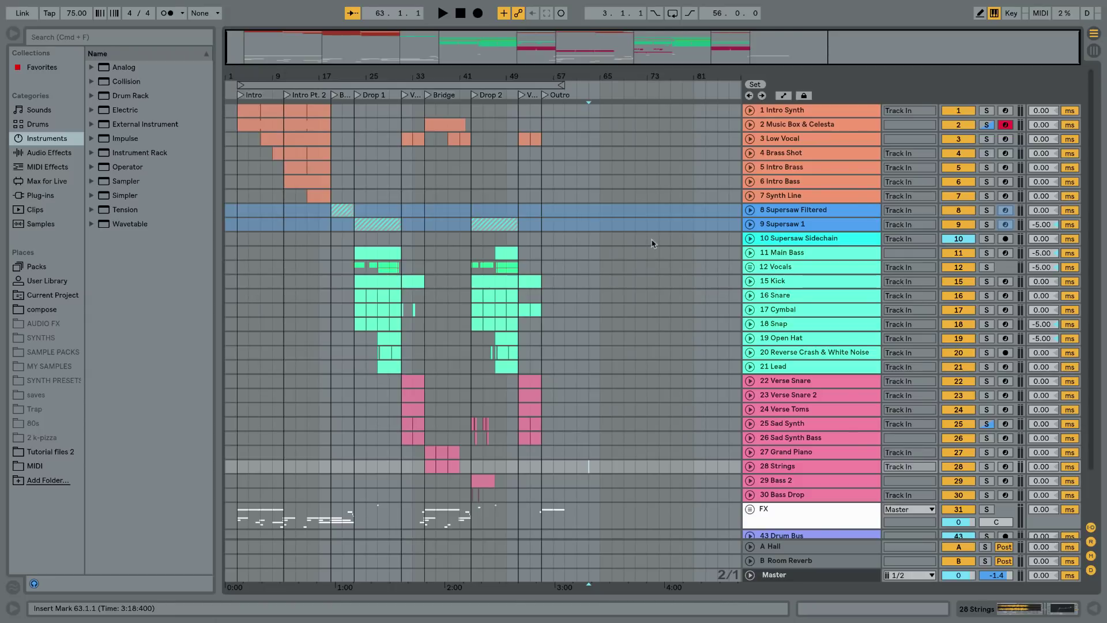
left_click(750, 225)
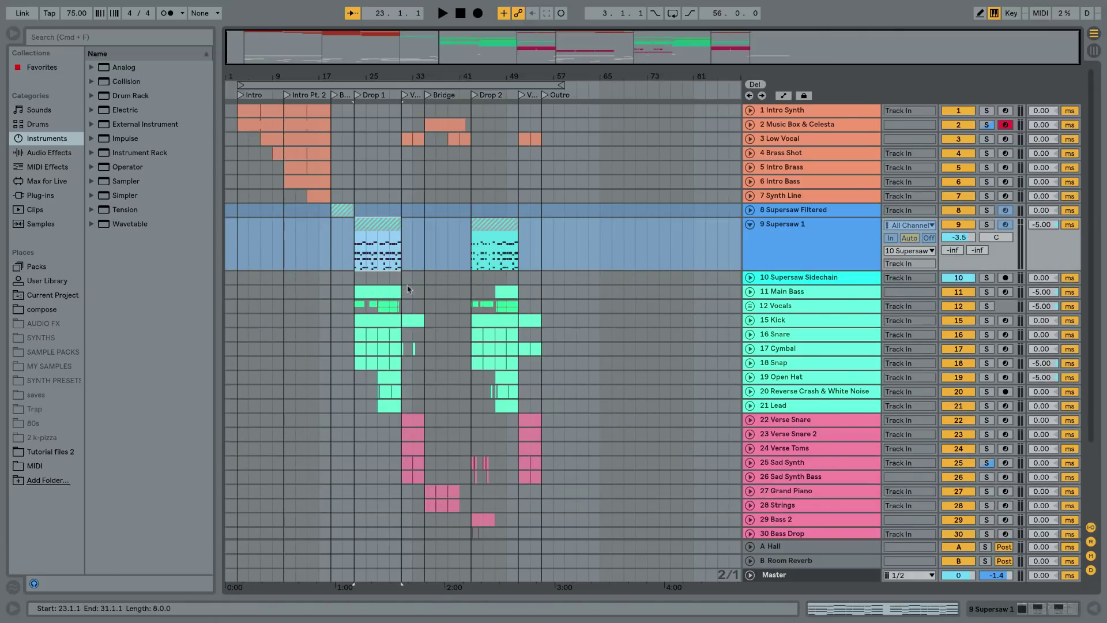
key("shift+Tab")
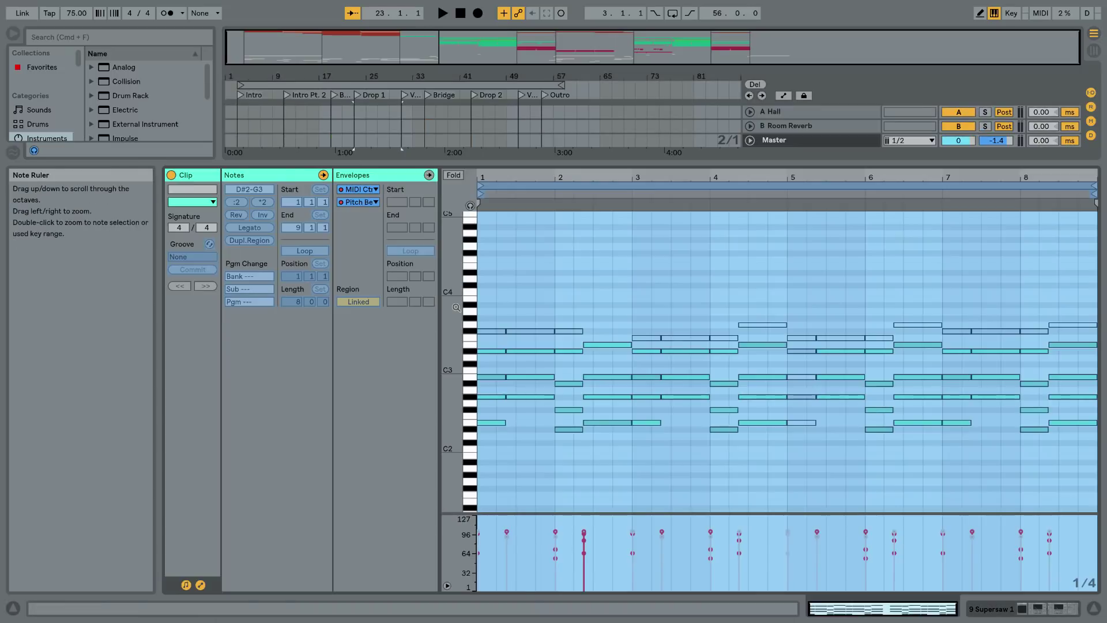
key("shift+Tab")
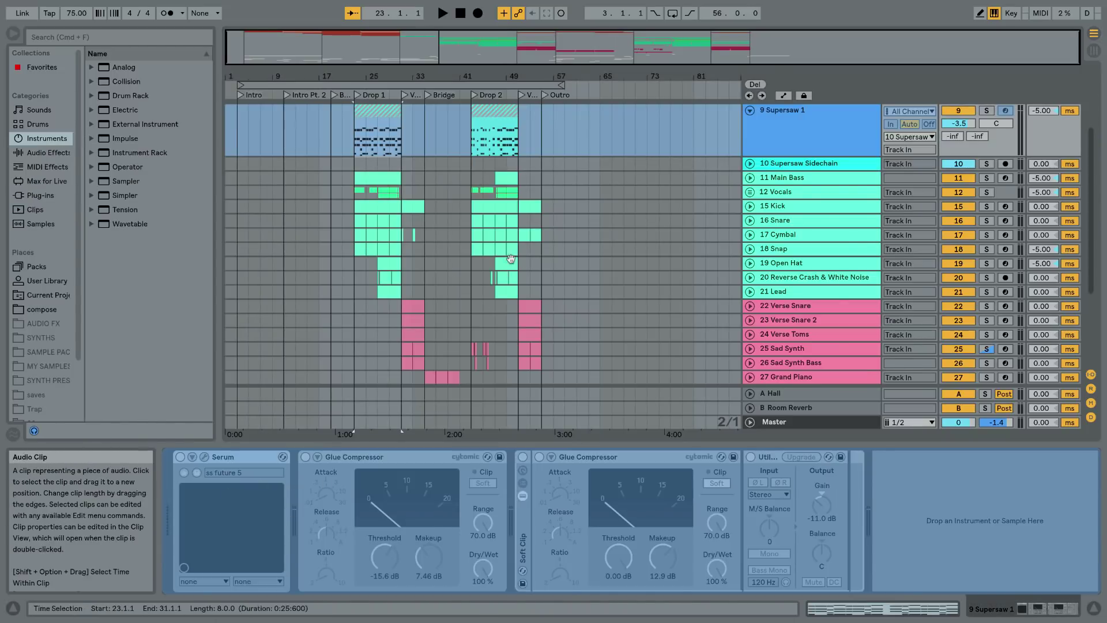
scroll(571, 241, "up", 2)
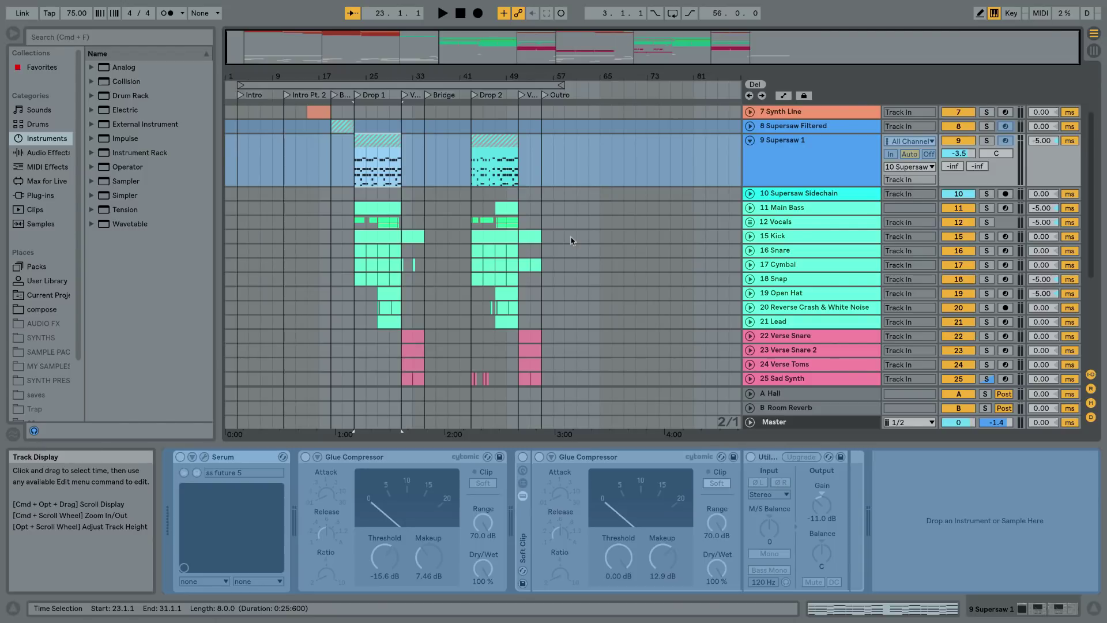
Duplicate the frozen Supersaw 1 track and unfreeze the copy
left_click(810, 165)
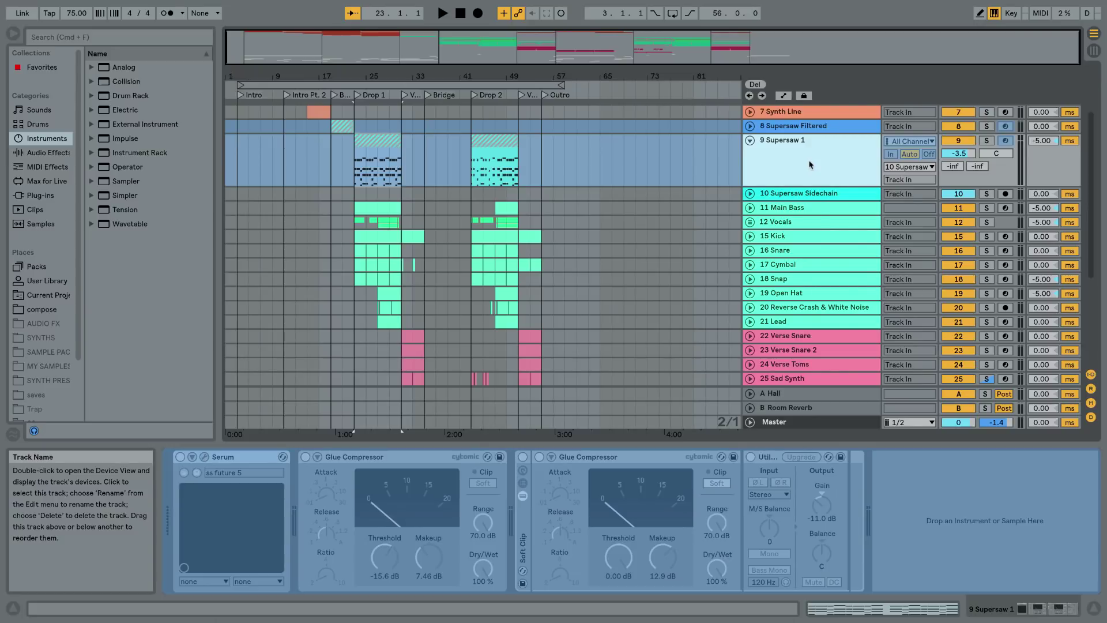
key("super+d")
right_click(784, 208)
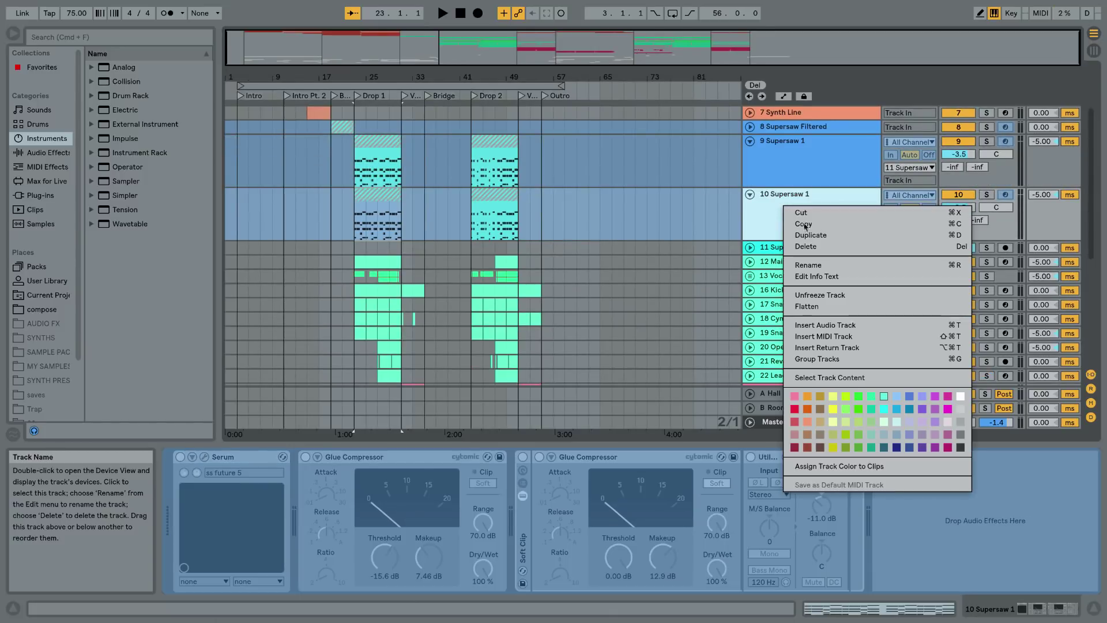
left_click(821, 297)
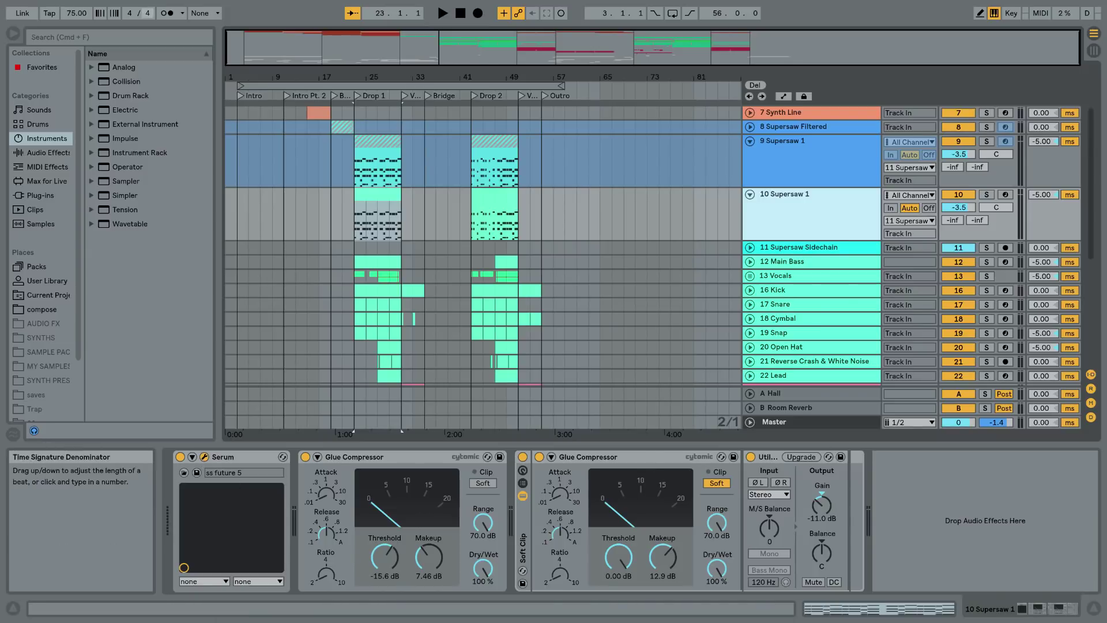
Bring up the Serum window of the unfrozen Supersaw 1 copy and set its interface zoom to 150%
left_click_drag(166, 67, 401, 53)
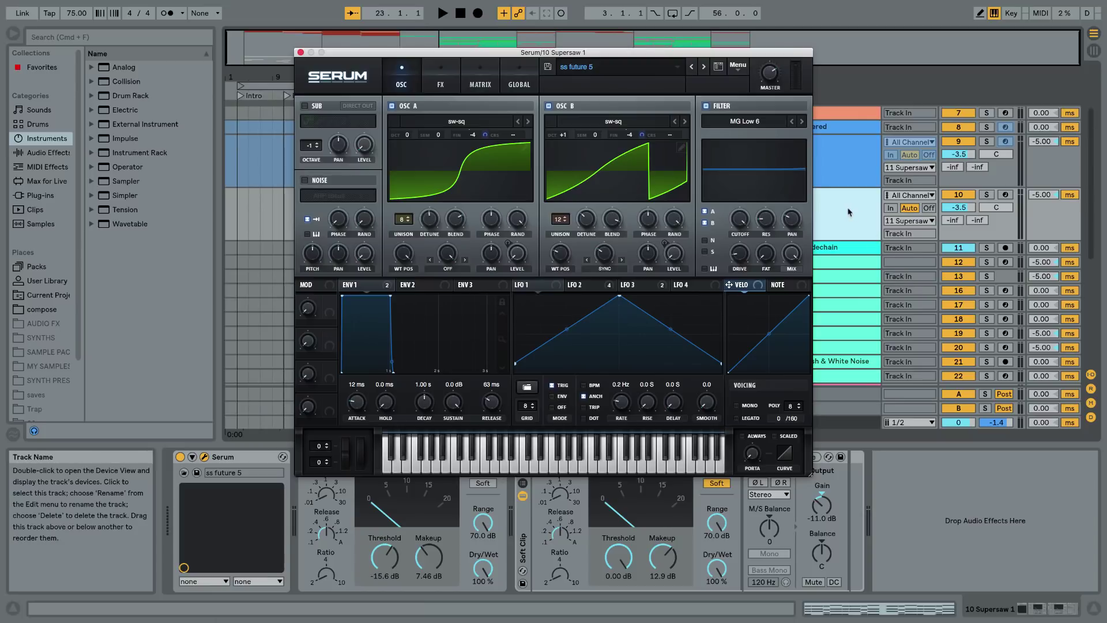
left_click(337, 76)
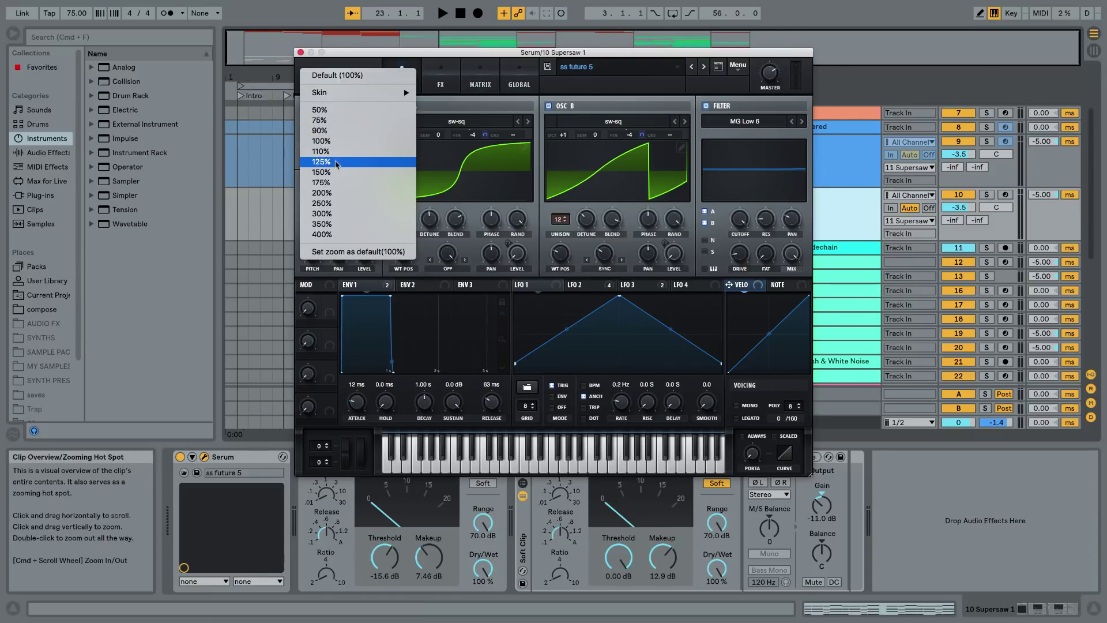
left_click(335, 173)
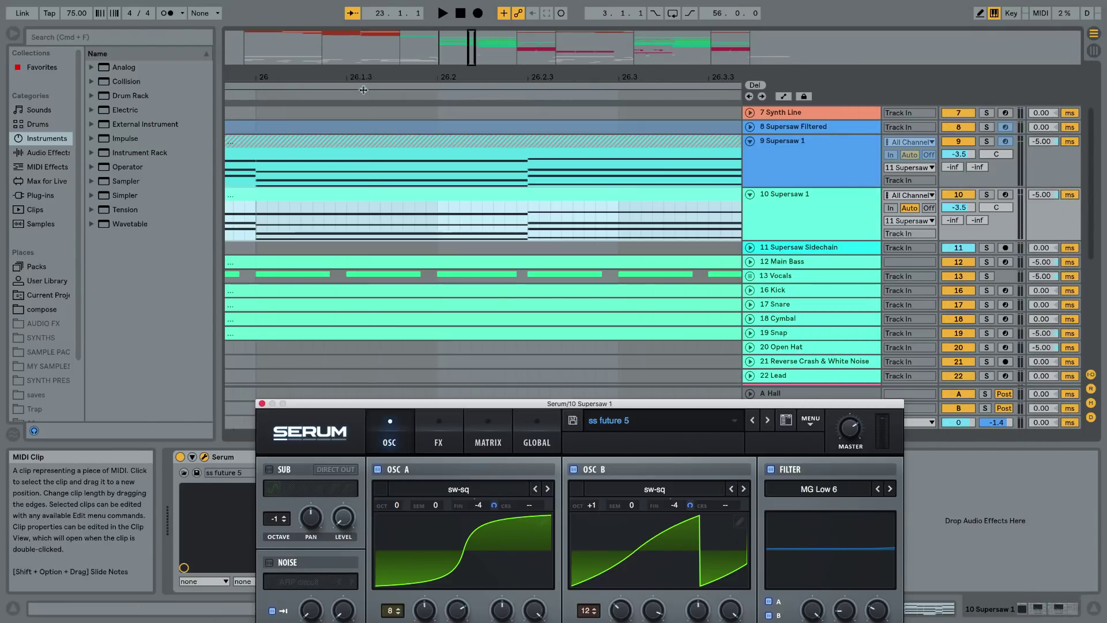
Solo the original frozen Supersaw 1 track and listen to its Drop 1 clip
left_click_drag(364, 77, 364, 11)
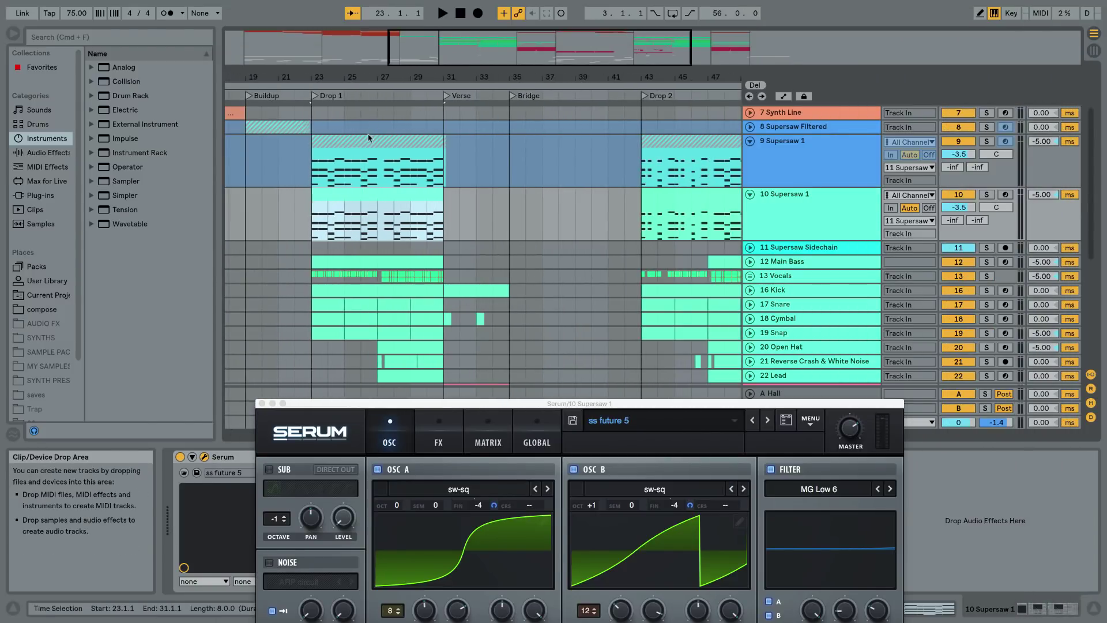
left_click(387, 143)
left_click(987, 142)
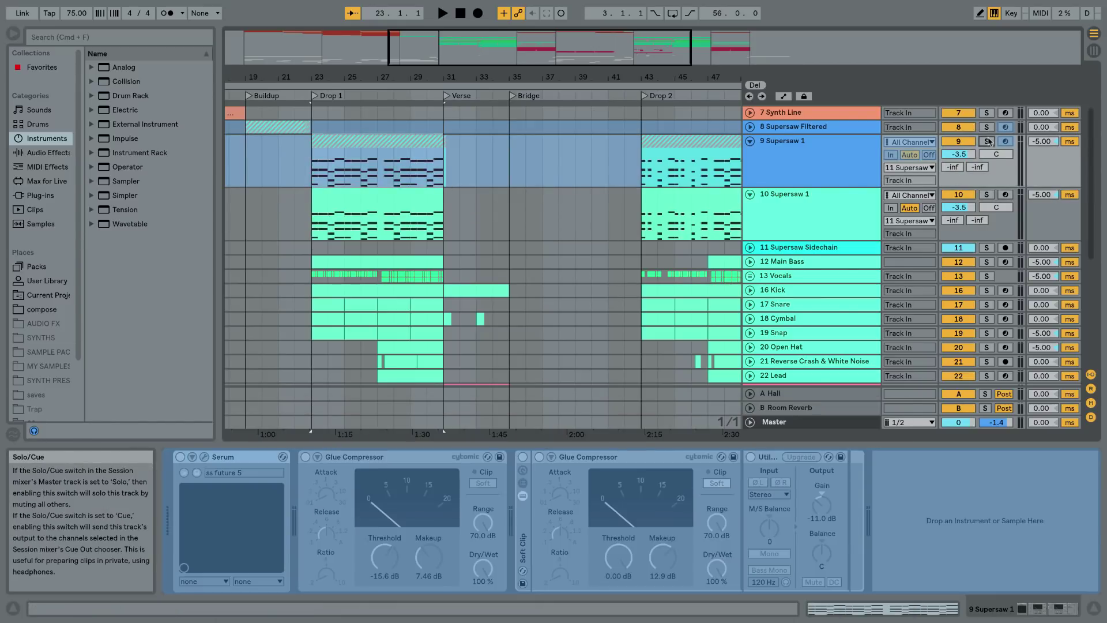
left_click(384, 140)
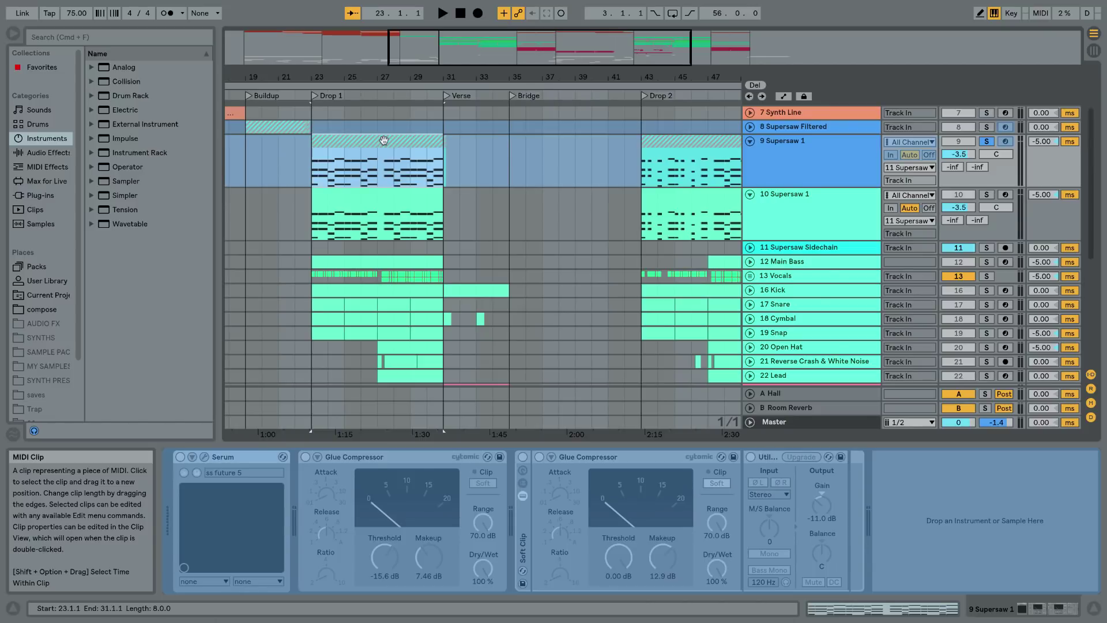
key("space")
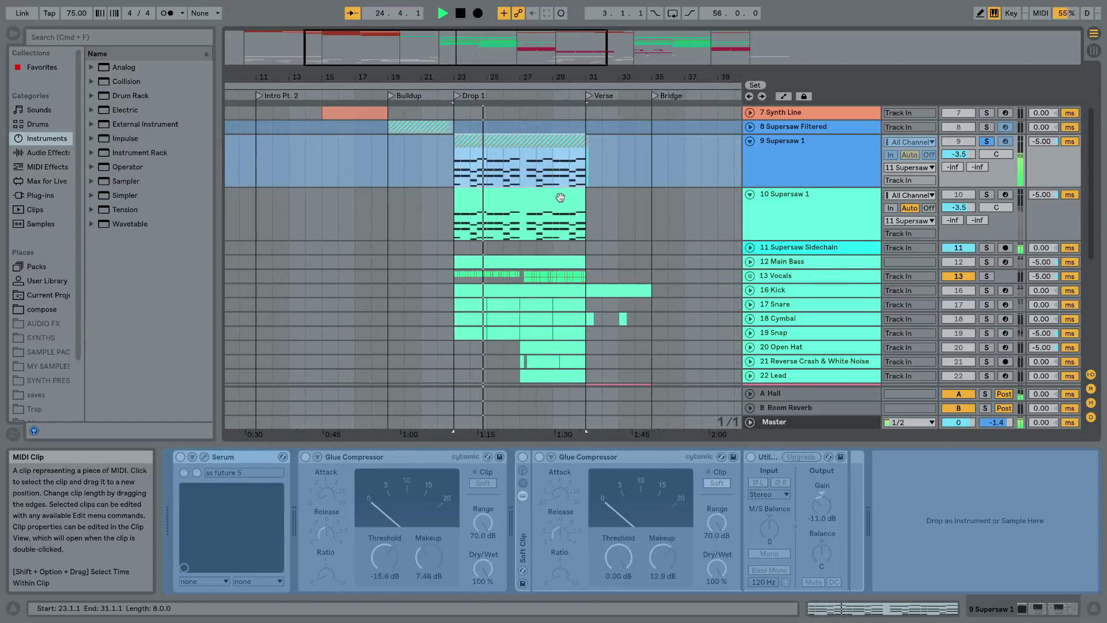
key("space")
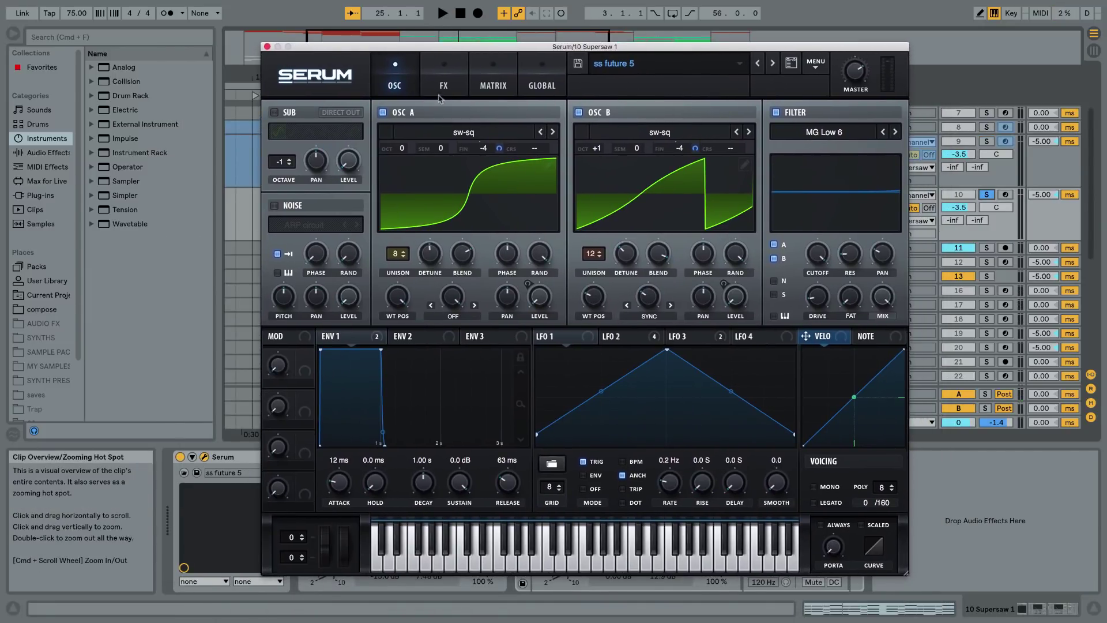
Switch off the active effects in the Supersaw copy's Serum, including Reverb, Hyper/Dimension and Chorus, and return to the oscillator page
left_click(444, 88)
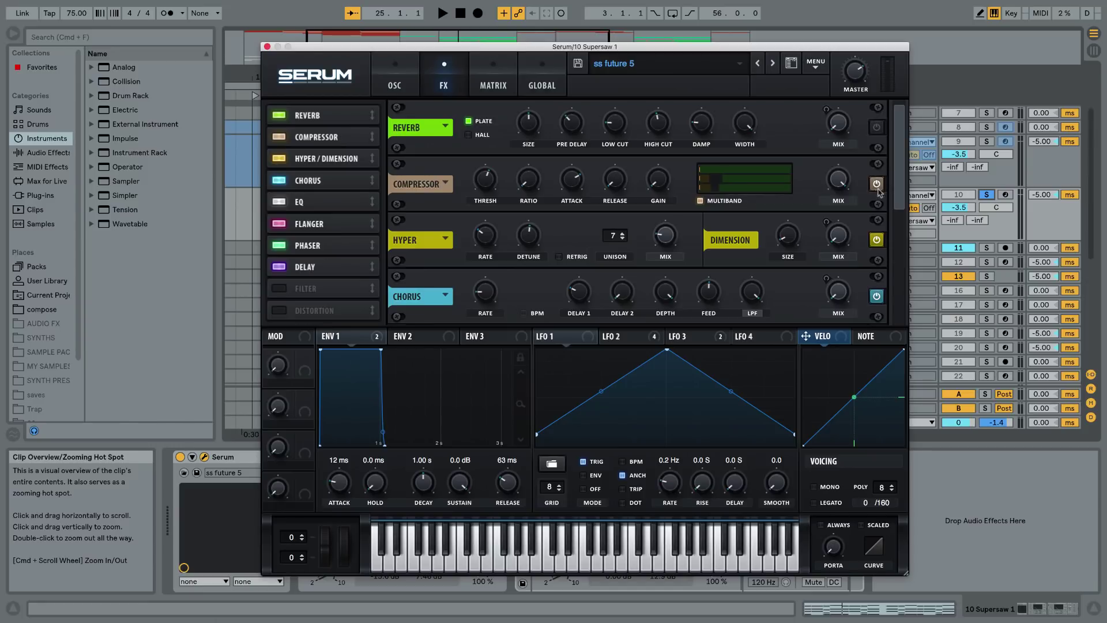
scroll(897, 202, "down", 3)
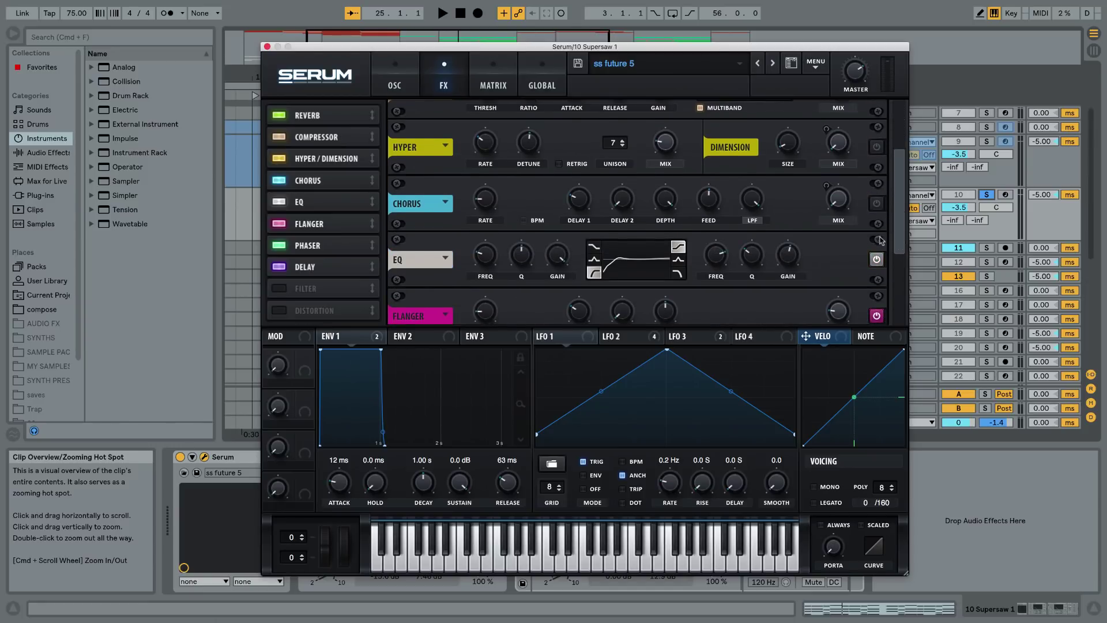
scroll(881, 241, "down", 3)
left_click(394, 81)
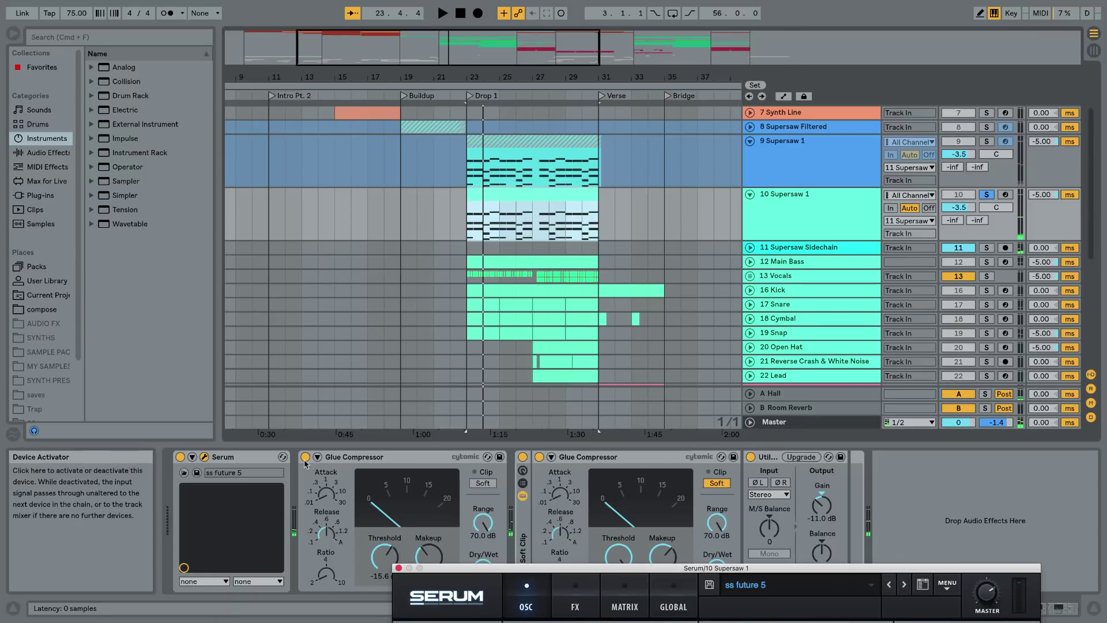
Deactivate the first Glue Compressor on the Supersaw copy and play Drop 1 with the full Serum window in view
left_click(305, 457)
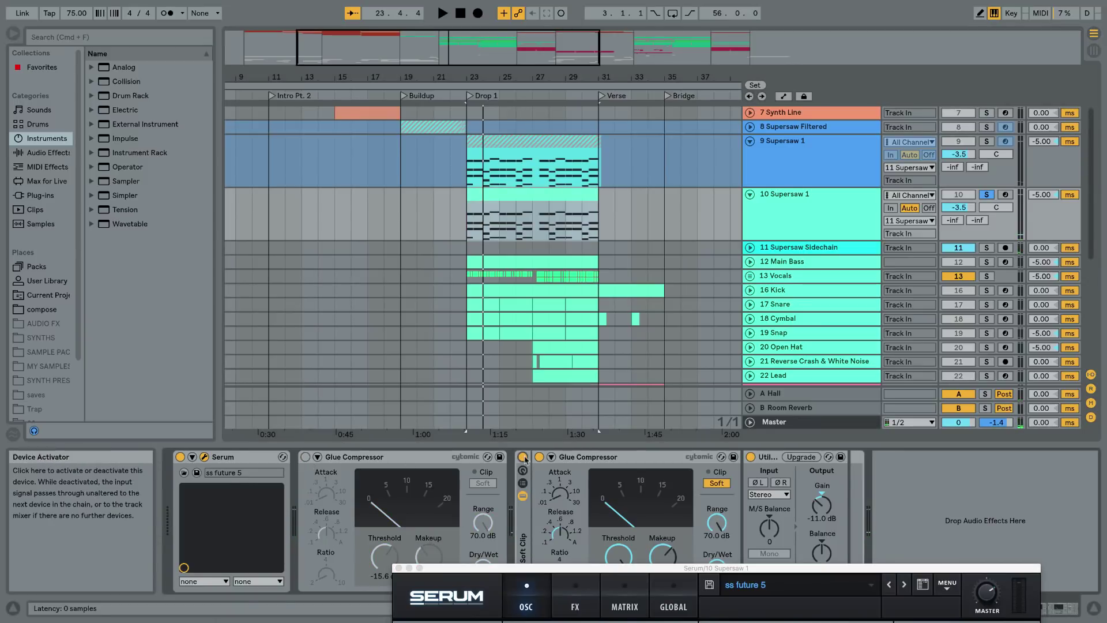
left_click_drag(525, 568, 354, 86)
key("space")
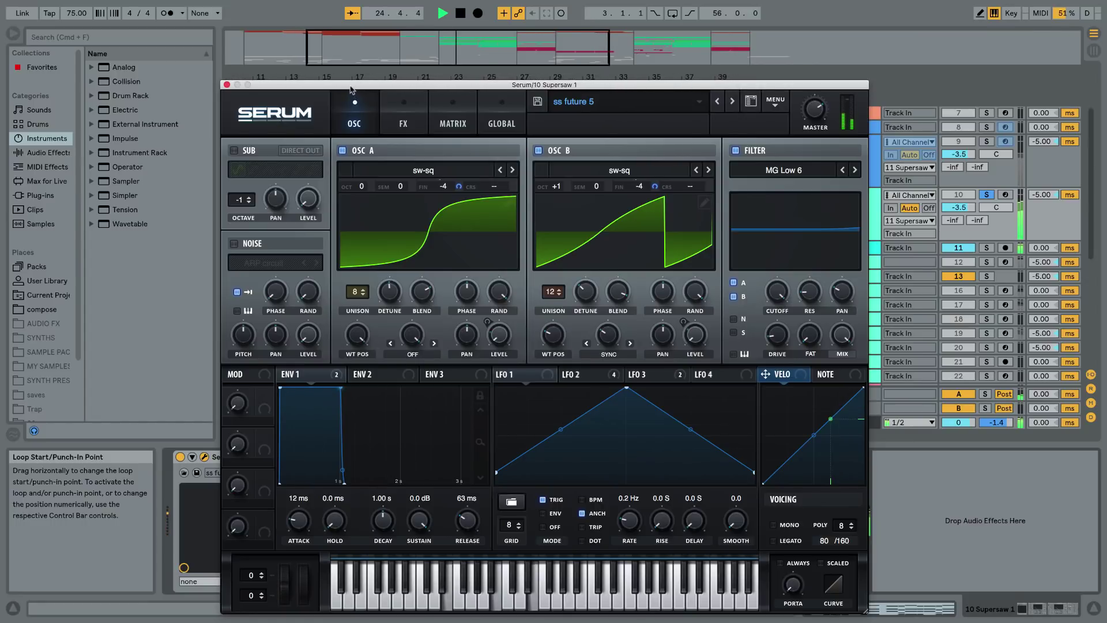
Turn off oscillator B, play Drop 1 with oscillator A alone, and view oscillator A's sw-sq wavetable in 3D before returning to 2D
key("space")
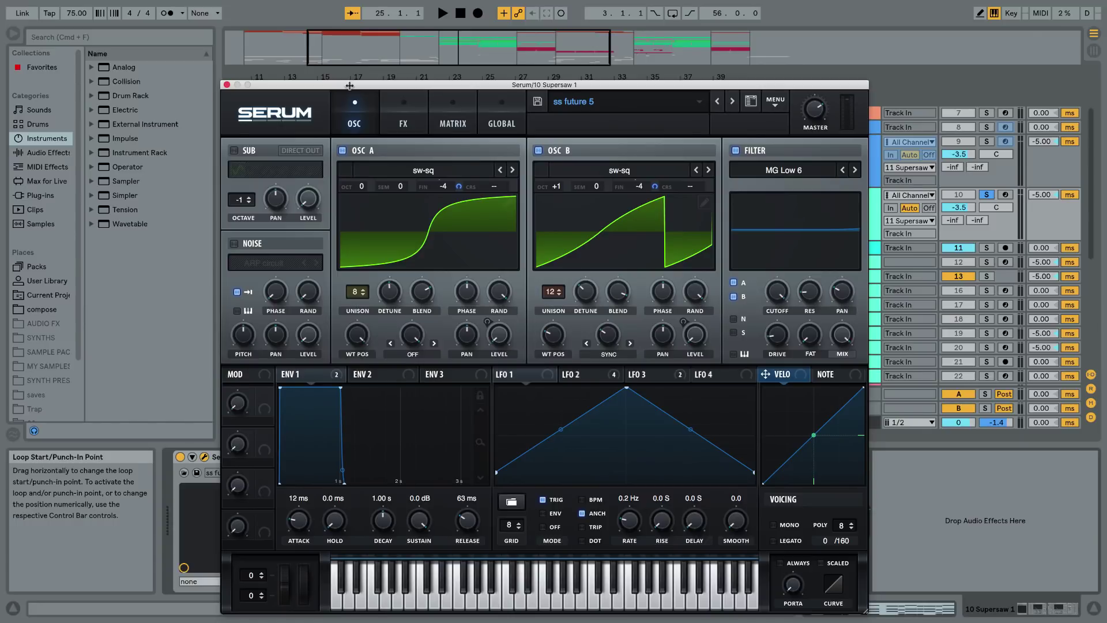
left_click(539, 149)
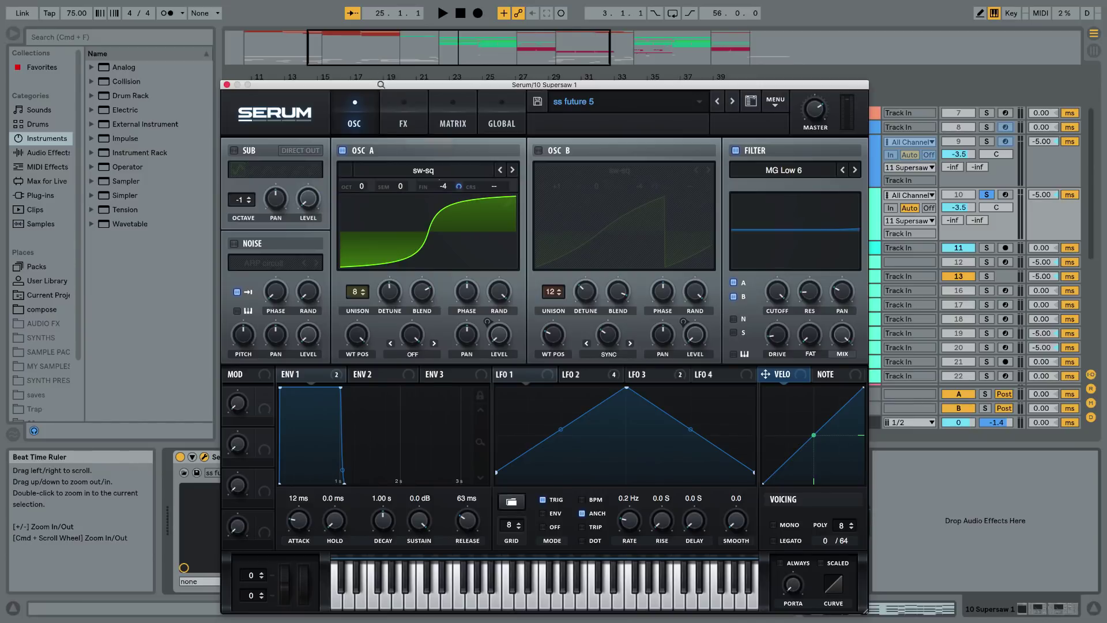
key("space")
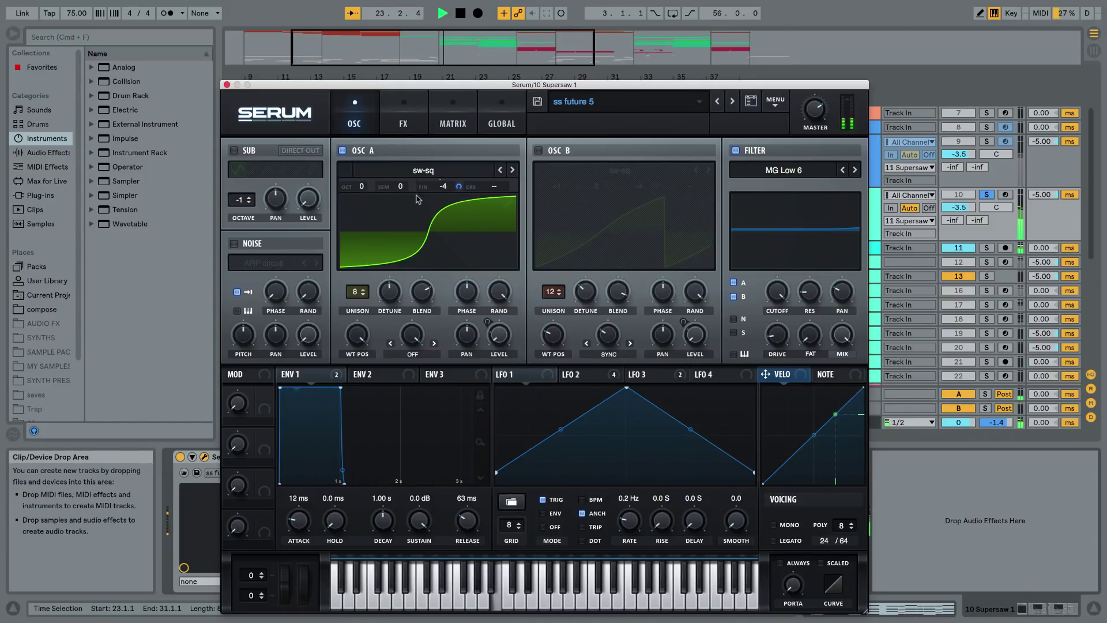
key("space")
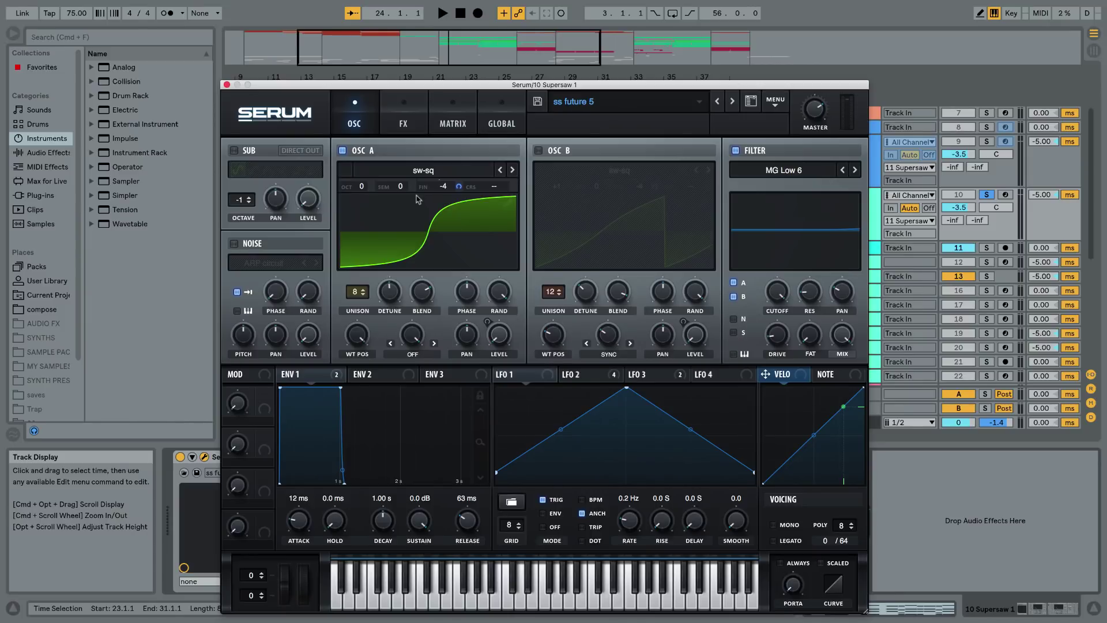
left_click(405, 226)
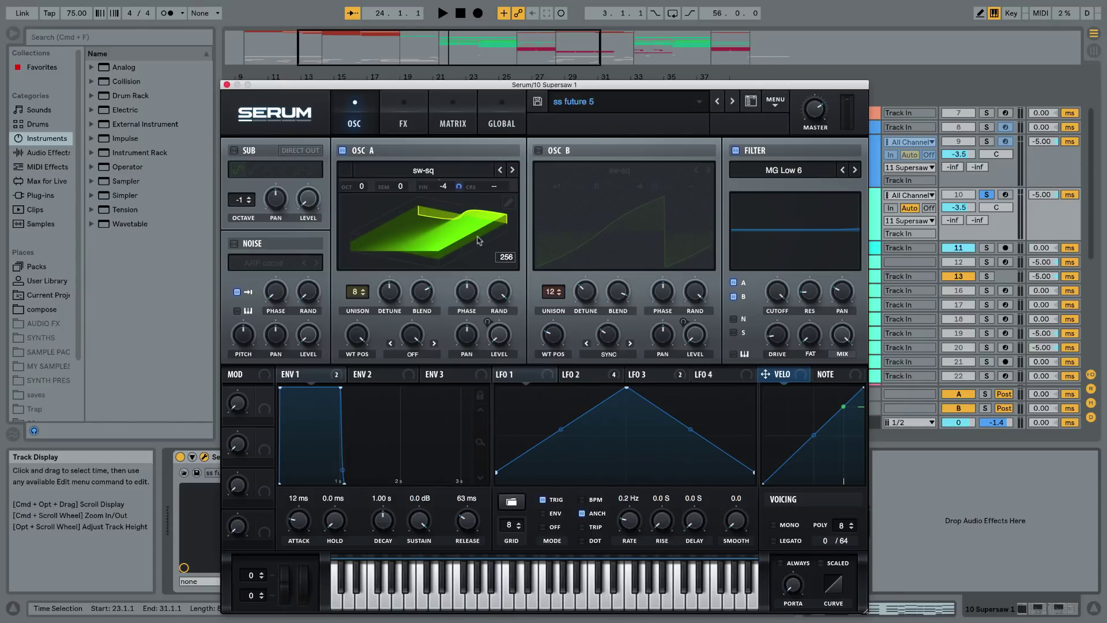
left_click(446, 239)
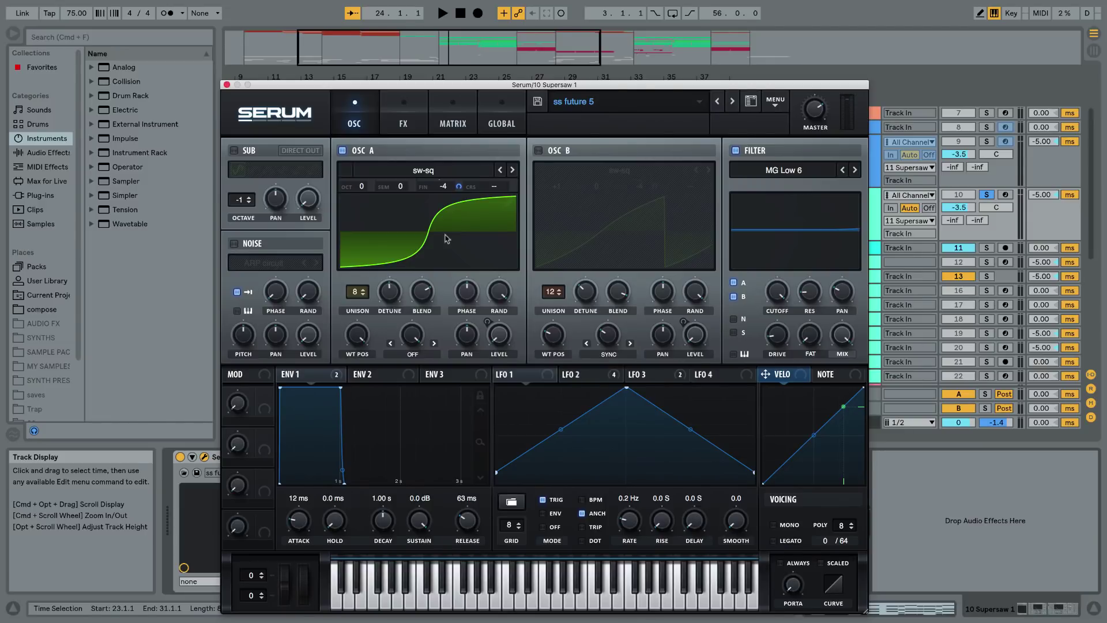
Turn oscillator B on and oscillator A off, and play the start of Drop 1 to hear oscillator B alone
left_click(538, 151)
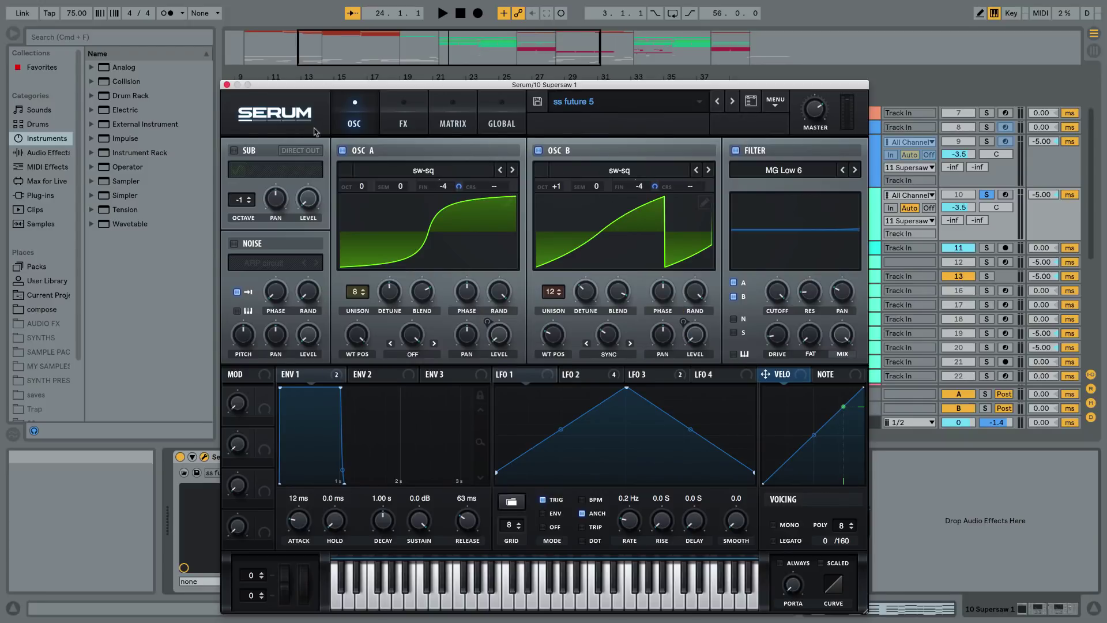
left_click(352, 152)
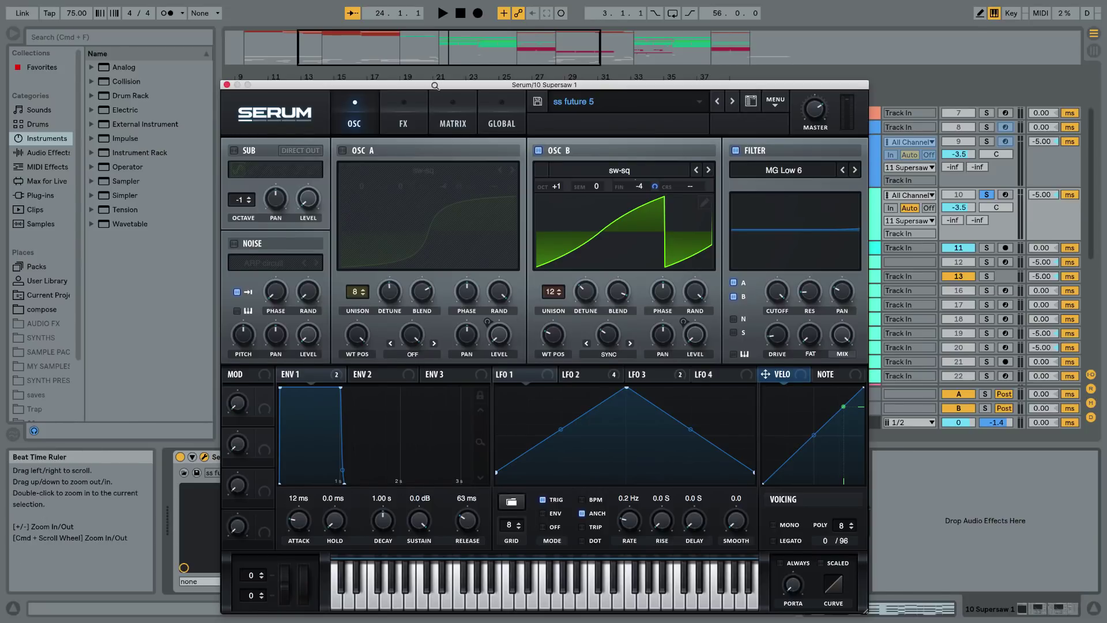
left_click_drag(435, 86, 514, 322)
left_click(510, 196)
key("space")
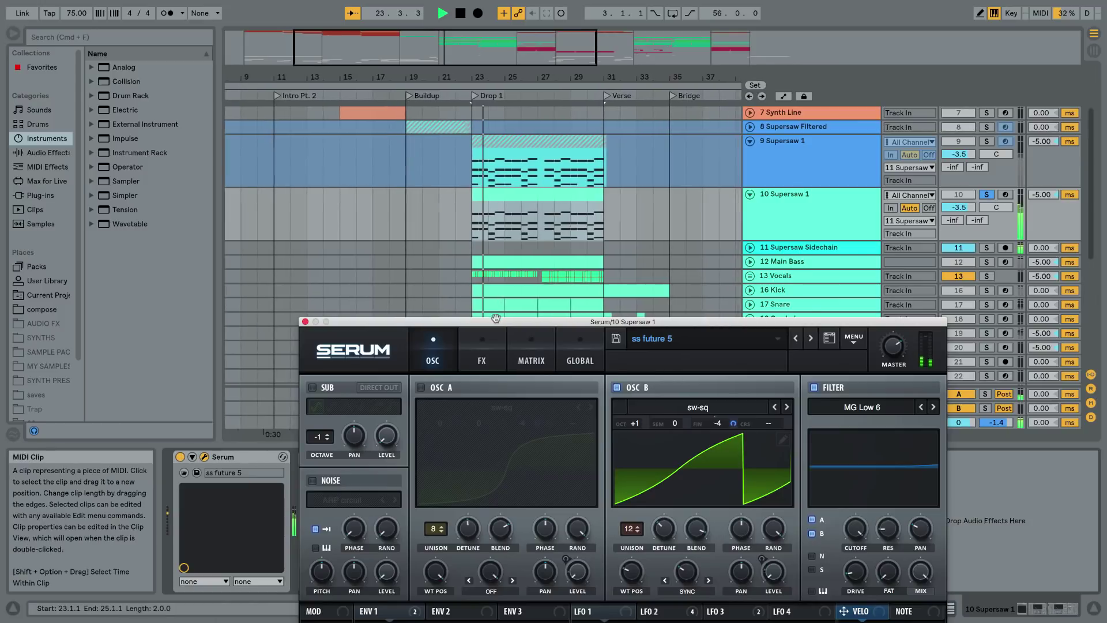
key("space")
left_click_drag(496, 321, 438, 176)
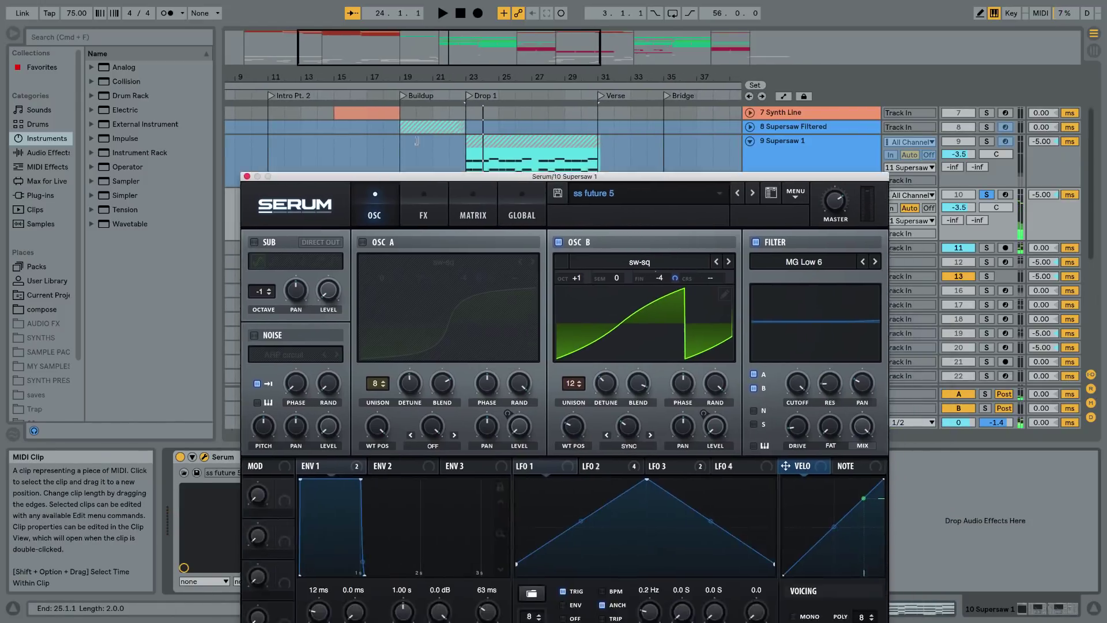
left_click_drag(416, 140, 418, 75)
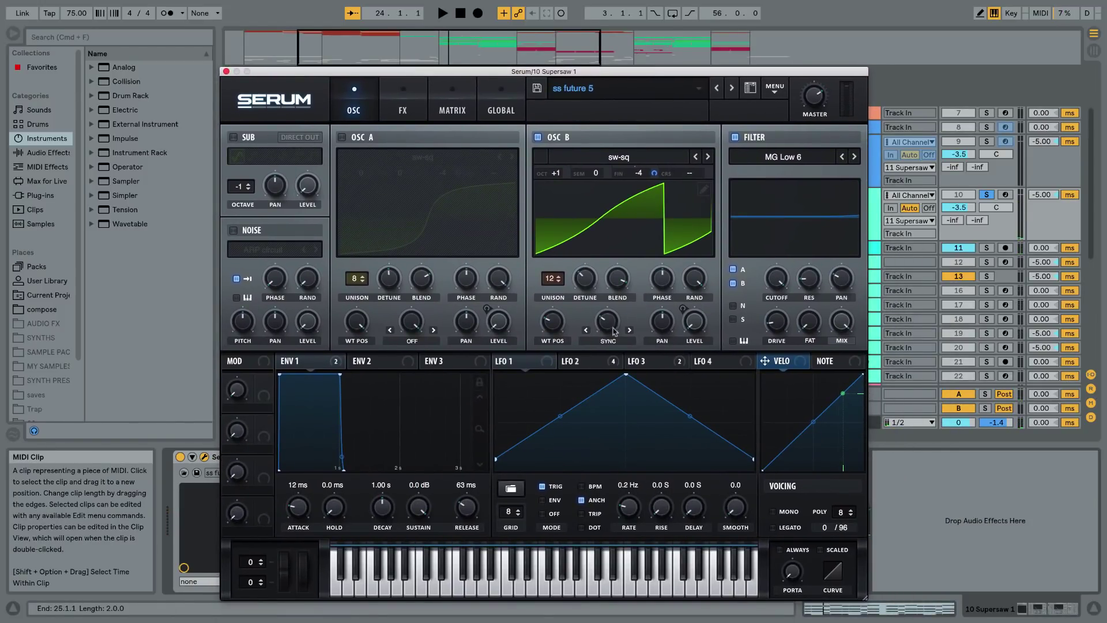
Set oscillator B's warp mode to Off, check its global unison settings, and play Drop 1 without the warp
left_click(587, 330)
left_click(589, 338)
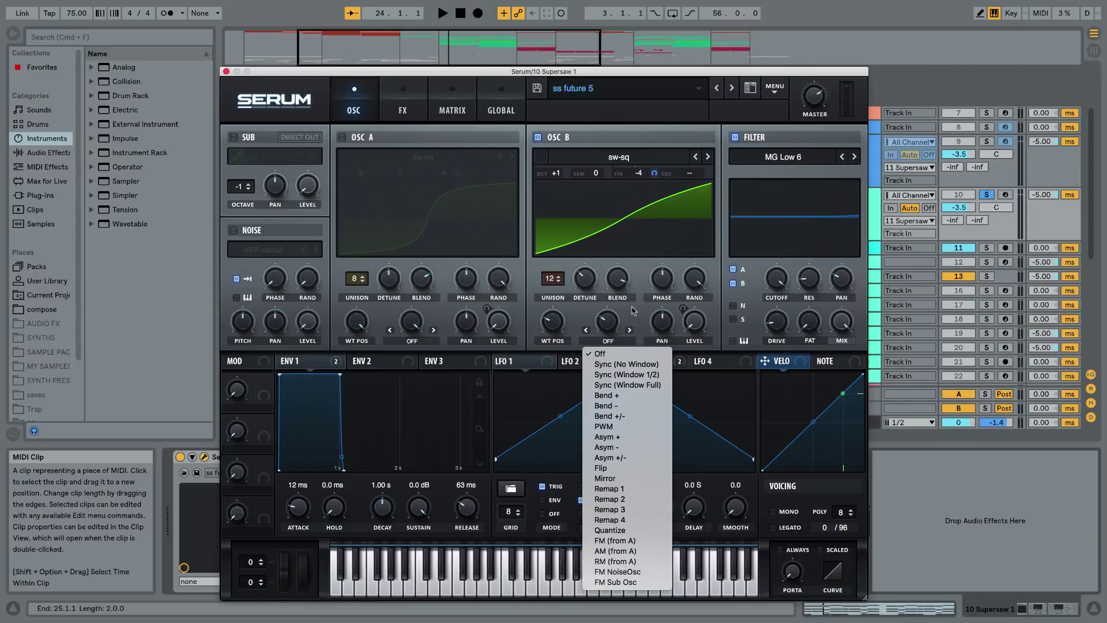
left_click(634, 311)
left_click(495, 105)
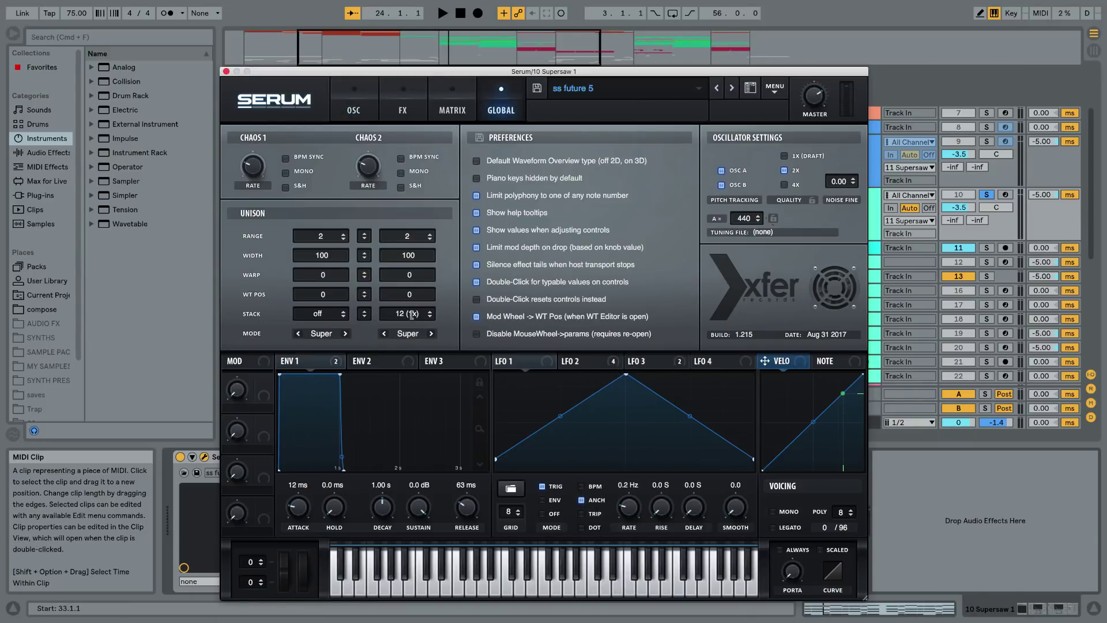
left_click(368, 118)
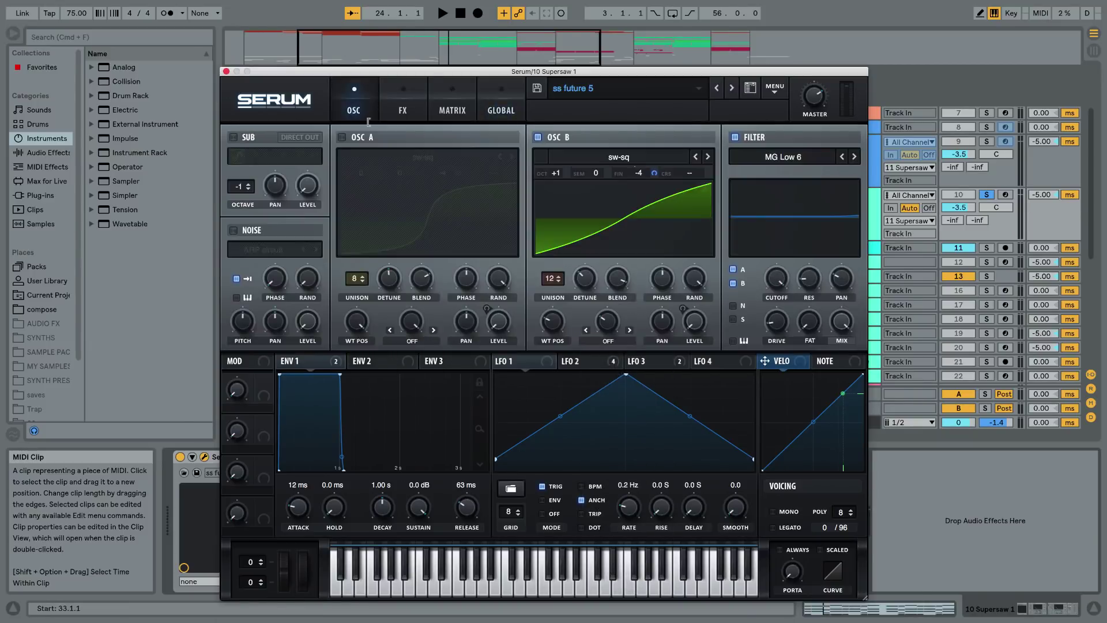
key("space")
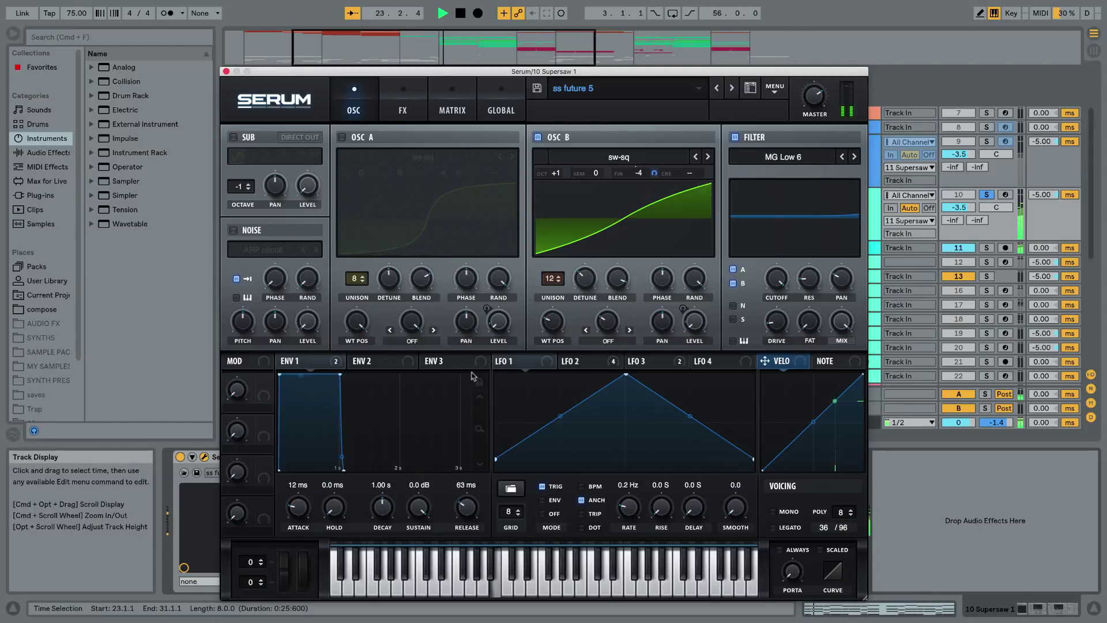
key("space")
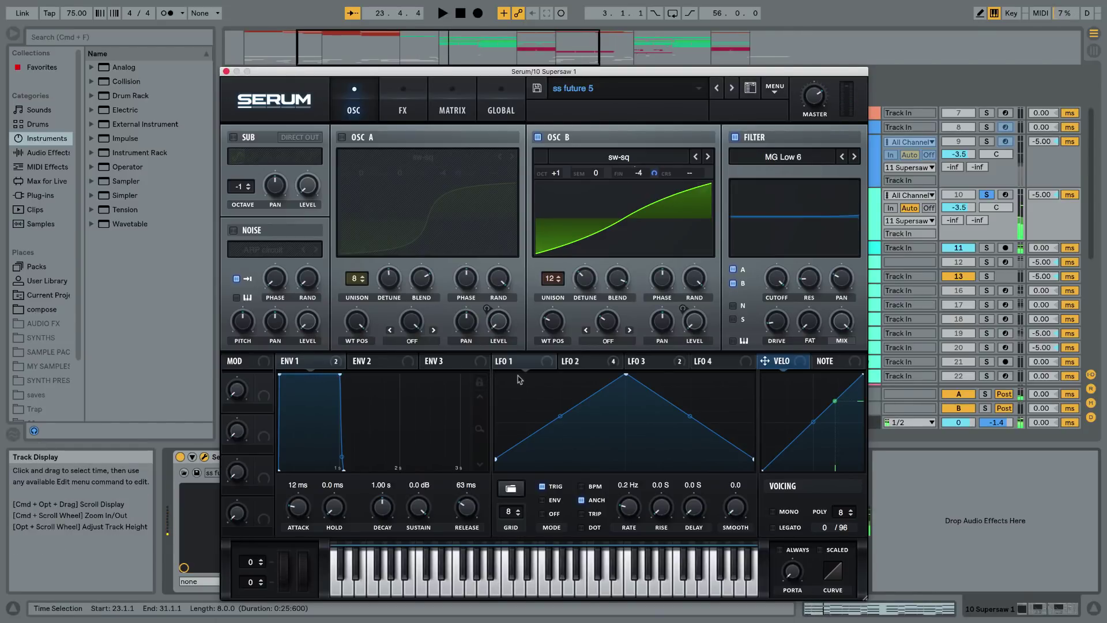
Set oscillator B's warp mode back to Sync and play Drop 1 while trying its warp amount
left_click(630, 331)
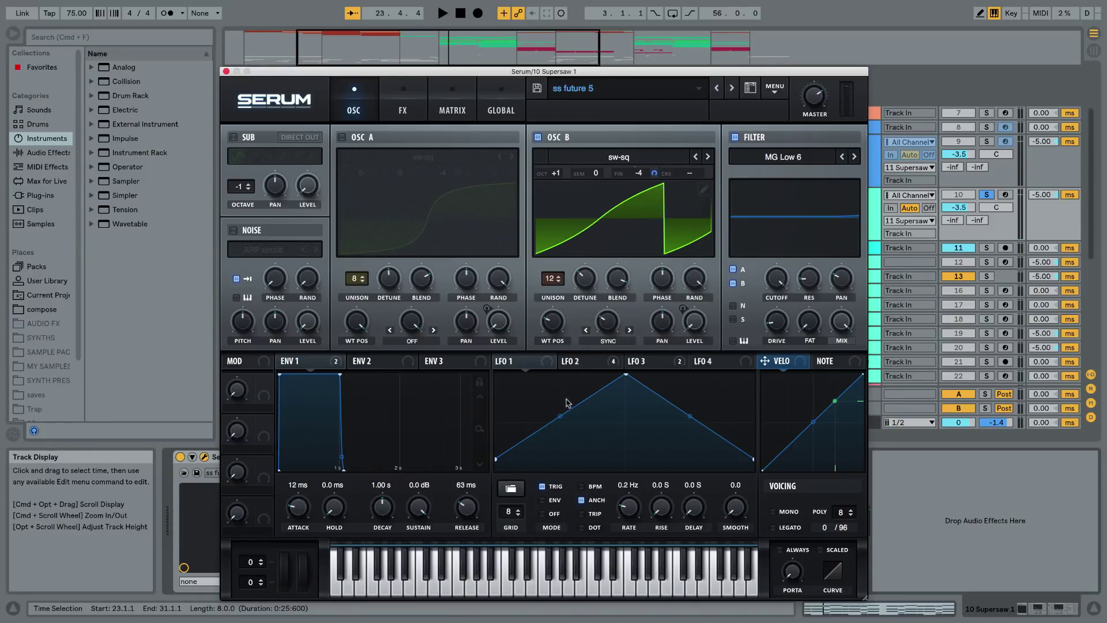
key("space")
left_click_drag(610, 338, 611, 328)
key("space")
Switch off oscillator B's unison stack in the global settings and return to the oscillator page
left_click(465, 108)
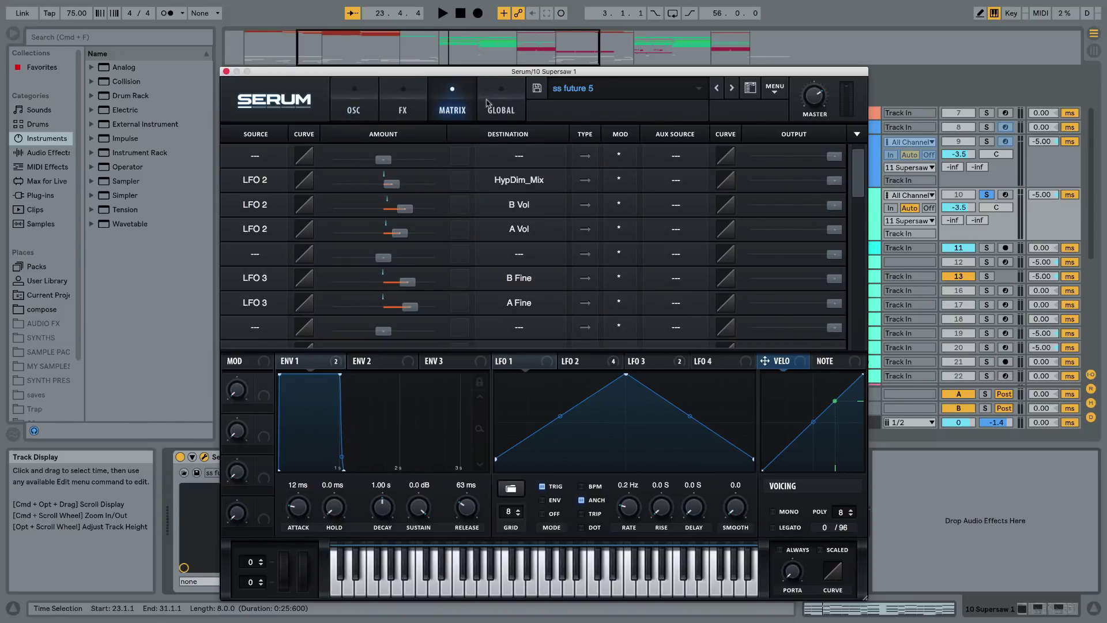
left_click(488, 104)
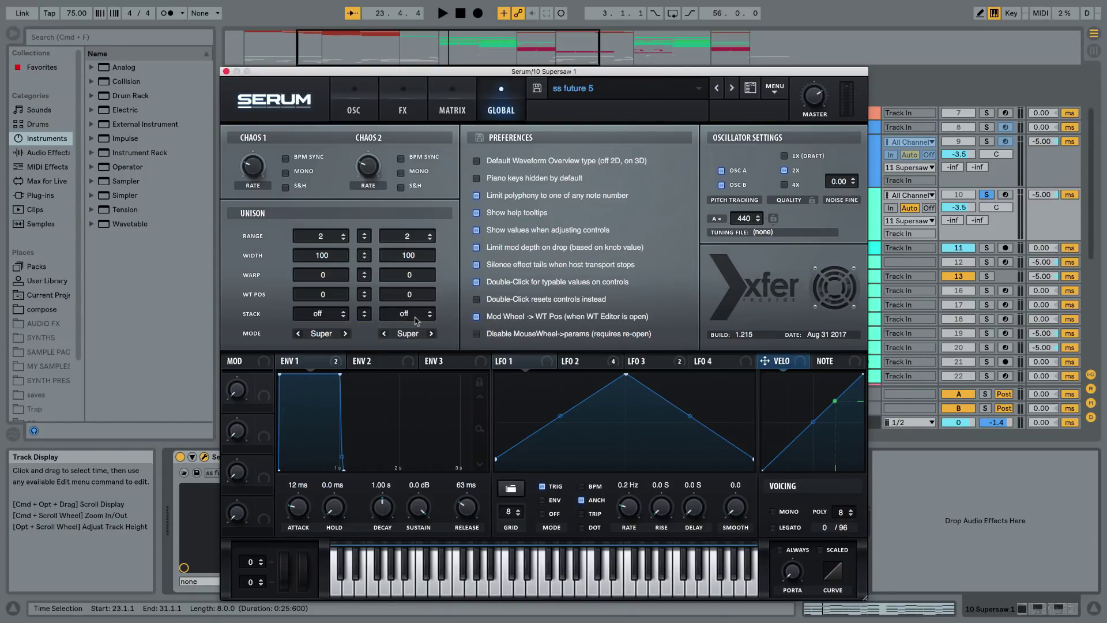
left_click(369, 99)
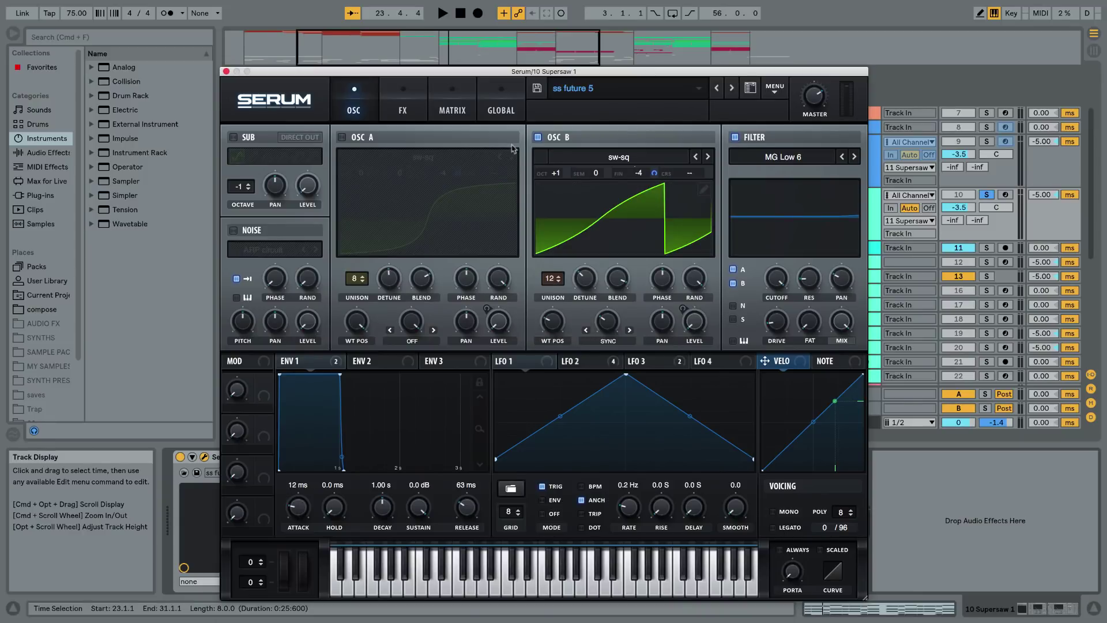
Set oscillator B's unison stack to 12 (1x), play Drop 1, and turn oscillator A back on
left_click(503, 112)
left_click_drag(419, 316, 421, 310)
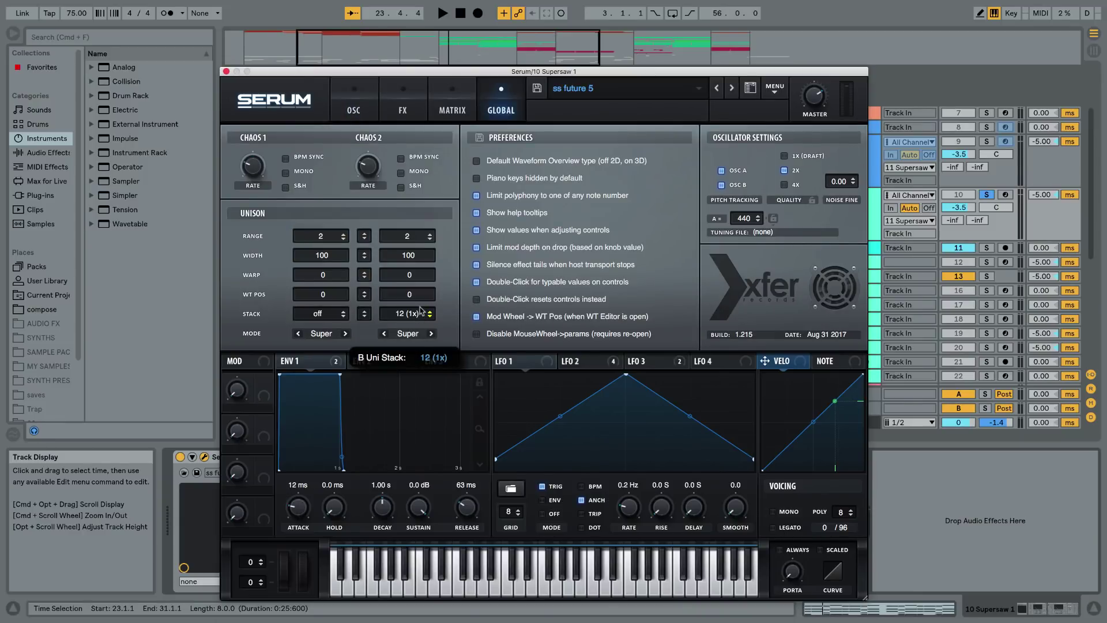
left_click(354, 103)
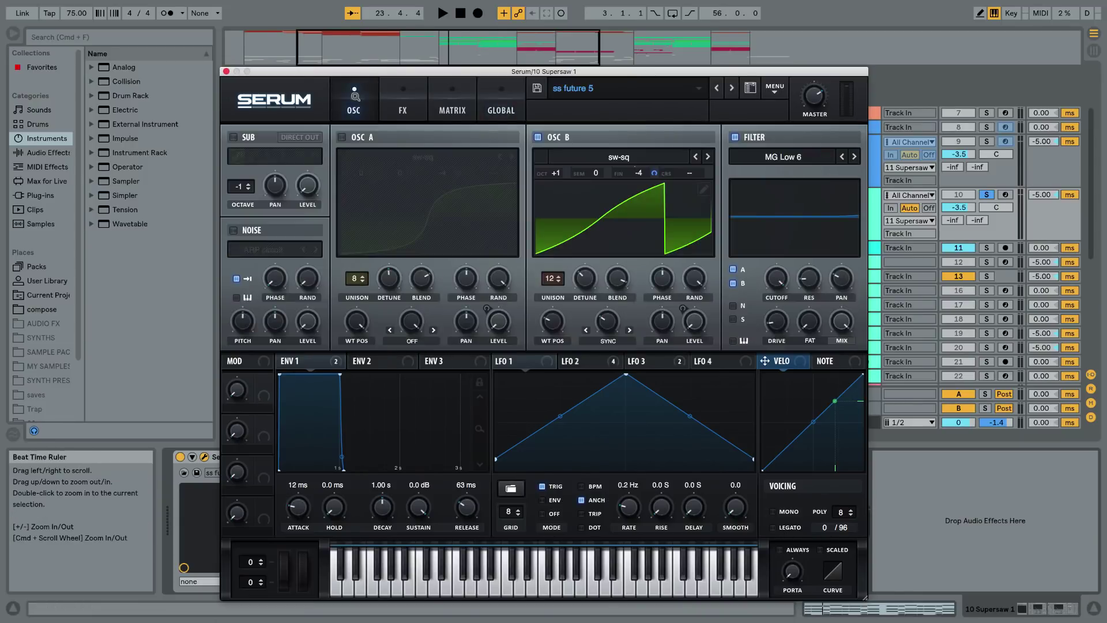
key("space")
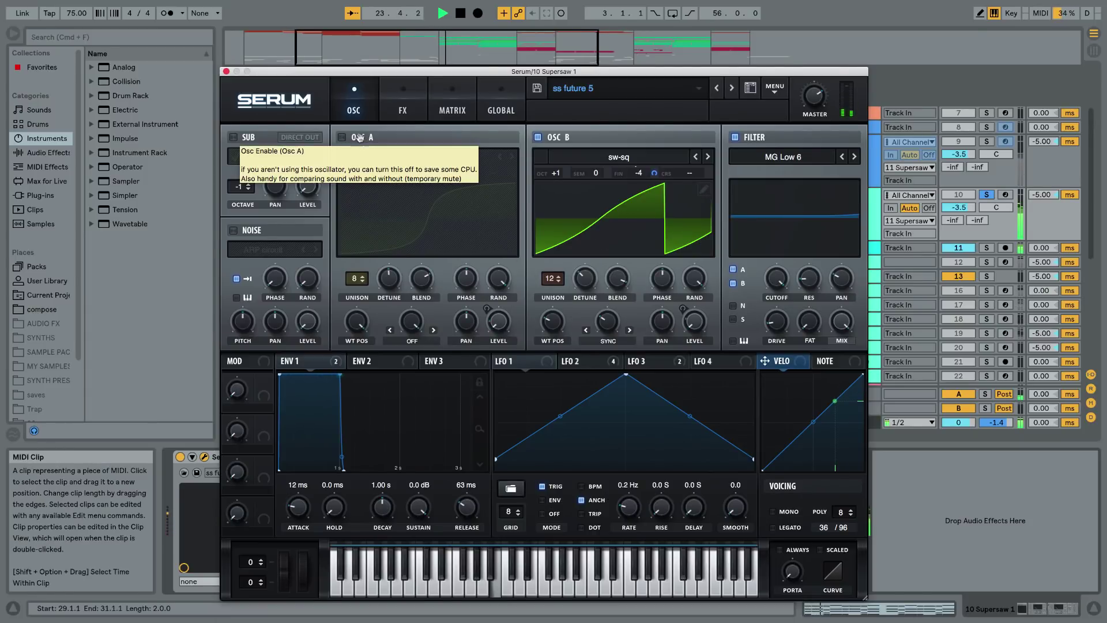
key("space")
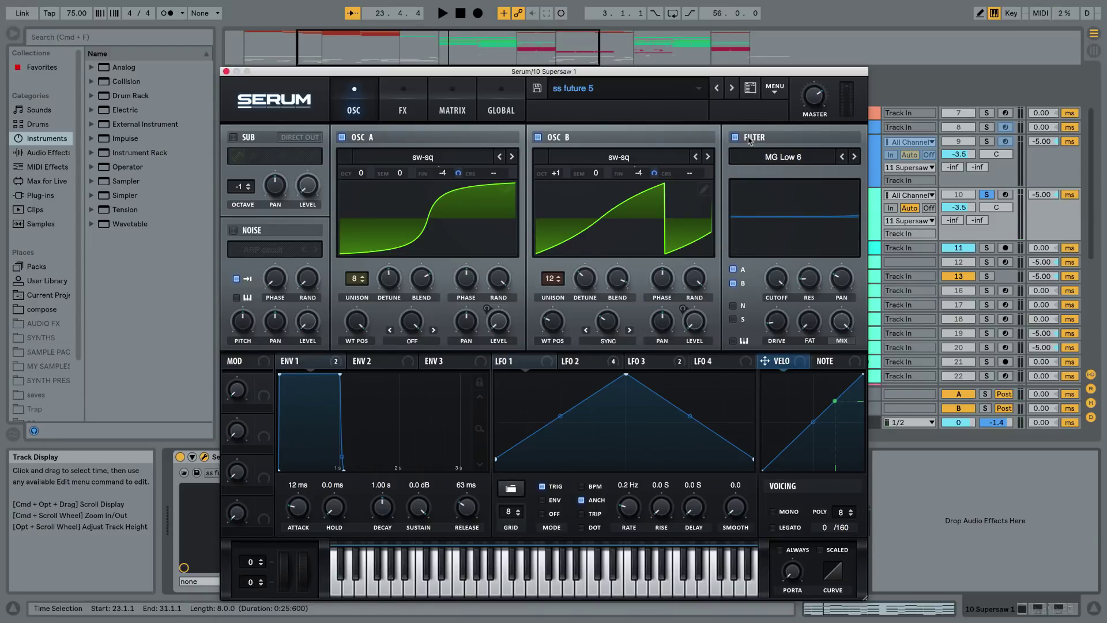
Bypass and re-enable the MG Low 6 filter during Drop 1 playback to compare the sound
key("space")
left_click(749, 140)
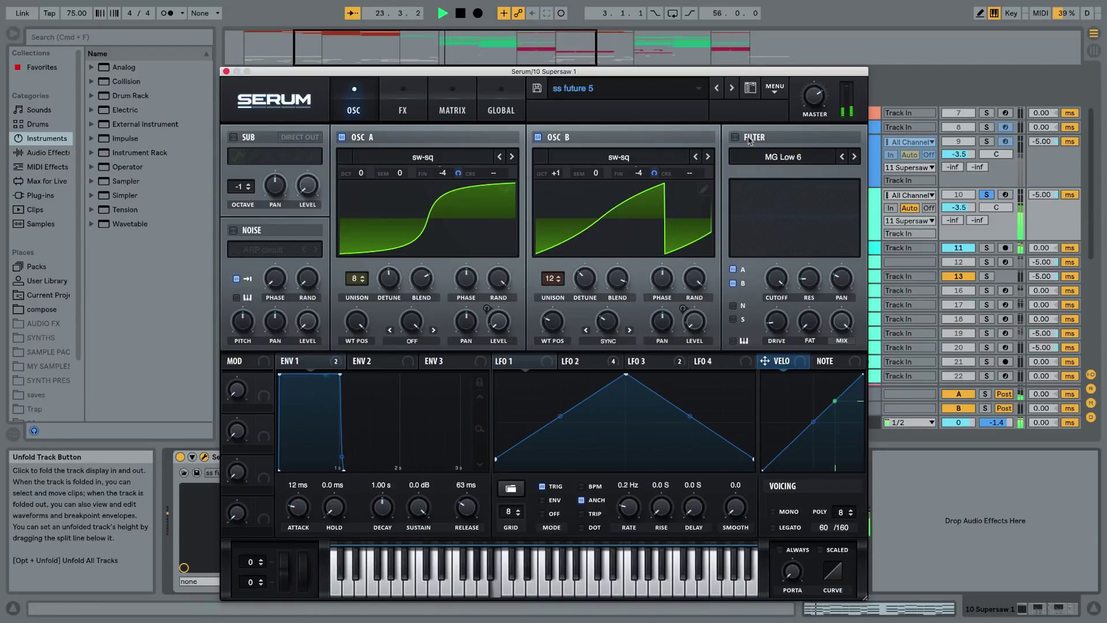
left_click(750, 141)
key("space")
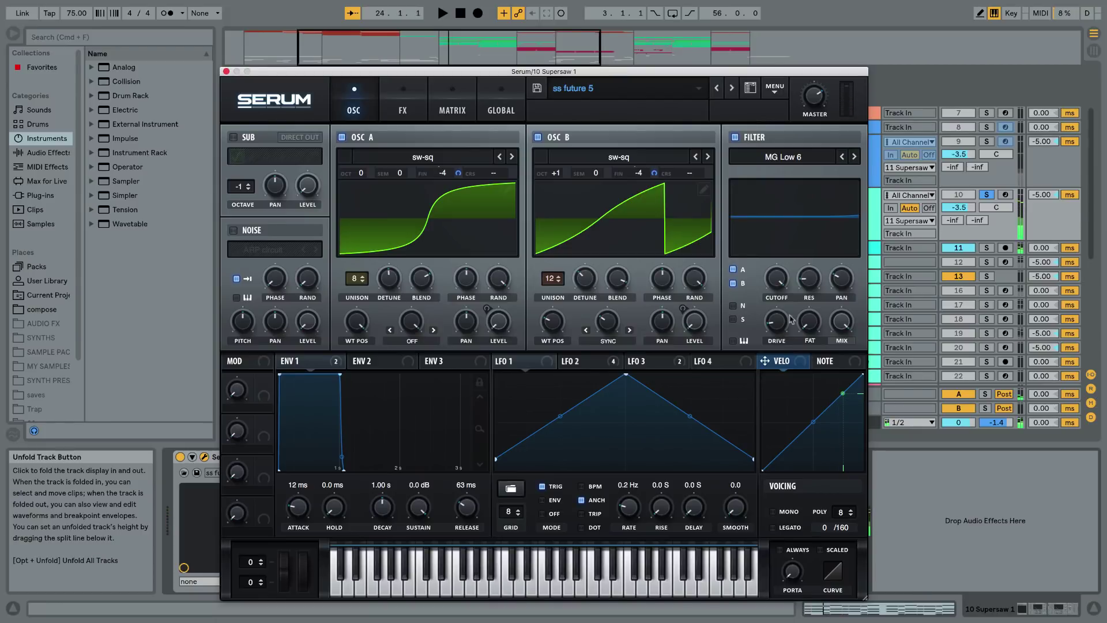
Sweep the filter's cutoff down and back up to its original setting, and play Drop 1 through the filter
mouse_move(777, 279)
left_mouse_down()
mouse_move(773, 319)
mouse_move(784, 293)
left_mouse_up()
left_click_drag(785, 285, 795, 251)
key("space")
left_click(785, 282)
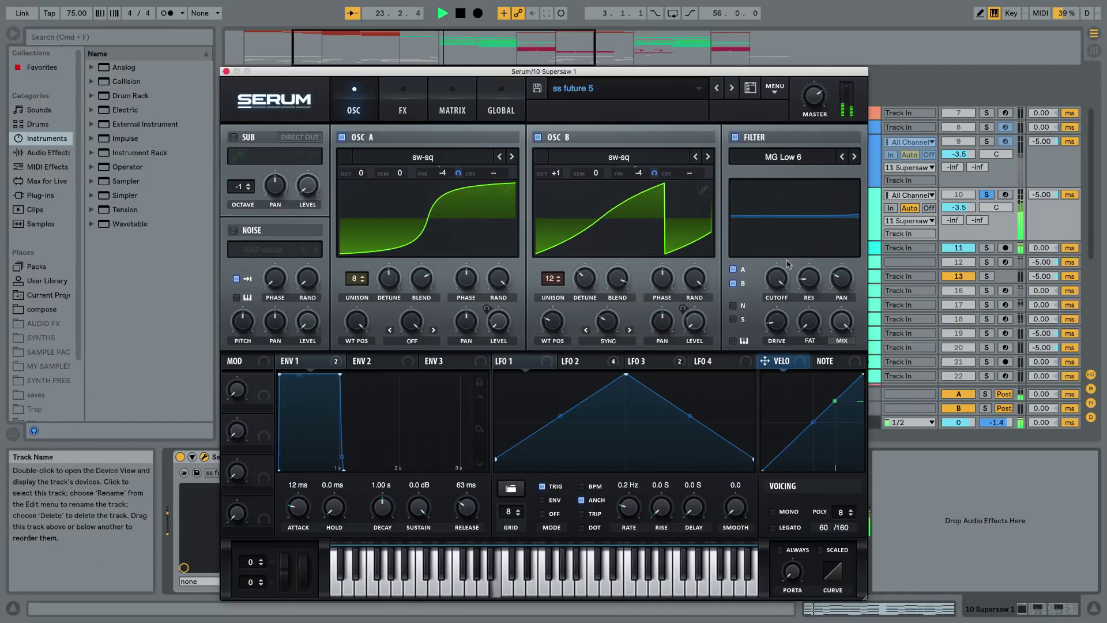
key("space")
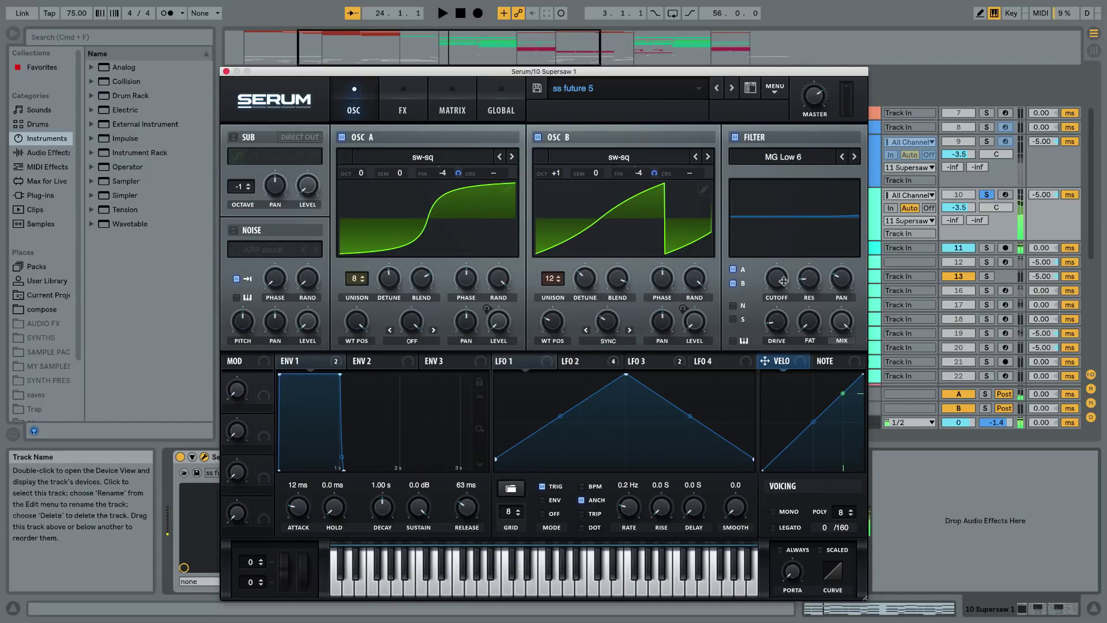
Re-enable the Reverb and the multiband Compressor in the effects rack while listening to Drop 1
left_click(403, 110)
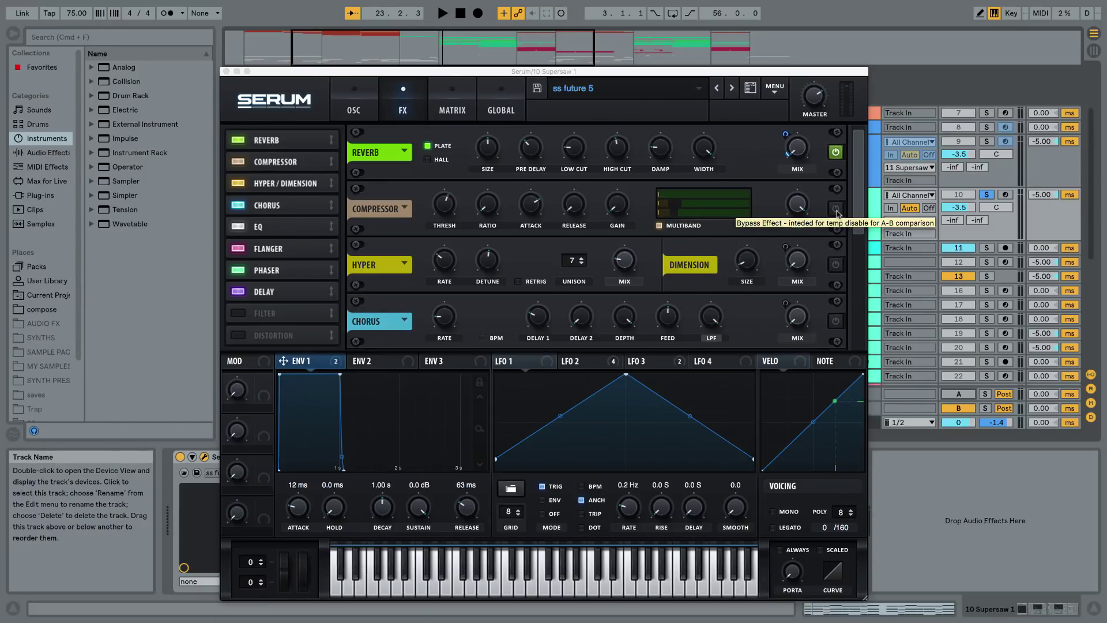
key("space")
left_click(836, 208)
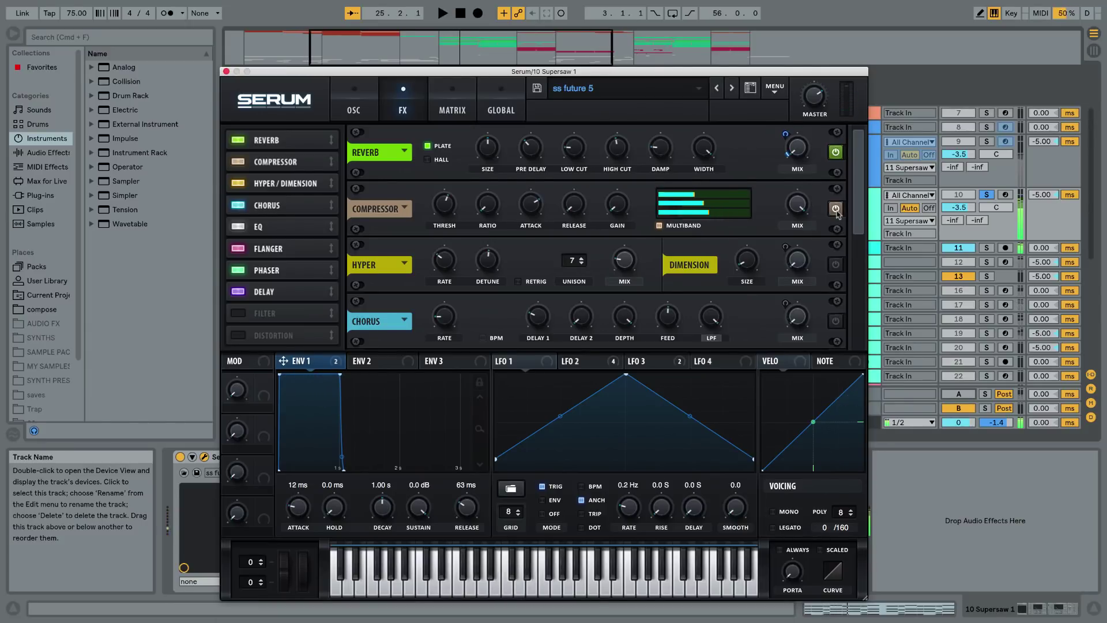
key("space")
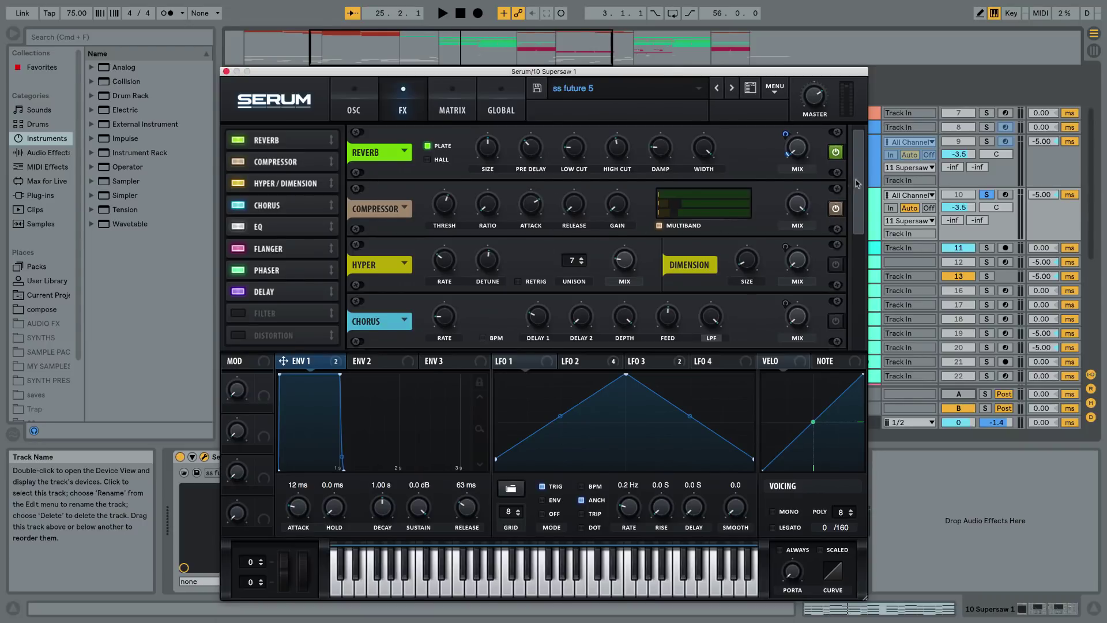
Re-enable the Hyper/Dimension and Chorus effects, playing Drop 1 to hear the Chorus come in
scroll(858, 183, "down", 3)
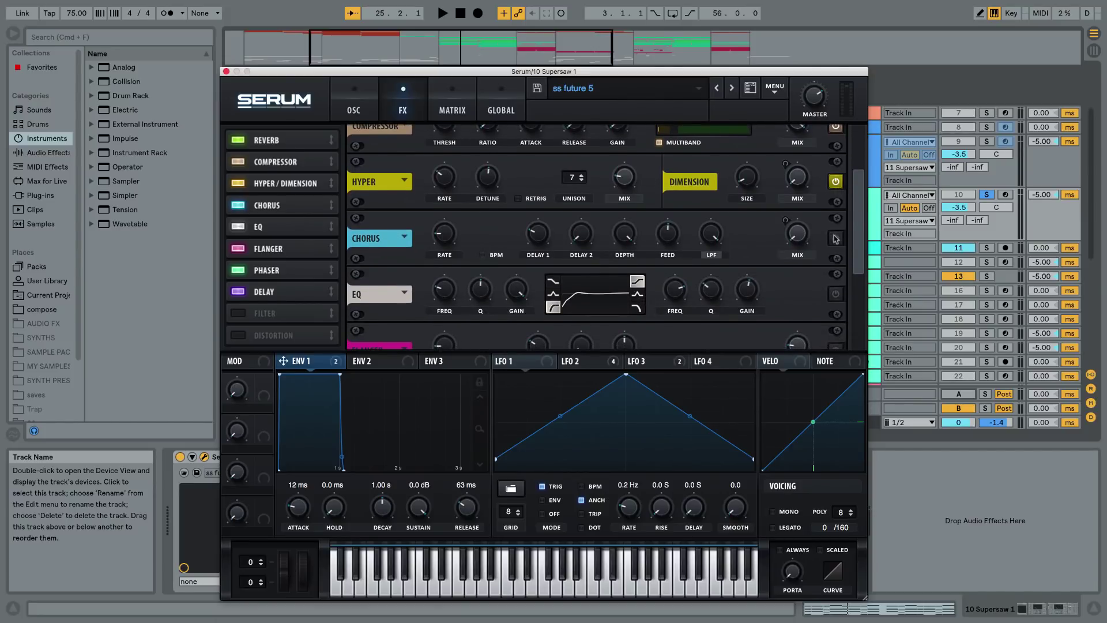
left_click(835, 238)
scroll(858, 245, "down", 1)
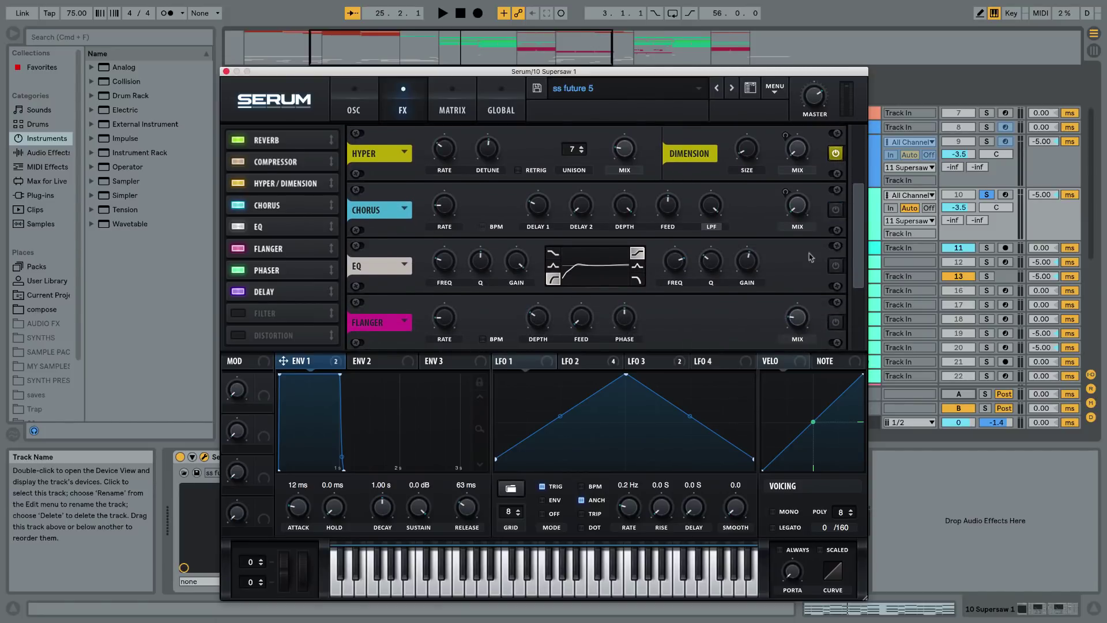
key("space")
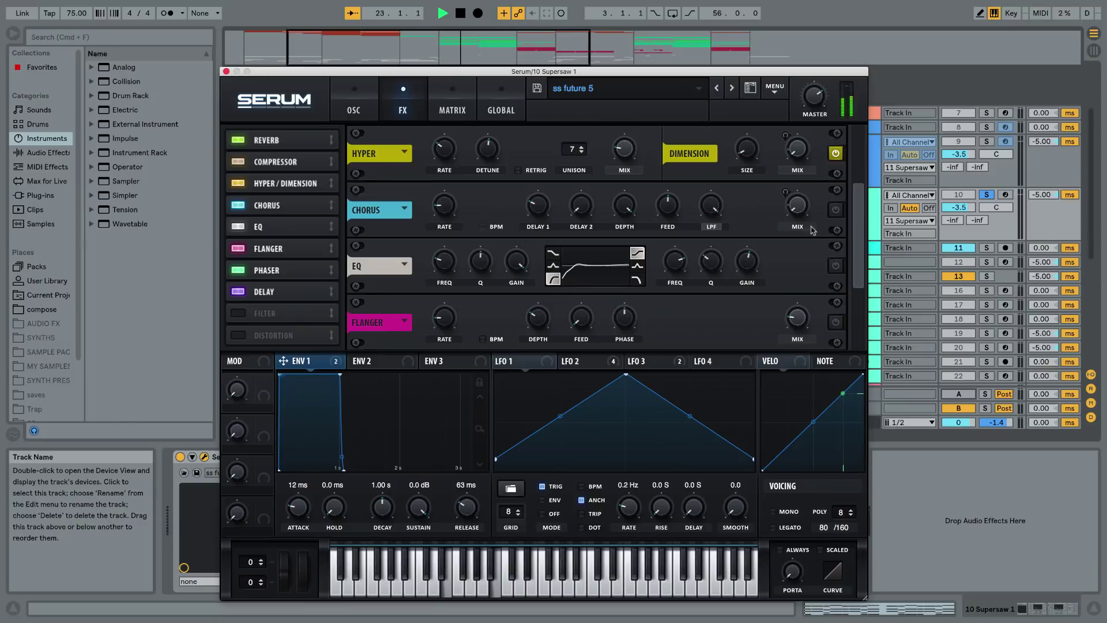
left_click(835, 210)
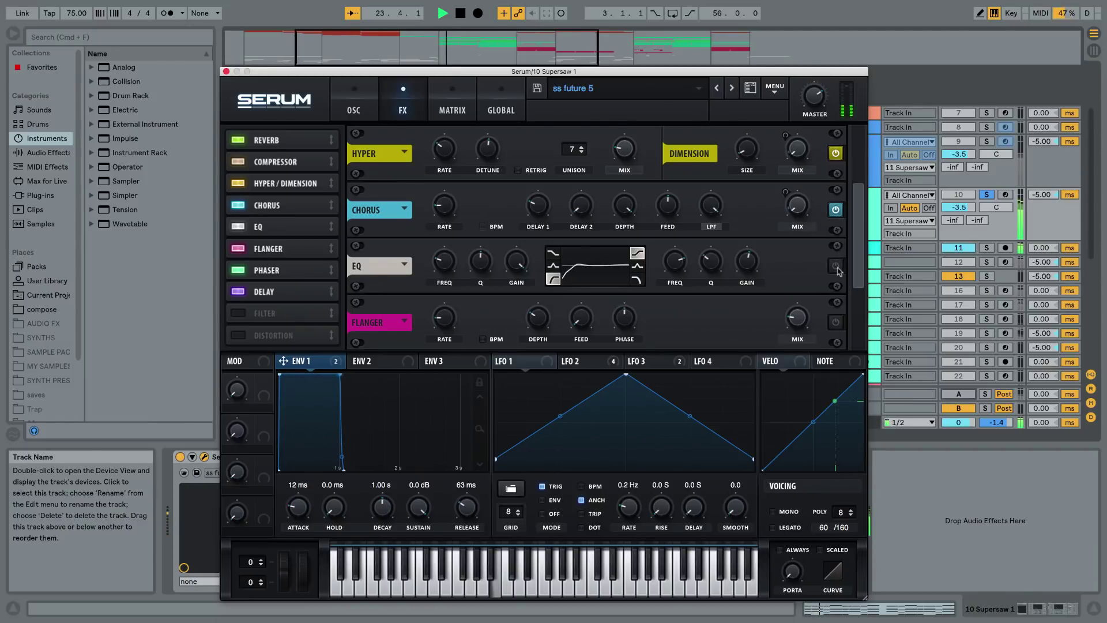
Re-enable the EQ, Flanger, Phaser and Delay effects in the rack while Drop 1 plays, and stop playback
left_click(837, 265)
left_click(836, 322)
left_click_drag(858, 266, 862, 335)
key("space")
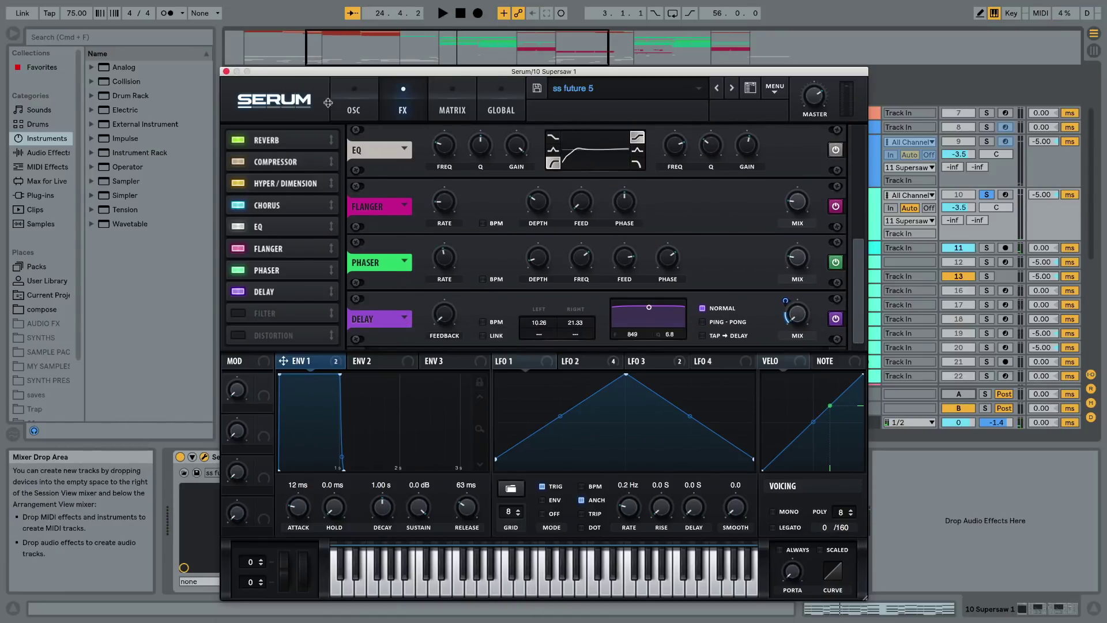
Close the Supersaw's synth window and re-enable the Soft Clip rack containing the second Glue Compressor
left_click(226, 71)
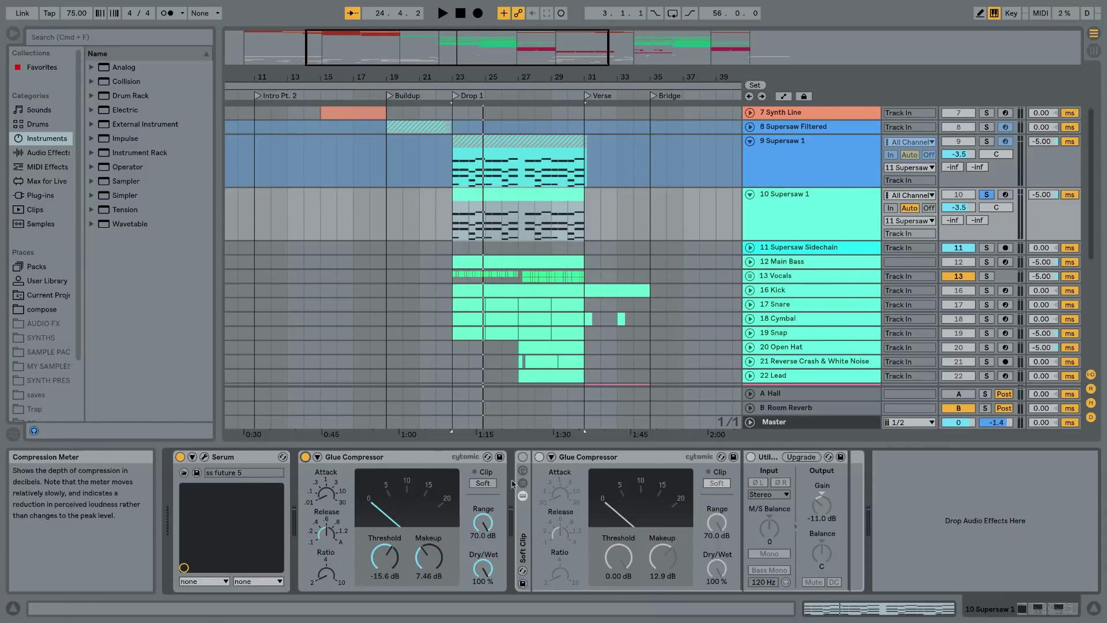
left_click(523, 457)
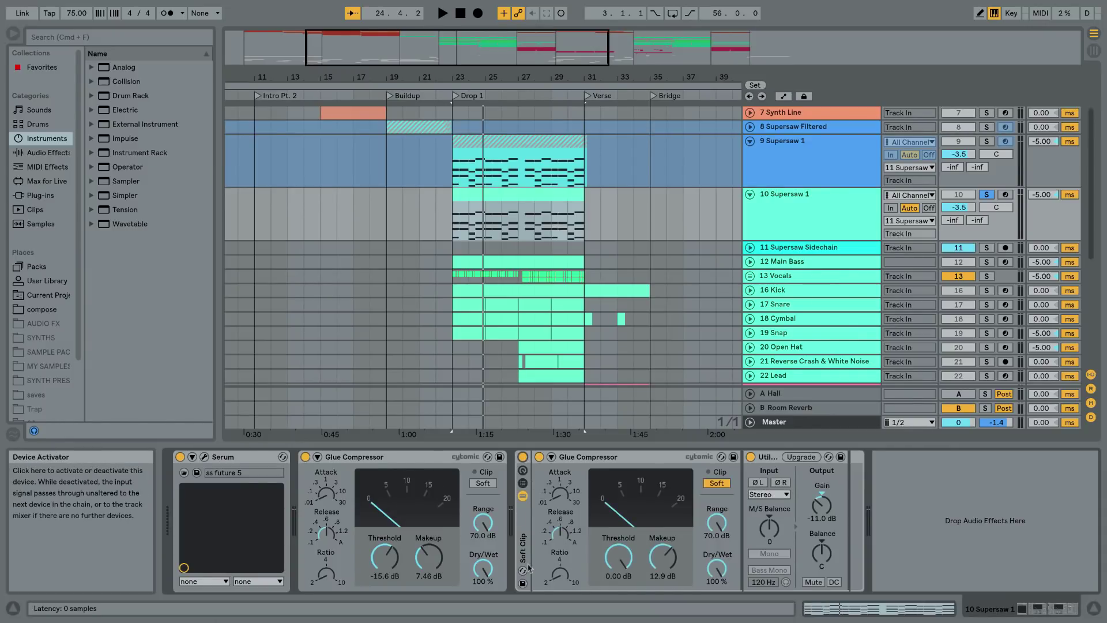
left_click(599, 458)
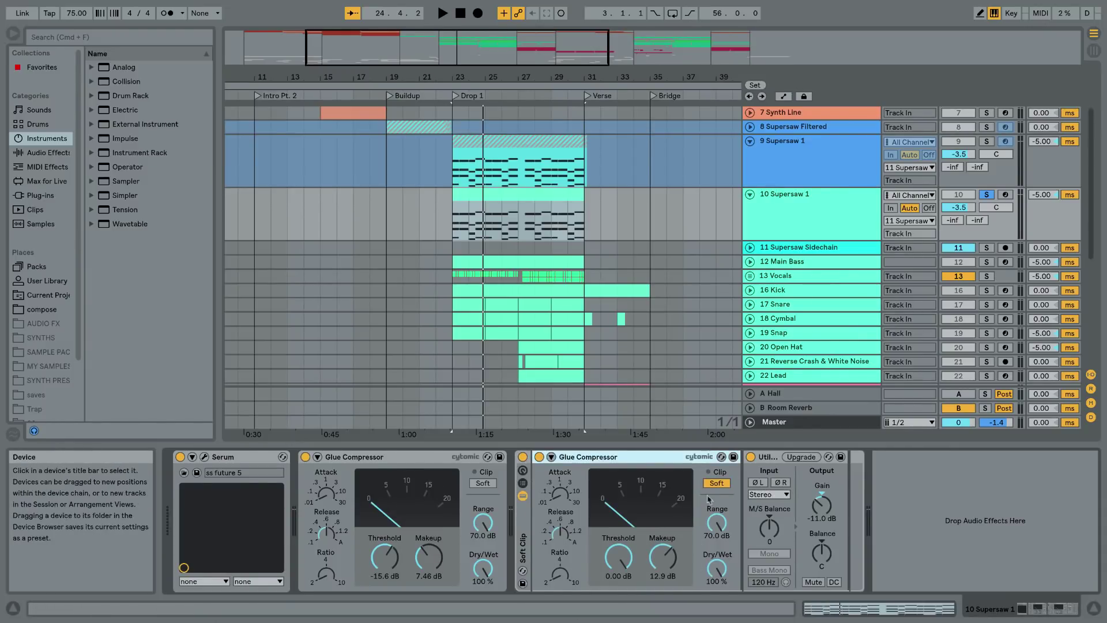
Delete the duplicate Supersaw 1 track, number 10
left_click(759, 220)
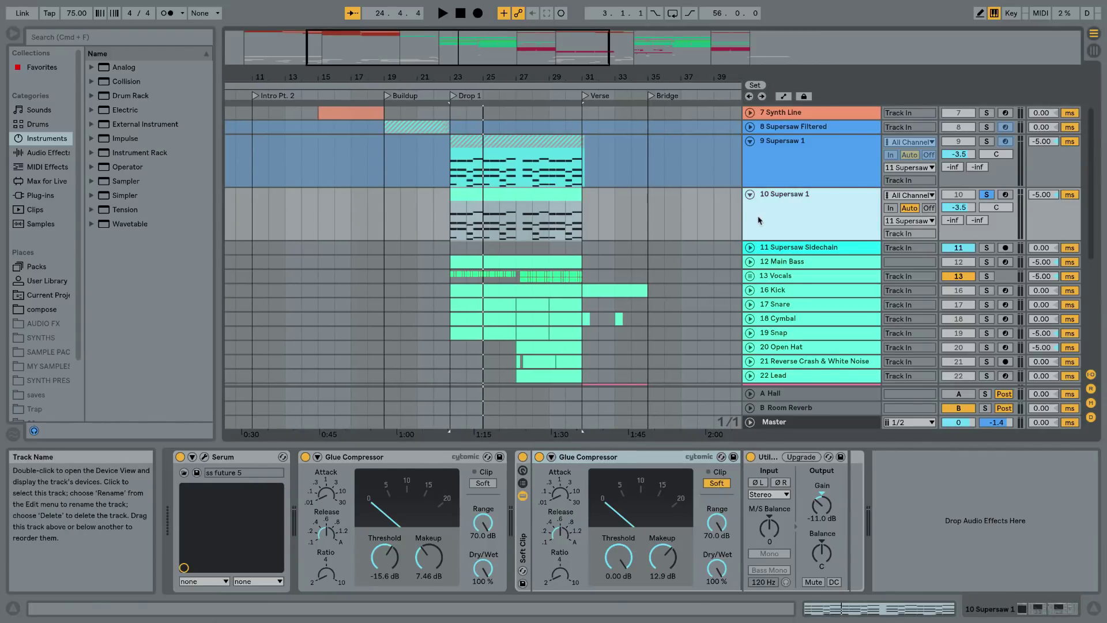
key("Delete")
Open the Intro Synth's Serum patch from its intro clip, view its effects rack, and close the window
scroll(708, 246, "up", 3)
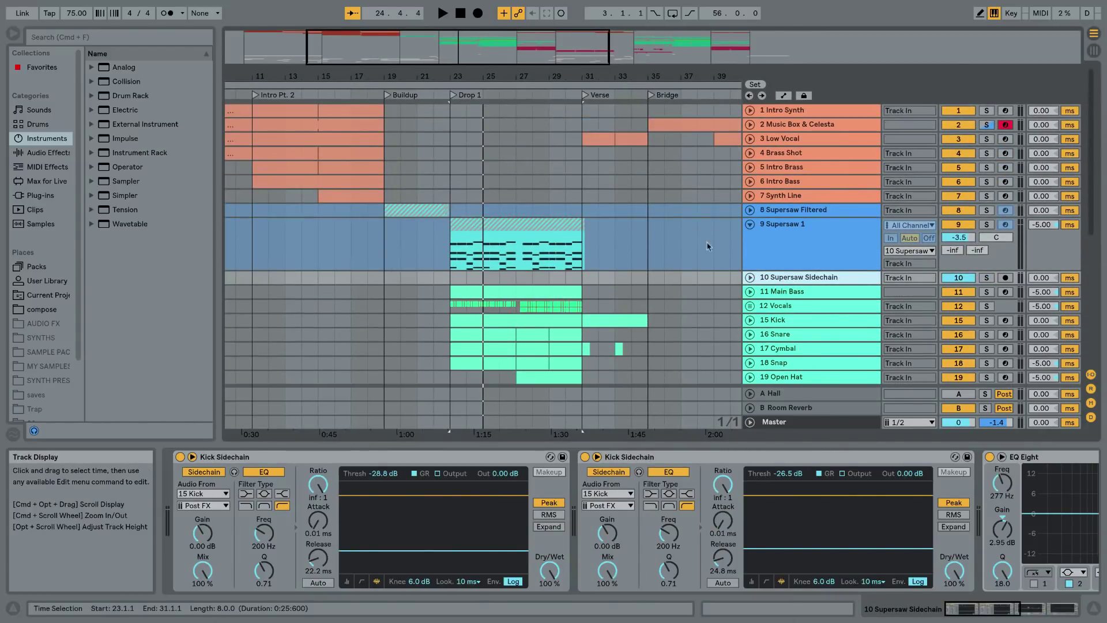
left_click_drag(568, 77, 557, 29)
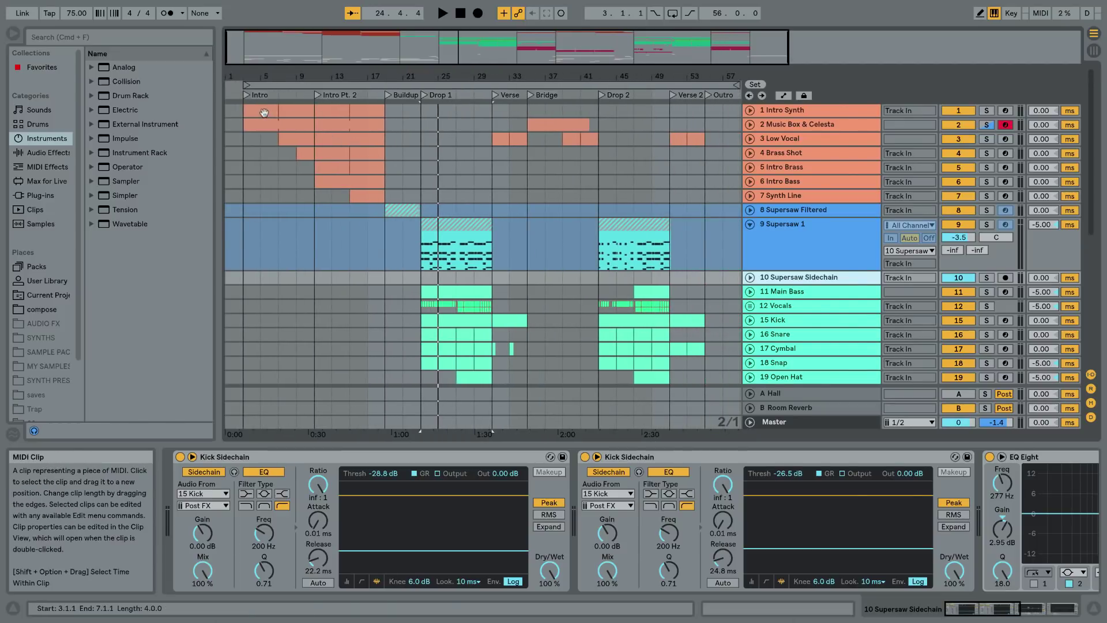
left_click(262, 109)
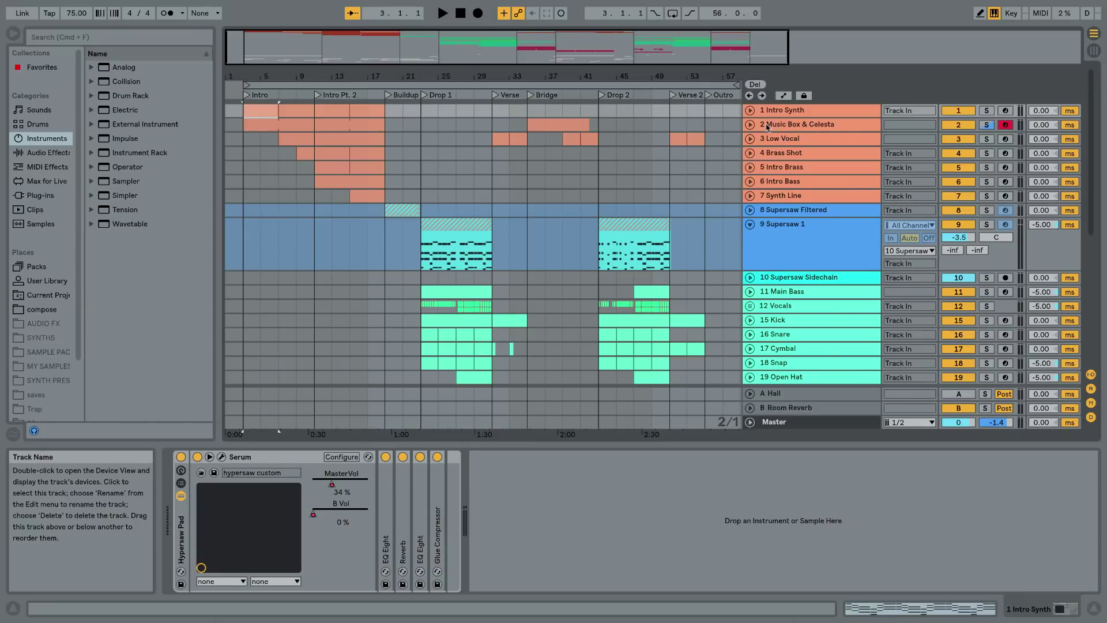
left_click(222, 460)
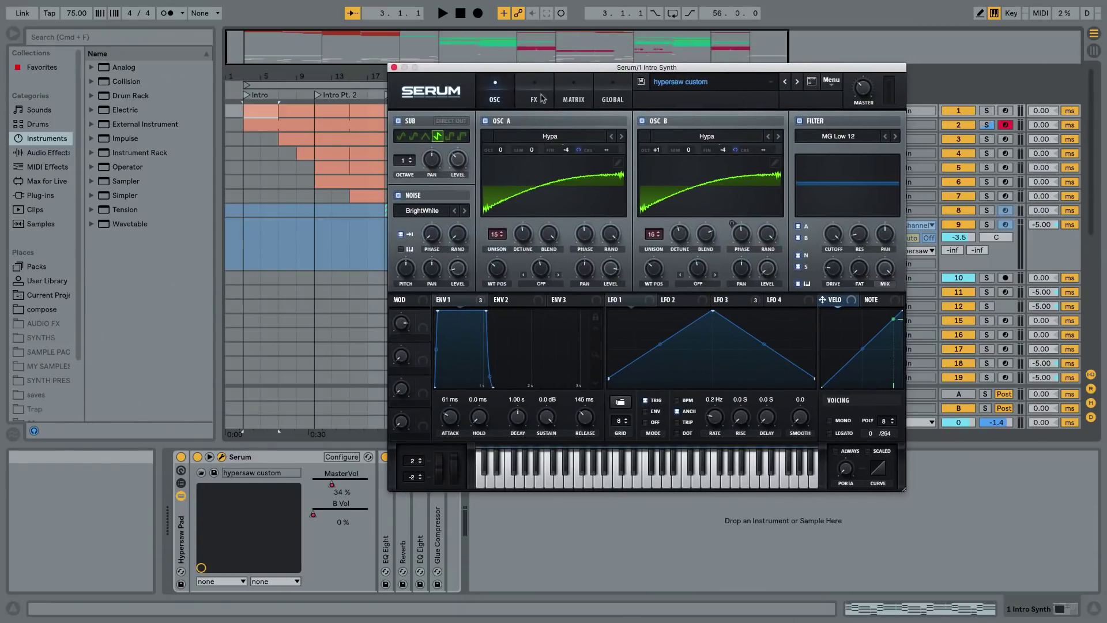
left_click(534, 93)
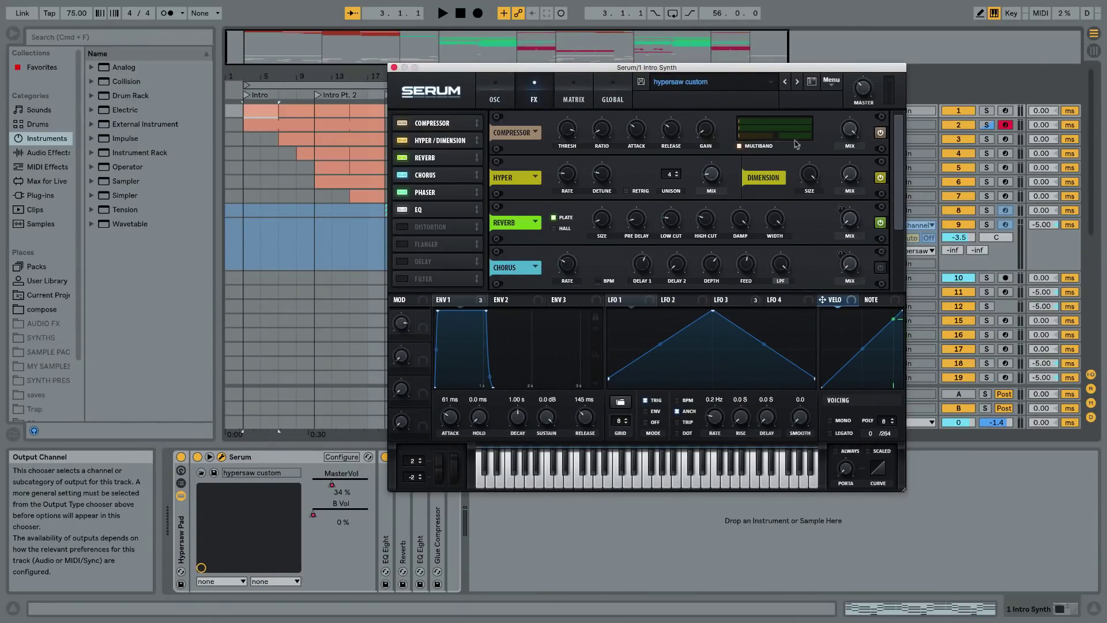
left_click(394, 67)
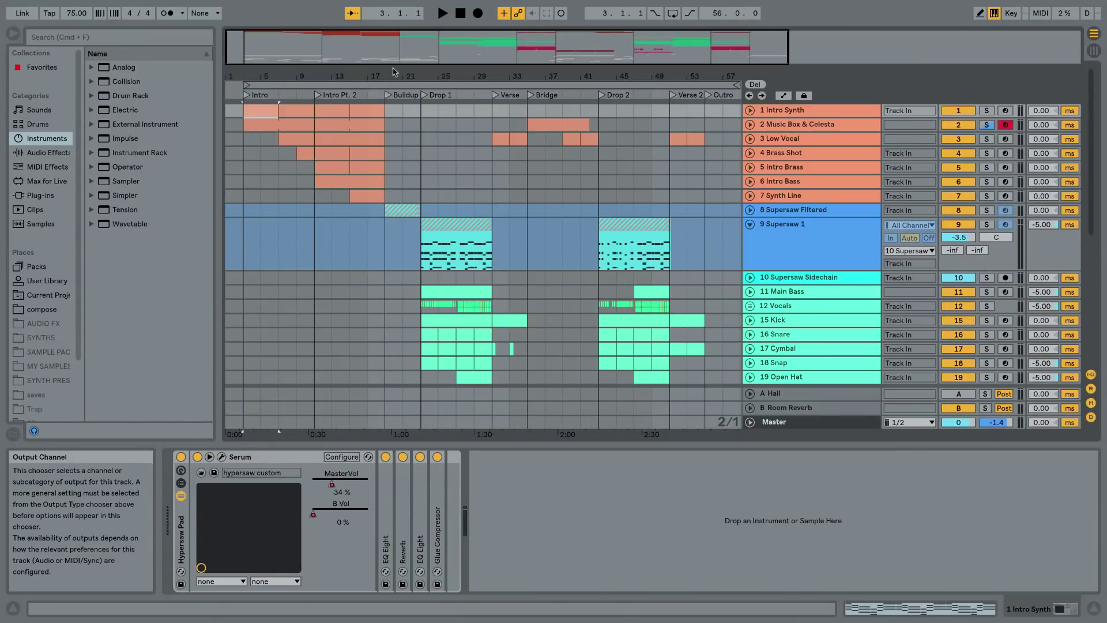
Check the device chains of the Music Box & Celesta, Brass Shot and Intro Brass tracks
left_click(777, 126)
left_click(774, 153)
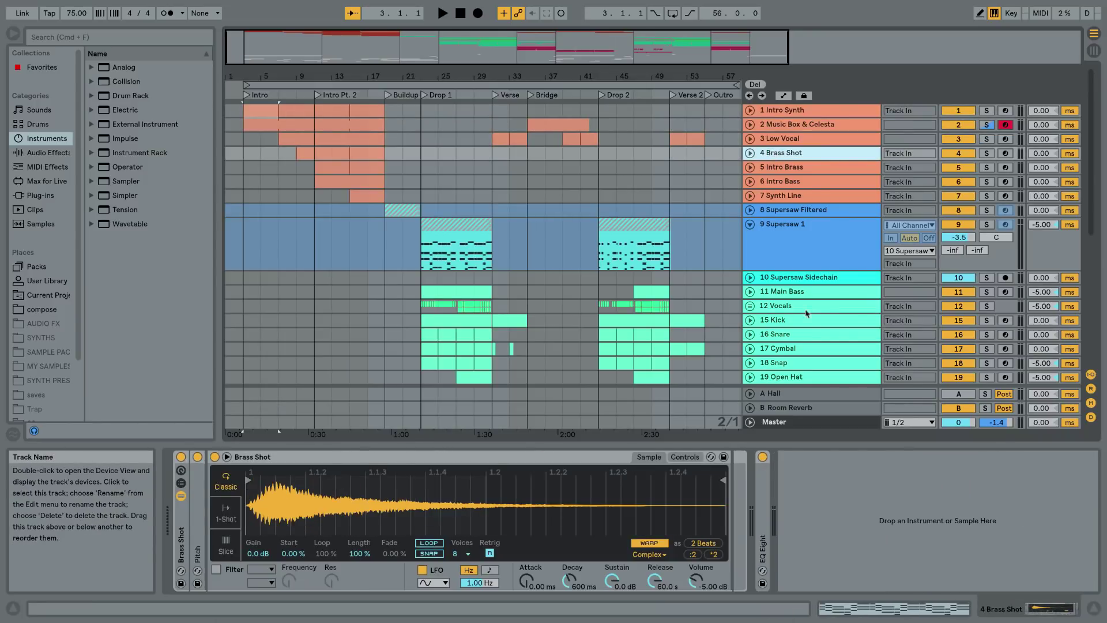
left_click(786, 168)
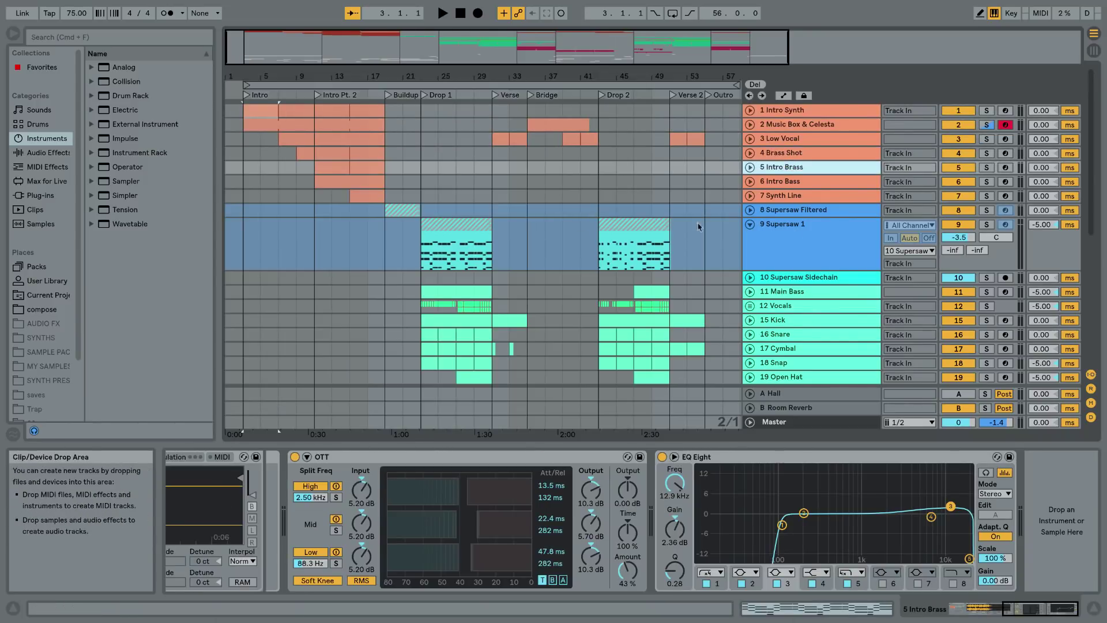
Audition the soloed Intro Brass in Intro Pt. 2 with OTT bypassed and re-enabled, and unsolo the track
left_click(337, 168)
scroll(405, 454, "up", 3)
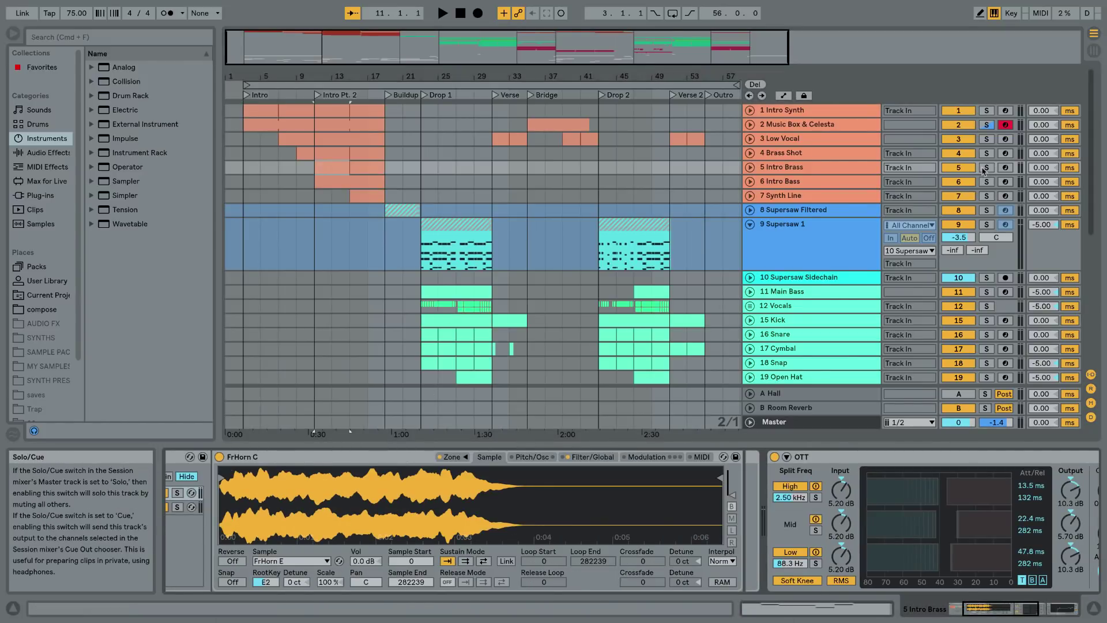
key("s")
left_click(774, 456)
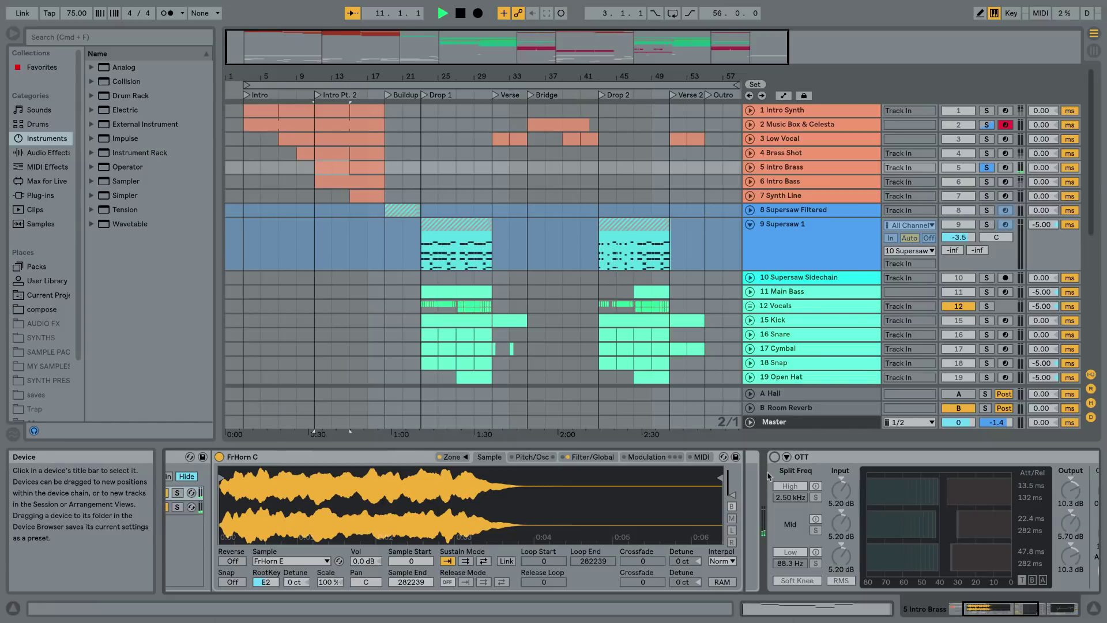
key("space")
left_click(774, 456)
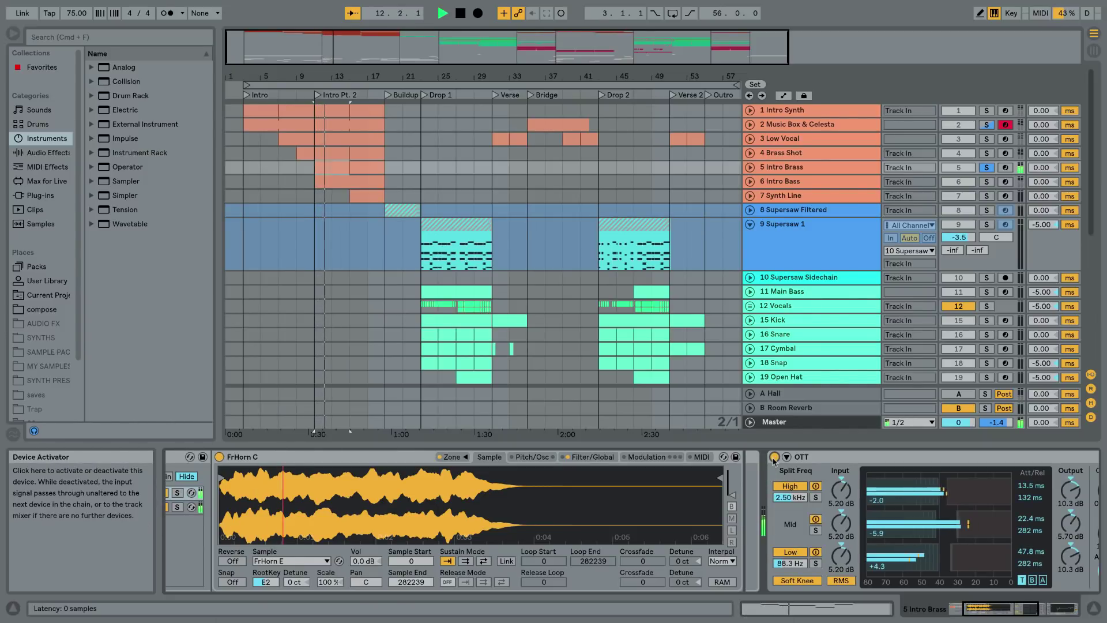
key("space")
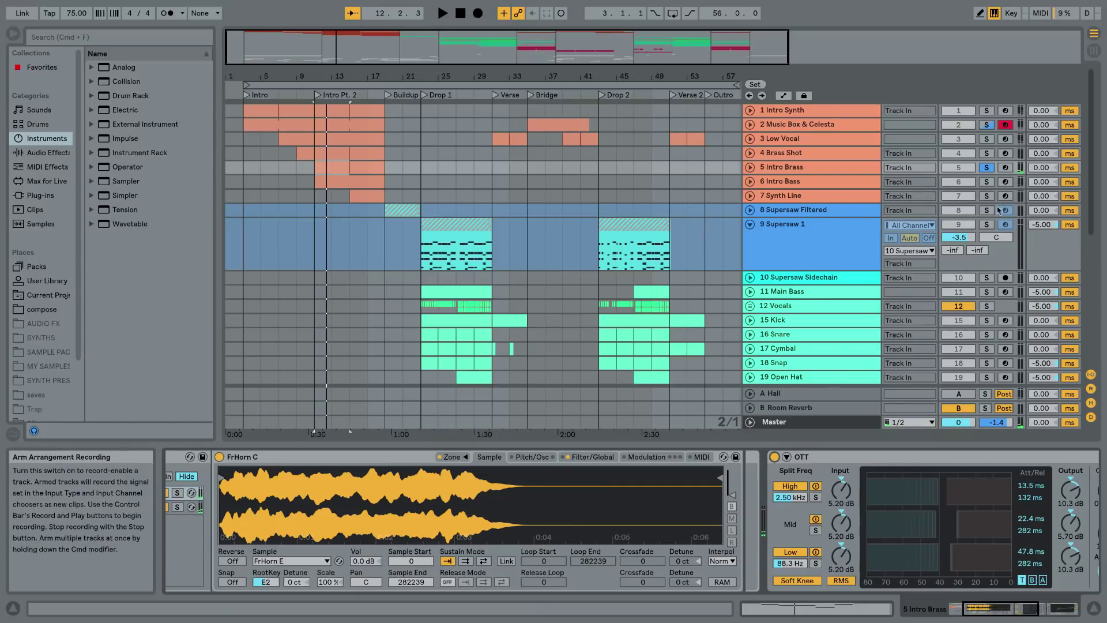
left_click(987, 167)
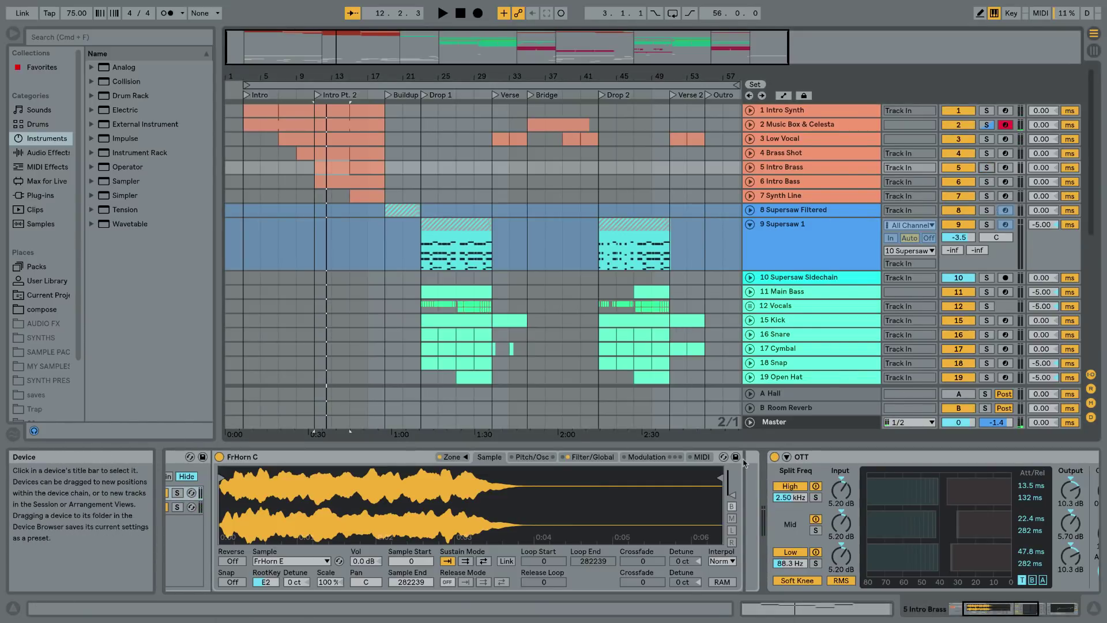
Locate the OTT preset among the Multiband Dynamics presets in the audio effects library, and collapse the preset list
scroll(744, 464, "right", 4)
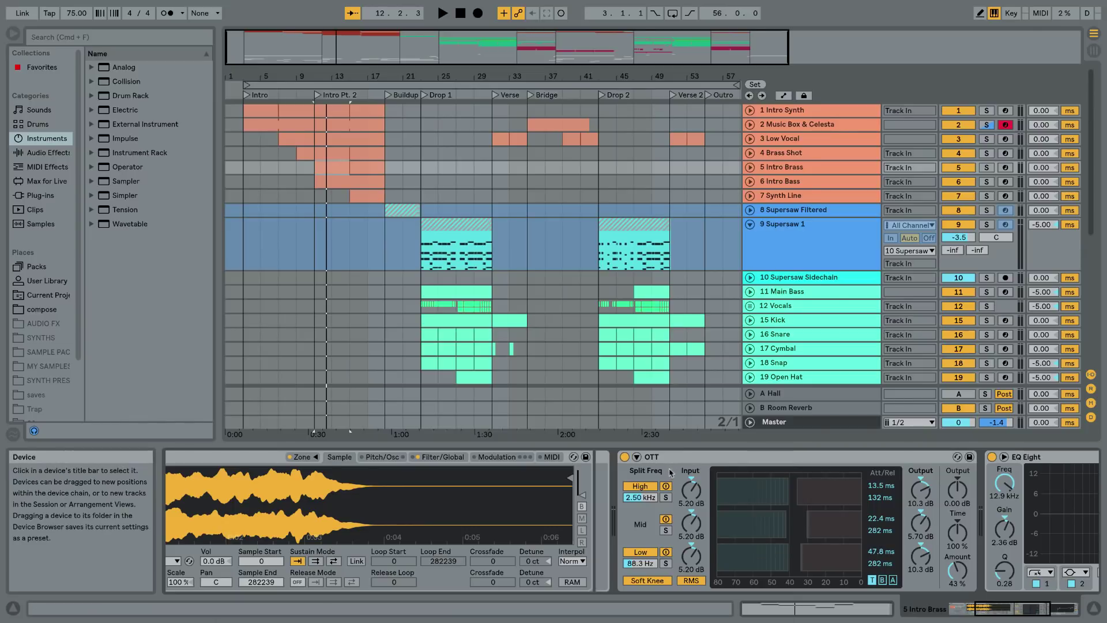
left_click(70, 155)
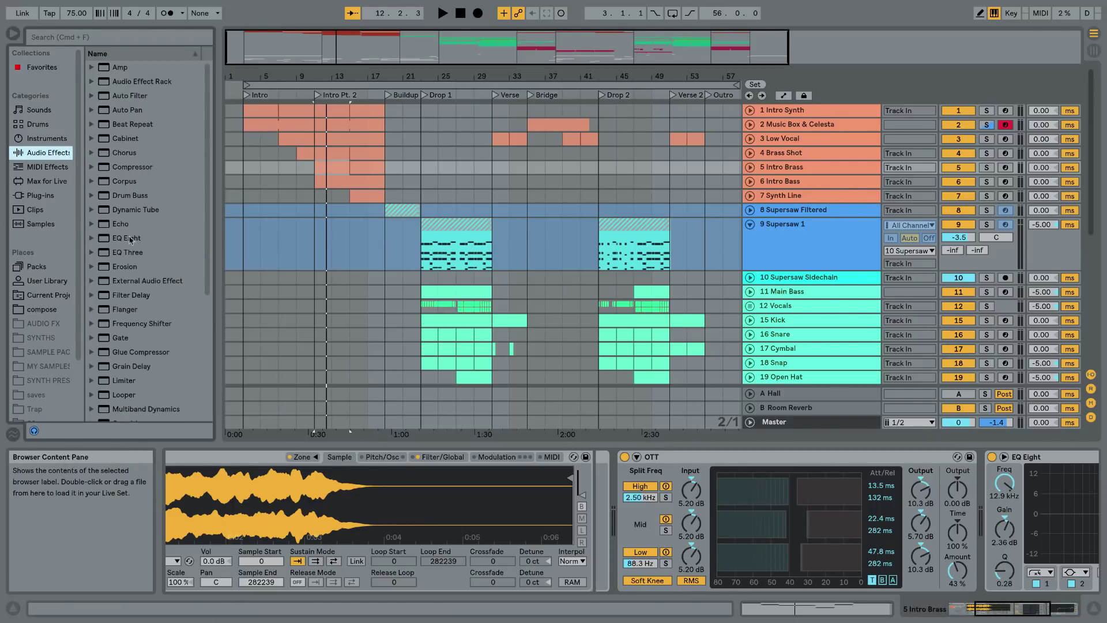
scroll(104, 365, "down", 3)
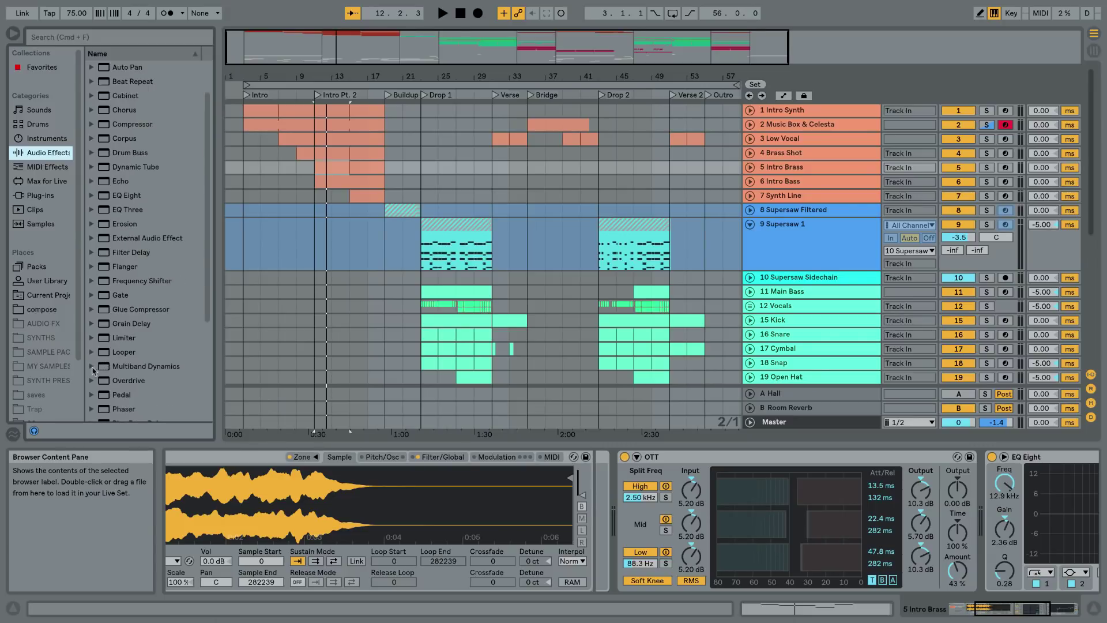
left_click(93, 368)
left_click(128, 341)
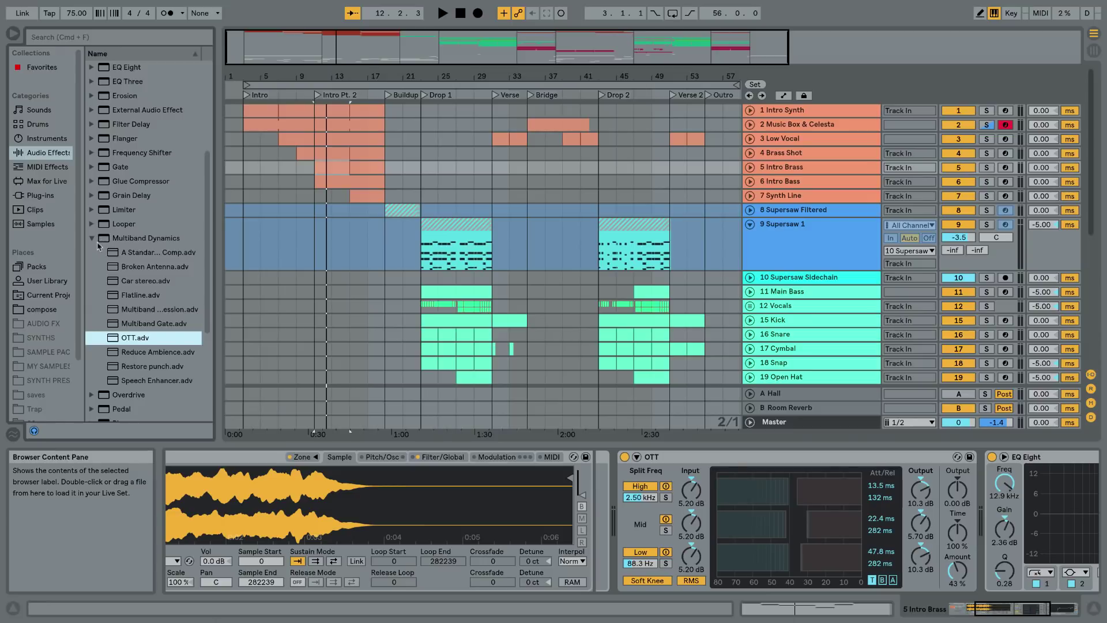
left_click(120, 235)
Check the Intro Bass's devices, and view the effects in the Synth Line's Serum patch before closing its window
left_click(779, 186)
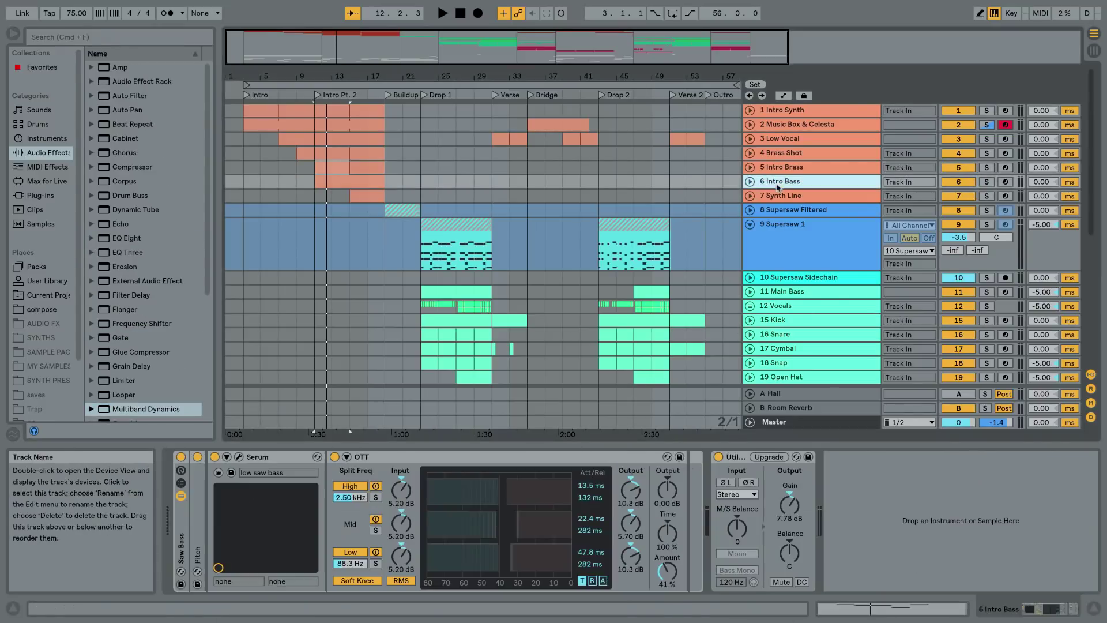
left_click(778, 198)
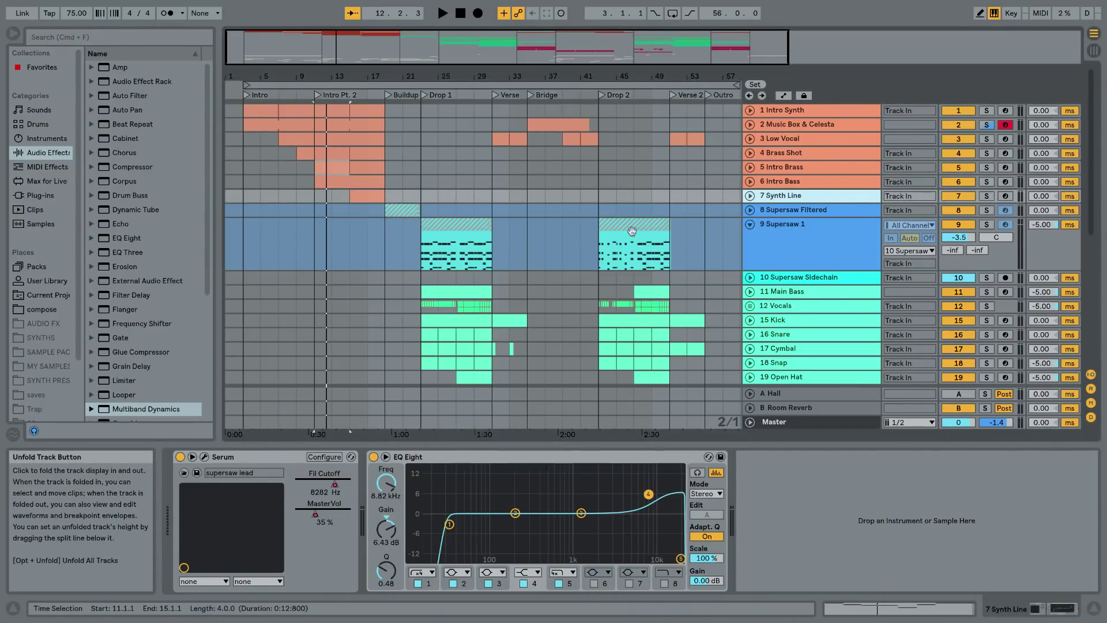
left_click(376, 197)
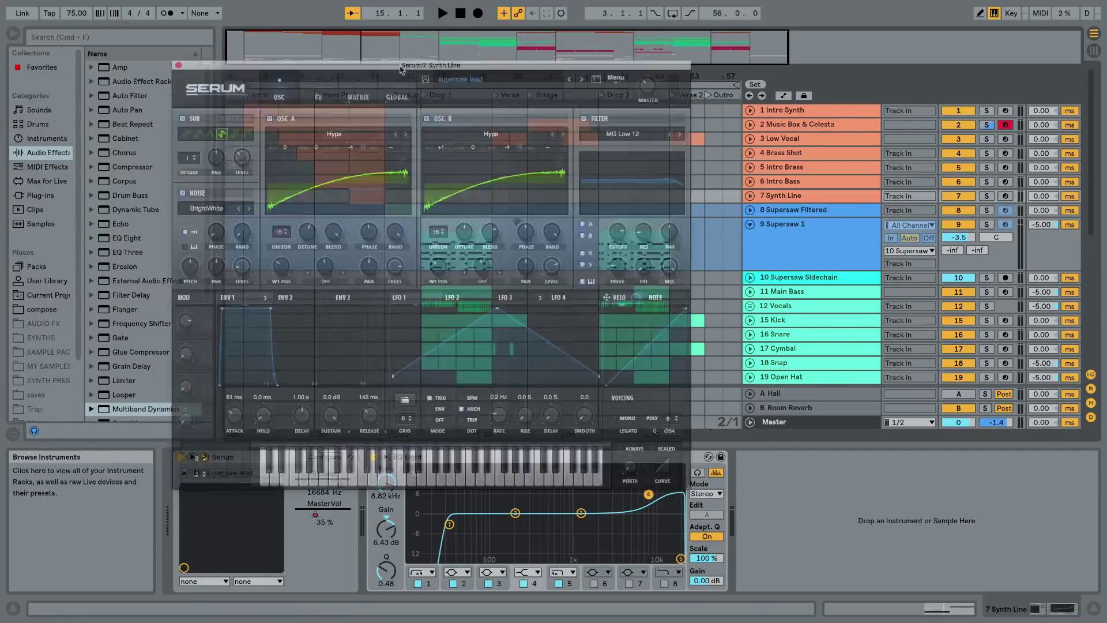
left_click_drag(288, 66, 508, 66)
left_click(532, 92)
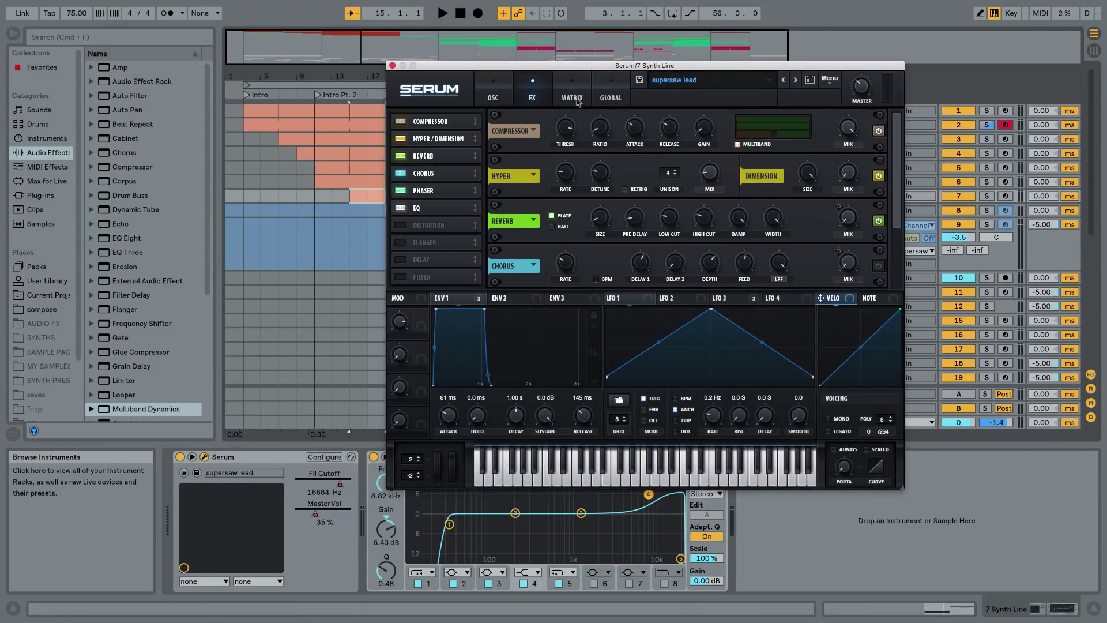
left_click(392, 66)
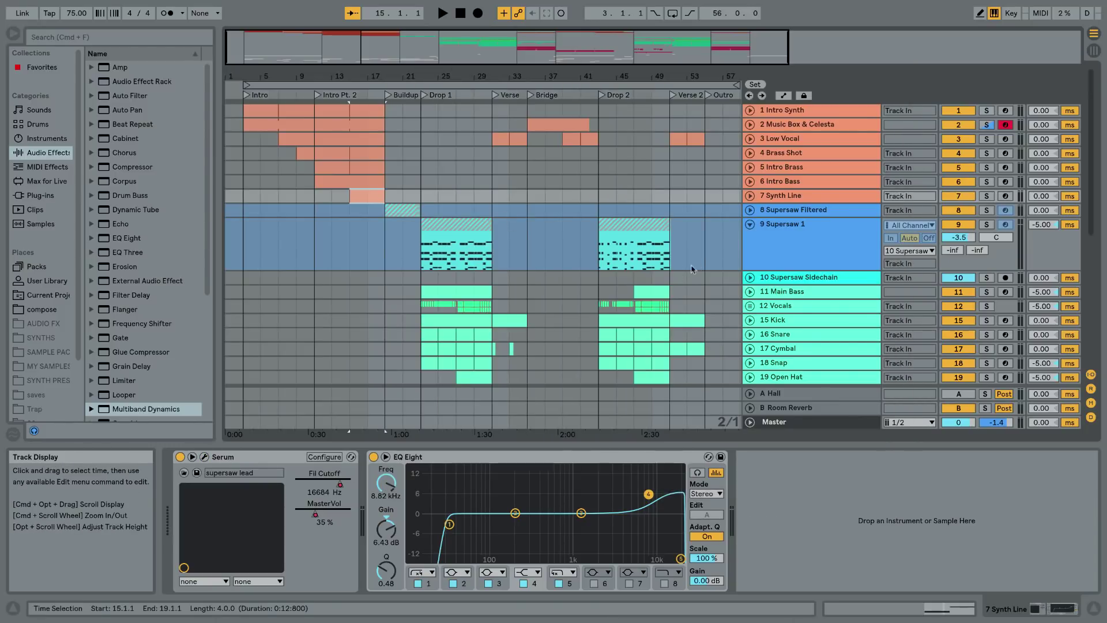
Select the Vocals group and expand the OTT device in its Vocals Verb rack to view its settings
scroll(693, 269, "down", 2)
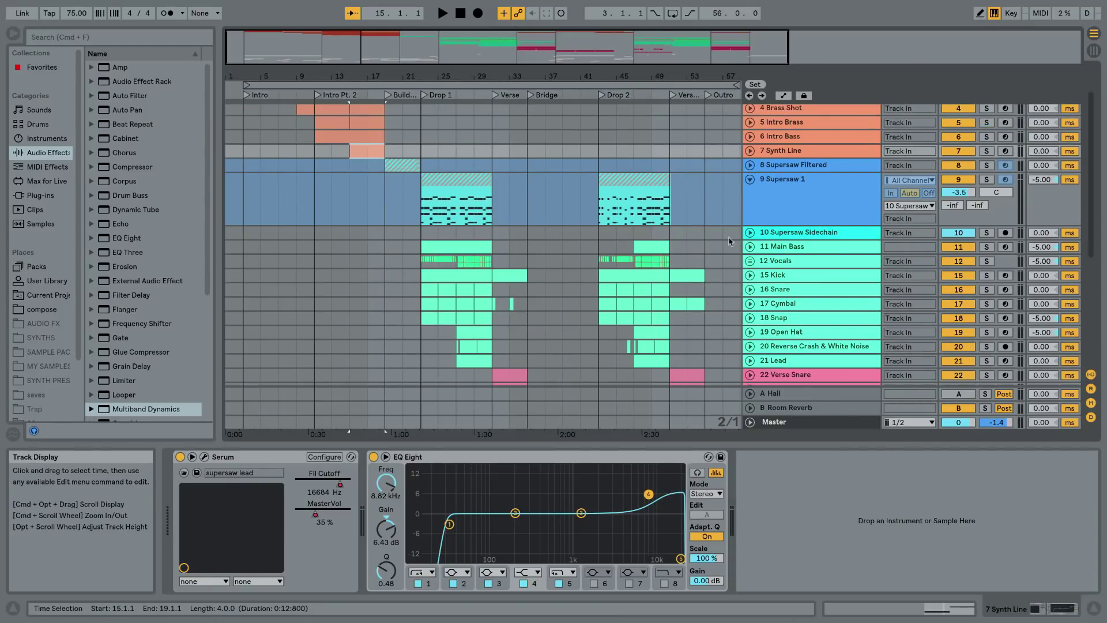
scroll(730, 241, "up", 2)
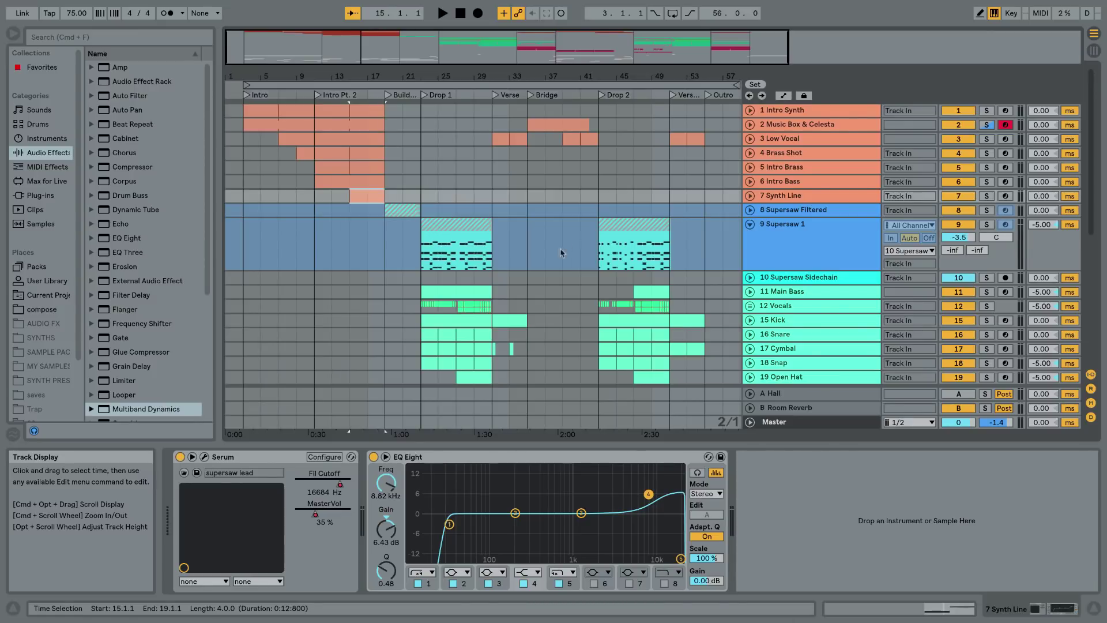
scroll(682, 214, "down", 5)
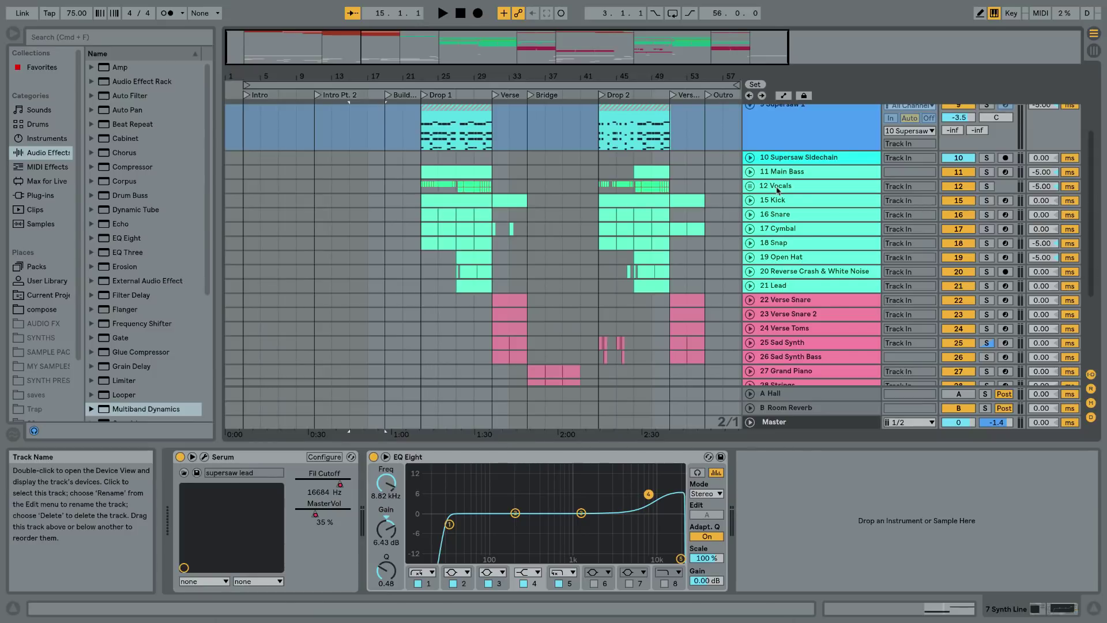
left_click(777, 186)
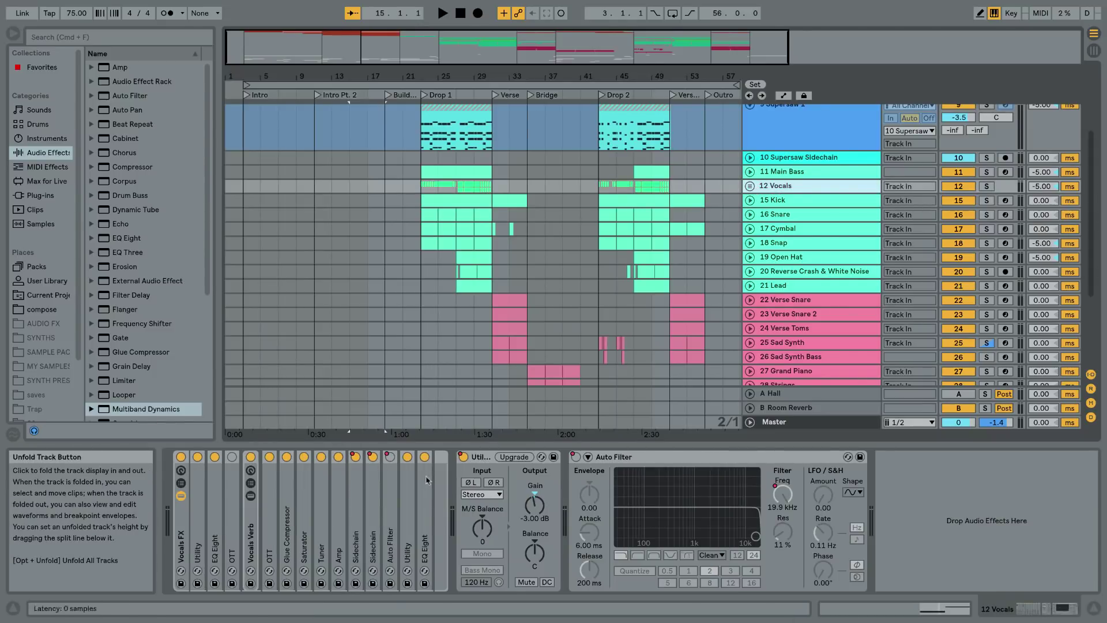
double_click(269, 519)
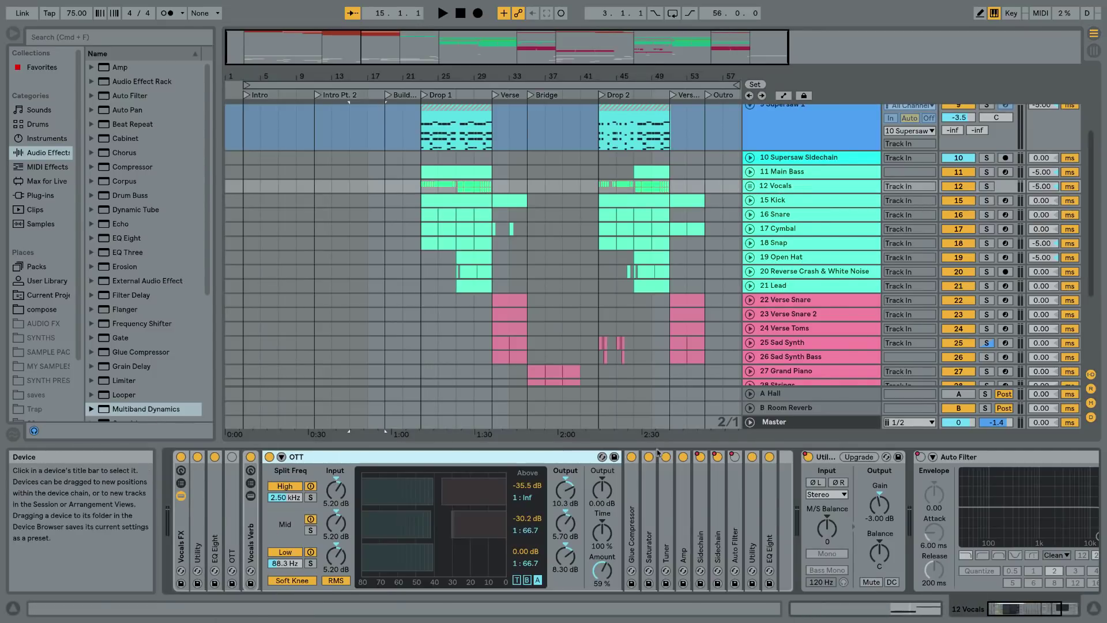
Solo the Vocals group, unfold it to show its tracks, and play it from the start of Drop 1
scroll(963, 148, "up", 2)
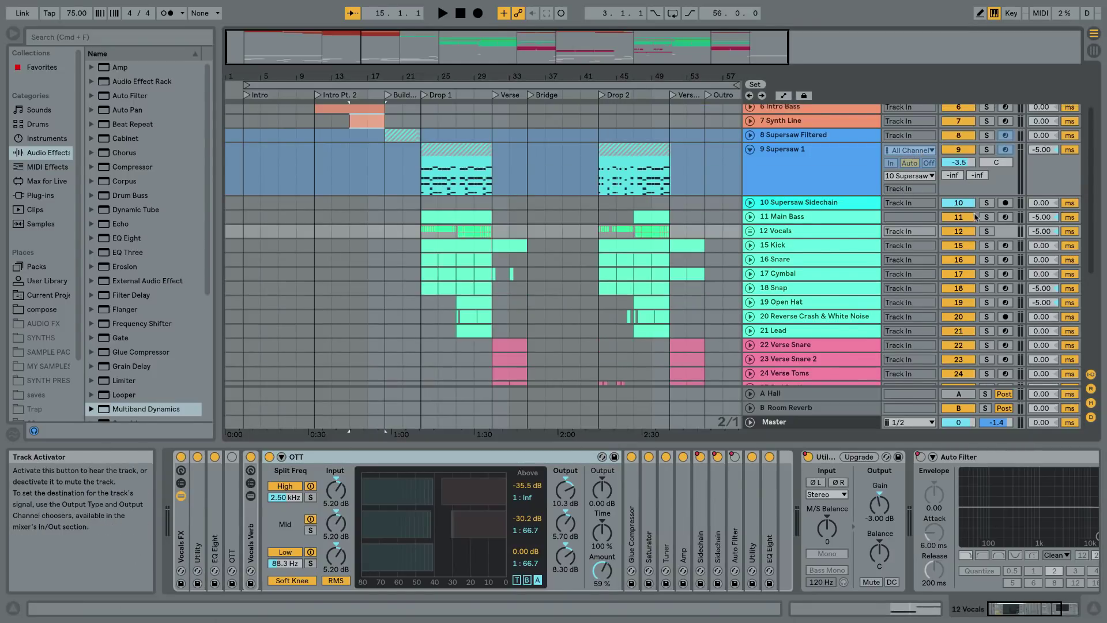
left_click(987, 232)
left_click(750, 231)
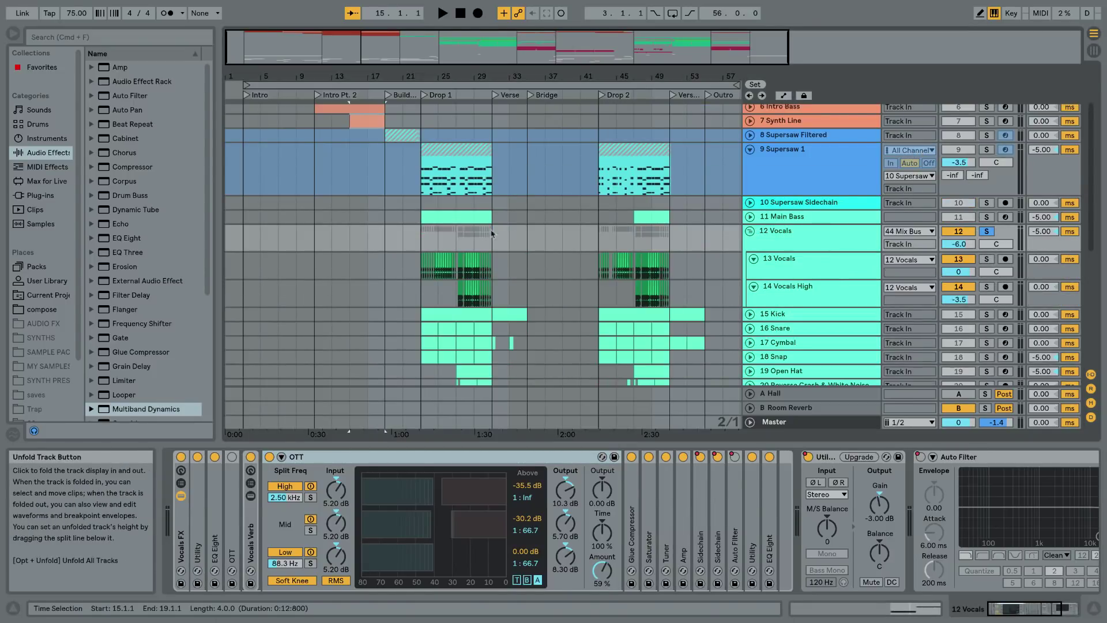
left_click(423, 240)
key("space")
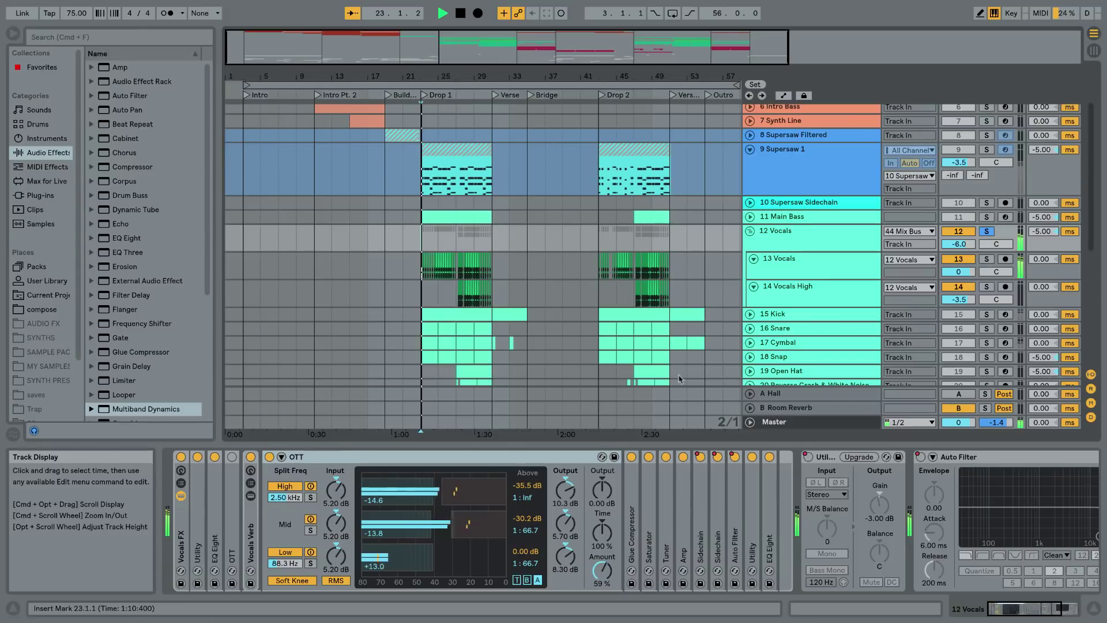
Bypass the OTT on the Vocals group and re-enable it to compare the sound, and stop playback
left_click(269, 457)
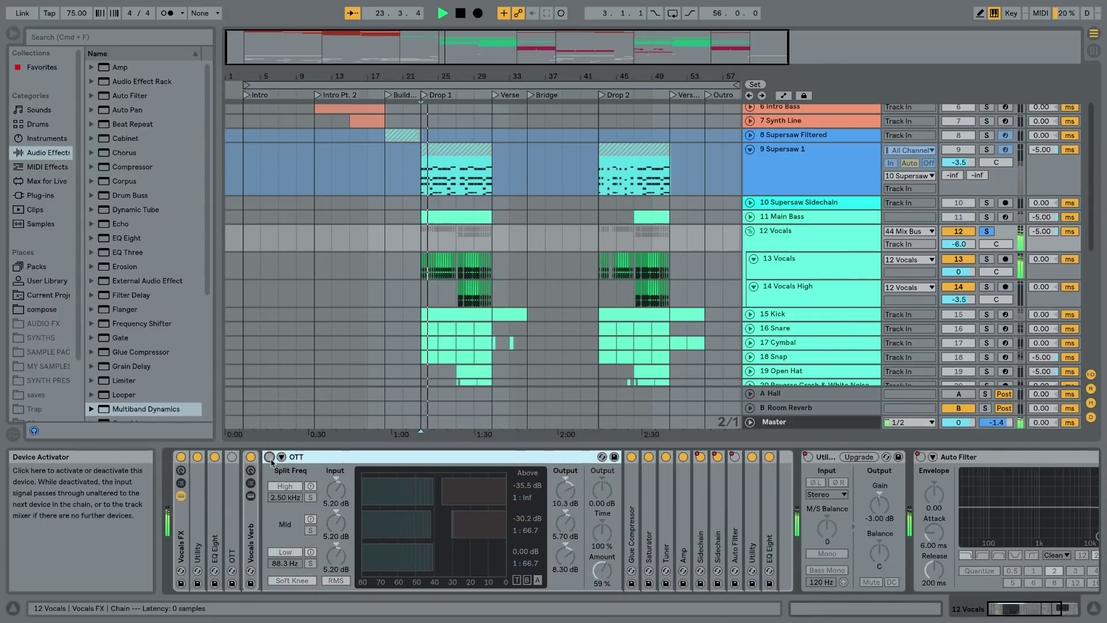
left_click(270, 457)
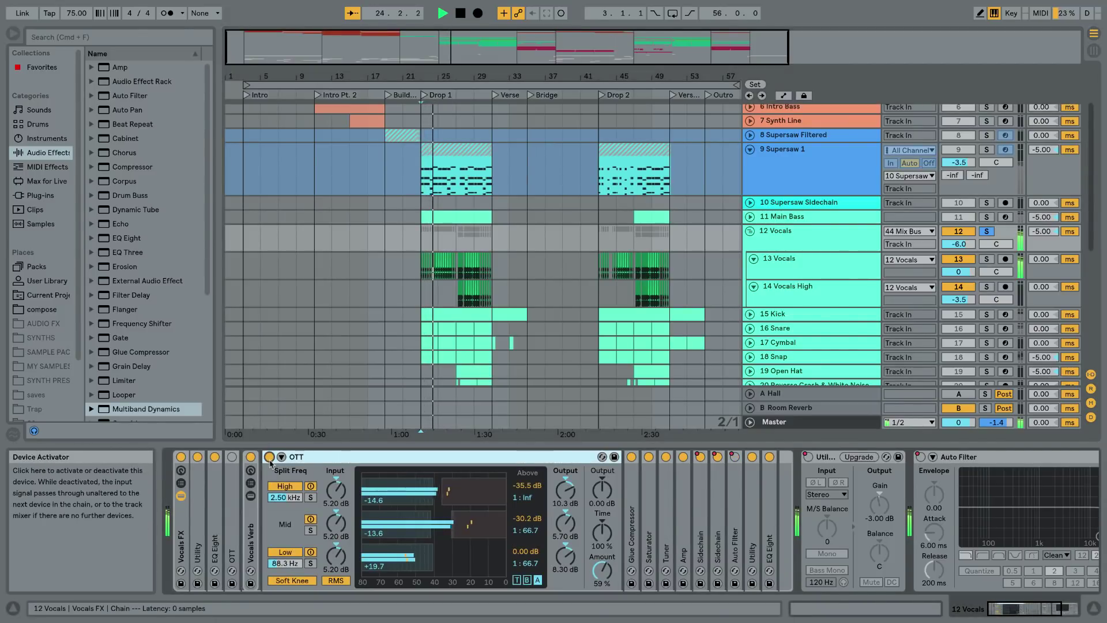
key("space")
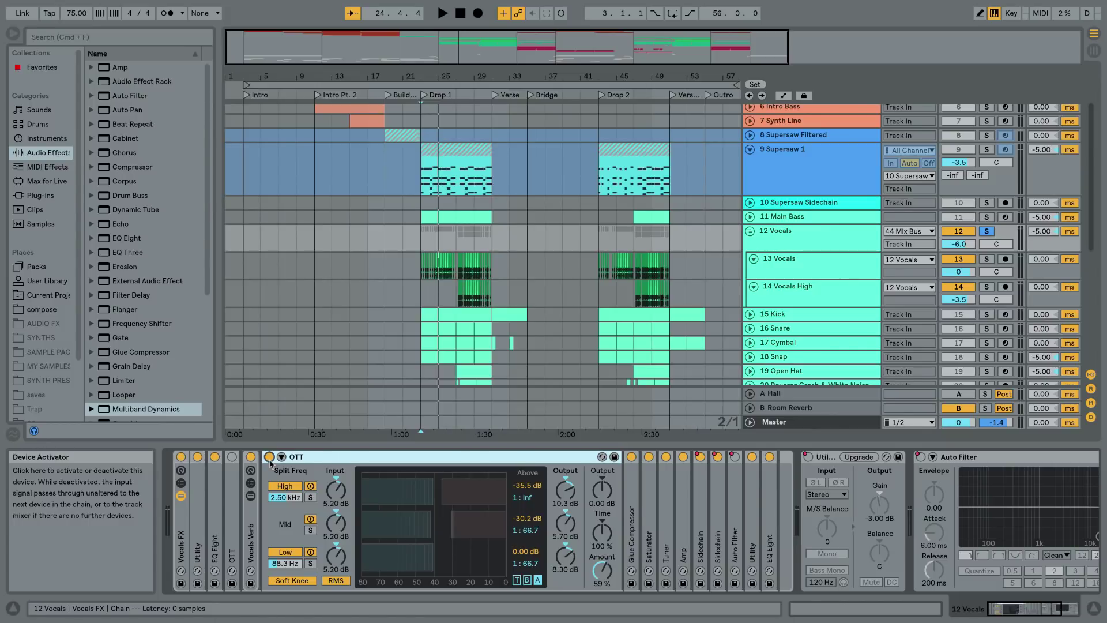
Expand the Vocals Verb rack to view its Reverb and EQ Eight, and fold it again
left_click(251, 515)
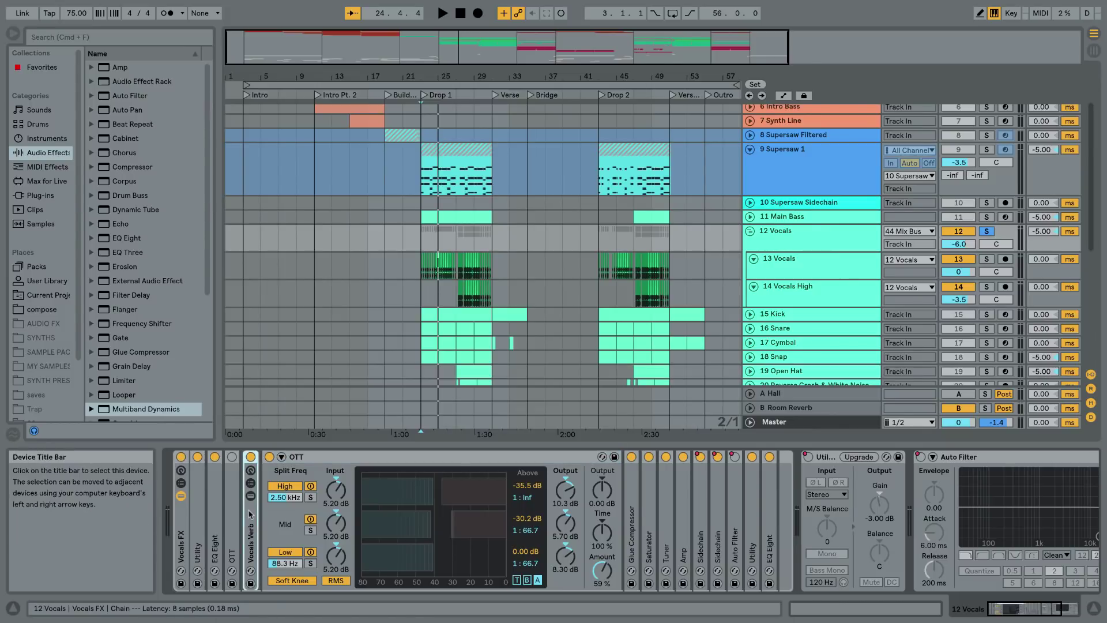
double_click(251, 514)
mouse_move(992, 609)
left_mouse_down()
mouse_move(1035, 610)
mouse_move(995, 610)
left_mouse_up()
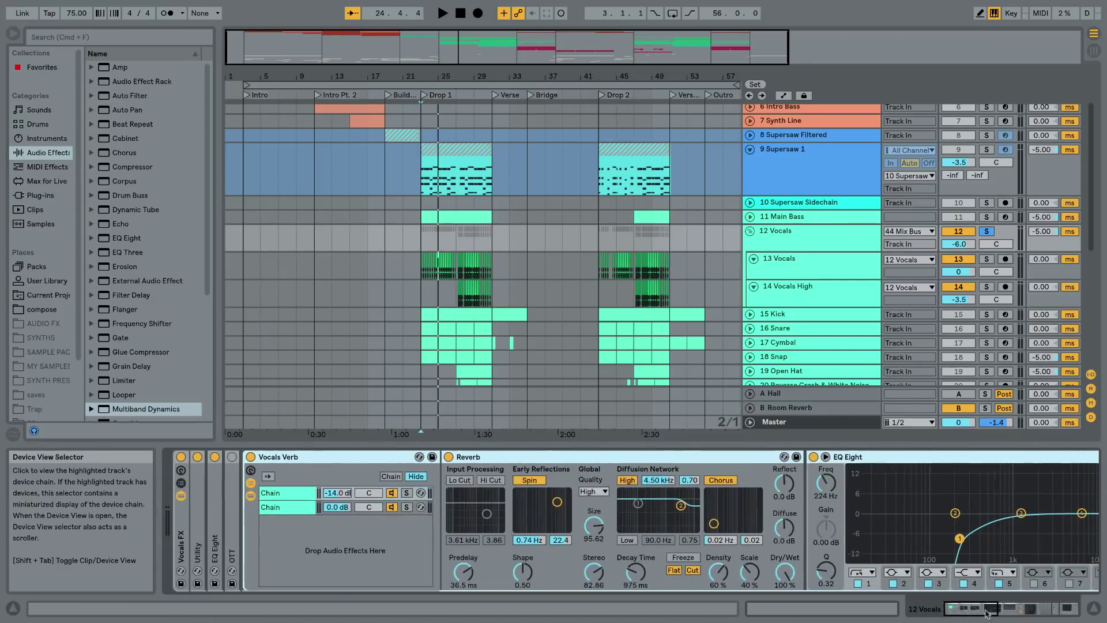
double_click(378, 457)
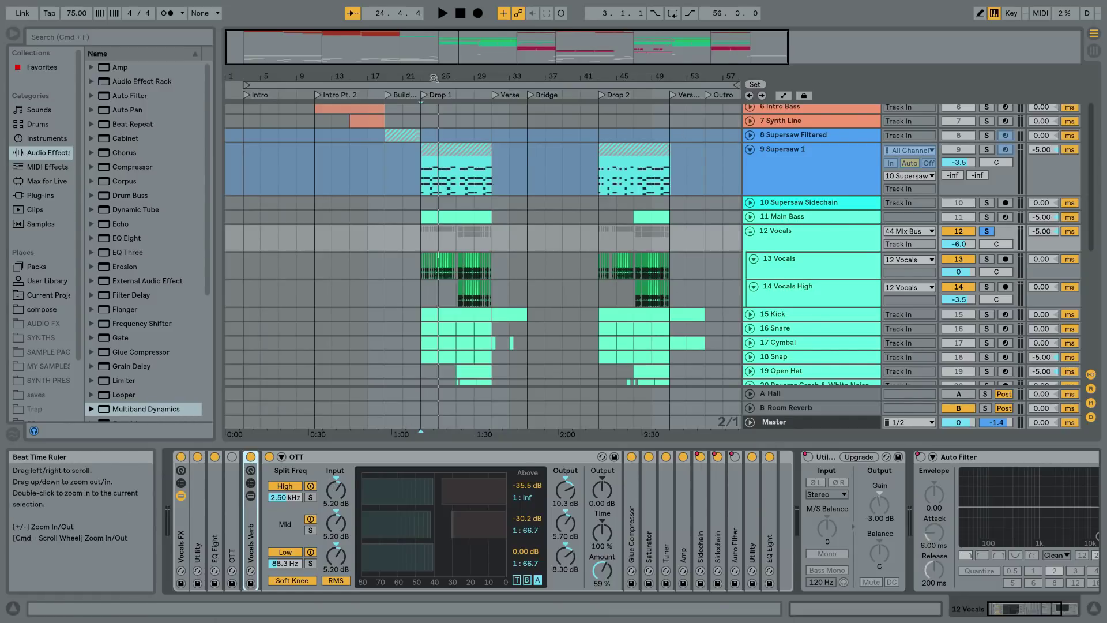
Fold the OTT device and show the devices on the 13 Vocals track at the start of Drop 1
left_click_drag(436, 77, 459, 265)
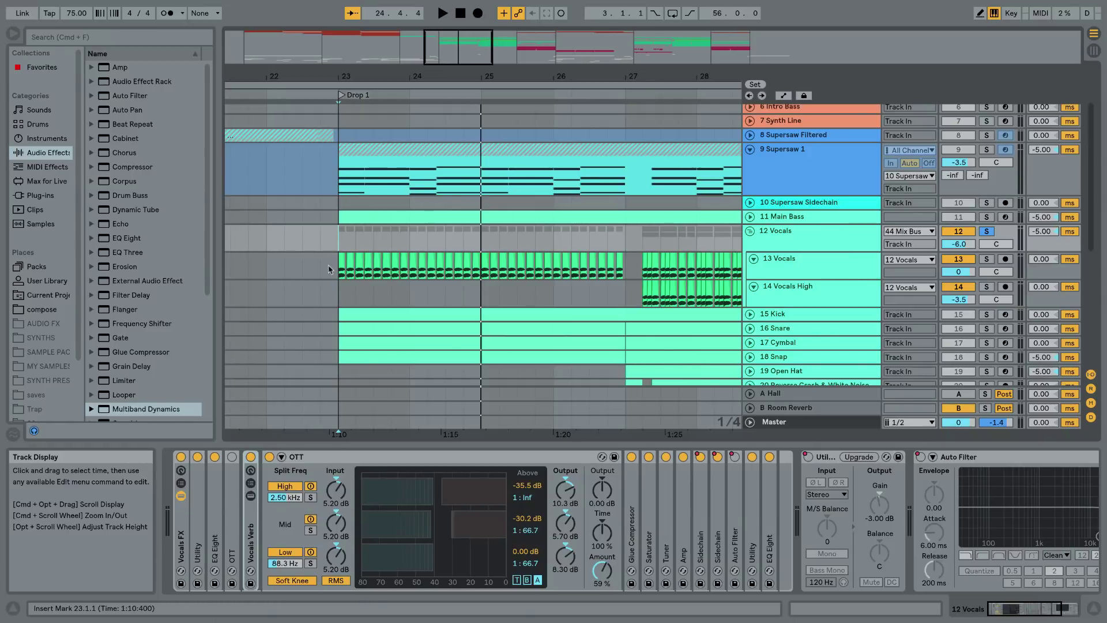
double_click(311, 457)
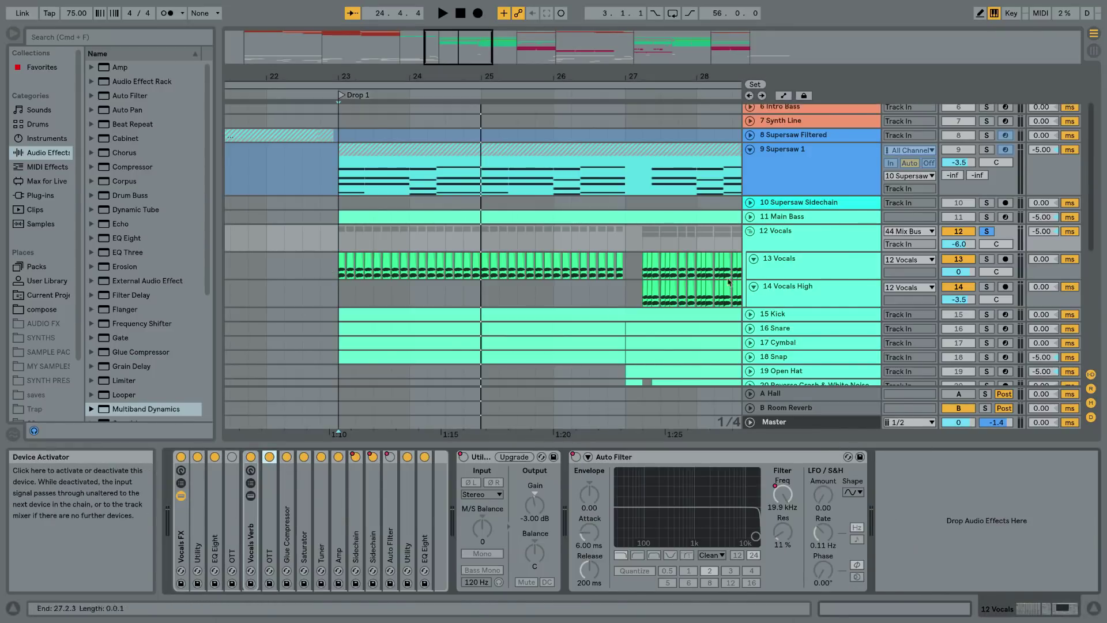
left_click(784, 267)
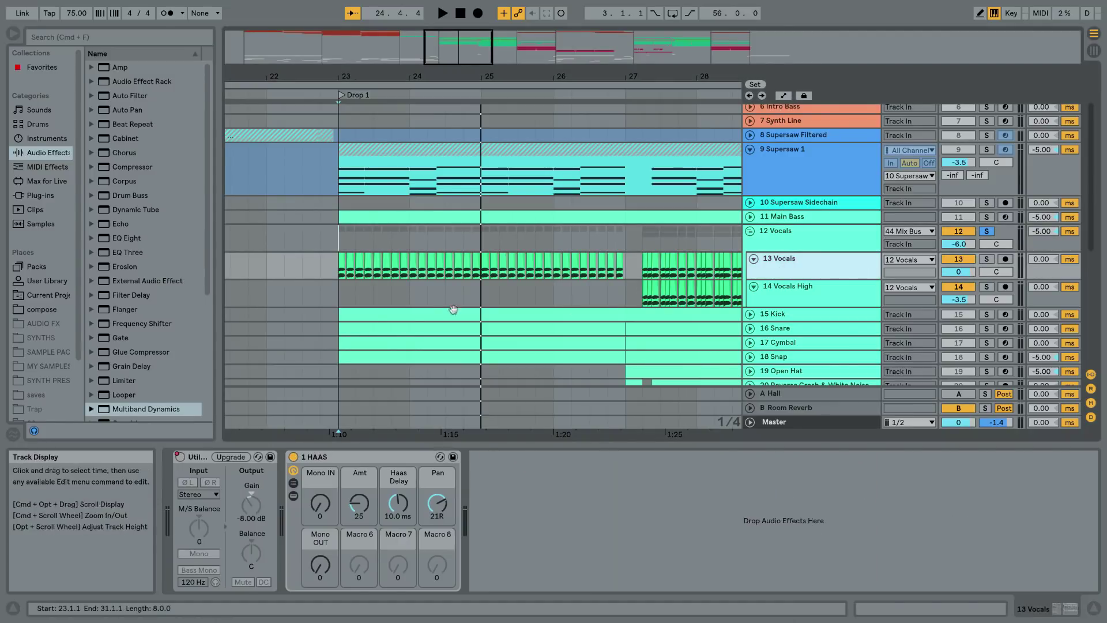
mouse_move(453, 73)
left_mouse_down()
mouse_move(453, 43)
mouse_move(455, 88)
left_mouse_up()
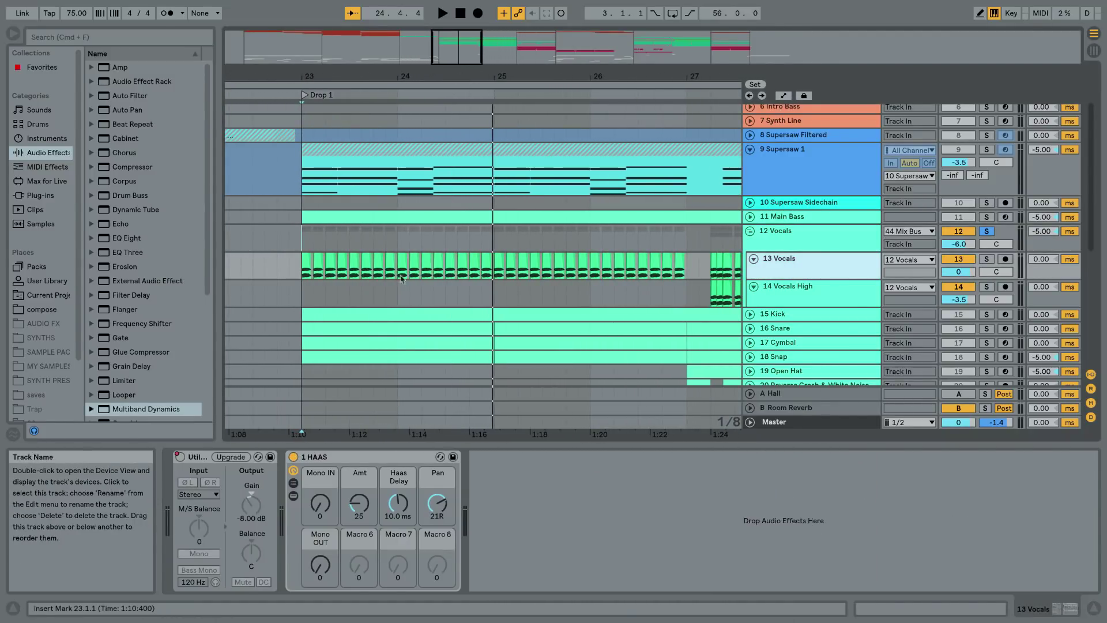
Open the first clip of the 13 Vocals track in Drop 1 to view its sample settings, and return to the track's devices
left_click(305, 258)
double_click(306, 258)
key("shift+Tab")
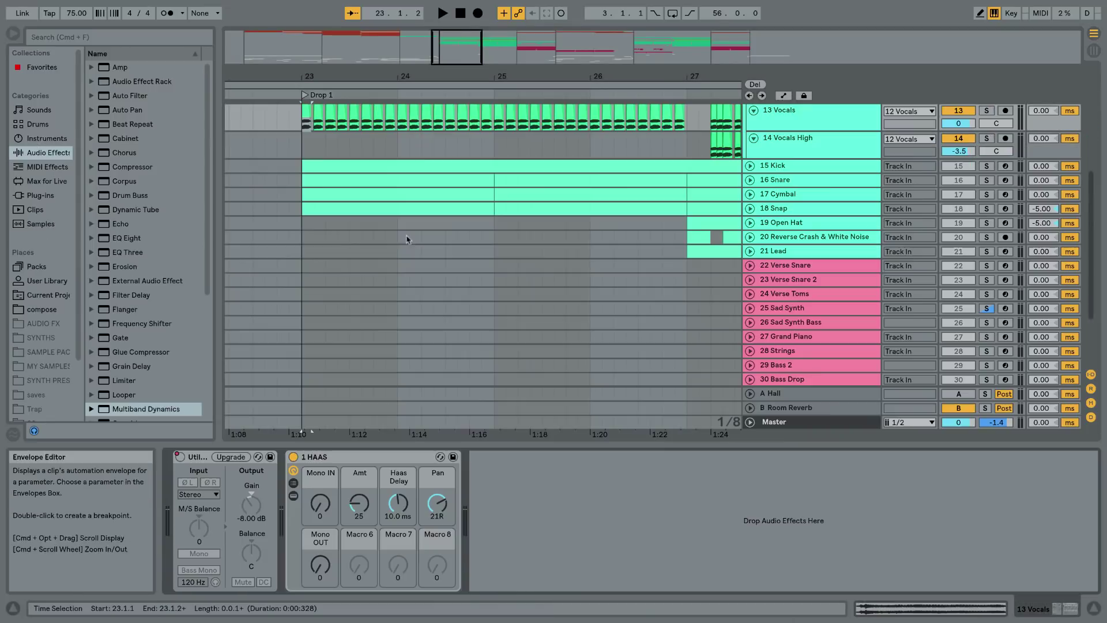
left_click(319, 124)
scroll(322, 133, "up", 2)
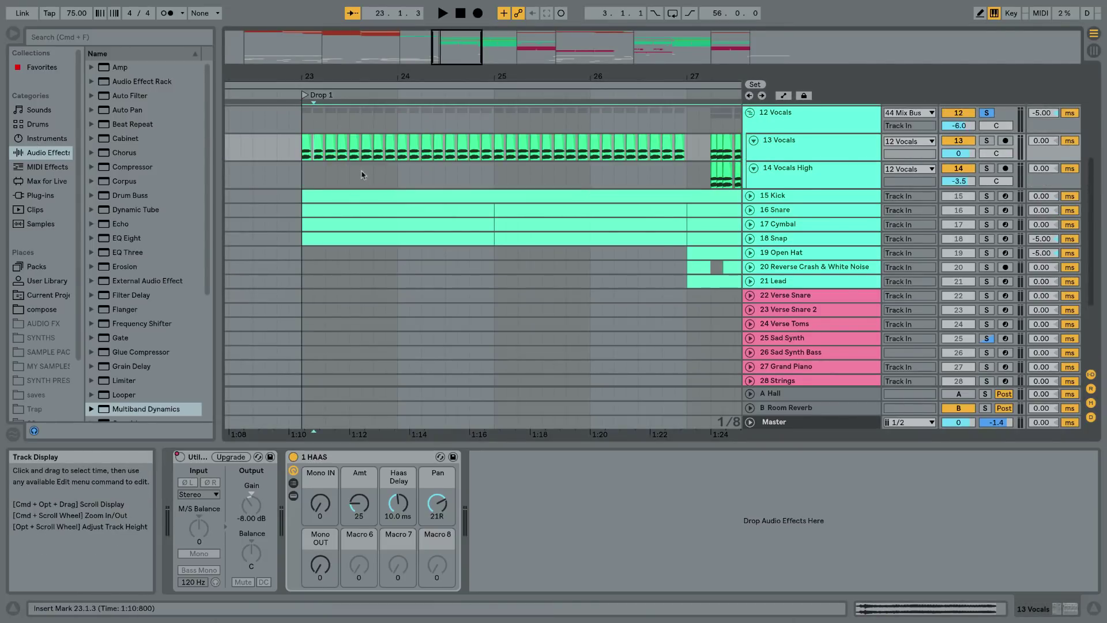
Open the first 14 Vocals High clip in Drop 1, check its transposition and the available warp modes, and return to the track's devices
left_click_drag(322, 77, 247, 72)
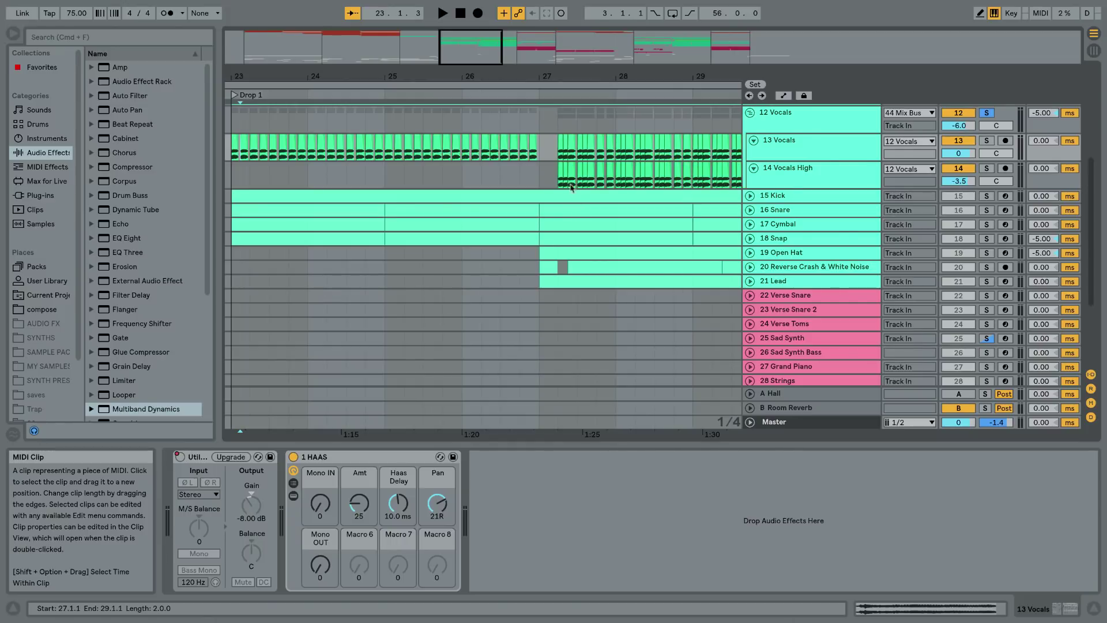
double_click(562, 168)
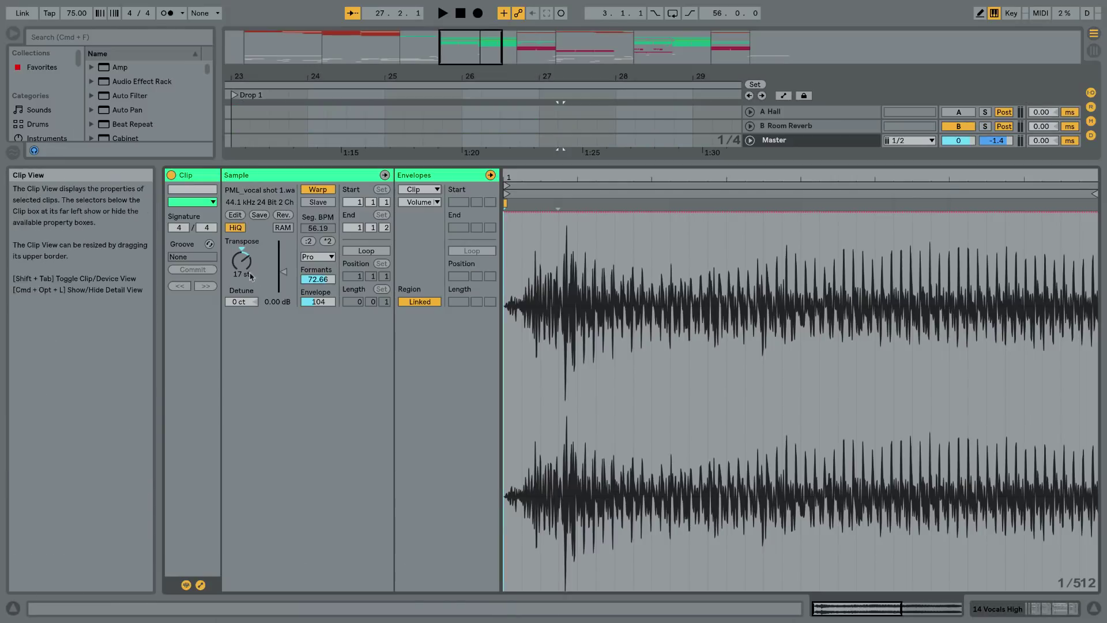
left_click(316, 258)
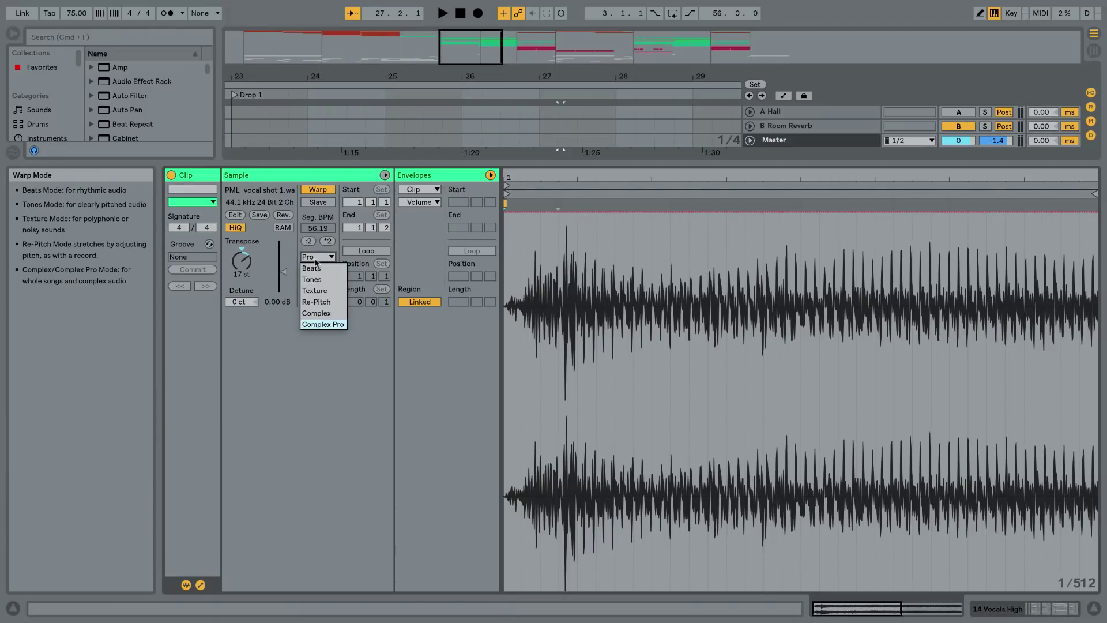
left_click(316, 267)
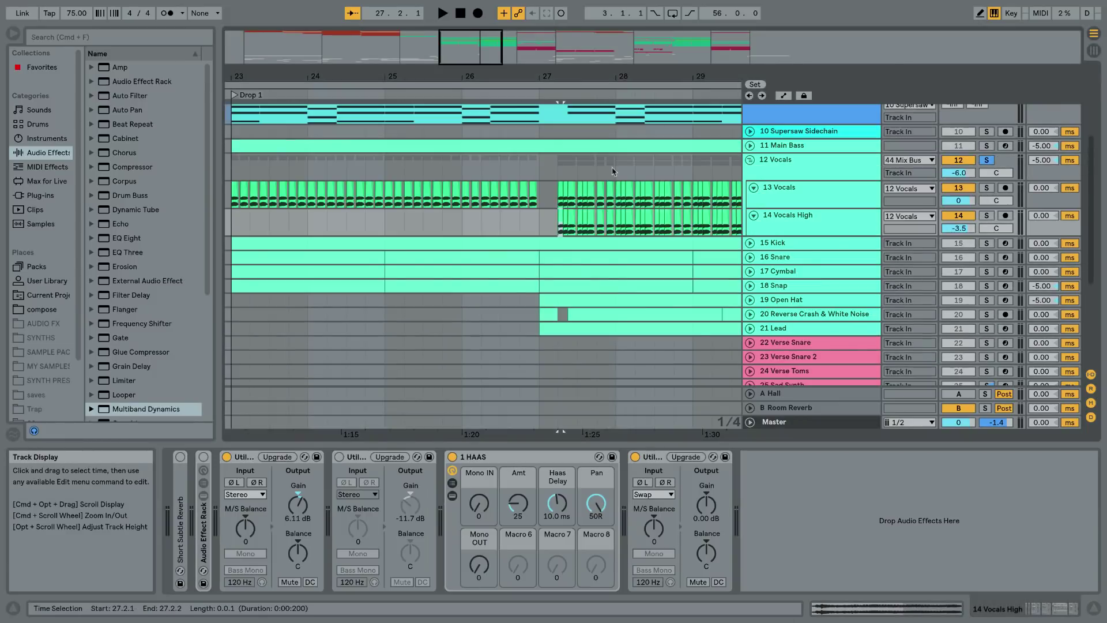
Play the second half of Drop 1 with the 13 Vocals track muted and with both vocal tracks active
left_click_drag(580, 77, 470, 94)
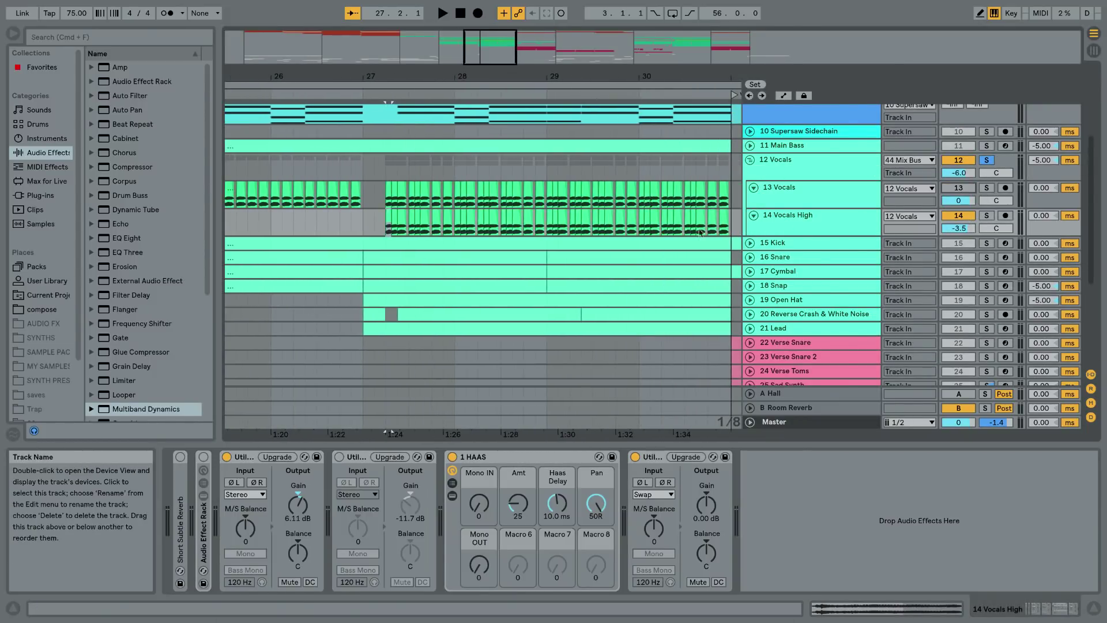
key("space")
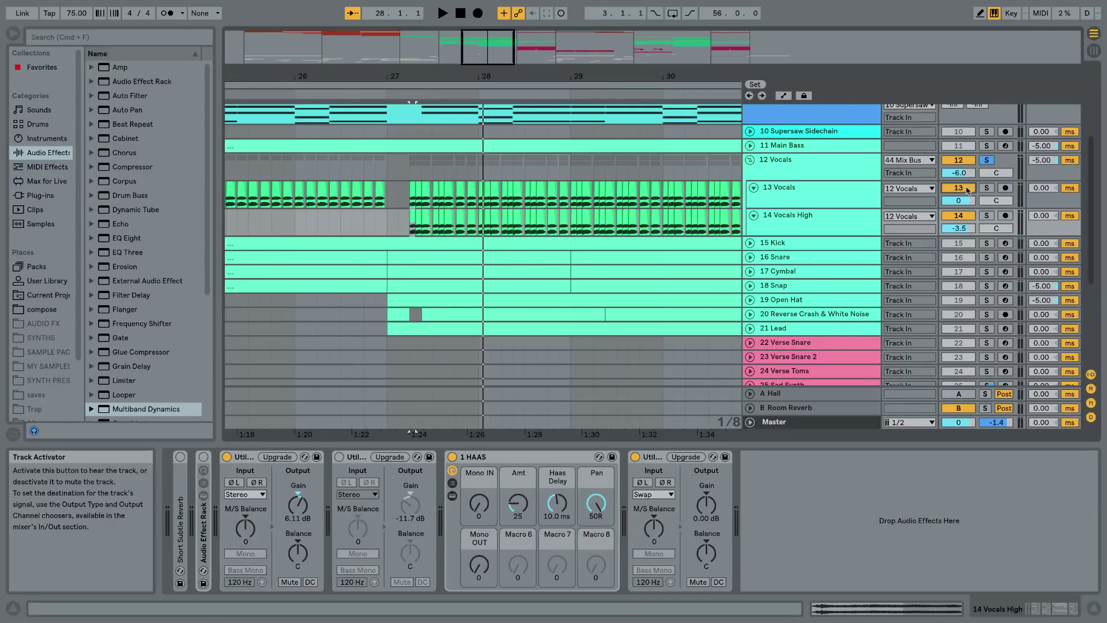
key("space")
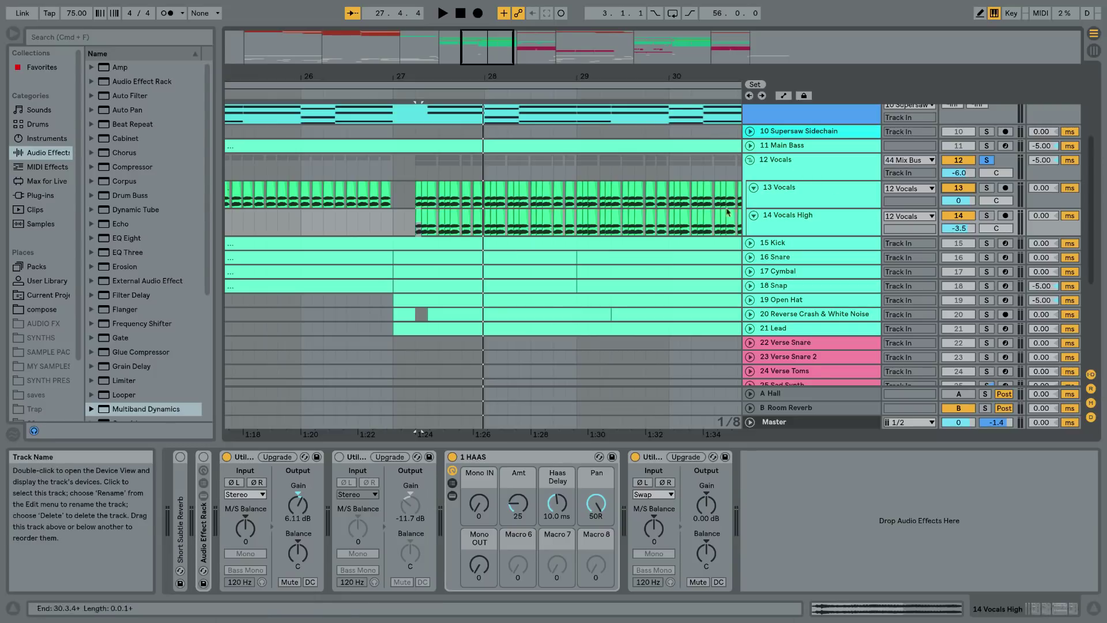
Show the Kick track's Drum Rack, solo the track, and play its Drop 1 clip from the start
left_click(761, 245)
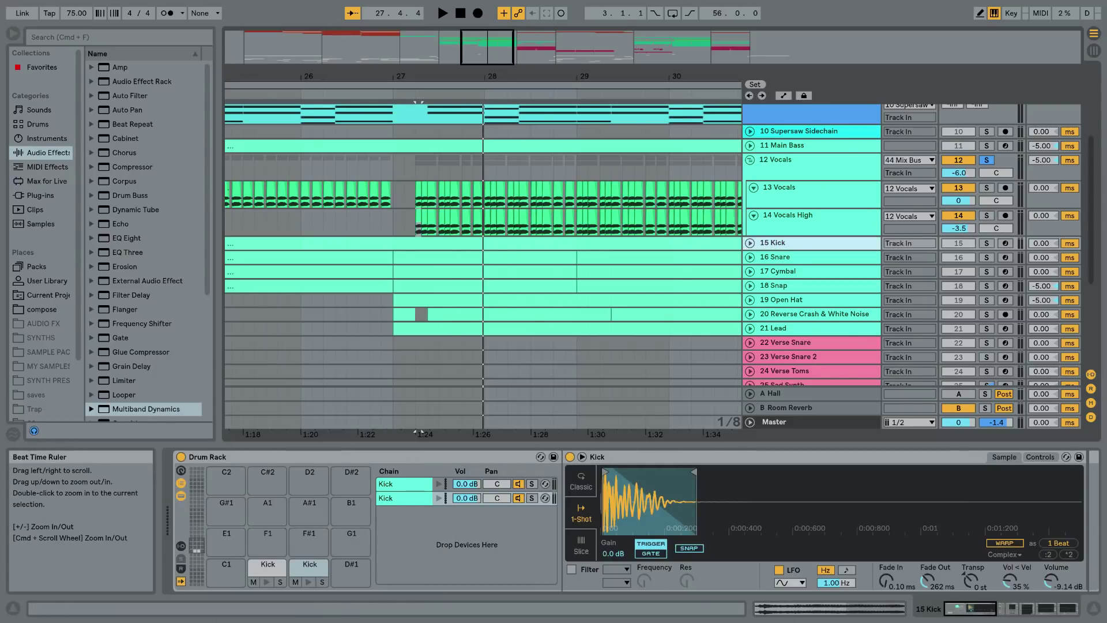
left_click_drag(510, 77, 588, 38)
left_click(512, 245)
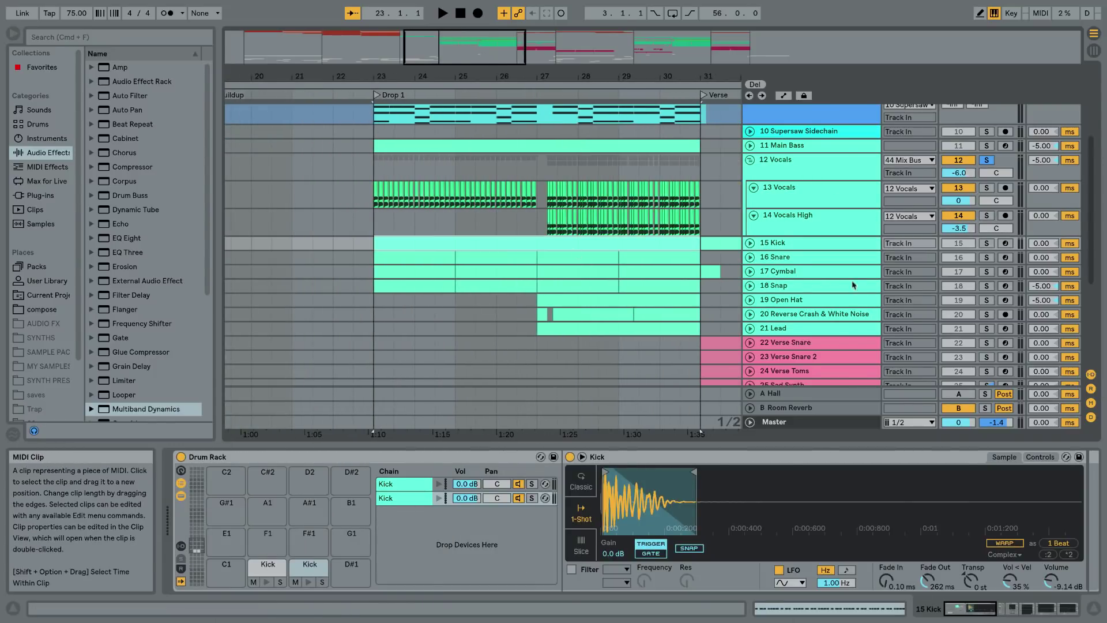
left_click(987, 243)
key("space")
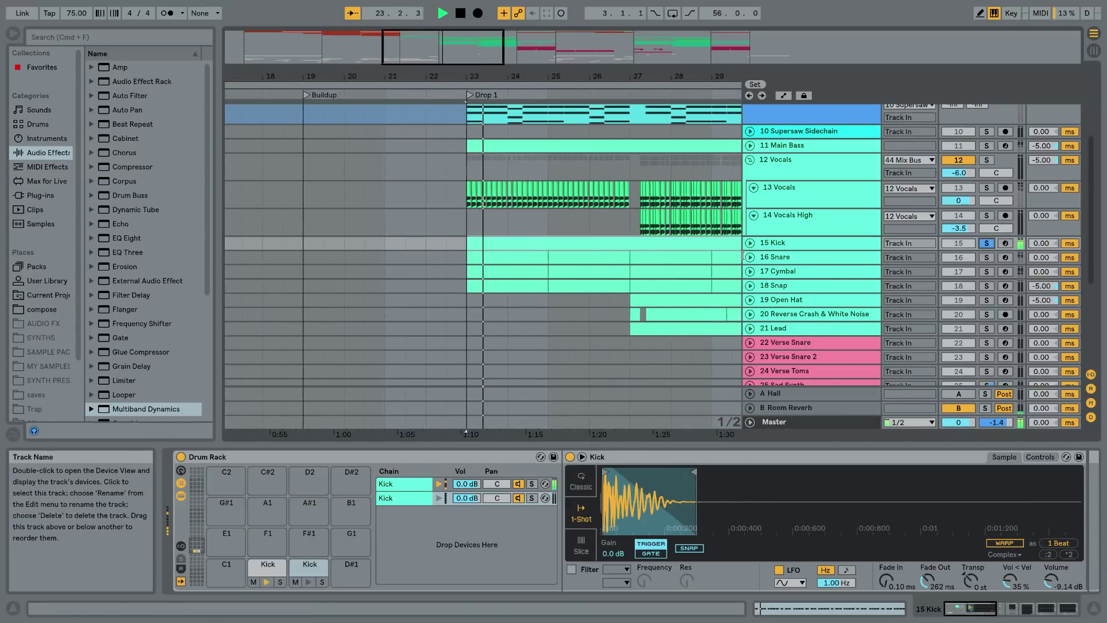
key("space")
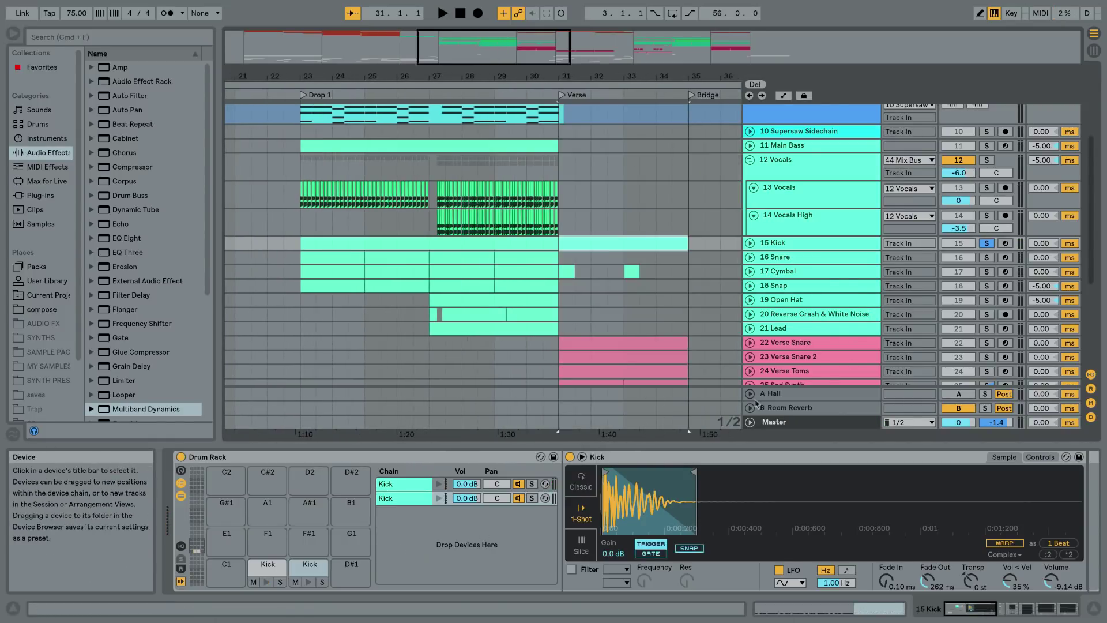
View the samples on the Drum Rack's two Kick pads and play the kick clip in the Verse
left_click(832, 244)
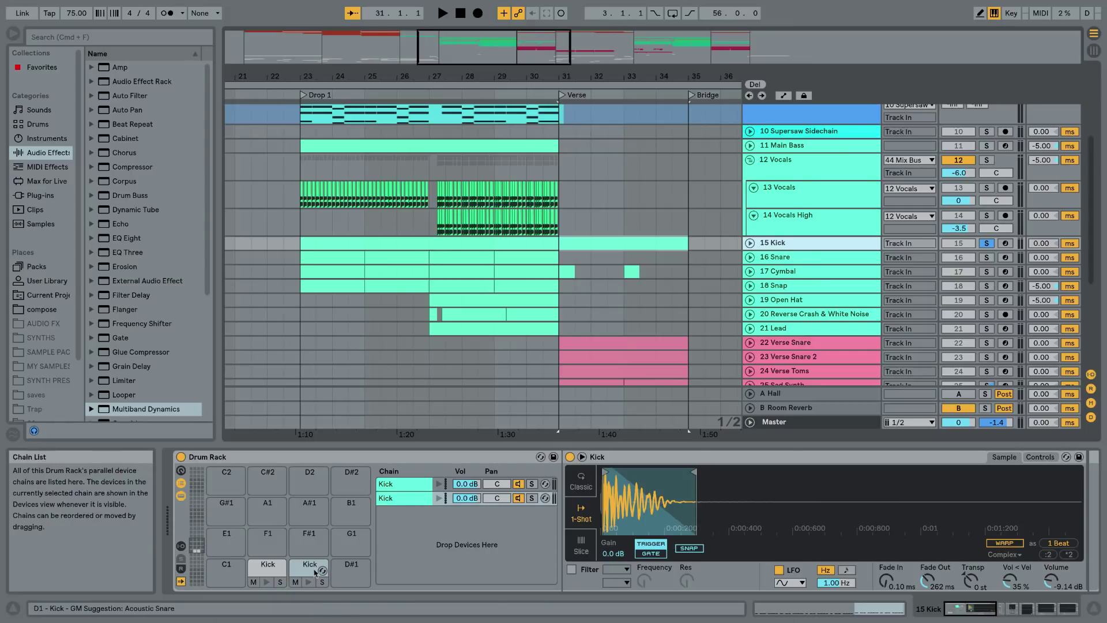
left_click(267, 568)
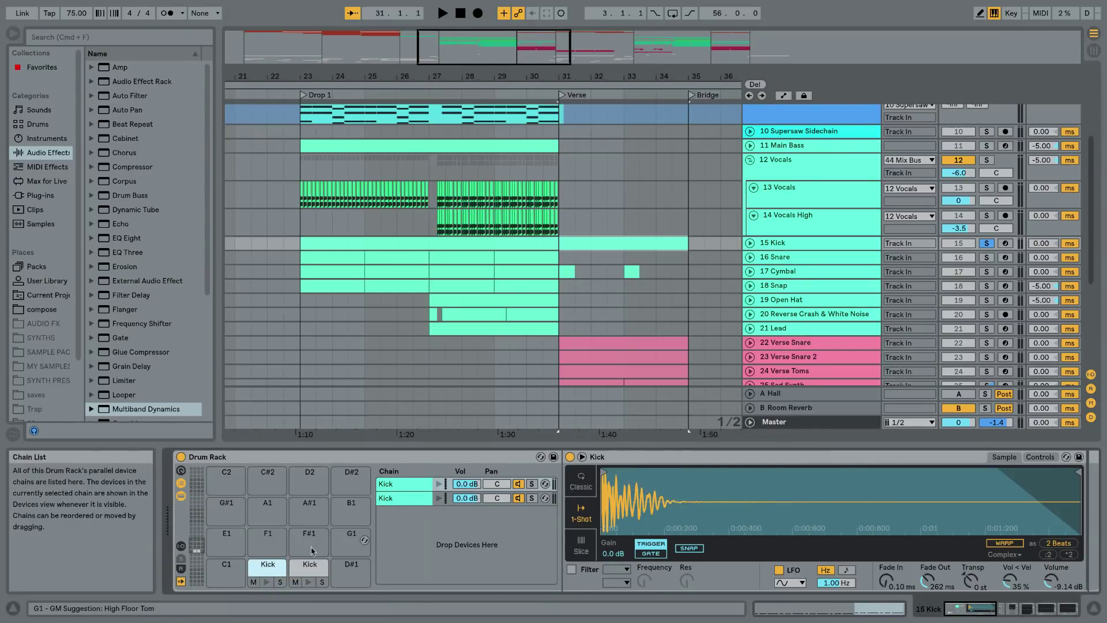
left_click(305, 571)
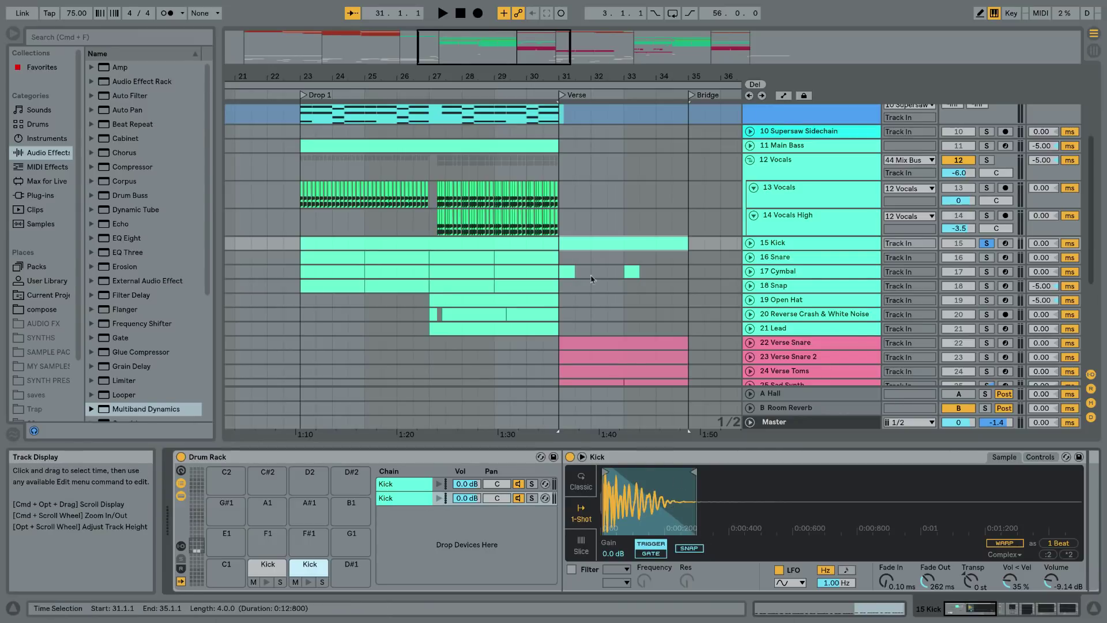
key("space")
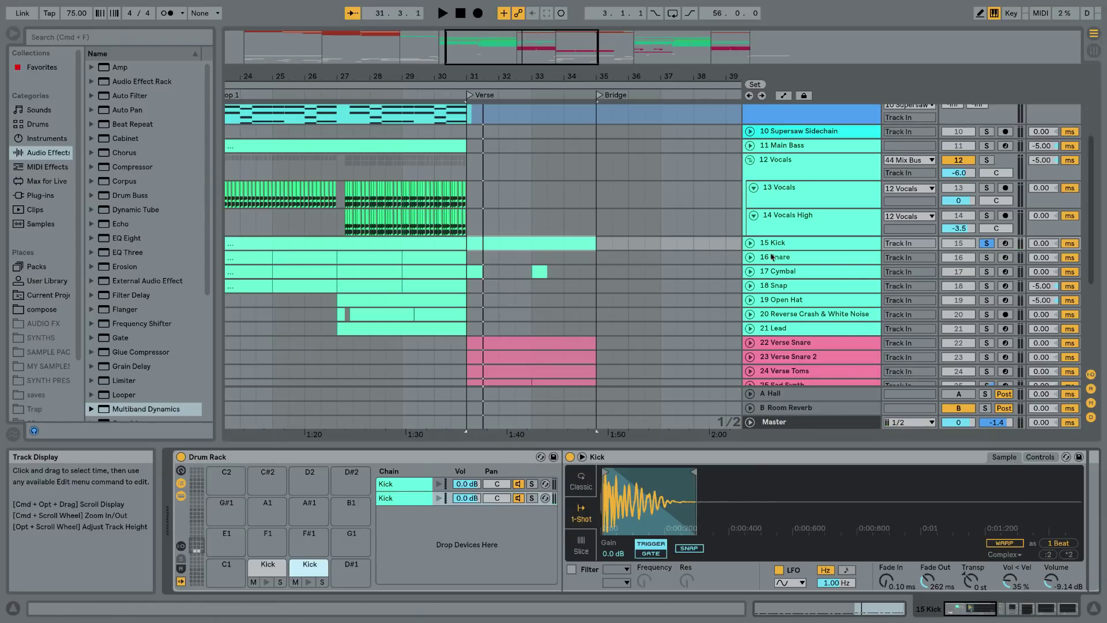
Show the Snare track's devices, select its first clip in Drop 1, and solo the track
left_click(752, 259)
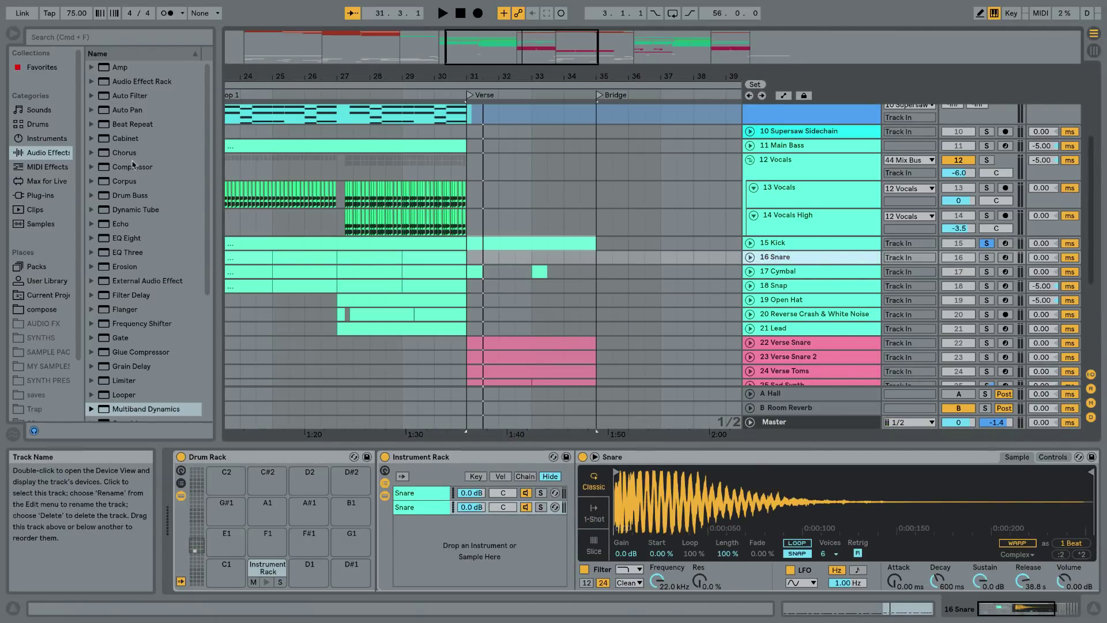
left_click_drag(271, 76, 277, 52)
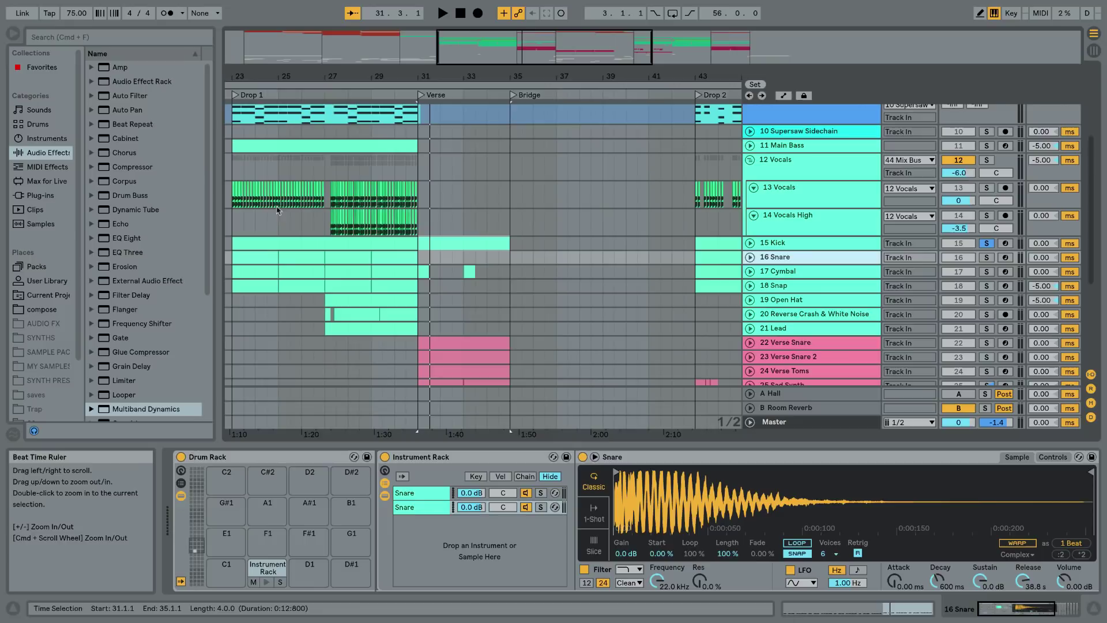
left_click(254, 256)
left_click(987, 258)
Audition each of the two Snare chains in the Instrument Rack soloed, and play both layers together
left_click(540, 508)
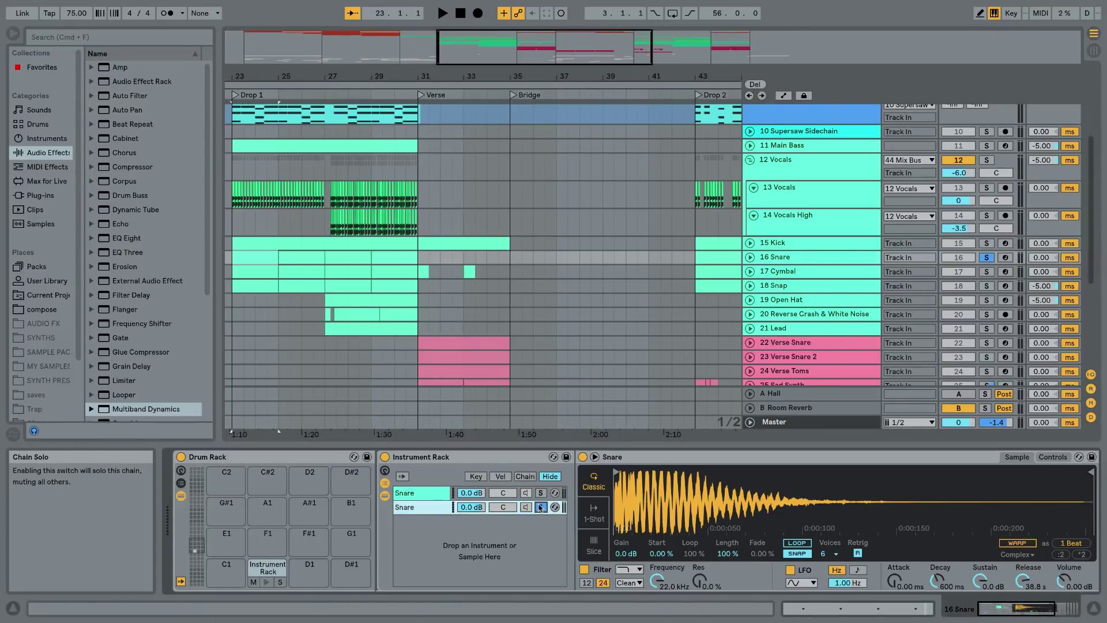
key("space")
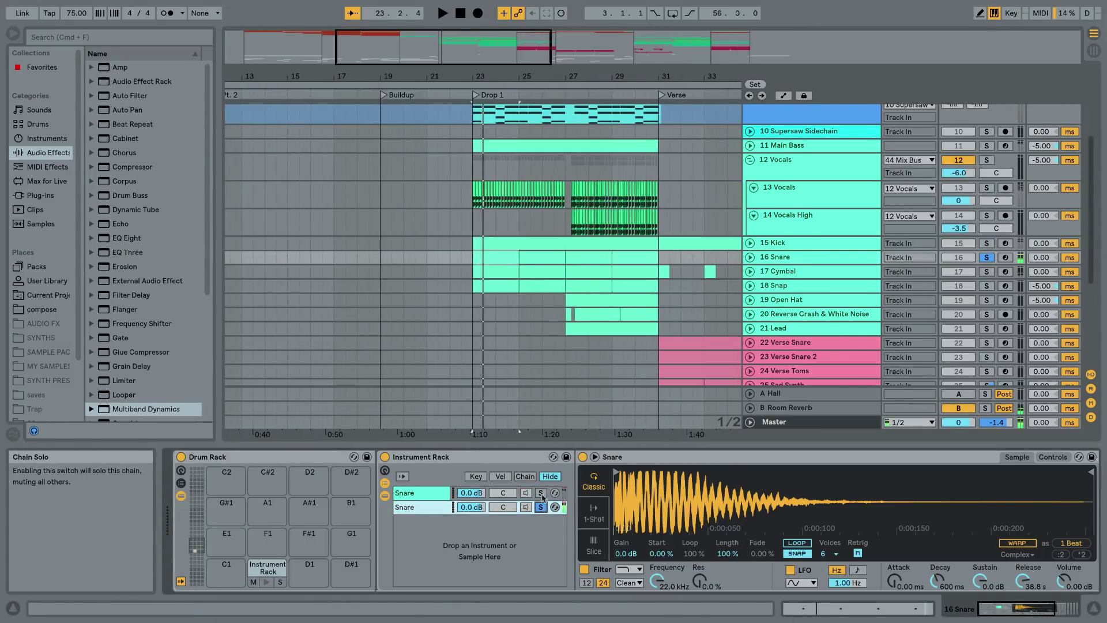
left_click(541, 493)
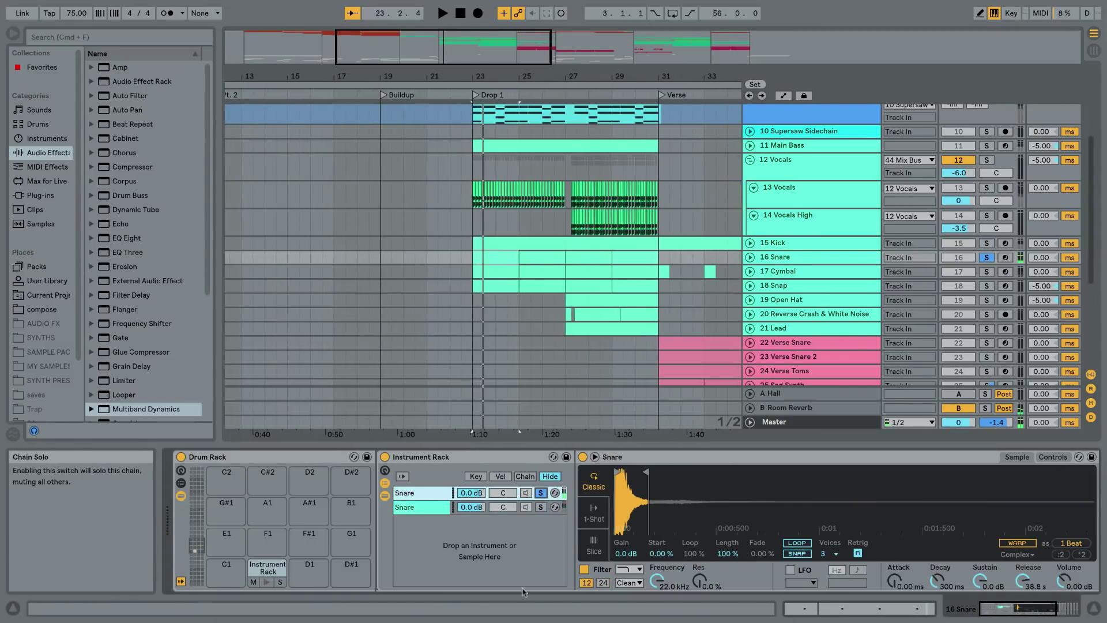
left_click(541, 494)
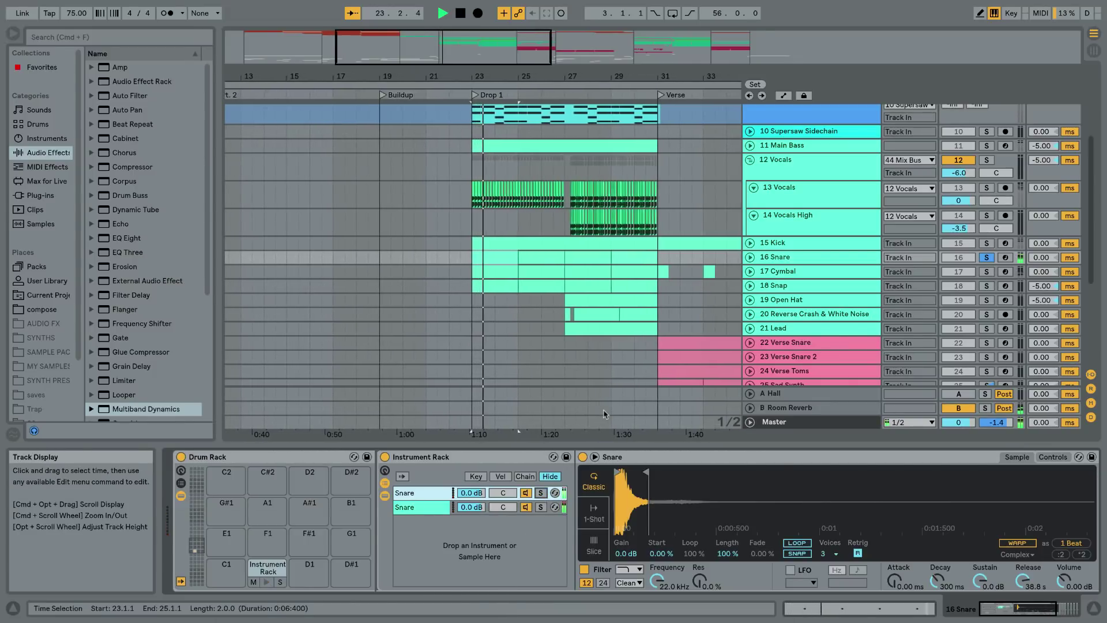
Stop playback and view the devices on the Snap, Open Hat, and Reverse Crash & White Noise tracks
left_click(773, 286)
key("space")
left_click(779, 300)
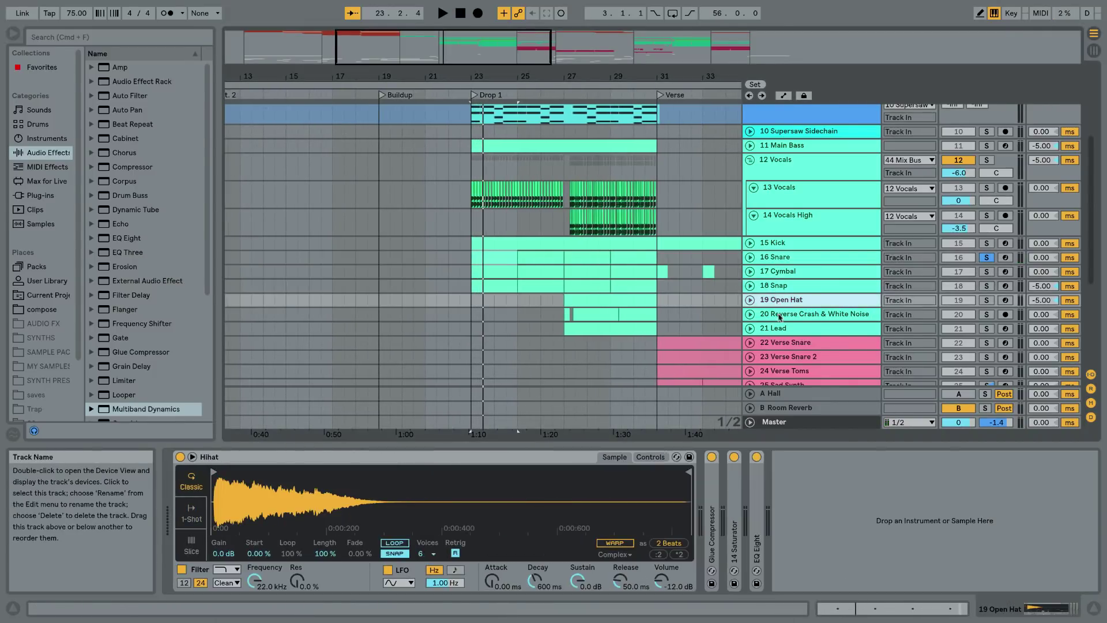
left_click(782, 315)
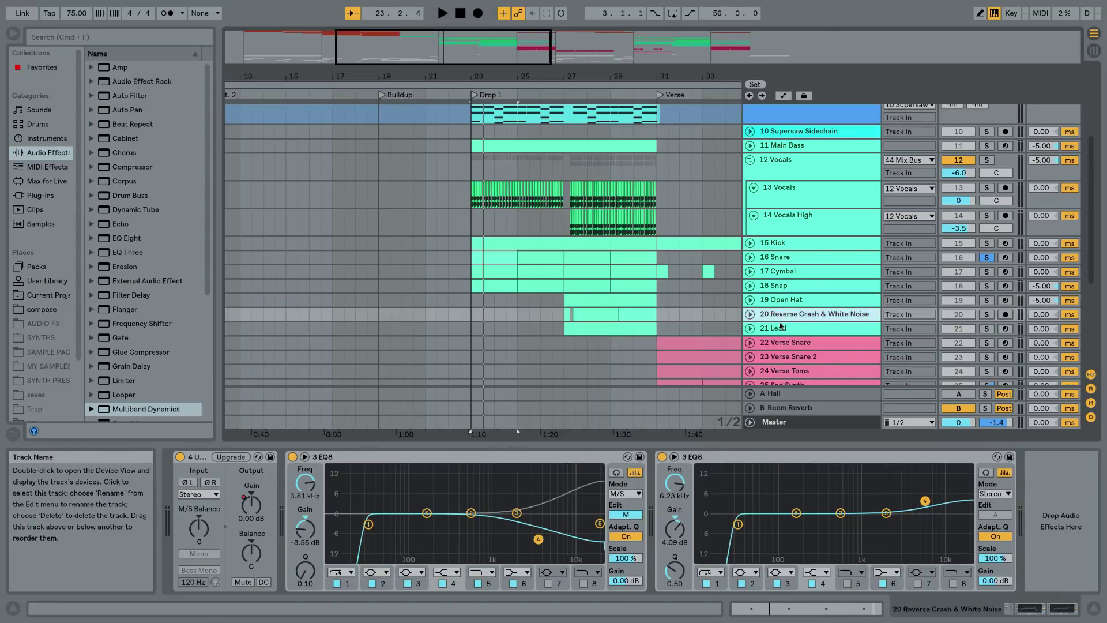
Solo the Reverse Crash & White Noise track and view its unfolded waveforms in Drop 1
left_click(751, 315)
left_click_drag(594, 76, 474, 113)
left_click_drag(771, 347, 771, 398)
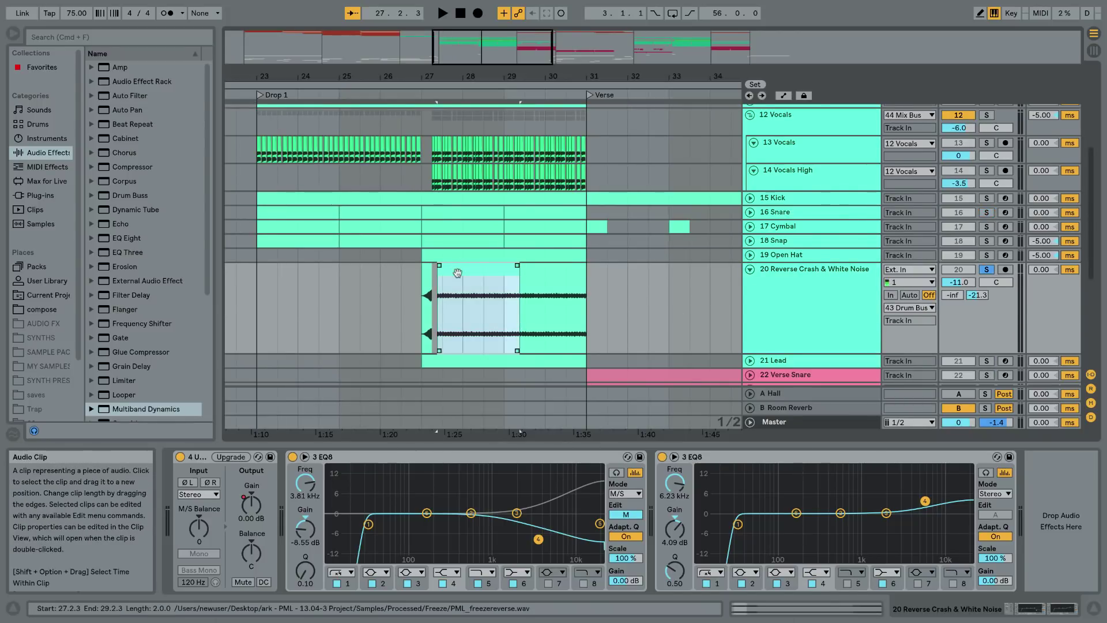
double_click(459, 273)
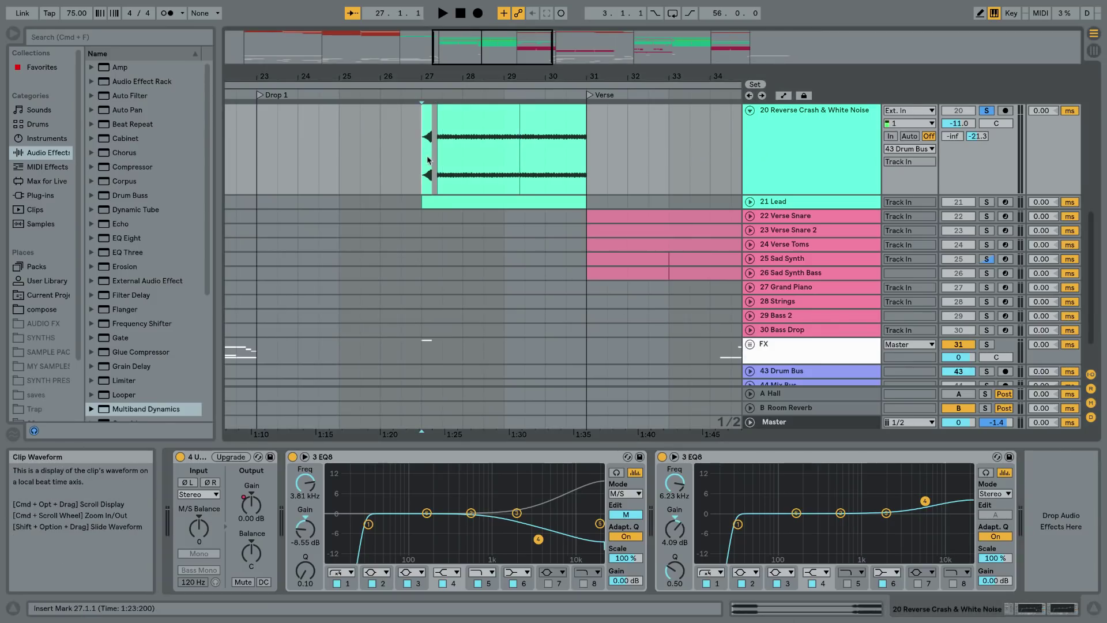
scroll(428, 167, "up", 6)
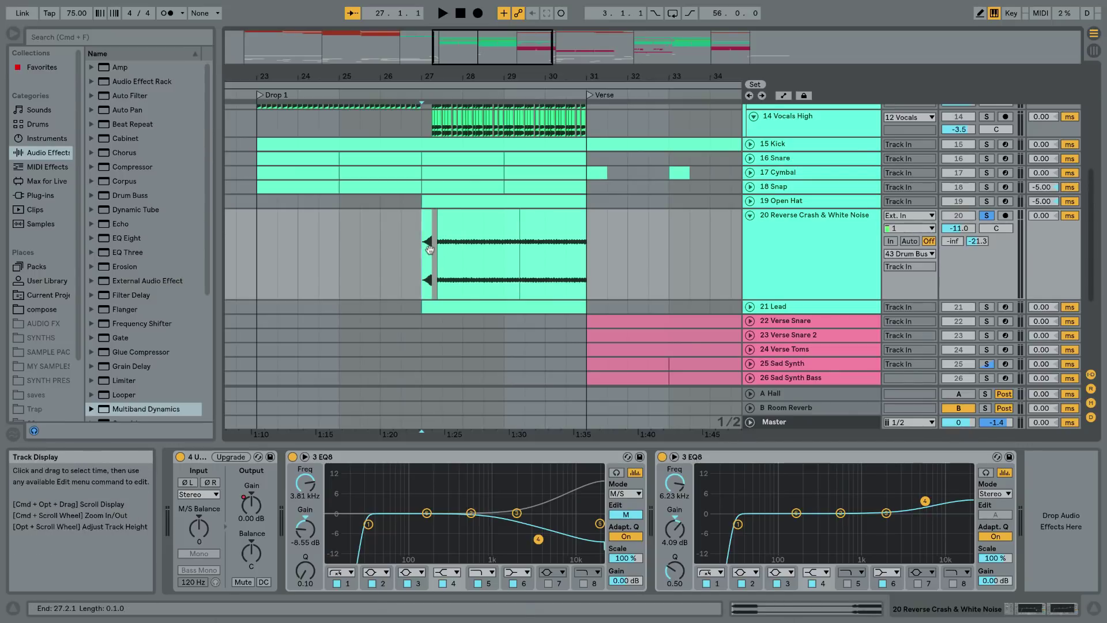
left_click(749, 217)
Open Serum on the Lead track and view its effects, oscillators, and LFO 2
left_click(749, 229)
left_click(511, 236)
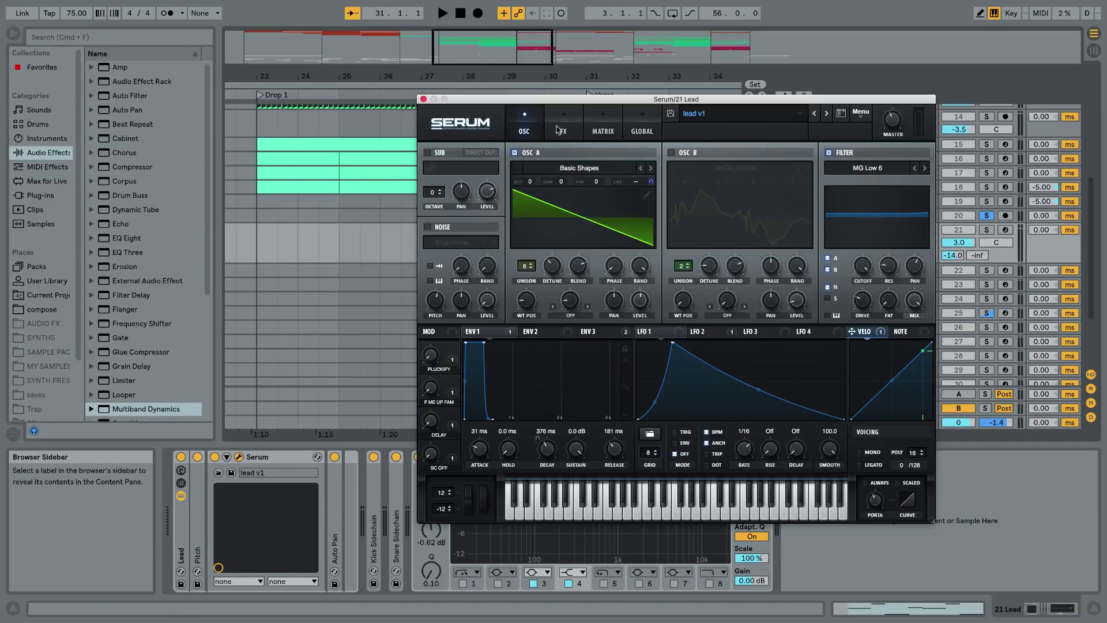
left_click(559, 132)
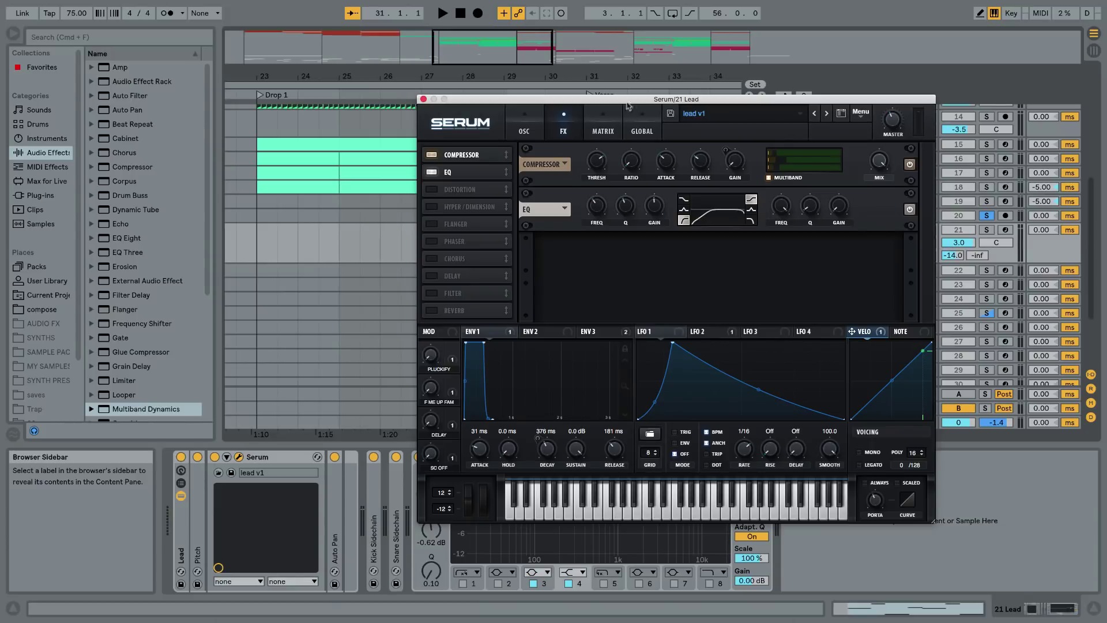
left_click(537, 130)
left_click(706, 332)
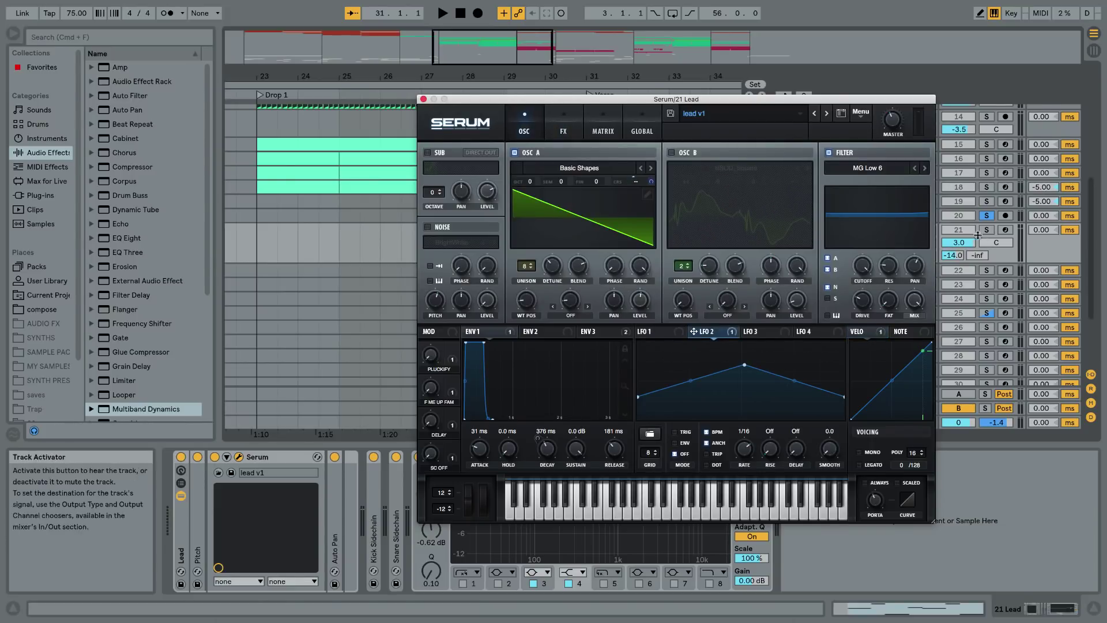
Solo and arm the Lead track, play test notes on its Serum patch, and close the plug-in window
left_click(1004, 230)
key("z")
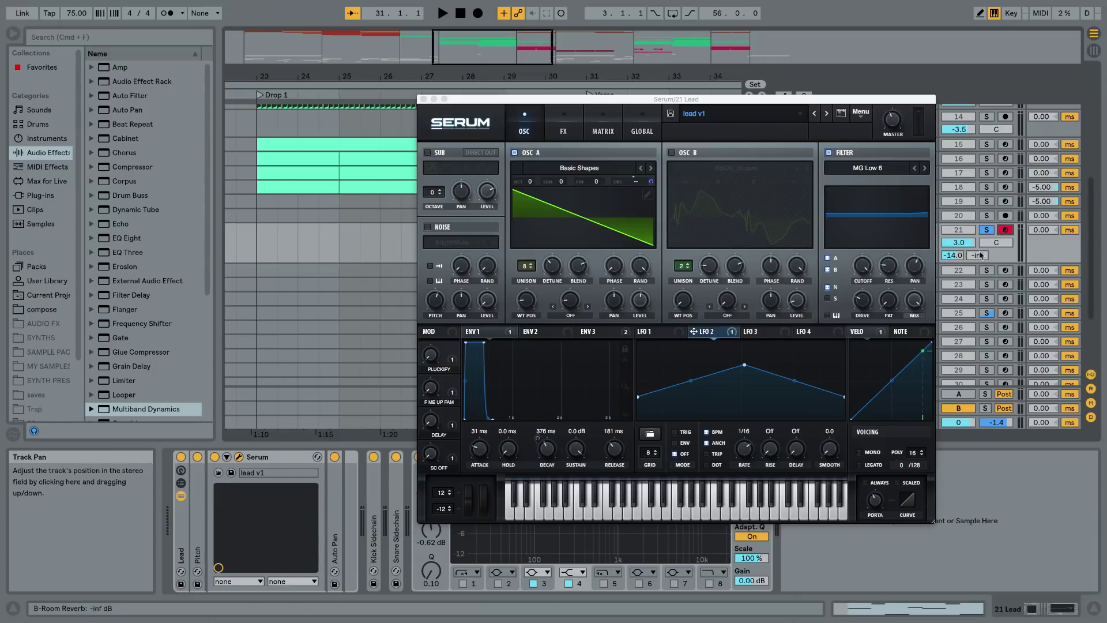
key("a")
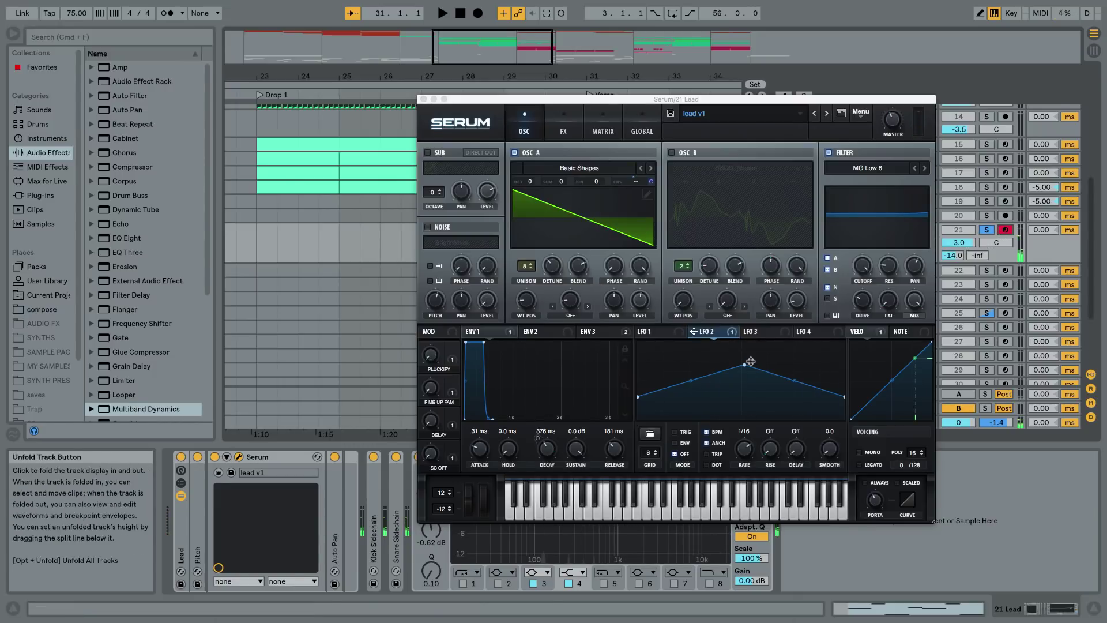
left_click(709, 334)
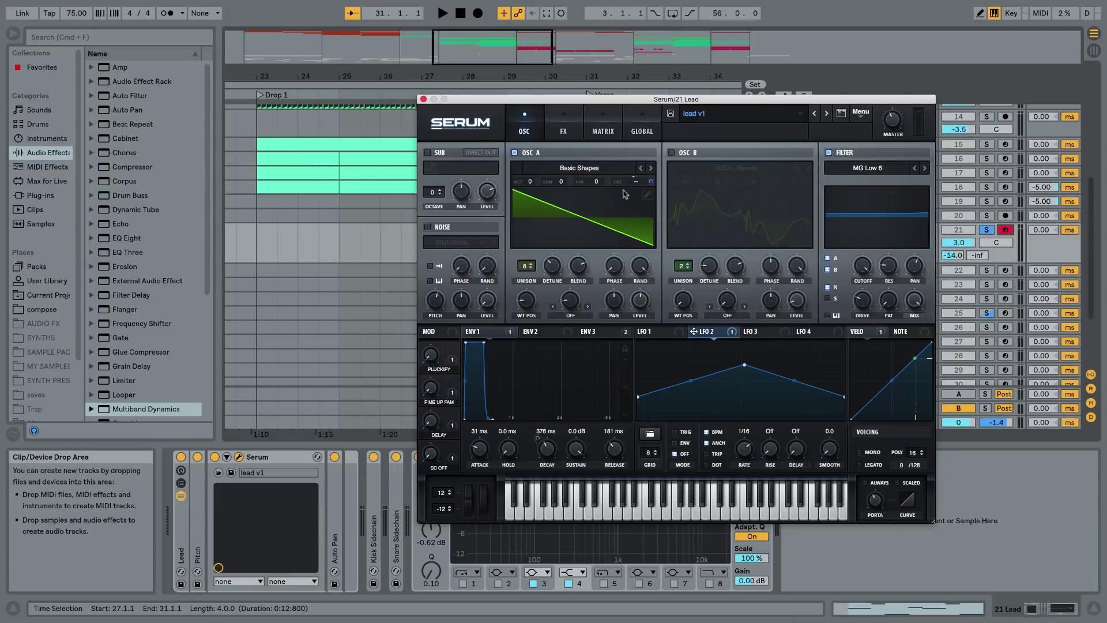
left_click(422, 99)
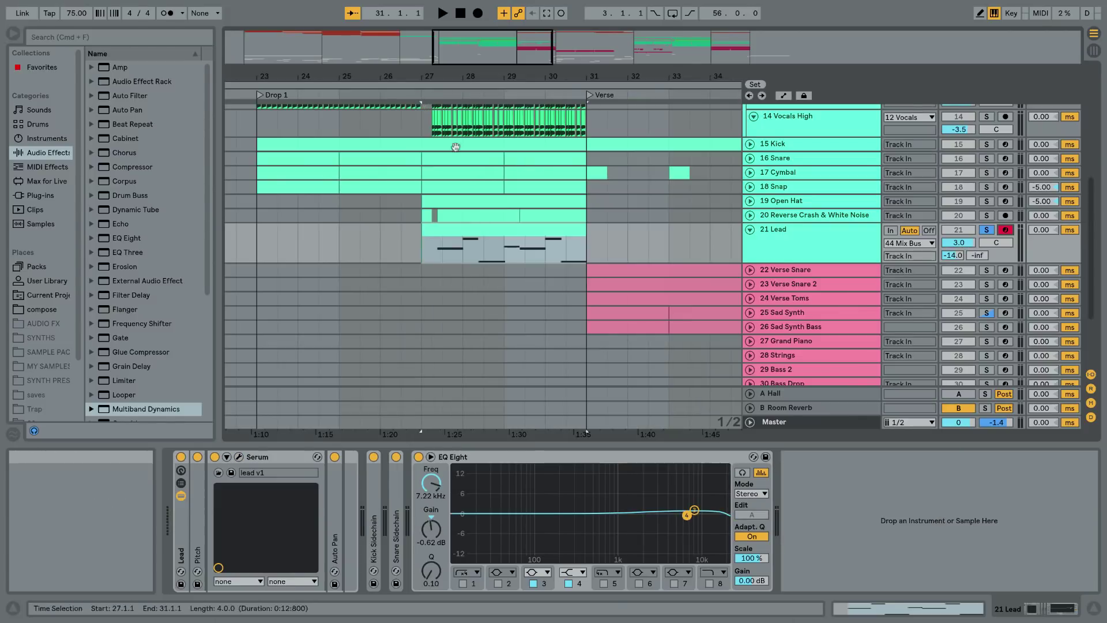
left_click(749, 232)
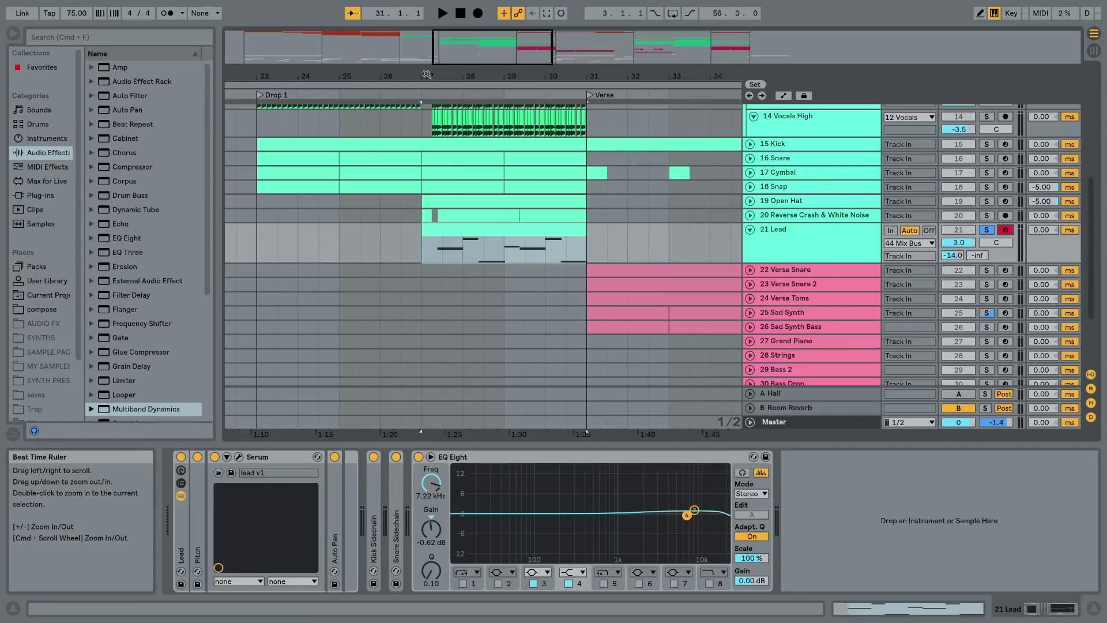
Select the Verse Snare clip in the Verse and show its devices and track contents
left_click_drag(427, 74, 428, 41)
left_click(507, 245)
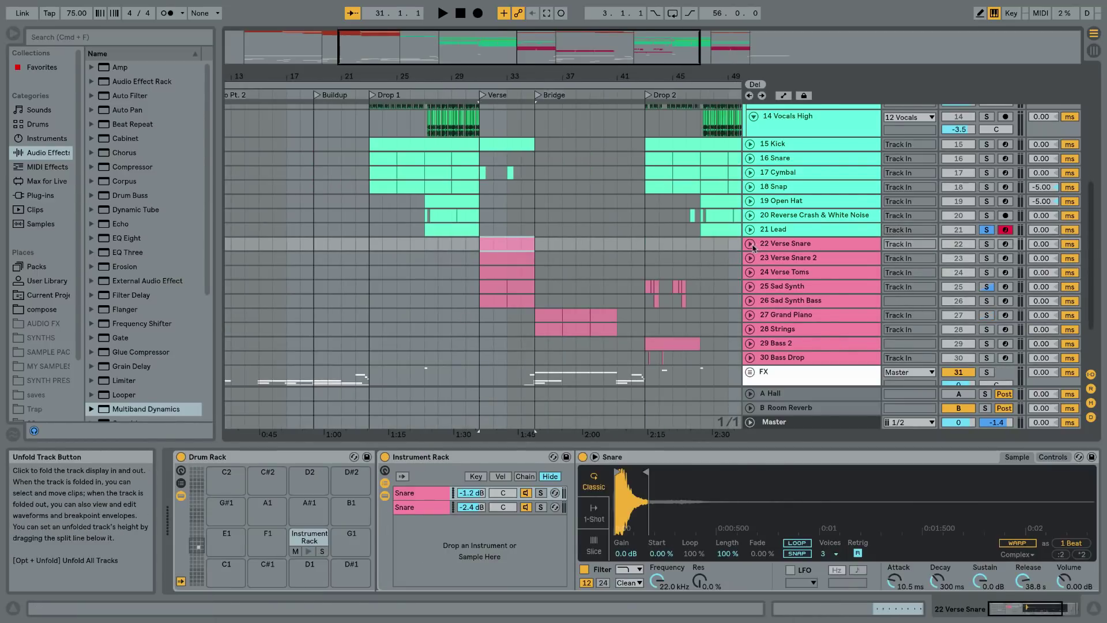
left_click(750, 244)
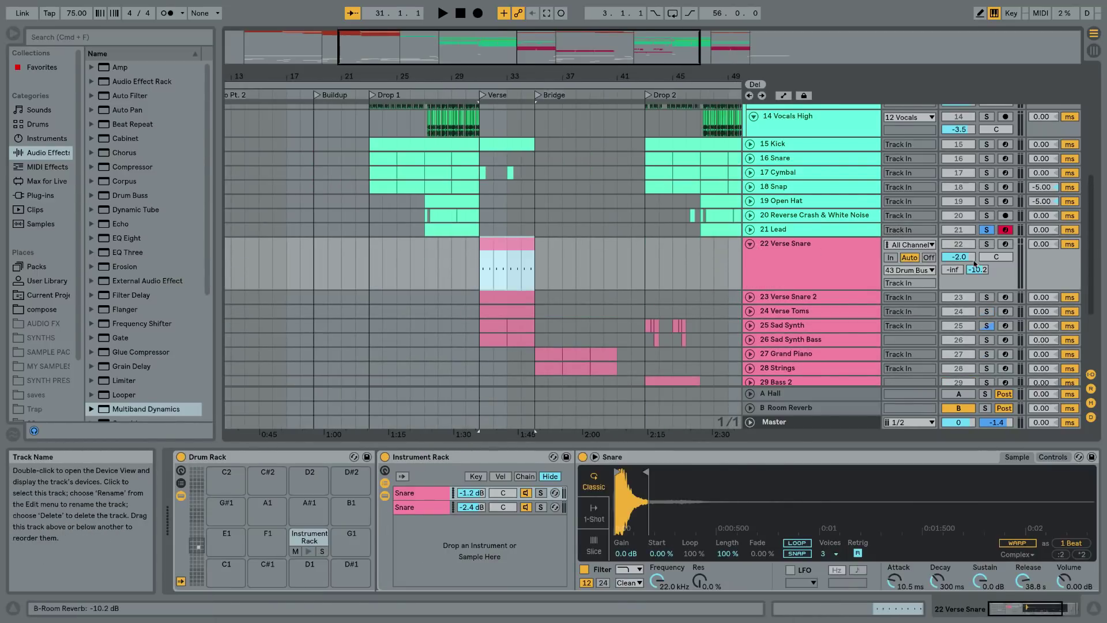
Solo the Sad Synth and Sad Synth Bass tracks together and play their clips from the start of the Verse
left_click(987, 326)
left_click(749, 326)
scroll(502, 306, "down", 2)
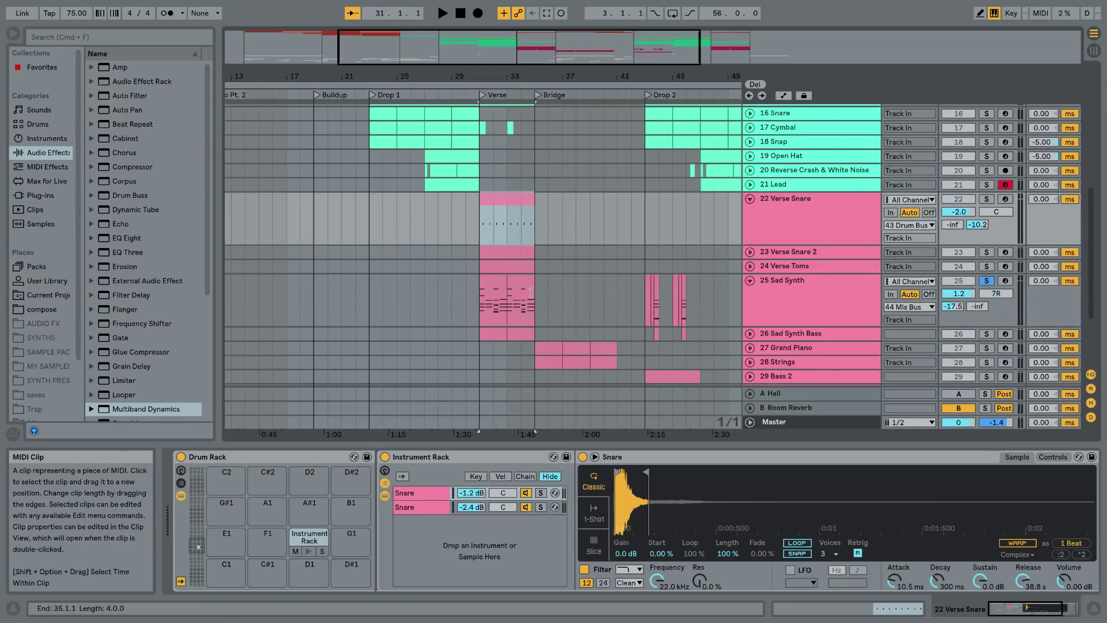
left_click(494, 281)
left_click(987, 335)
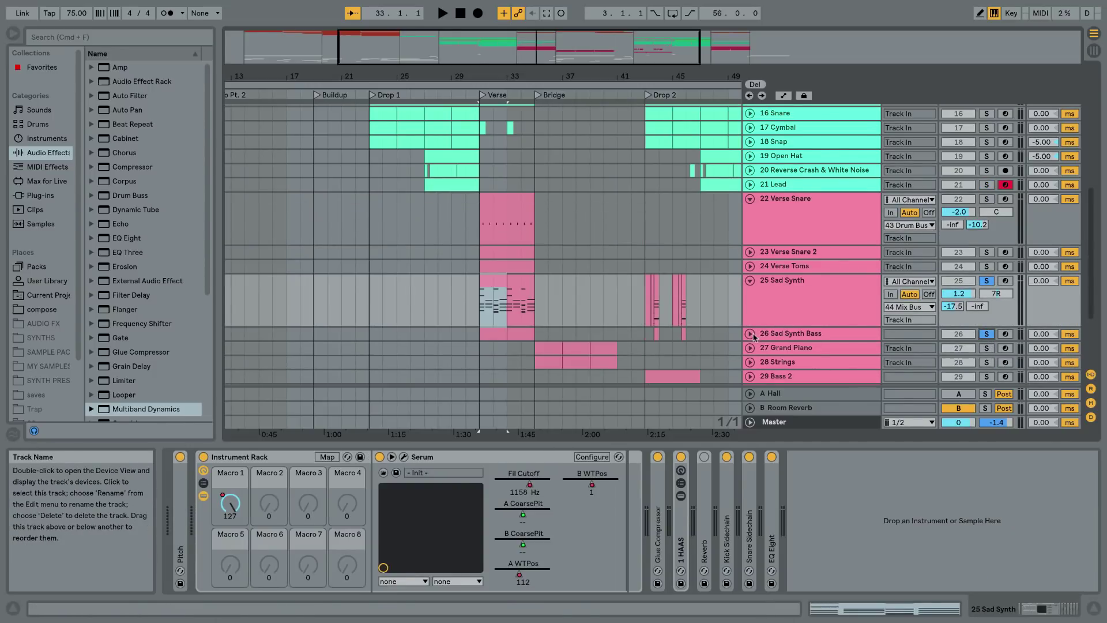
left_click(750, 334)
left_click_drag(505, 76, 505, 116)
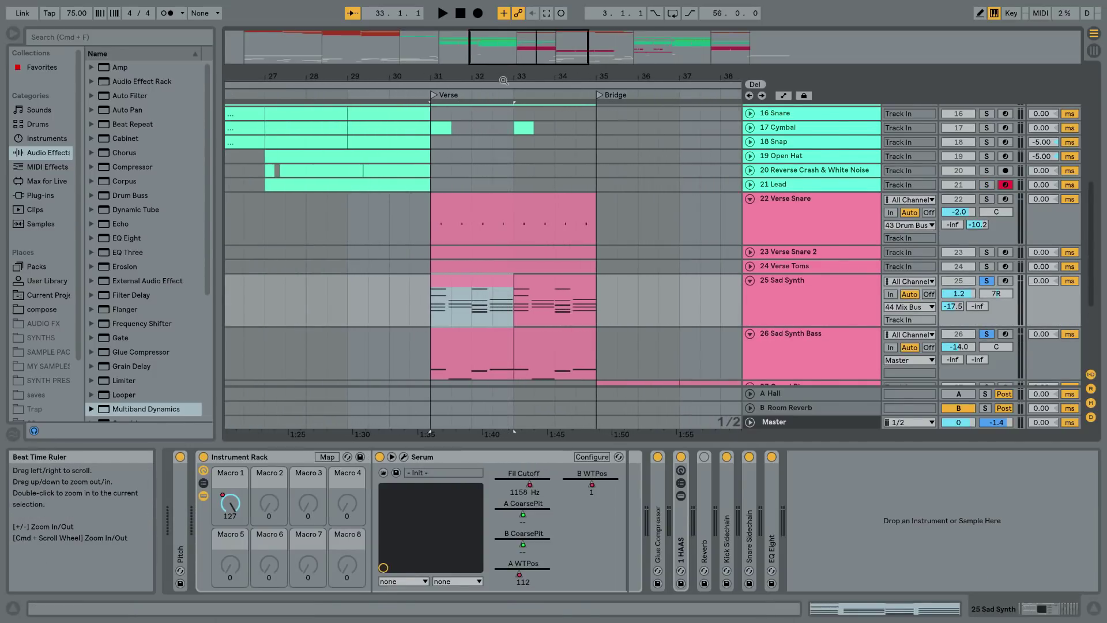
key("space")
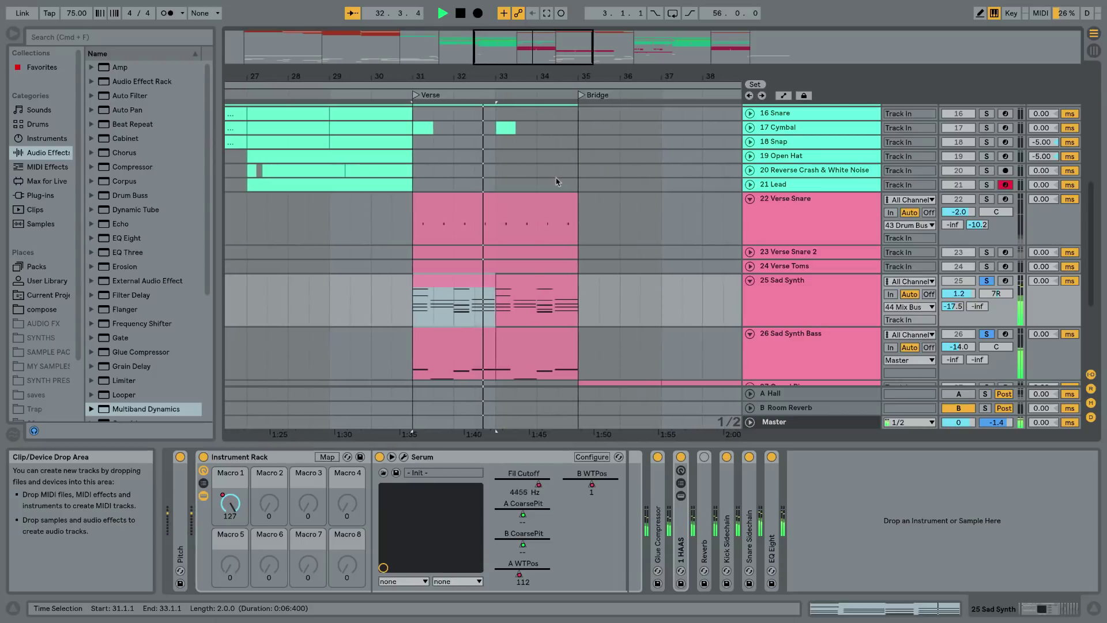
Stop playback, solo only the Sad Synth track, and select its first clip in the Verse
left_click(440, 281)
left_click(987, 282)
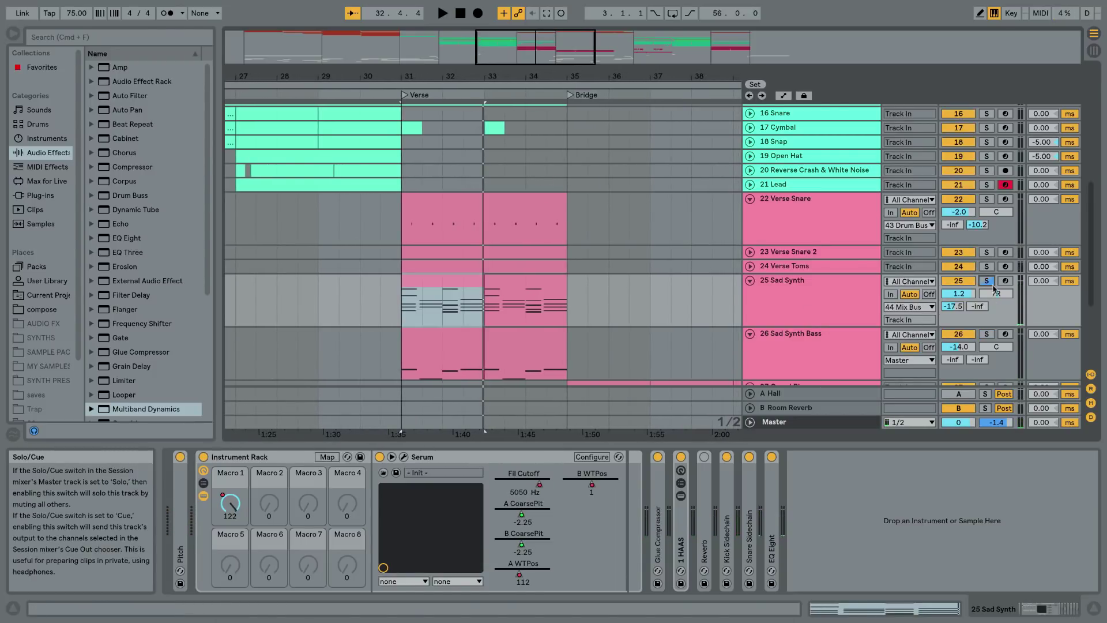
left_click(987, 282)
left_click(440, 283)
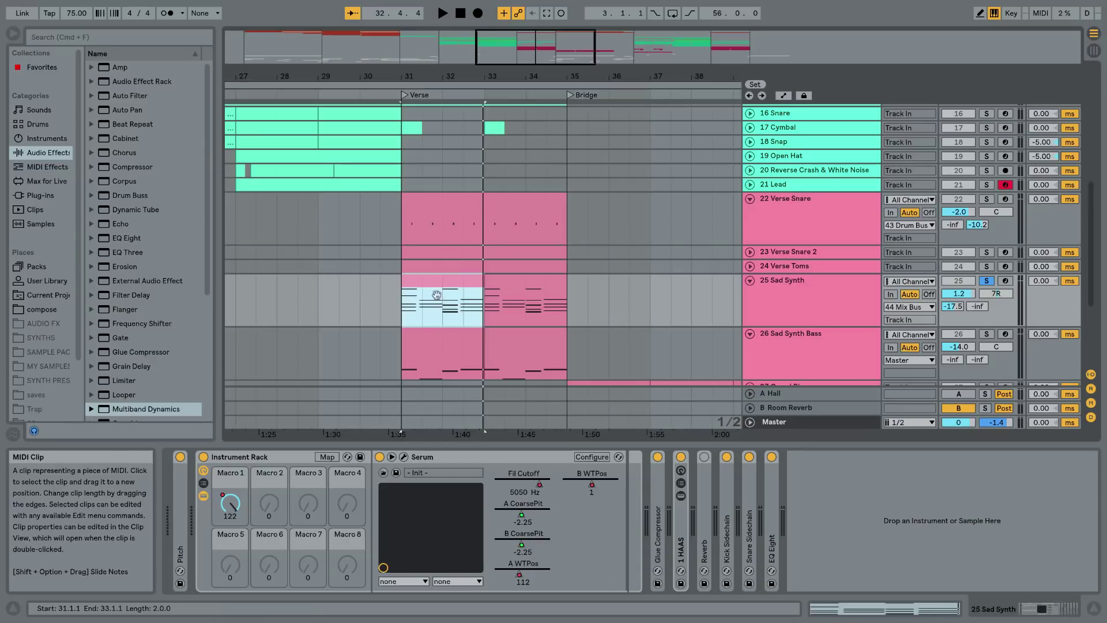
Open the Sad Synth track's Serum to show its oscillator settings
left_click(404, 456)
left_click_drag(505, 61, 700, 585)
left_click(658, 519)
key("Right")
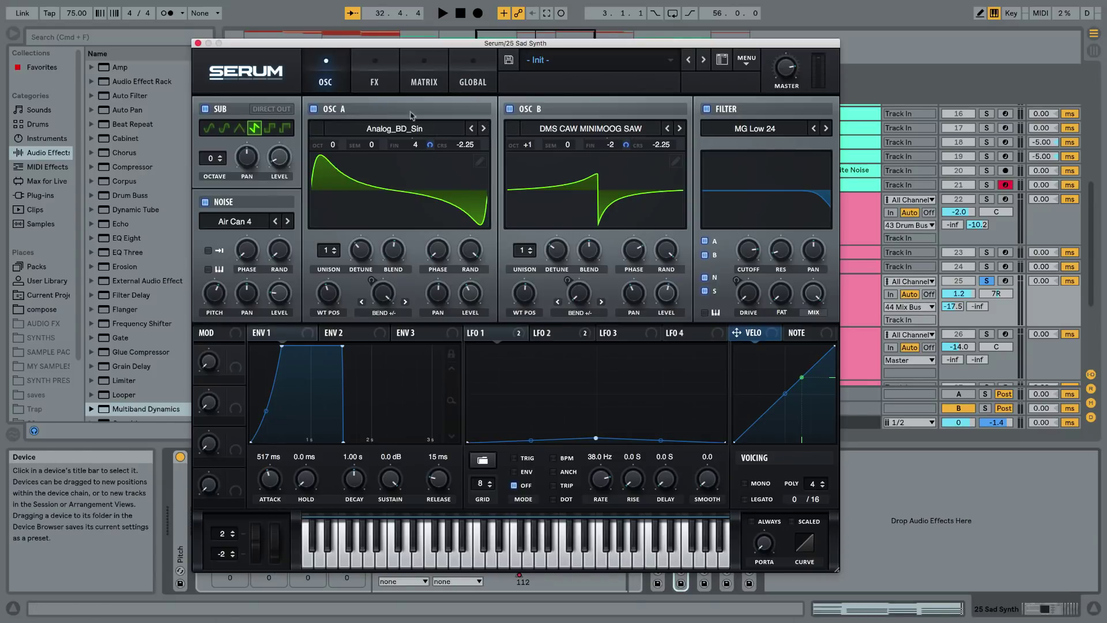
Switch off Serum's noise, sub, and oscillator B, and audition oscillator A alone on the Verse clip
left_click(206, 203)
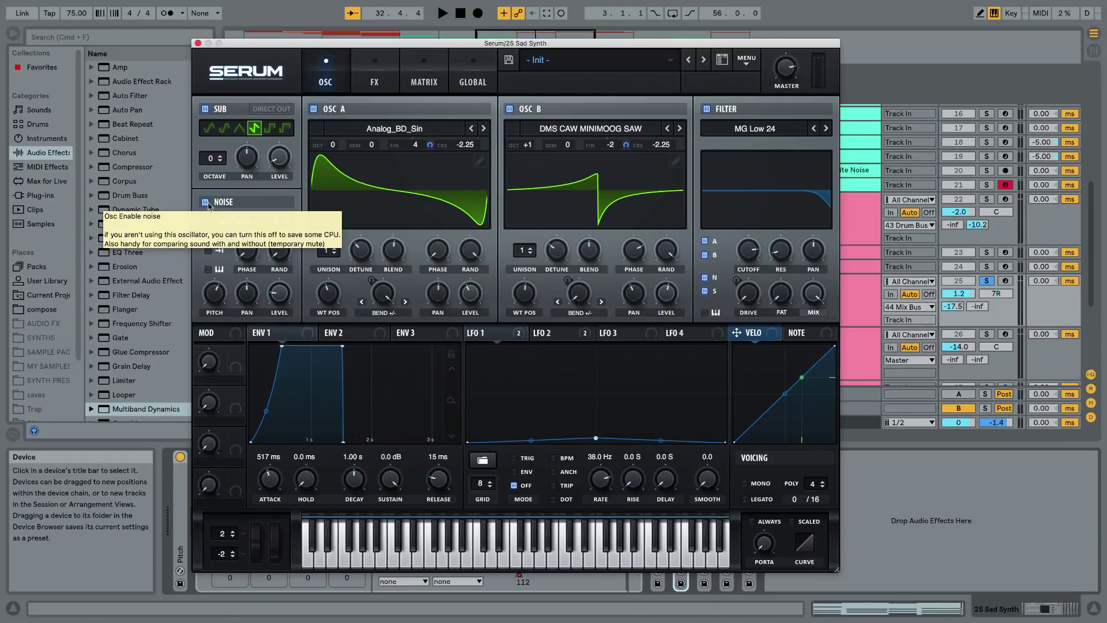
left_click(205, 109)
left_click(511, 109)
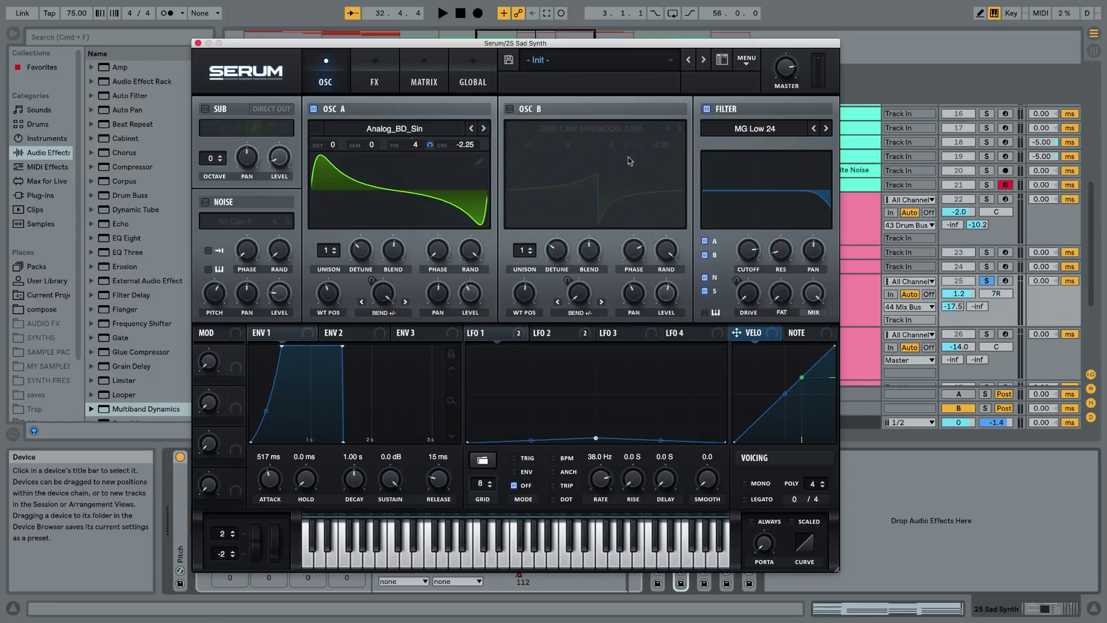
key("space")
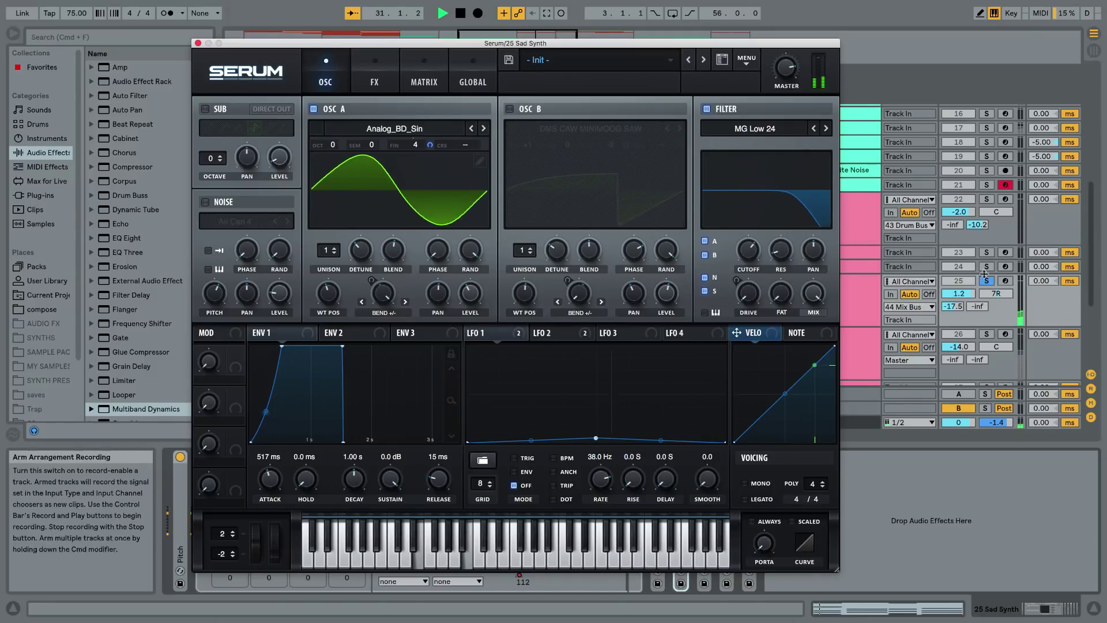
key("space")
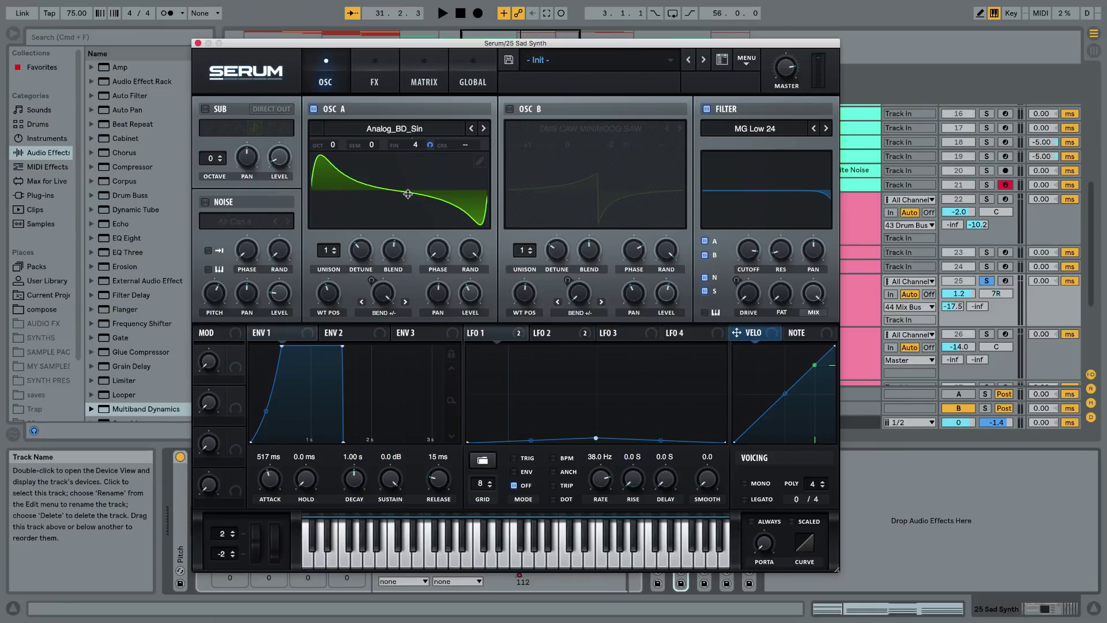
Enable oscillator B, switch off oscillator A, and audition oscillator B alone
left_click(510, 108)
left_click(314, 109)
key("space")
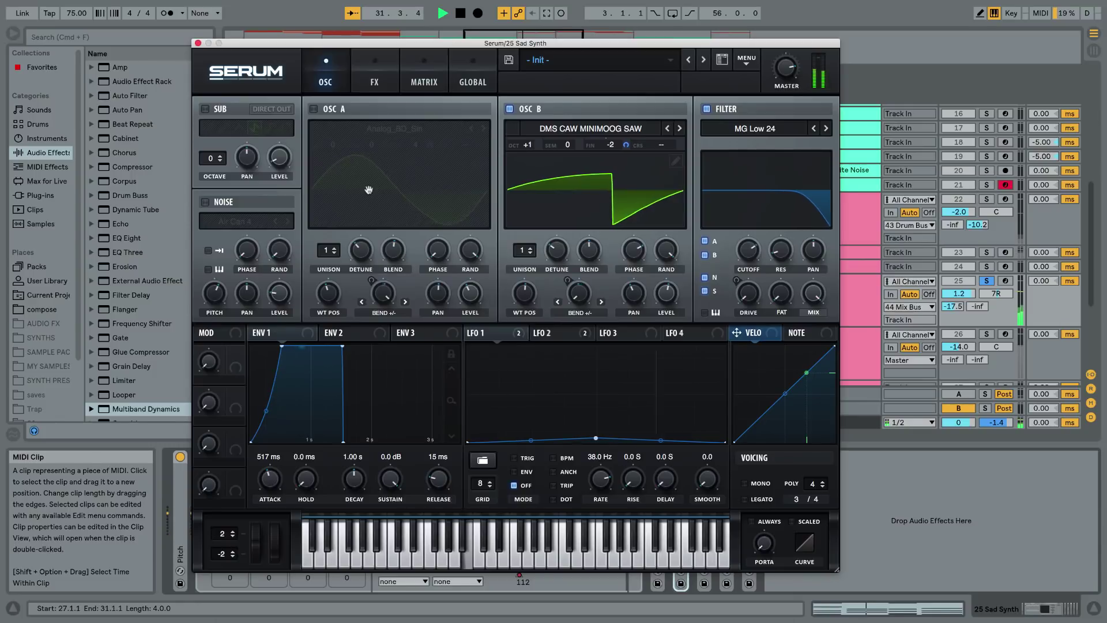
key("space")
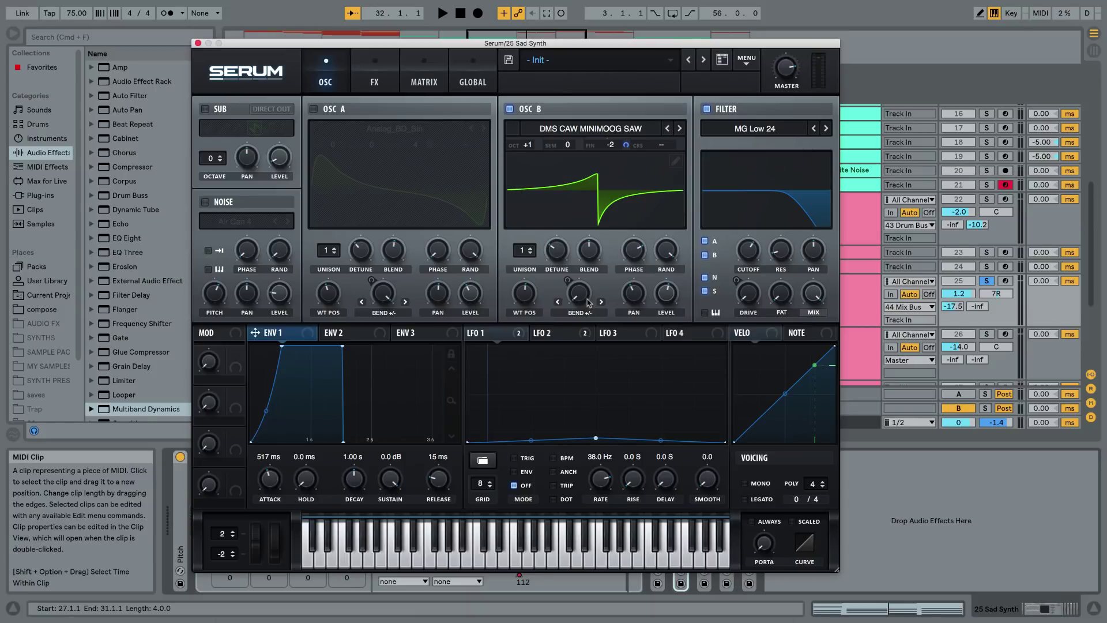
Show the LFO 2 curve modulating the oscillators' Bend and play the clip briefly
left_click(552, 333)
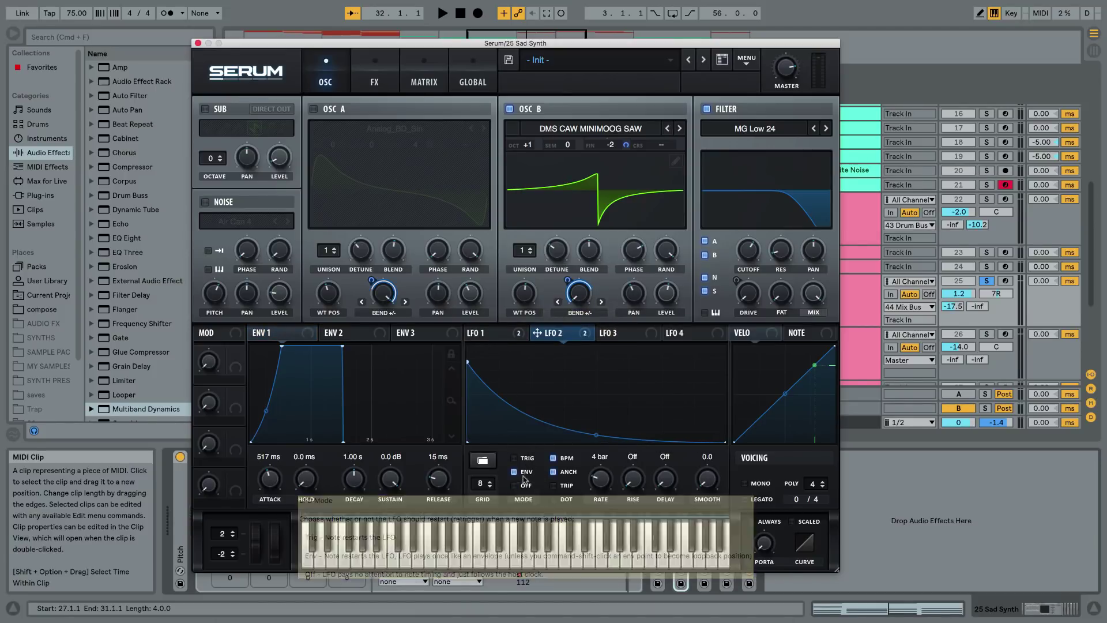
key("space")
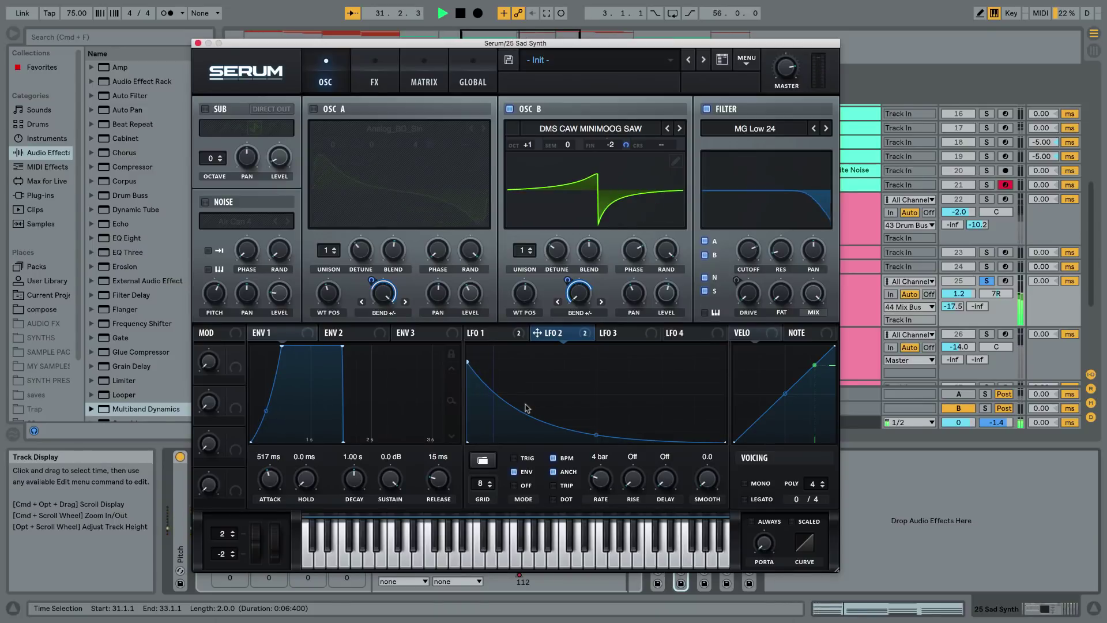
key("space")
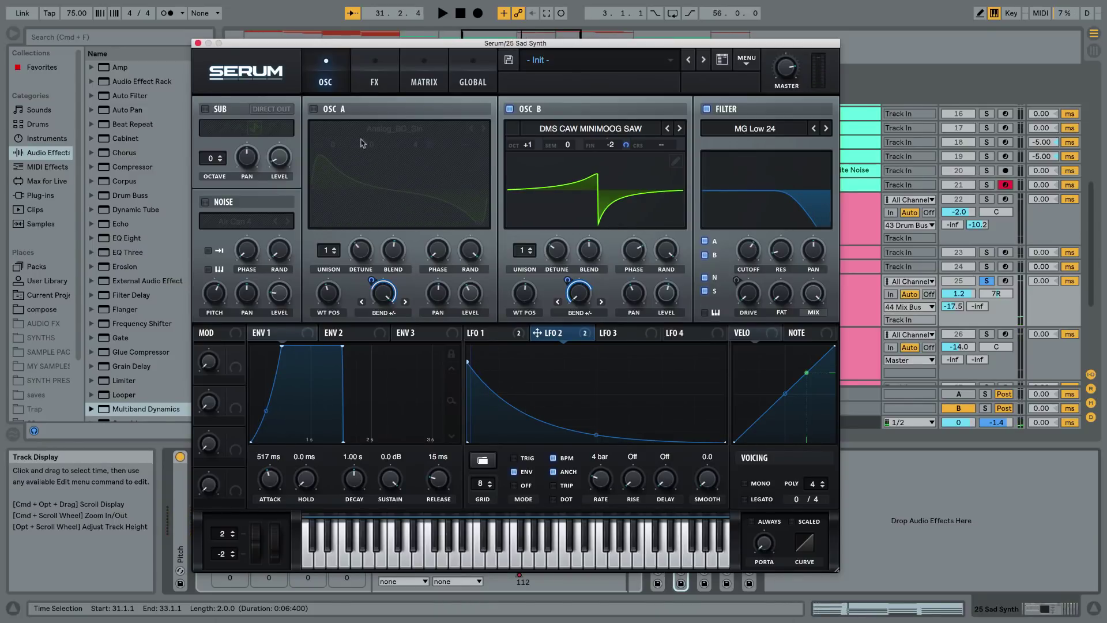
Re-enable oscillator A and audition both oscillators together on the Verse clip
left_click(313, 109)
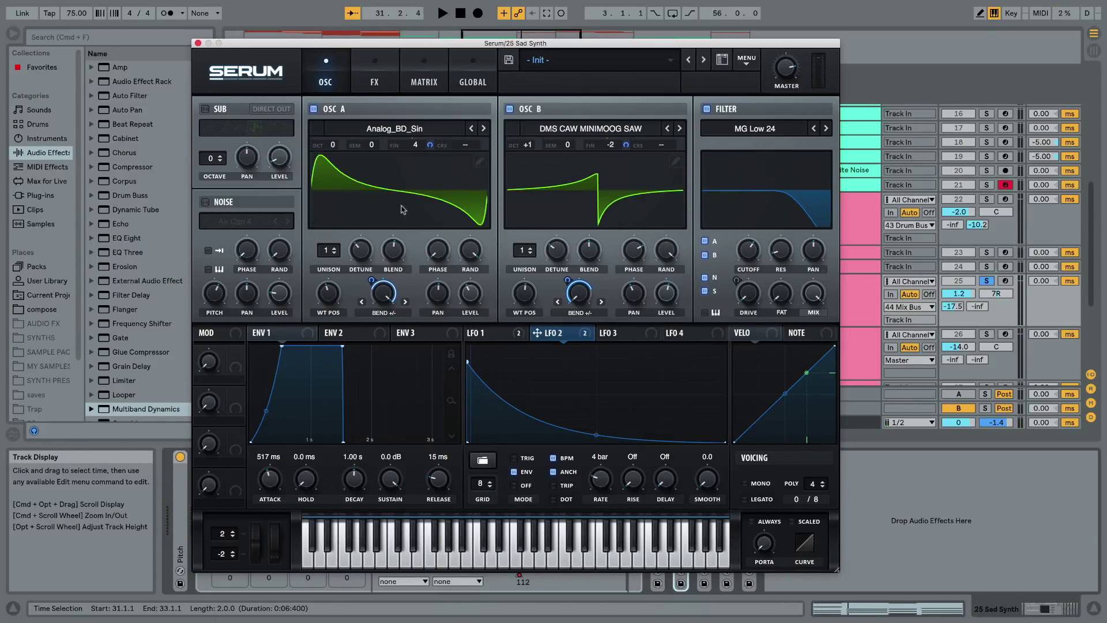
key("space")
key("space")
key("space")
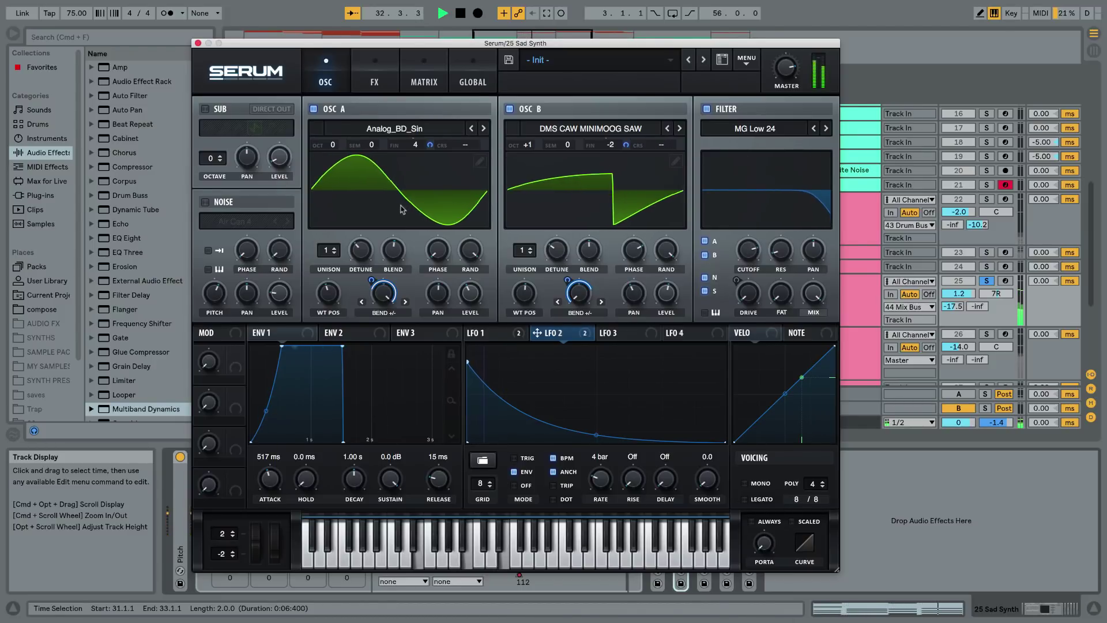
key("space")
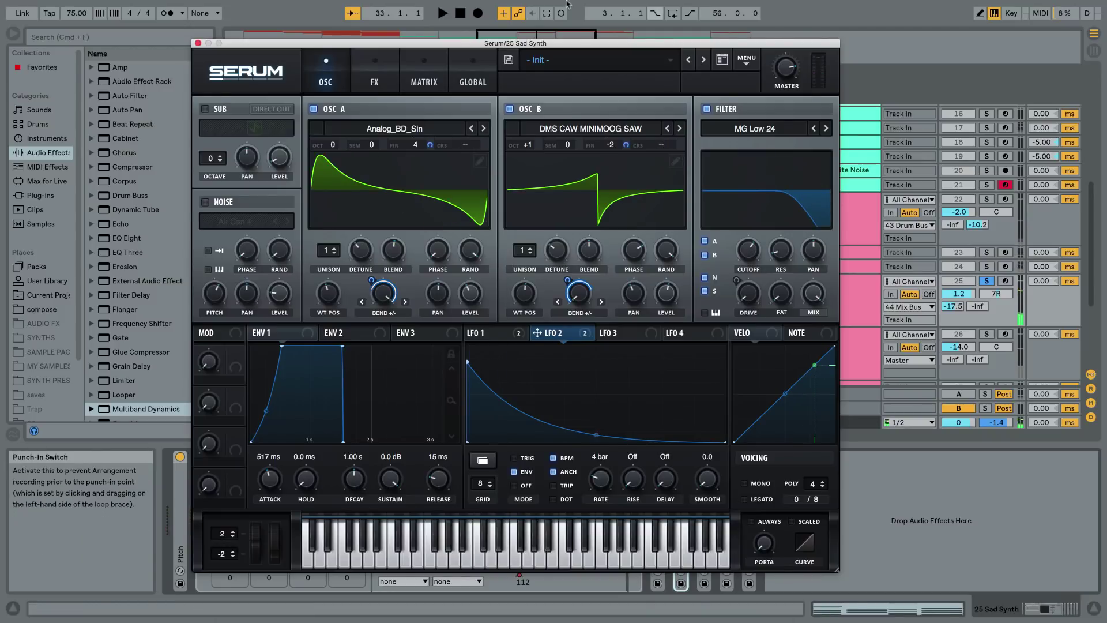
Switch on Serum's sub oscillator with the saw waveform, audition it without oscillators A and B, and re-enable both oscillators
left_click(206, 109)
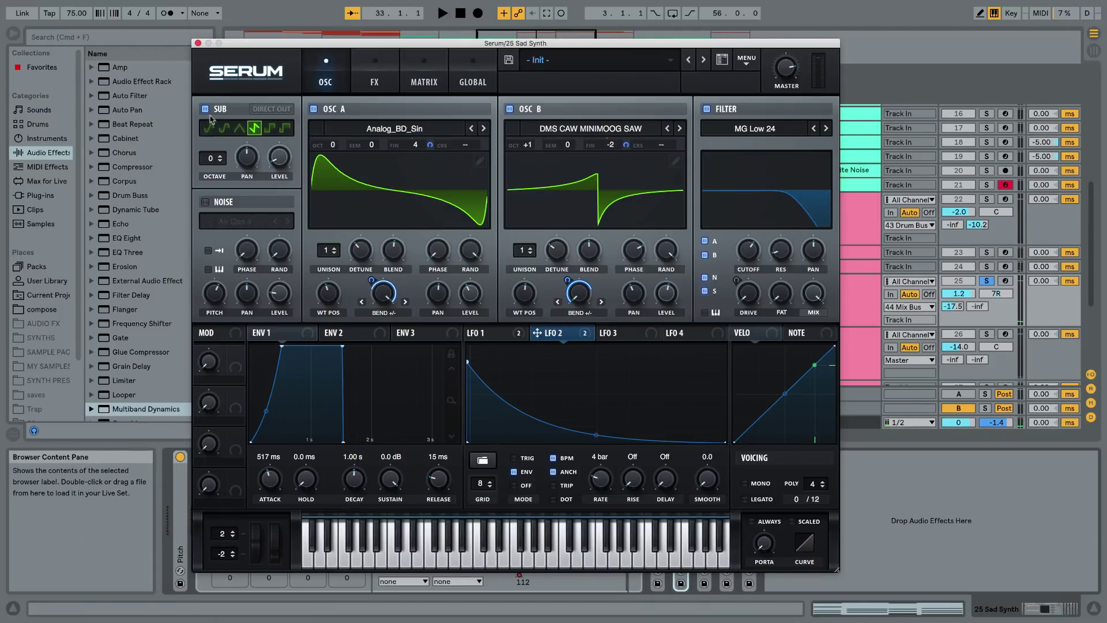
left_click(254, 128)
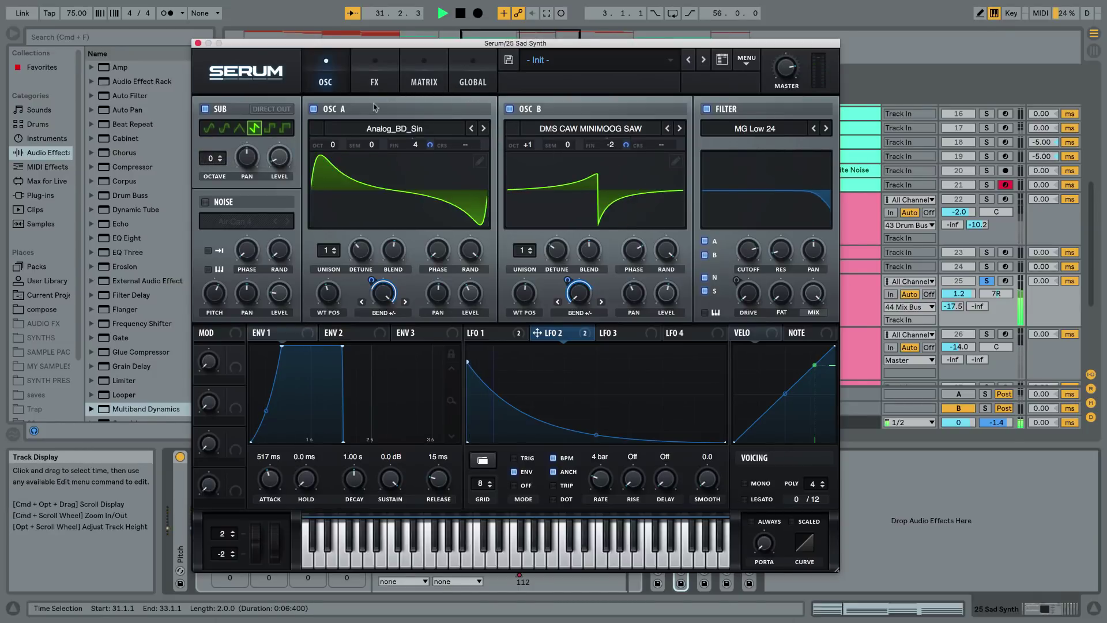
left_click(313, 109)
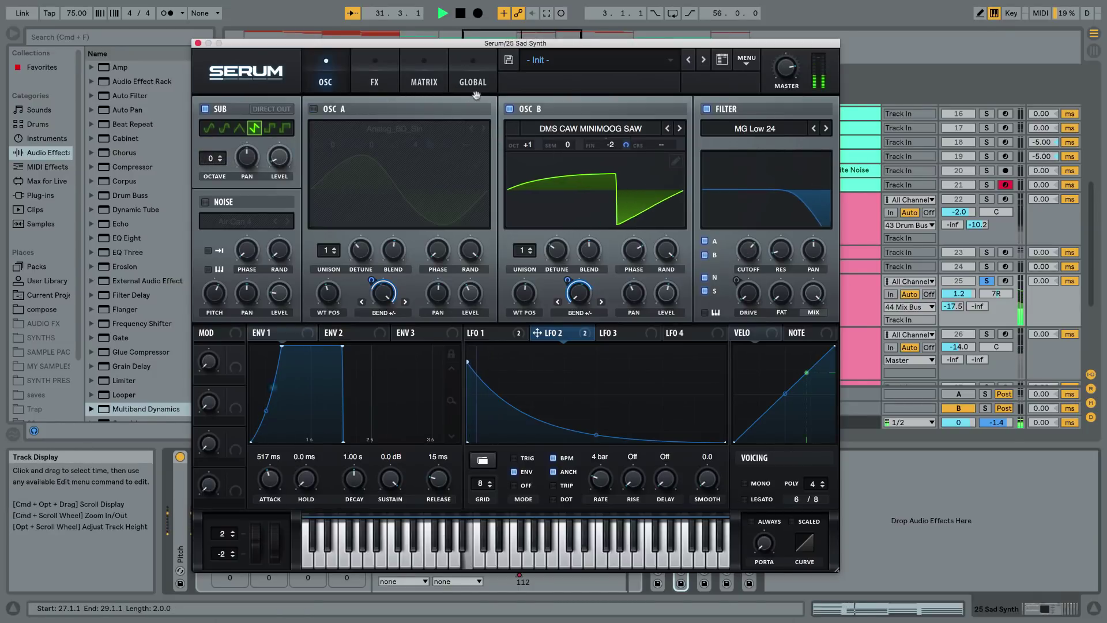
left_click(526, 111)
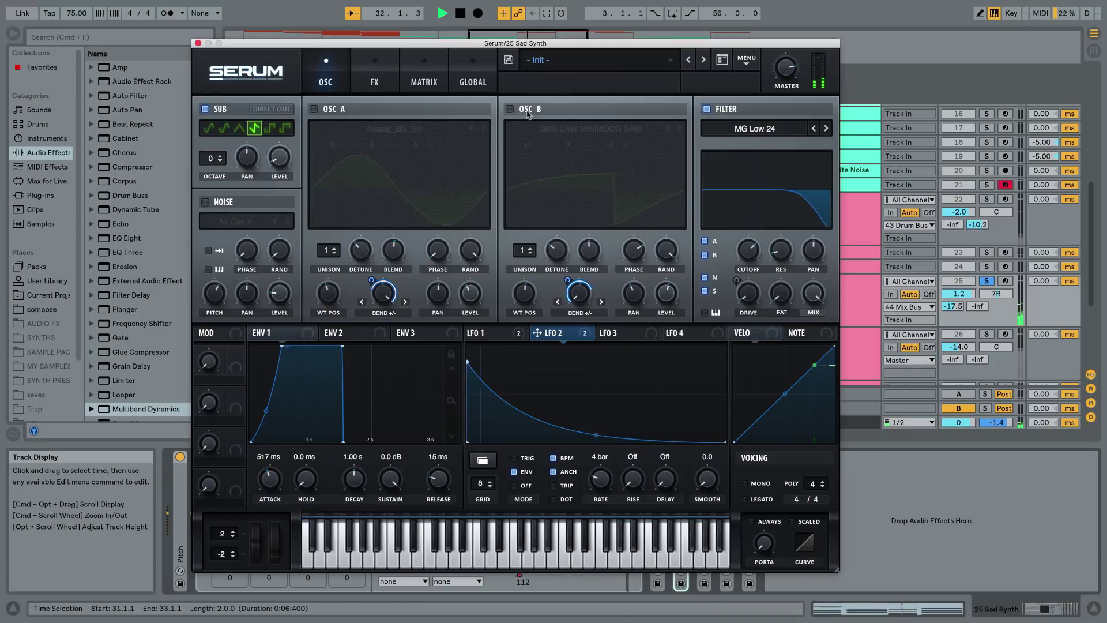
key("space")
left_click(527, 111)
left_click(319, 111)
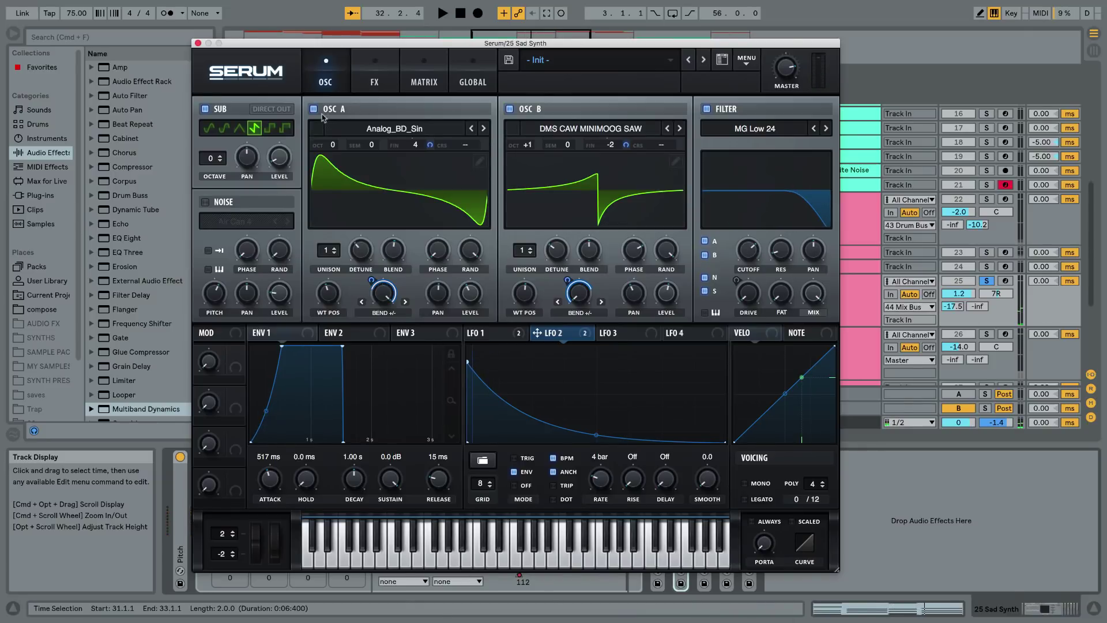
Switch on Serum's Air Can 4 noise and audition it with oscillator B, oscillator A and the sub switched off
left_click(205, 202)
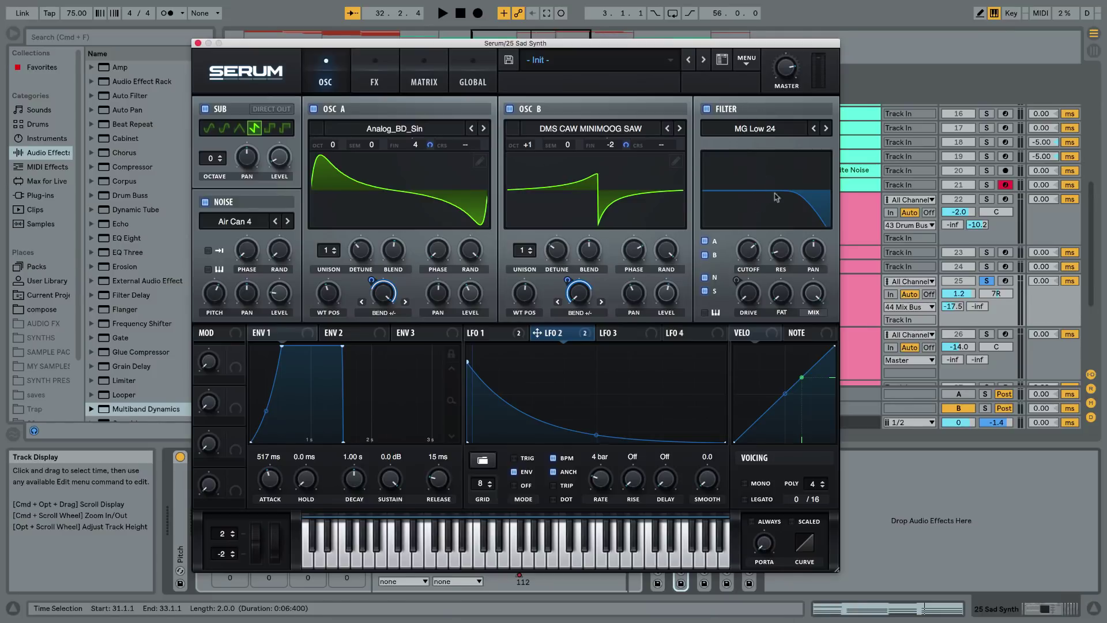
key("space")
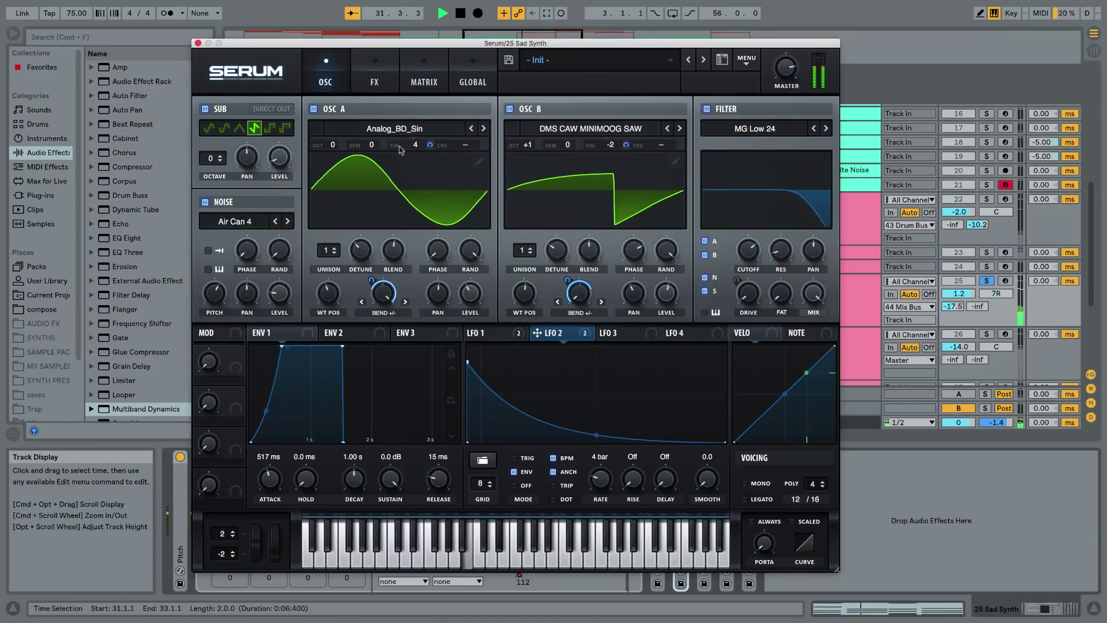
left_click(510, 108)
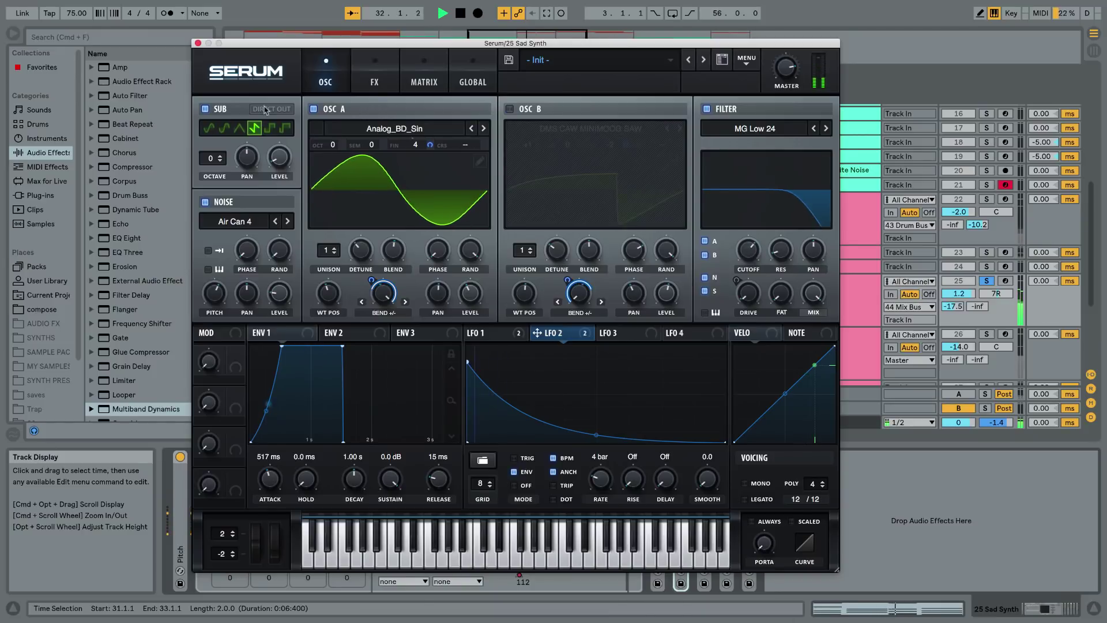
left_click(313, 109)
left_click(219, 110)
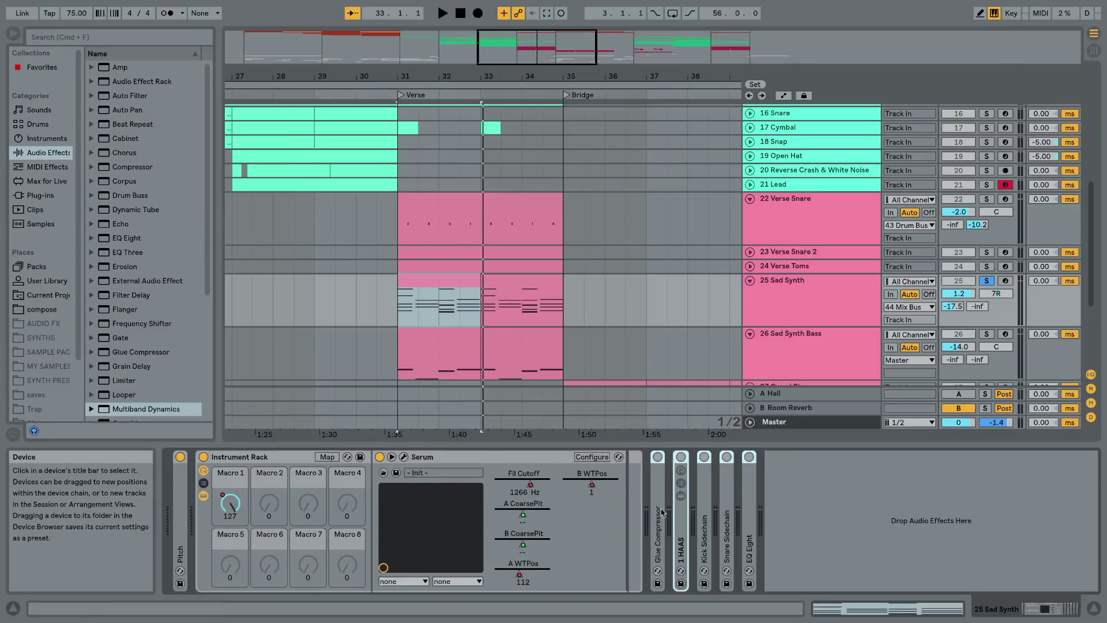
Reactivate the Sad Synth effects from Glue Compressor to EQ Eight, audition the Verse clip, and unfold the HAAS rack
left_click(658, 511)
left_click(753, 512, "shift")
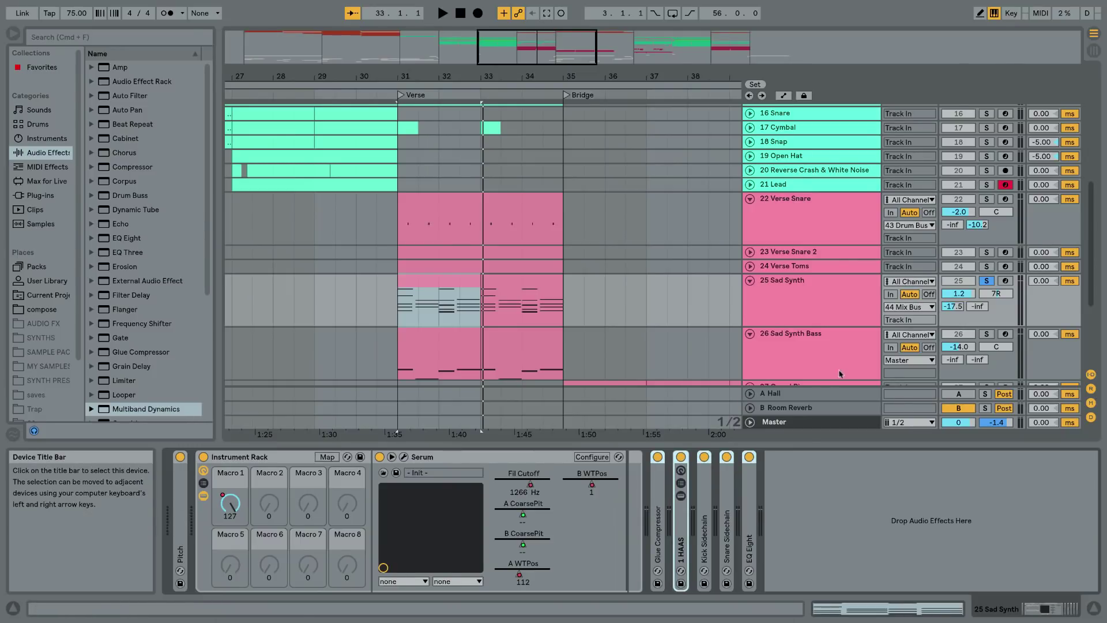
key("space")
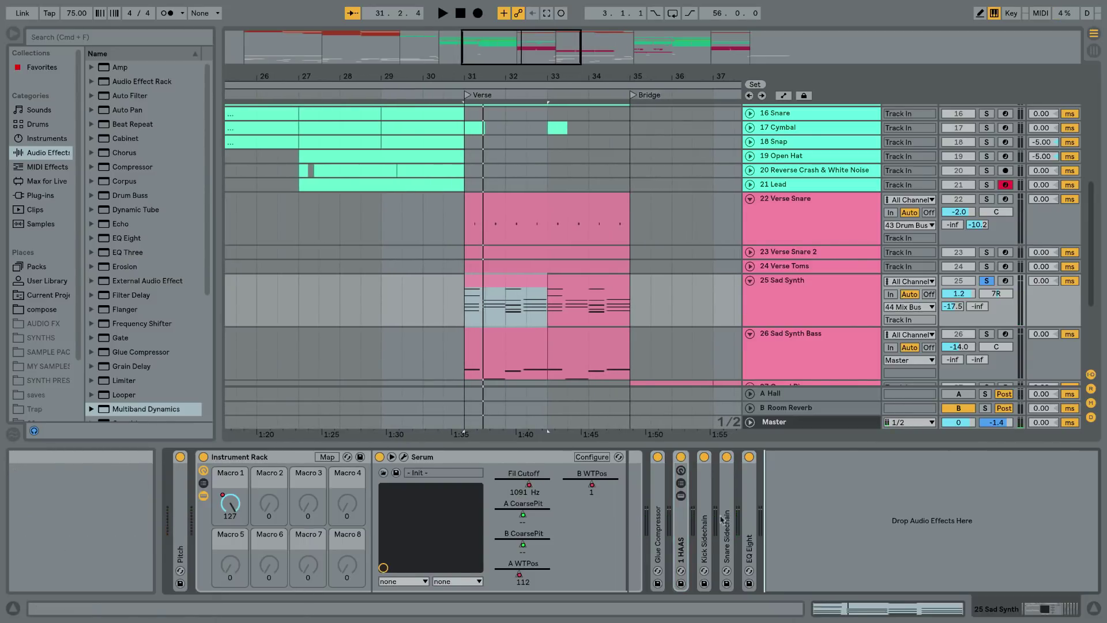
double_click(684, 524)
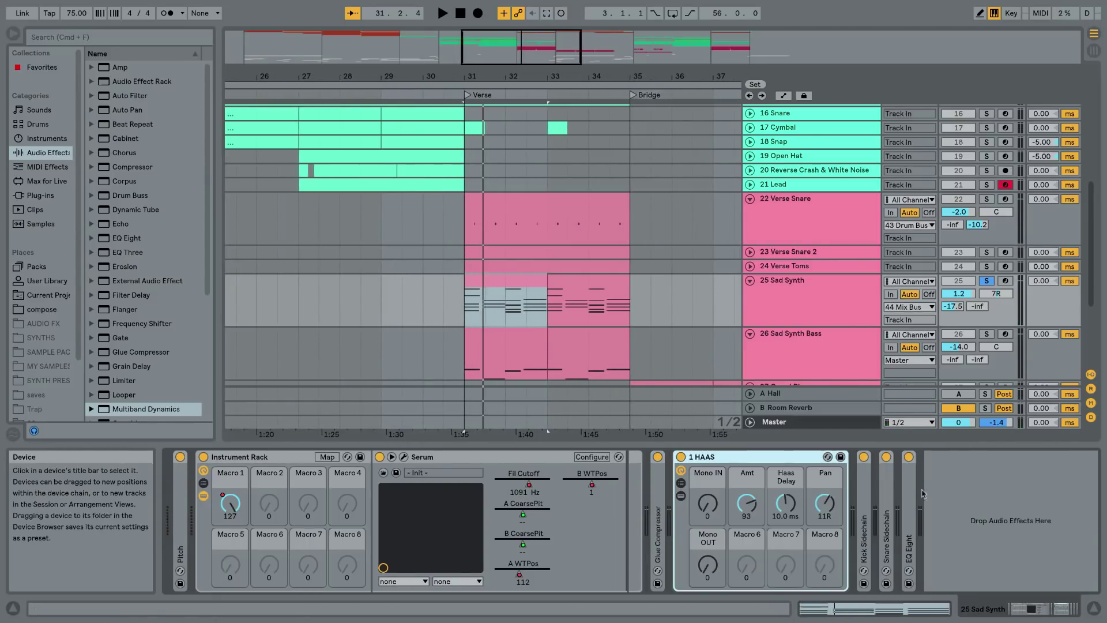
Show the Hyper/Dimension effect in the Sad Synth's Serum and compare it bypassed and active during playback
left_click(403, 458)
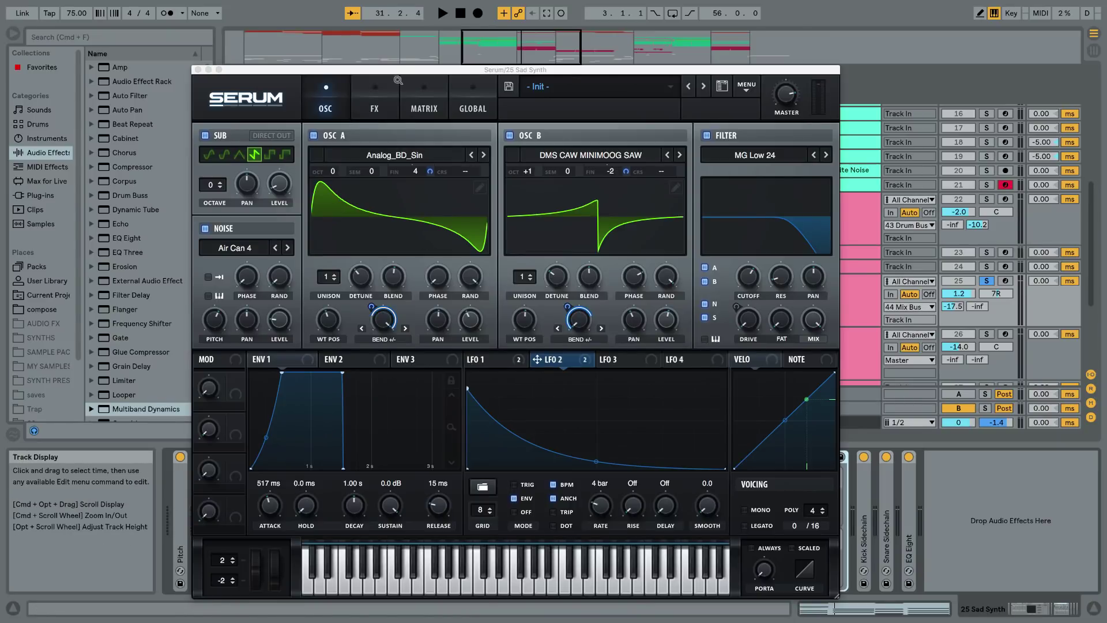
left_click_drag(391, 70, 316, 28)
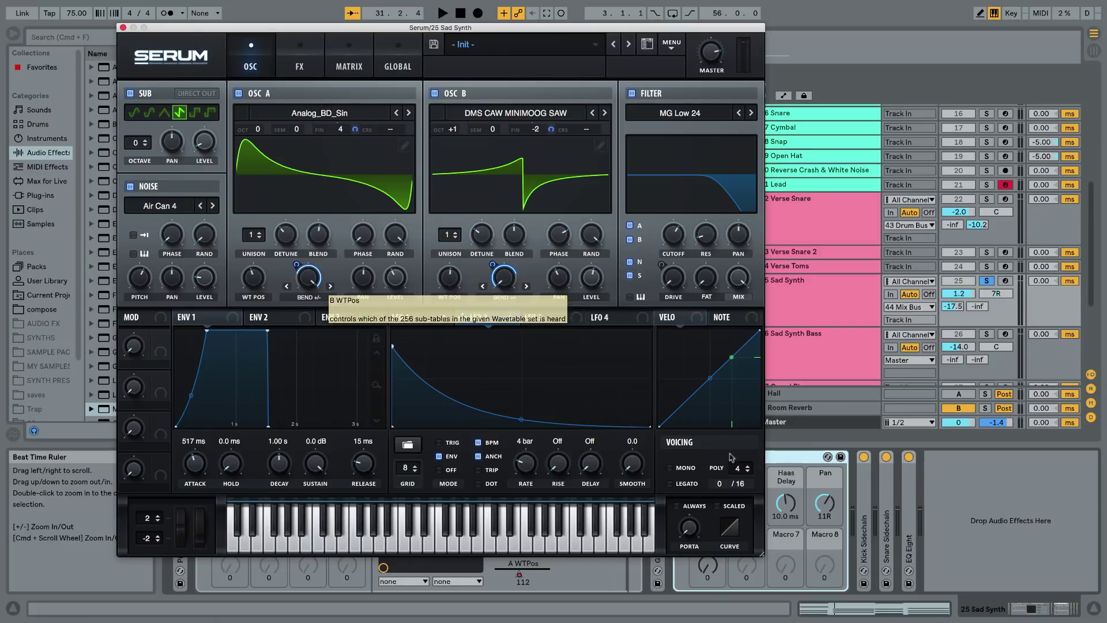
left_click(294, 55)
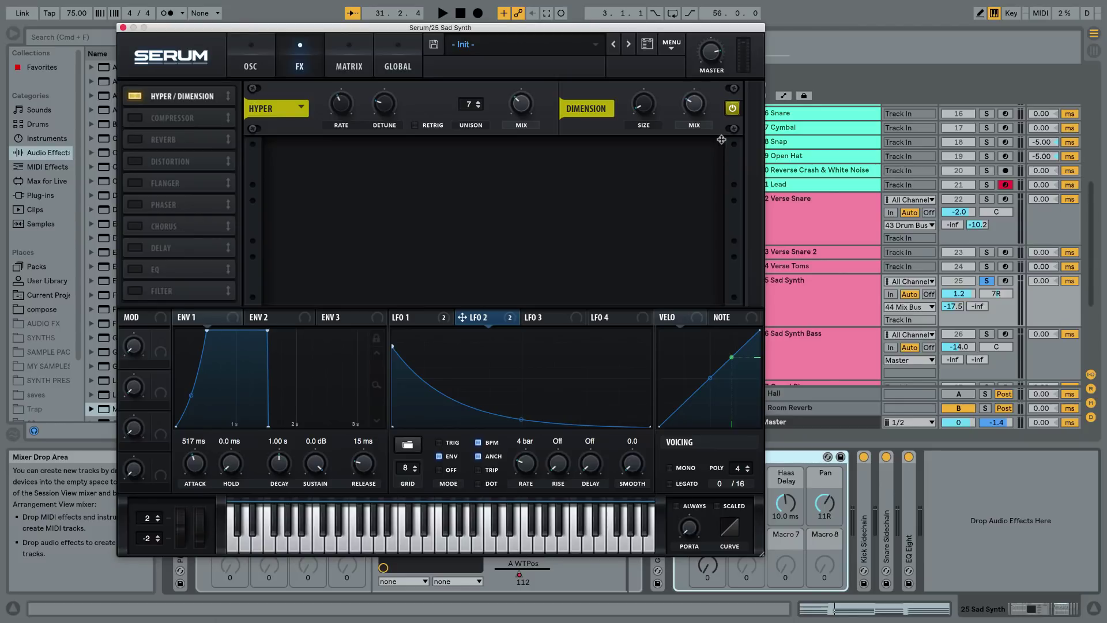
key("space")
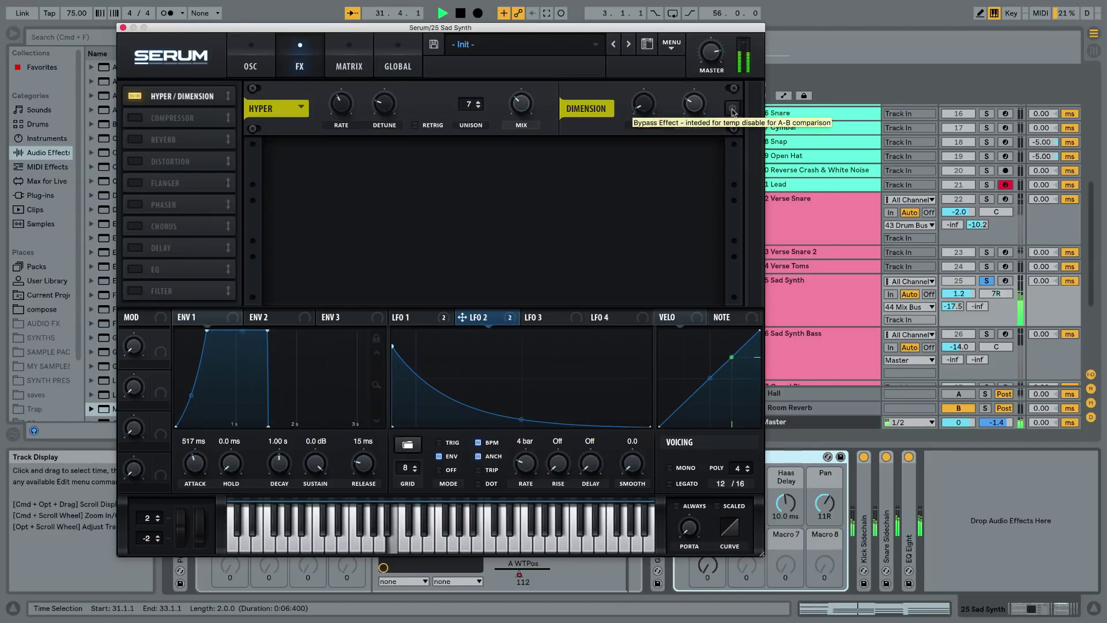
left_click(732, 109)
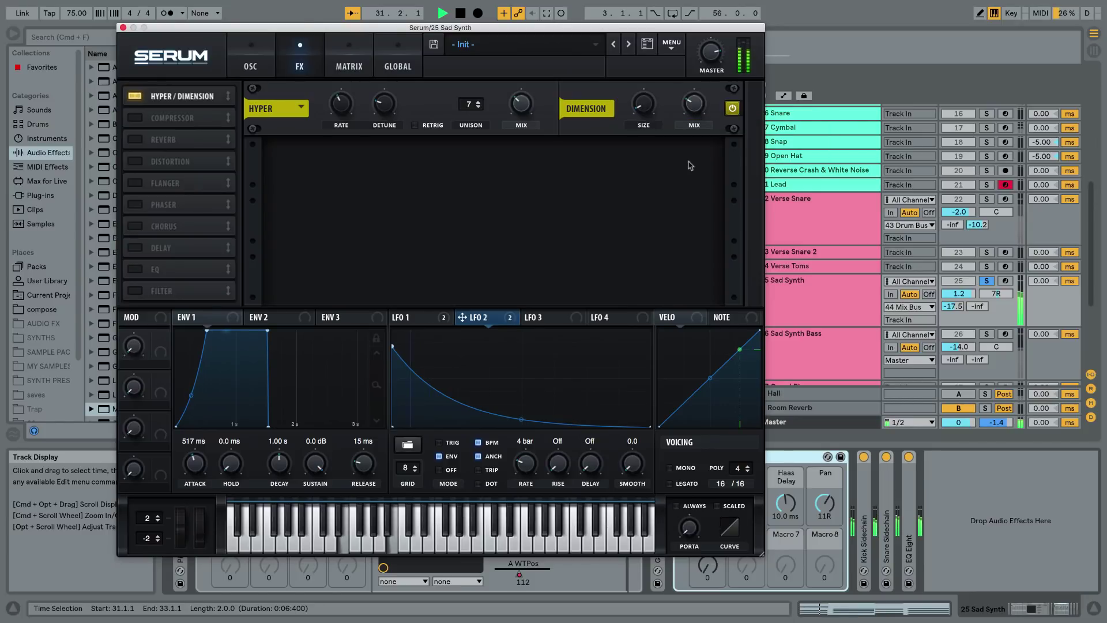
key("space")
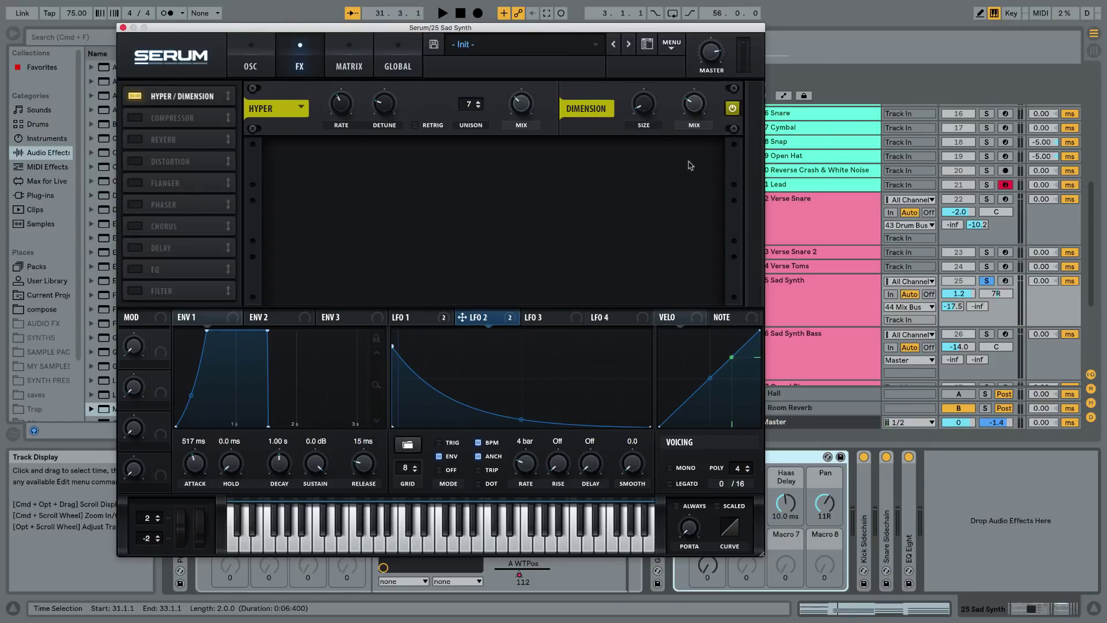
left_click(122, 28)
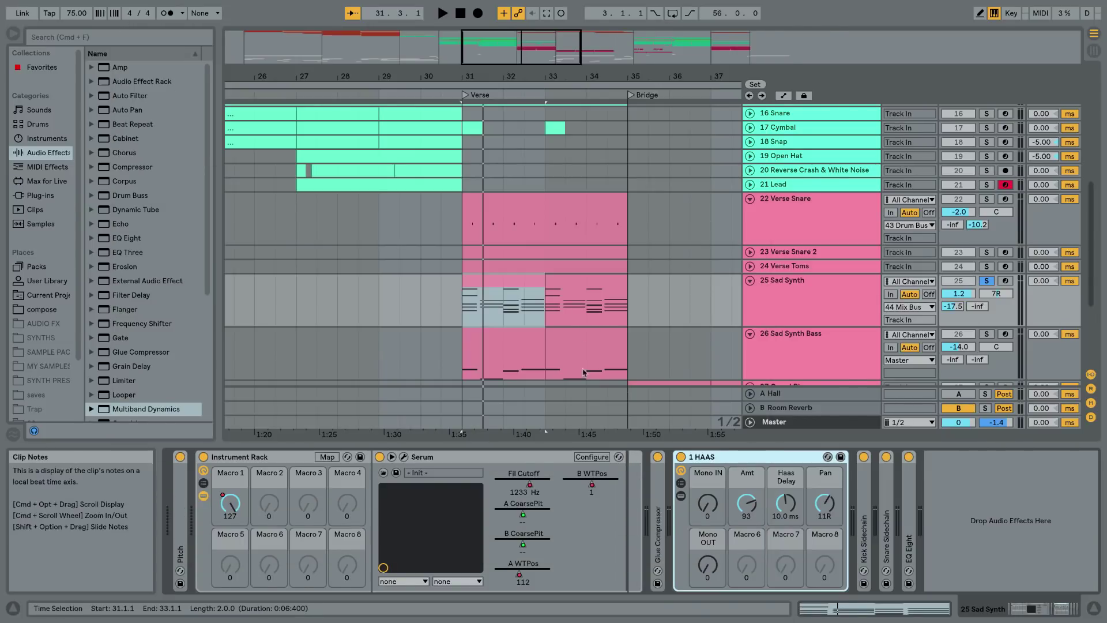
Solo the Sad Synth Bass track together with the Sad Synth
left_click(987, 334, "super")
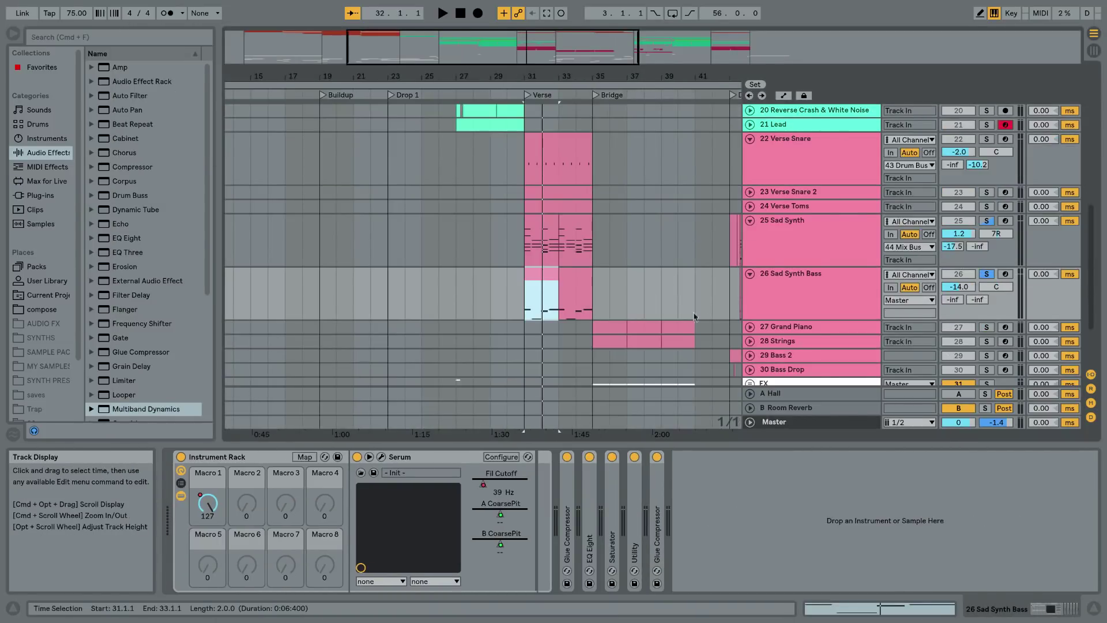
Play the looped first two bars of the Bridge with all tracks and unfold the Grand Piano and Strings tracks
left_click(762, 329)
left_click(762, 341)
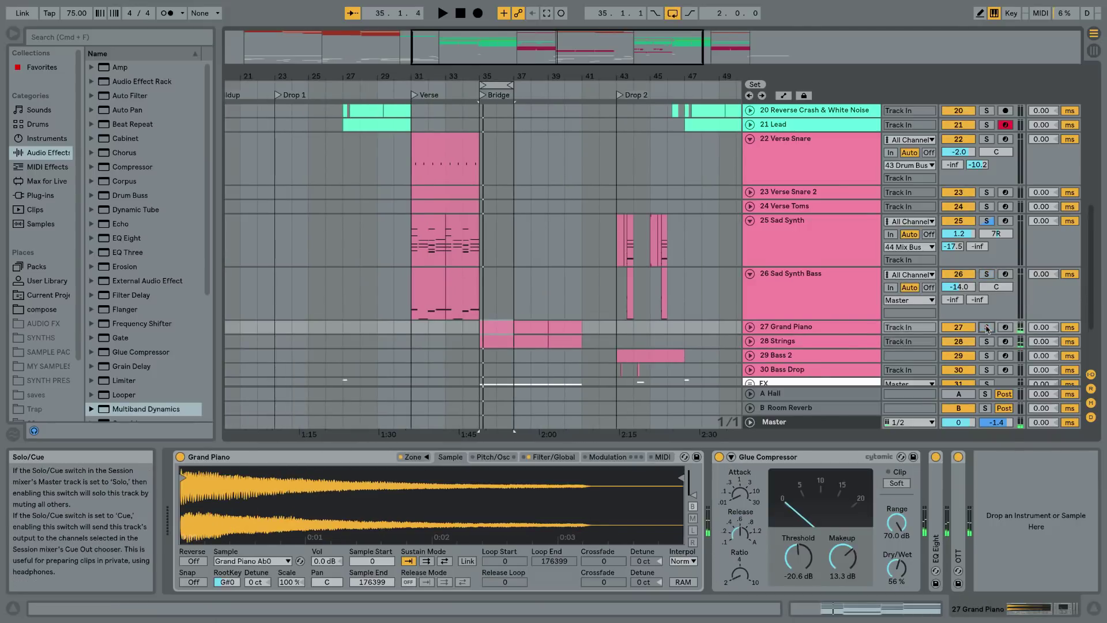
key("space")
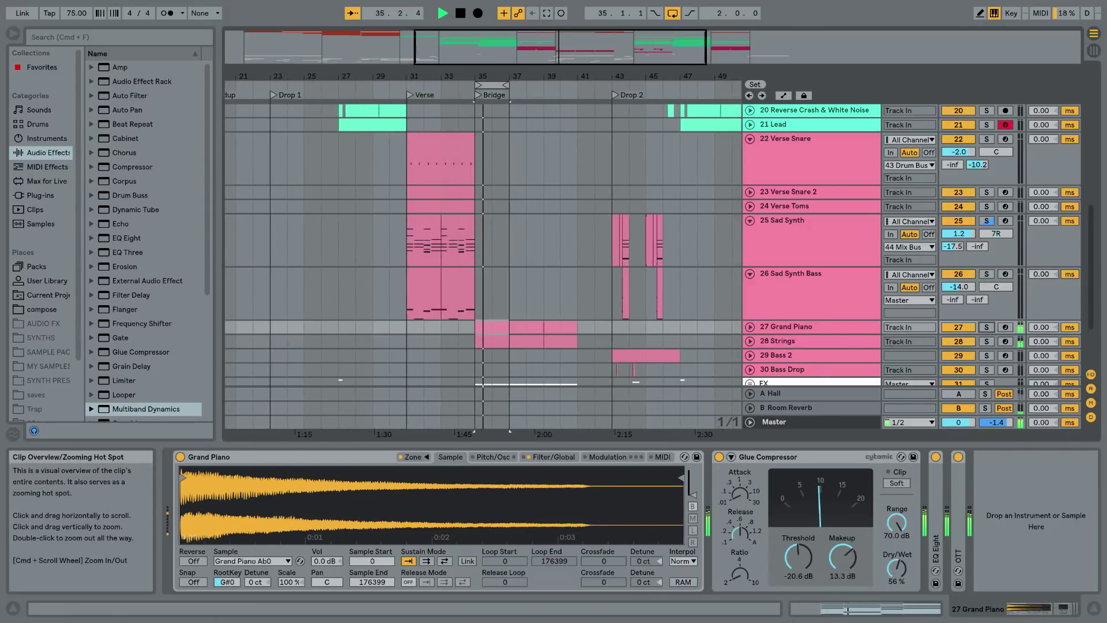
left_click_drag(497, 76, 513, 91)
left_click(750, 327)
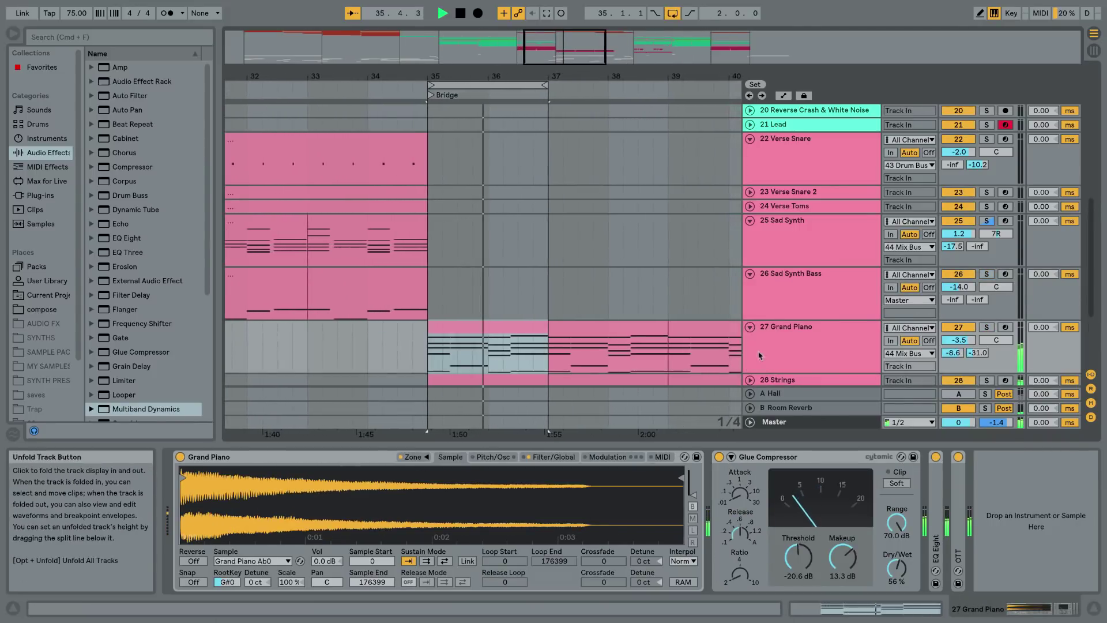
left_click(750, 380)
scroll(560, 232, "down", 5)
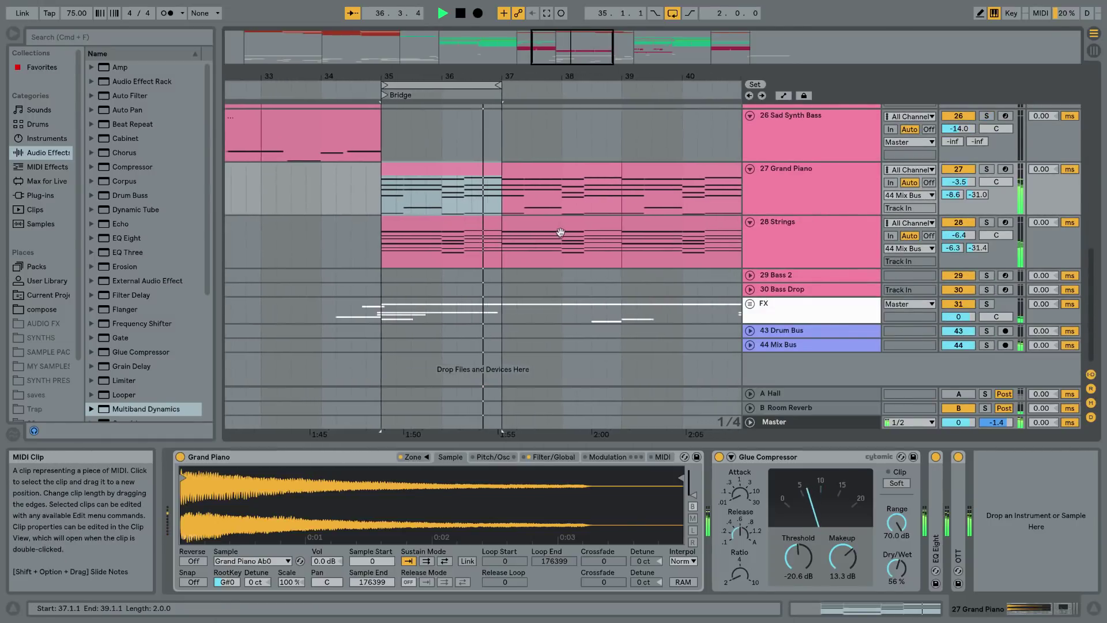
key("space")
Switch off the arrangement loop, solo the Grand Piano, and audition its first Bridge clip to demonstrate the OTT effect
left_click(773, 178)
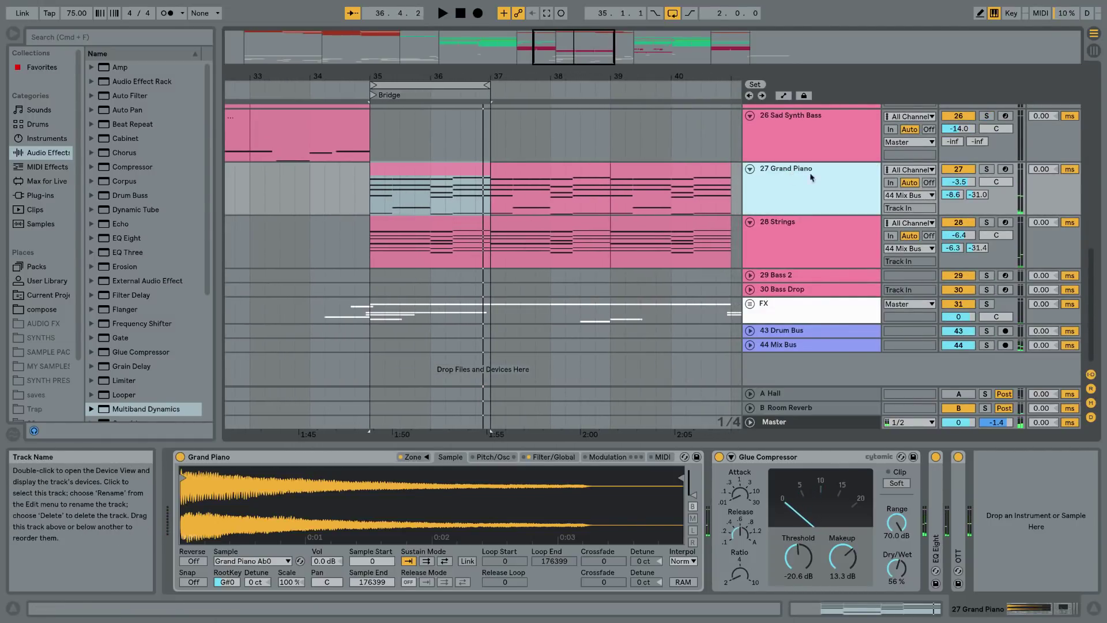
left_click(672, 12)
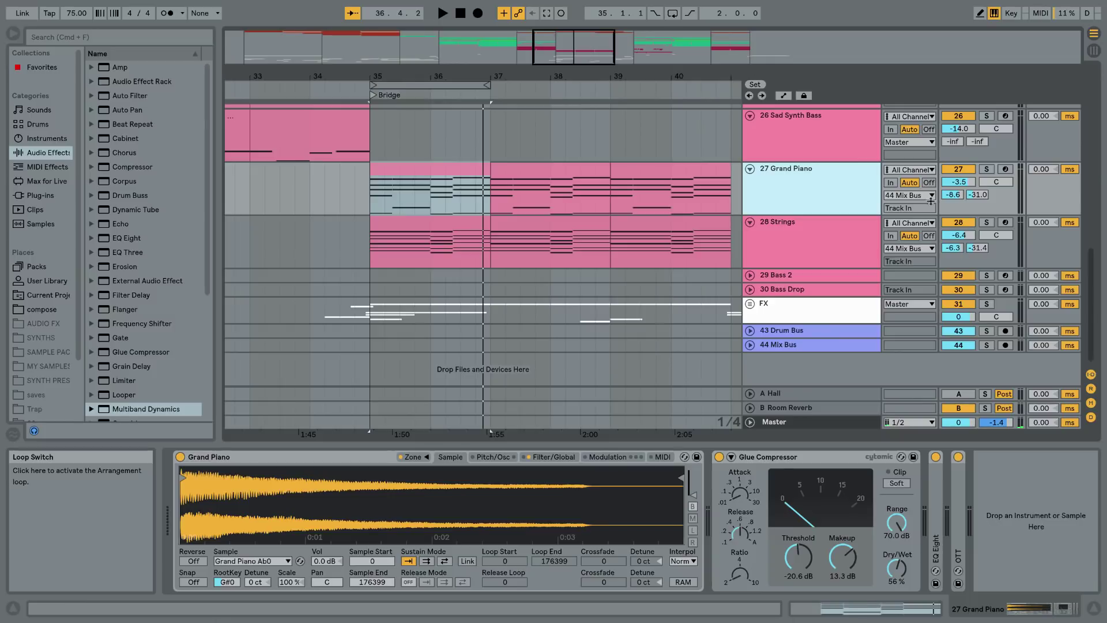
left_click(987, 169)
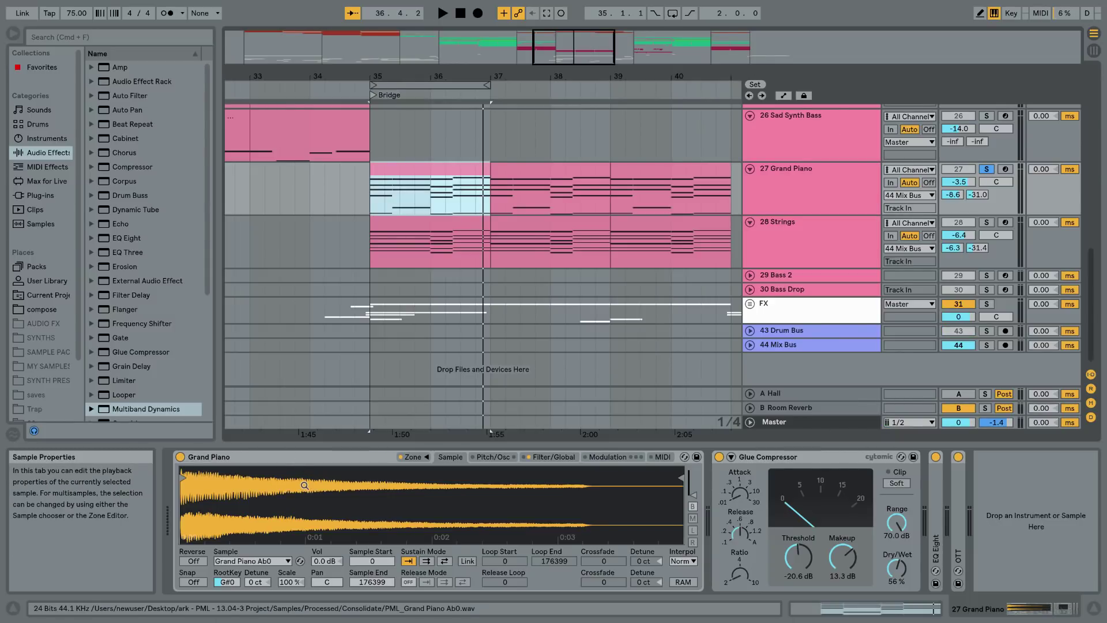
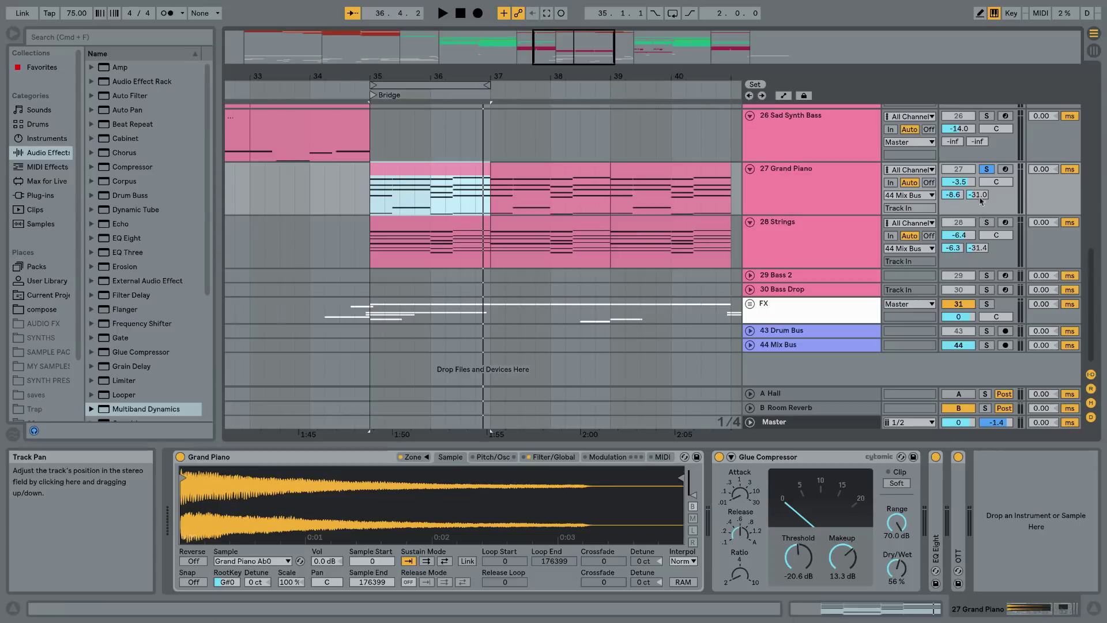
key("space")
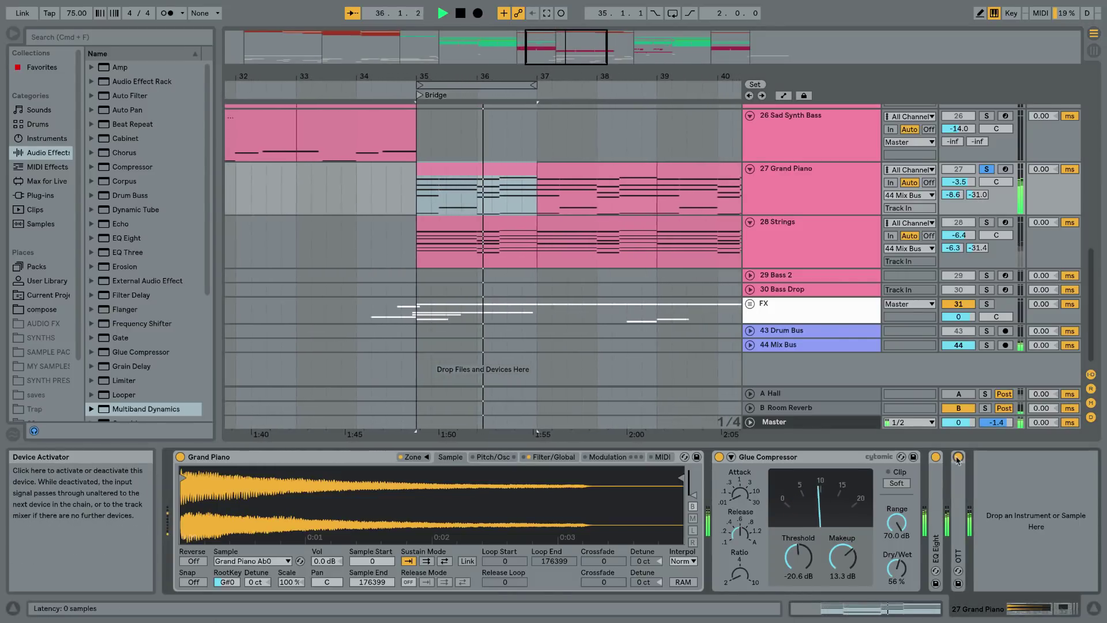
key("space")
left_click(958, 458)
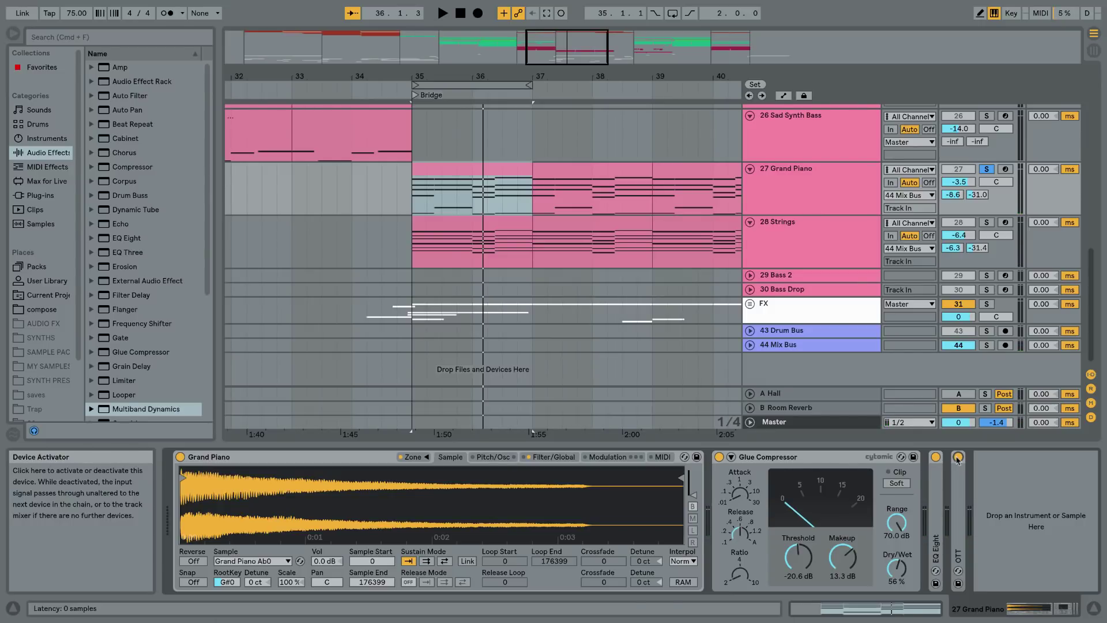
Solo the Strings track and audition its first Bridge clip, comparing the sound with OTT bypassed and active
left_click(447, 231)
key("space")
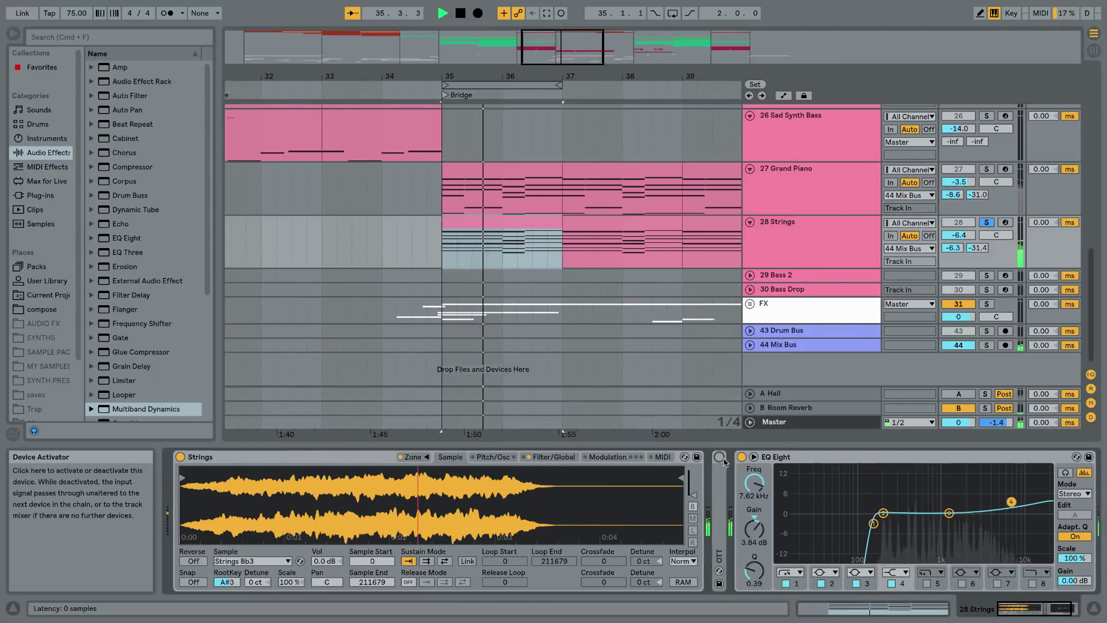
left_click(742, 458)
left_click(743, 458)
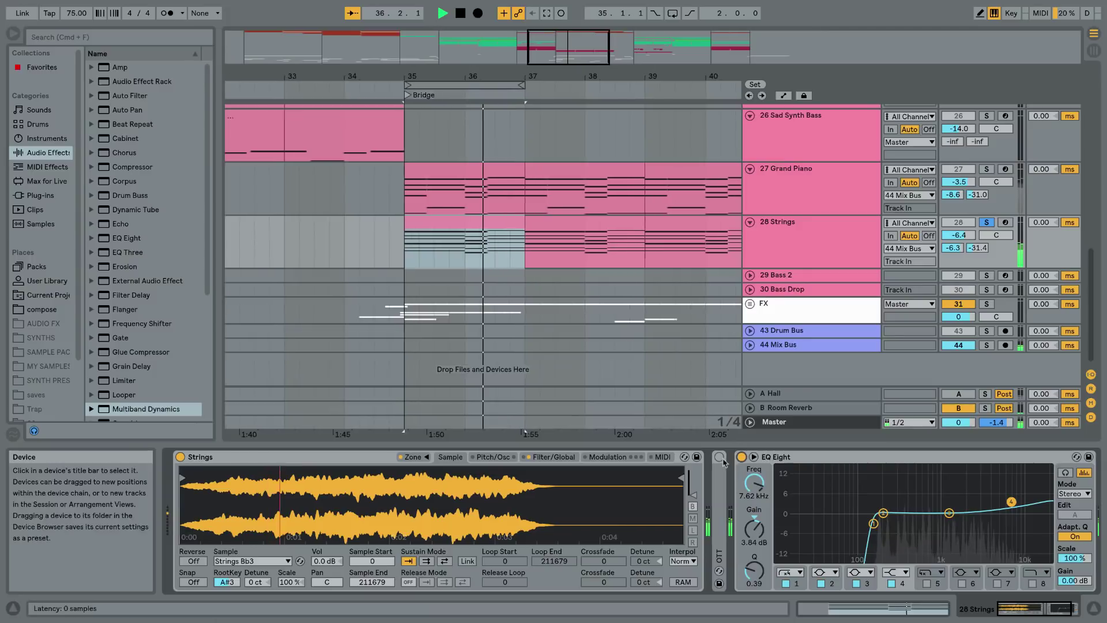
key("space")
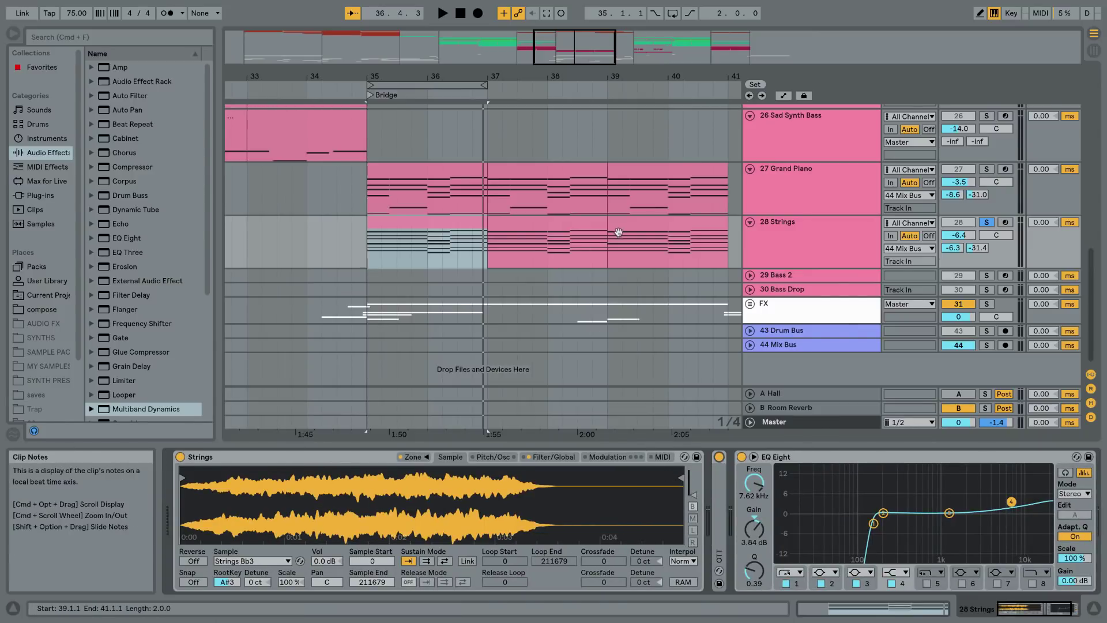
Show the device chain of the Music Box & Celesta track
scroll(885, 244, "up", 15)
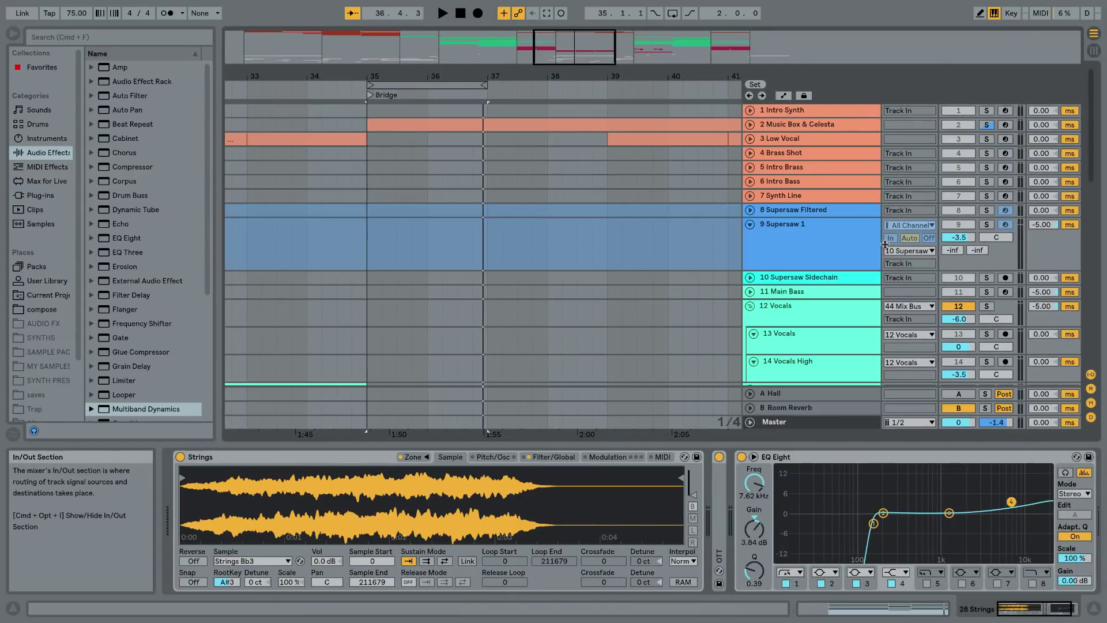
left_click(791, 124)
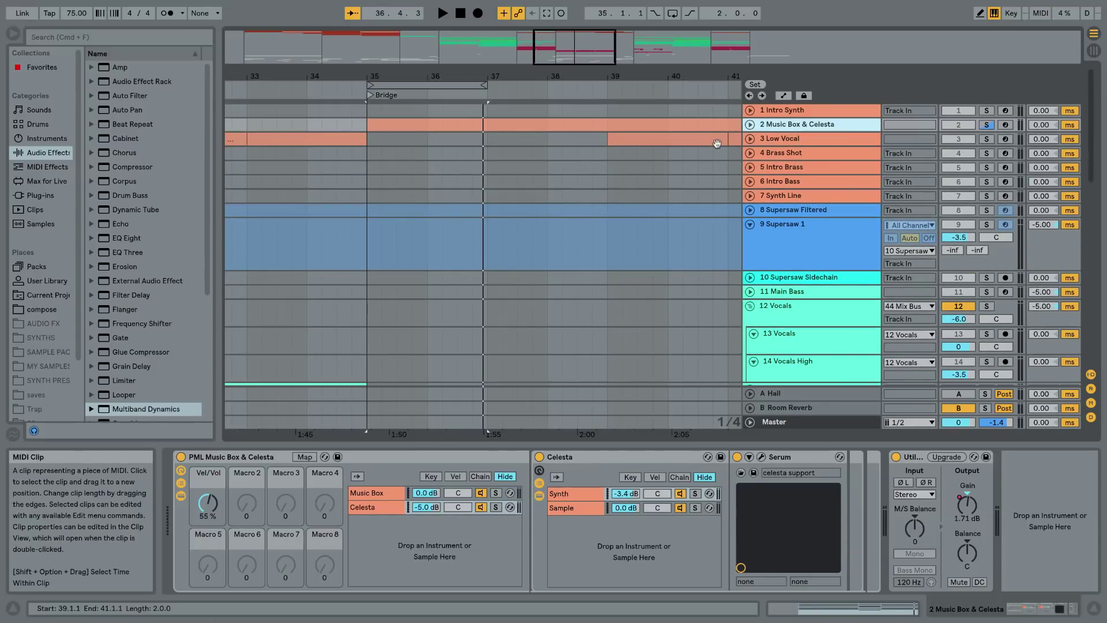
Locate Drop 2 at bar 43 and look over its clips from the Supersaw down to the Bass Drop track
left_click(721, 140)
left_click_drag(714, 75, 703, 44)
left_click_drag(482, 76, 508, 66)
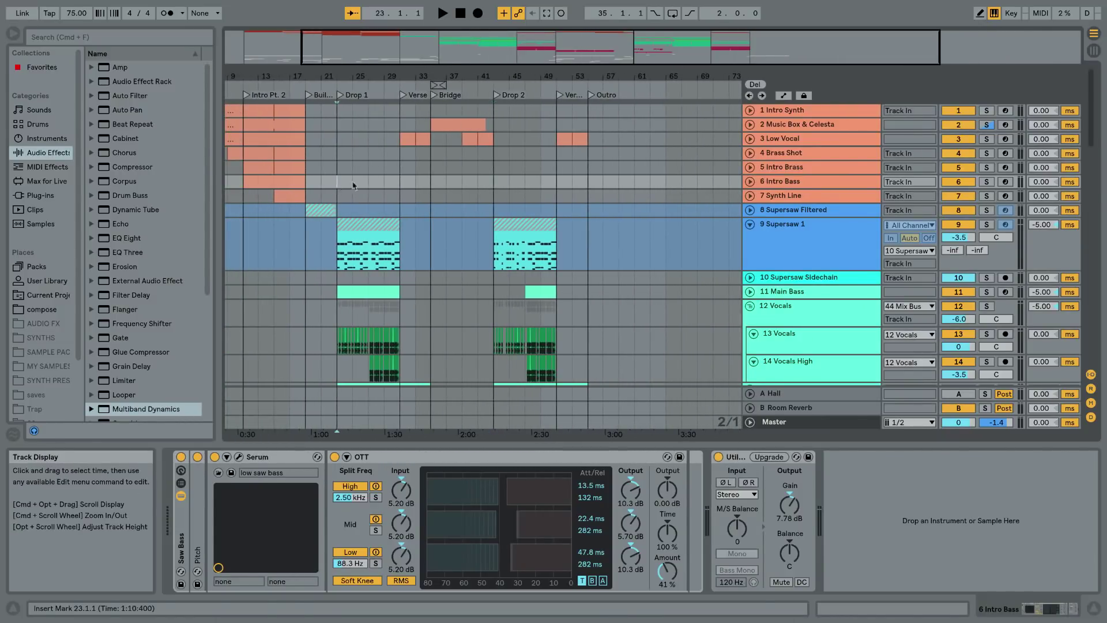
left_click_drag(354, 186, 397, 183)
left_click(501, 186)
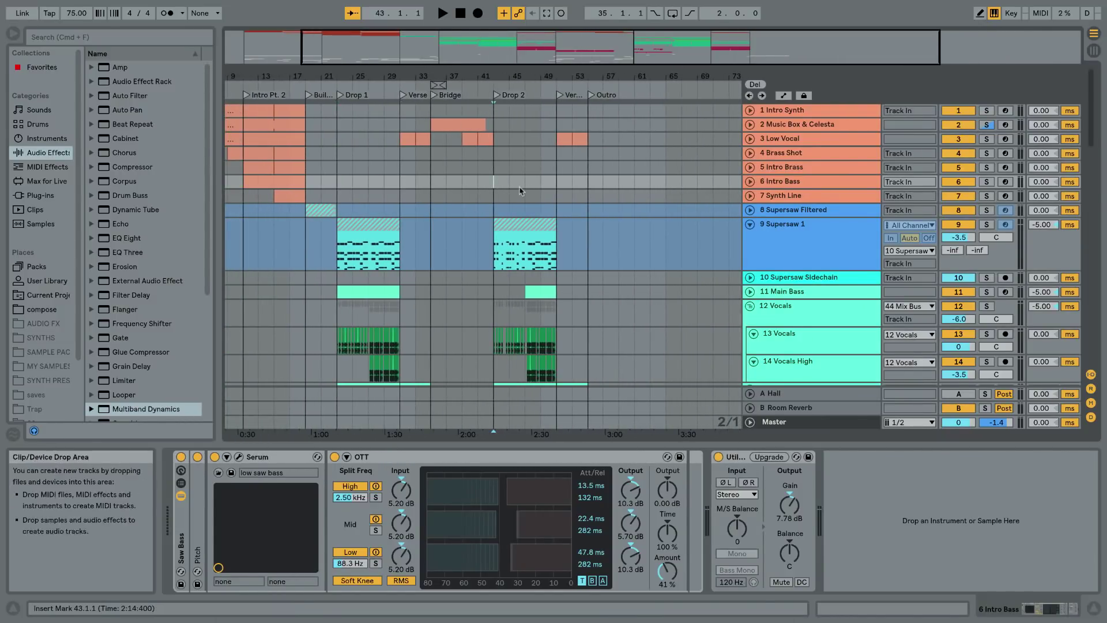
scroll(508, 178, "down", 10)
scroll(517, 174, "up", 7)
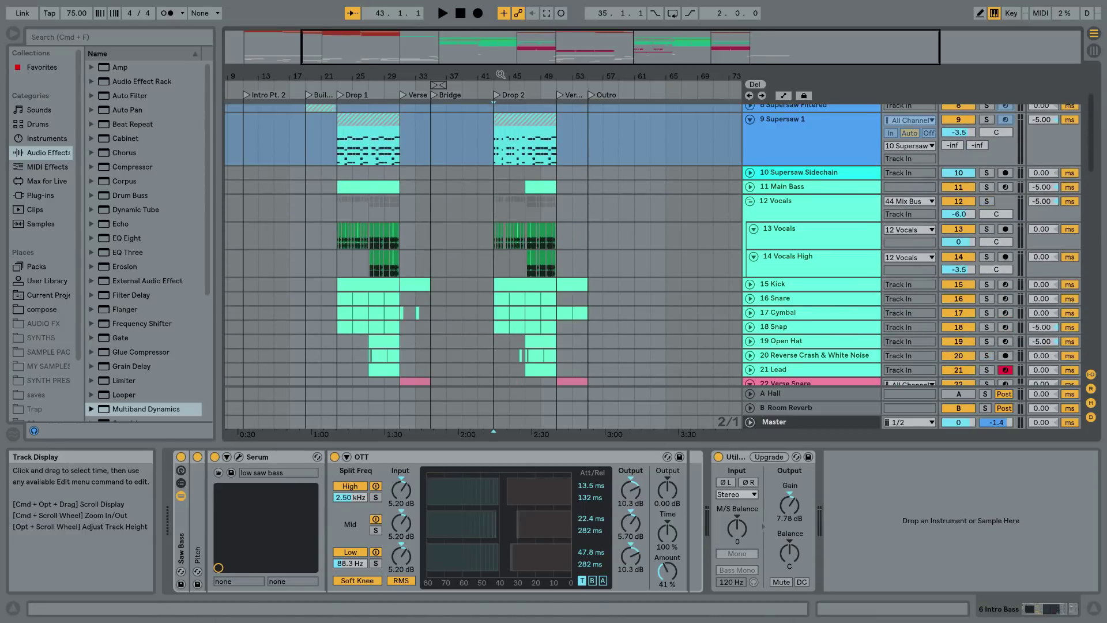
left_click_drag(499, 72, 435, 71)
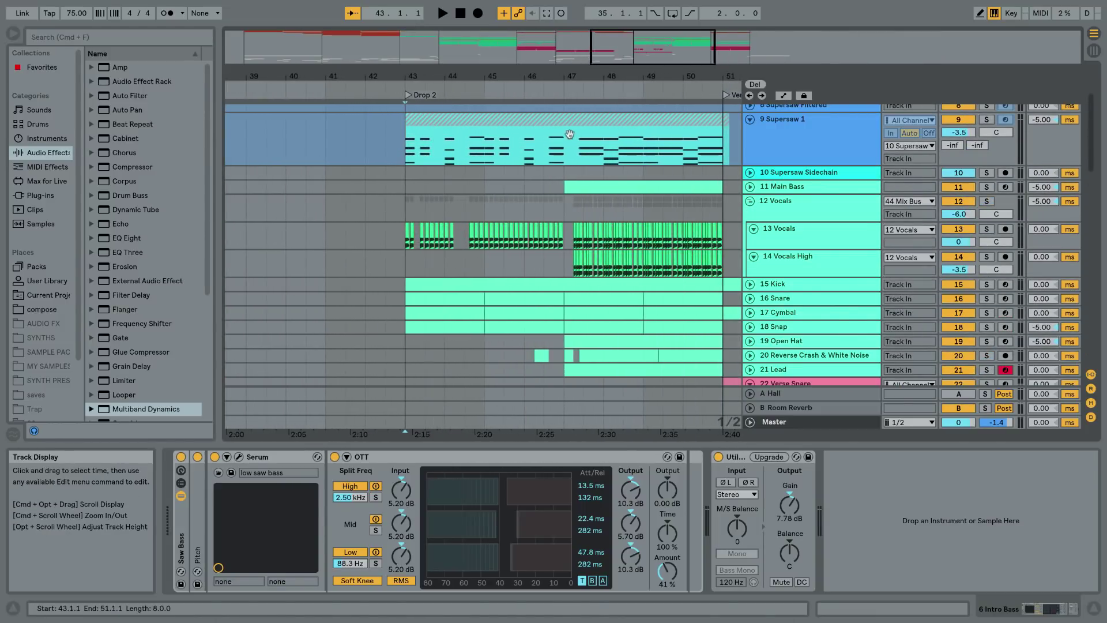
scroll(435, 169, "down", 10)
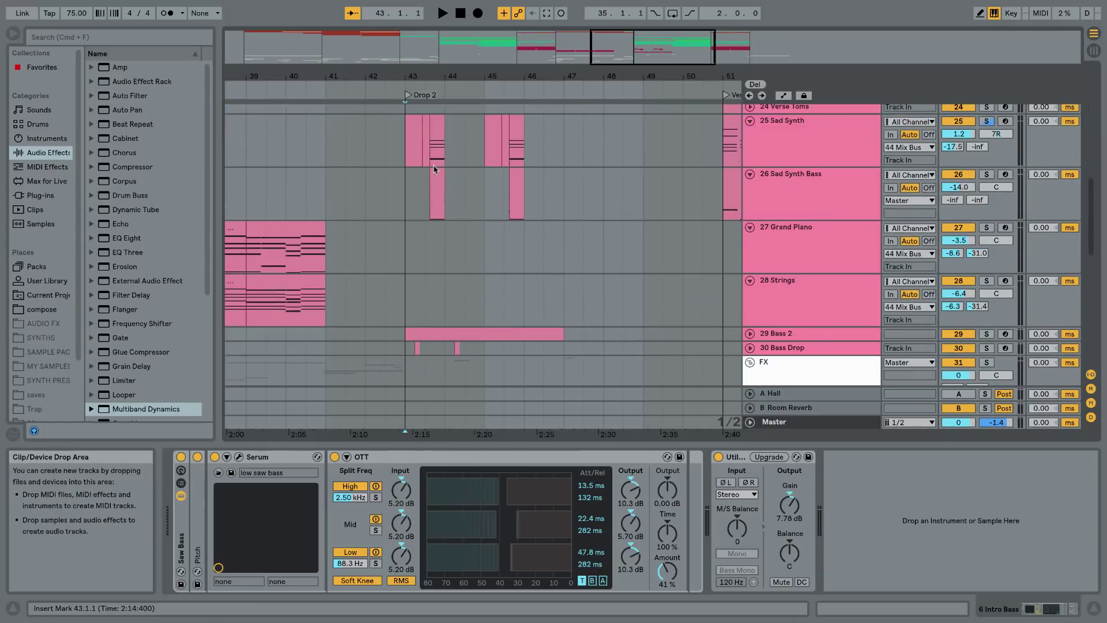
left_click_drag(418, 76, 418, 112)
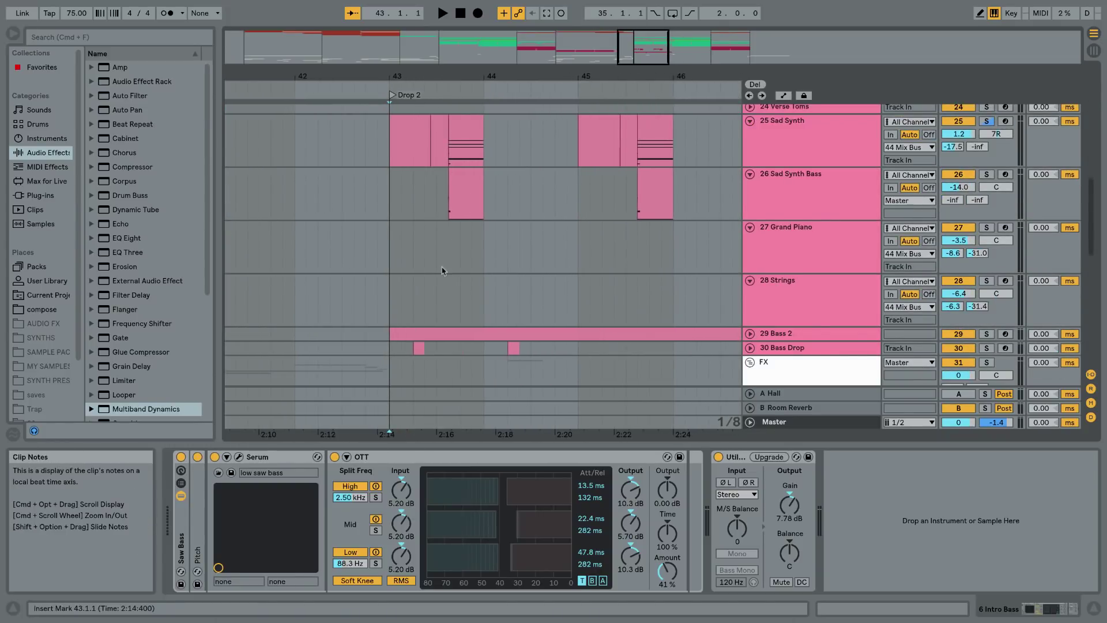
Unfold the Bass Drop track and play the opening two bars of Drop 2 from 43.1.1 with all tracks
left_click(750, 348)
scroll(577, 225, "up", 8)
scroll(487, 183, "up", 6)
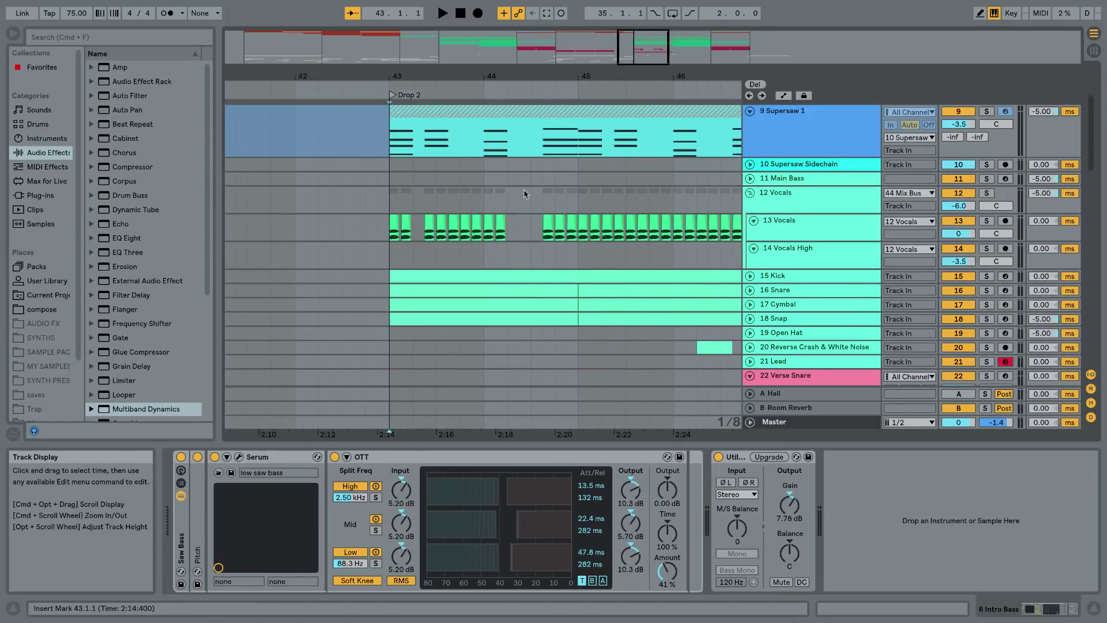
left_click_drag(391, 231, 403, 234)
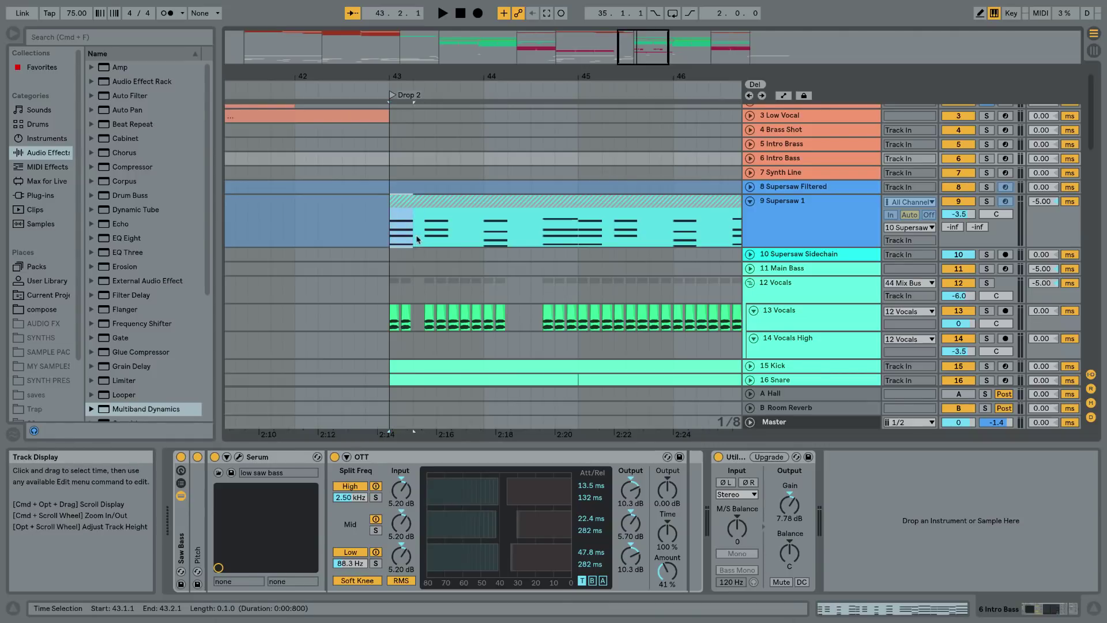
left_click(391, 231)
key("space")
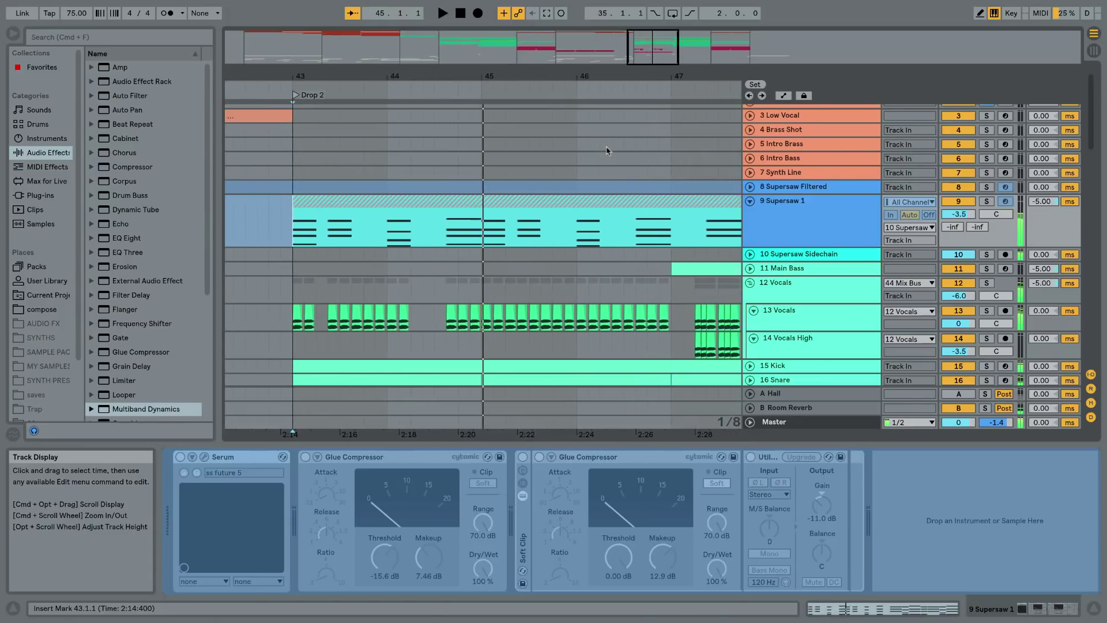
Audition the short gap after the first Supersaw chord of Drop 2, starting at 43.2.1
left_click(295, 266)
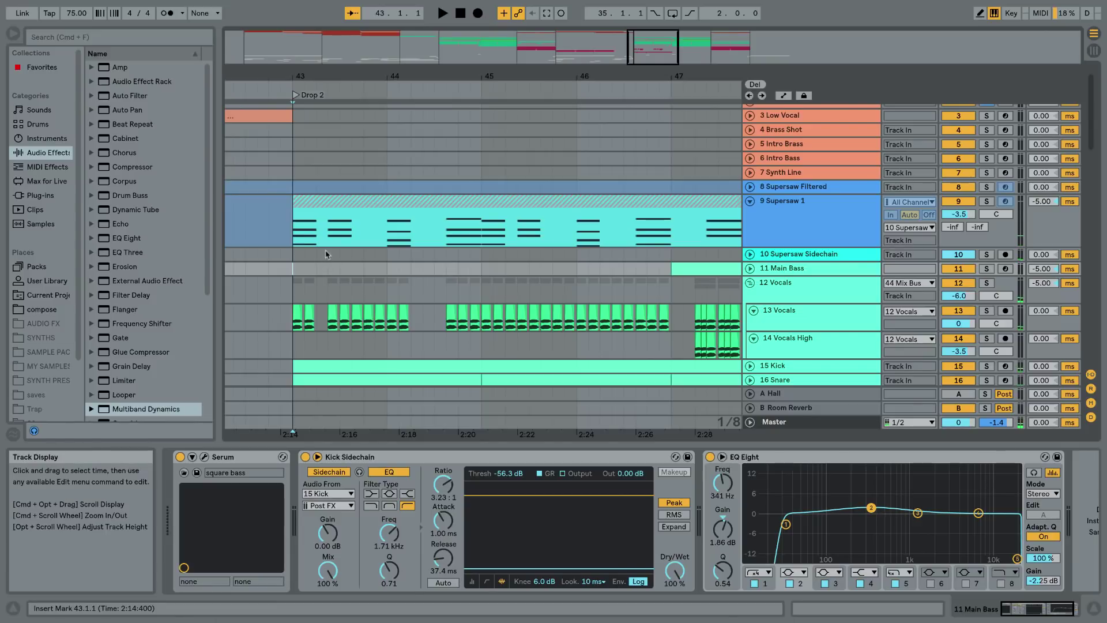
left_click_drag(386, 73, 460, 148)
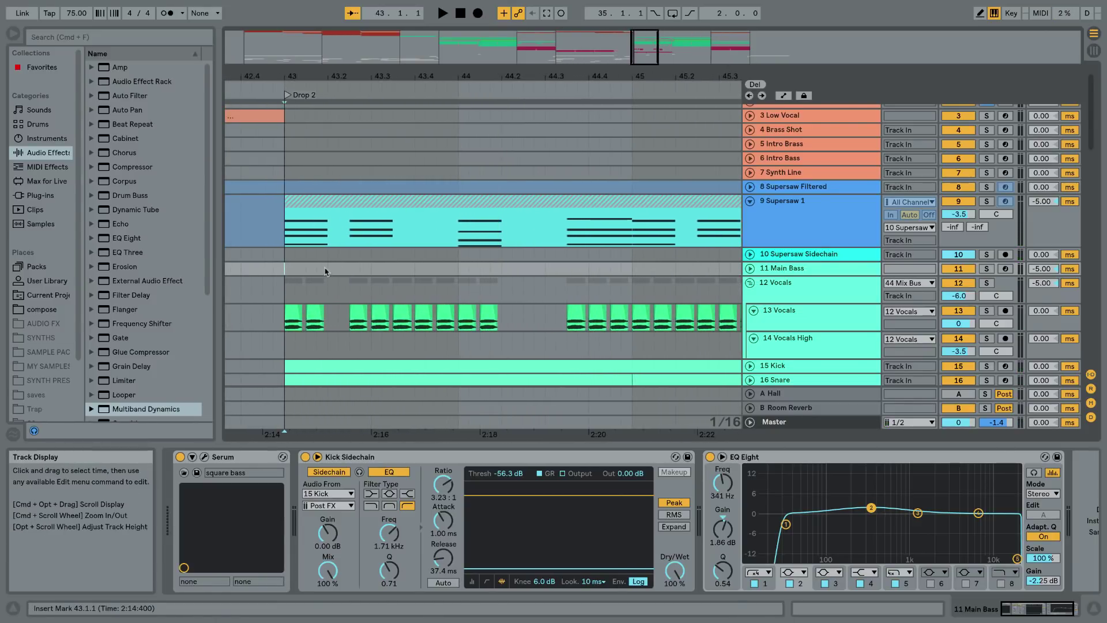
key("space")
key("space")
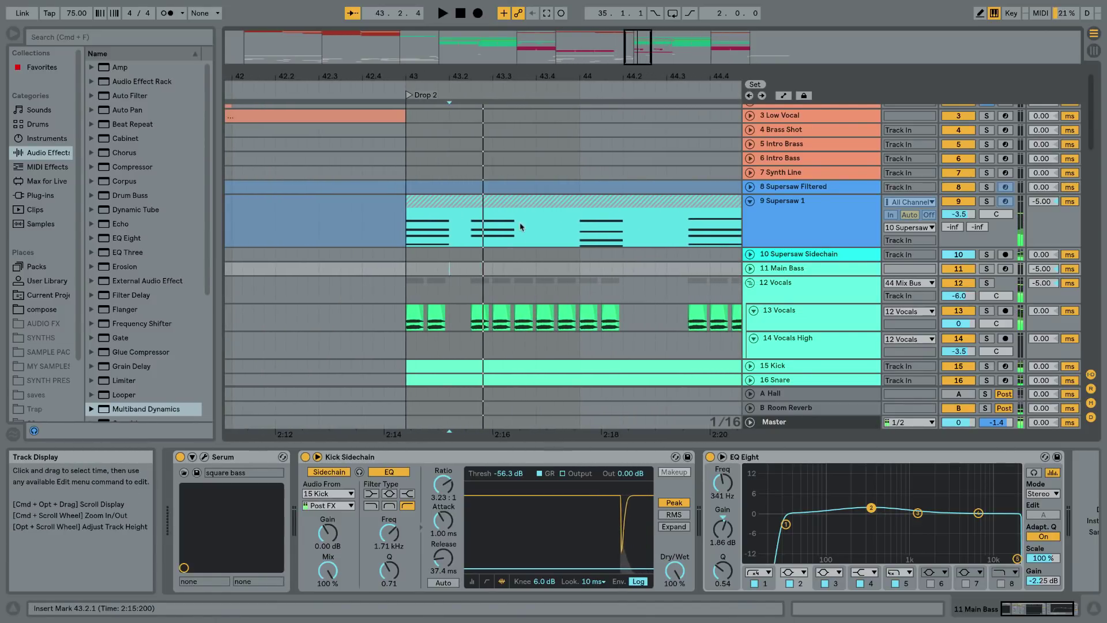
Show the Distortion and Hyper/Dimension effects in the Bass Drop's Serum and audition its first Drop 2 clip in solo
scroll(520, 225, "down", 10)
scroll(520, 225, "down", 5)
left_click(499, 207)
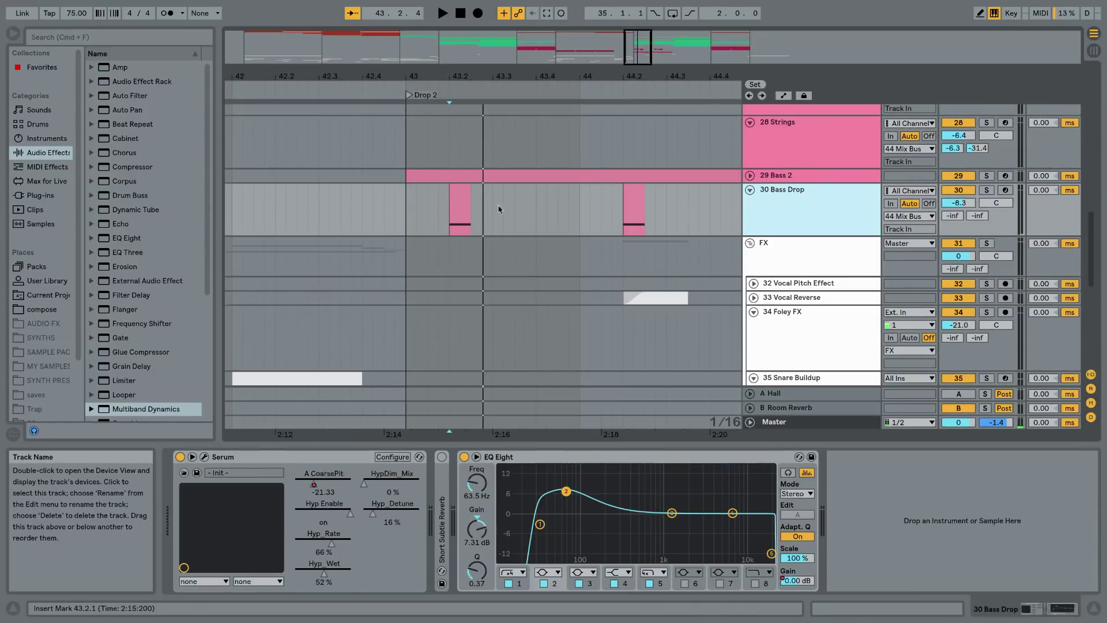
left_click(464, 192)
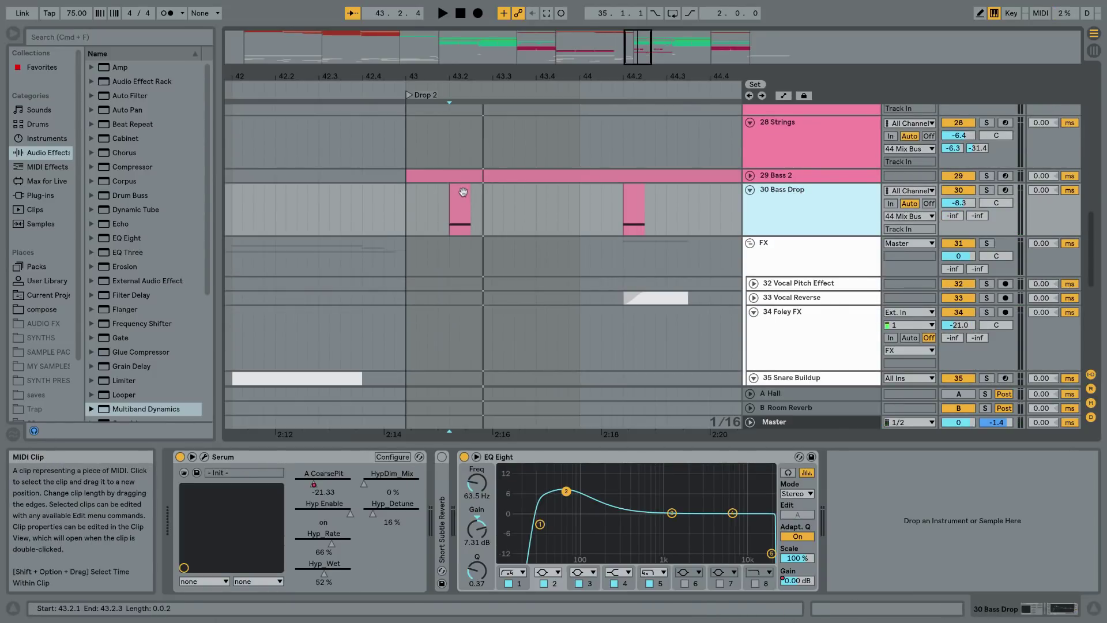
left_click(205, 456)
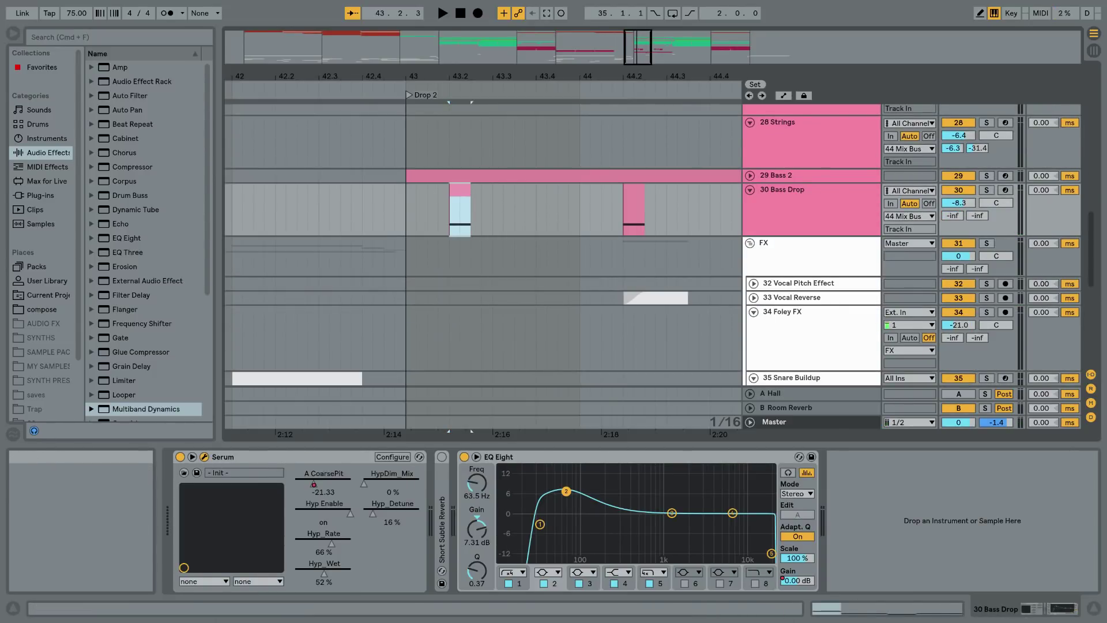
left_click(676, 90)
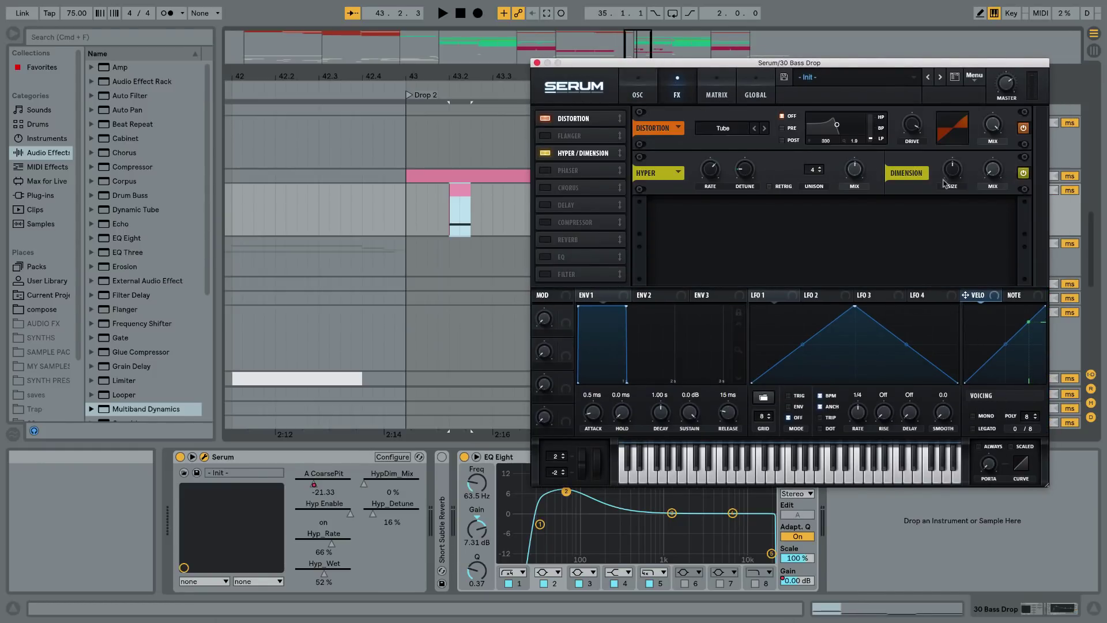
left_click(537, 63)
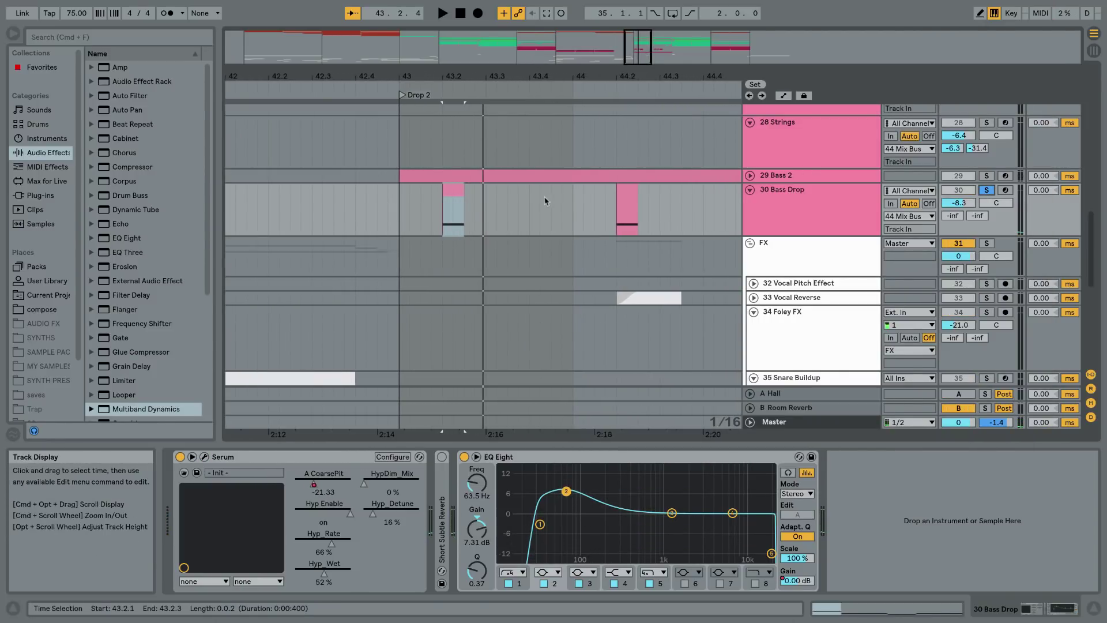
Play the second gap between the Supersaw chords from 43.3.3 with all tracks active
scroll(601, 175, "up", 15)
scroll(603, 184, "down", 5)
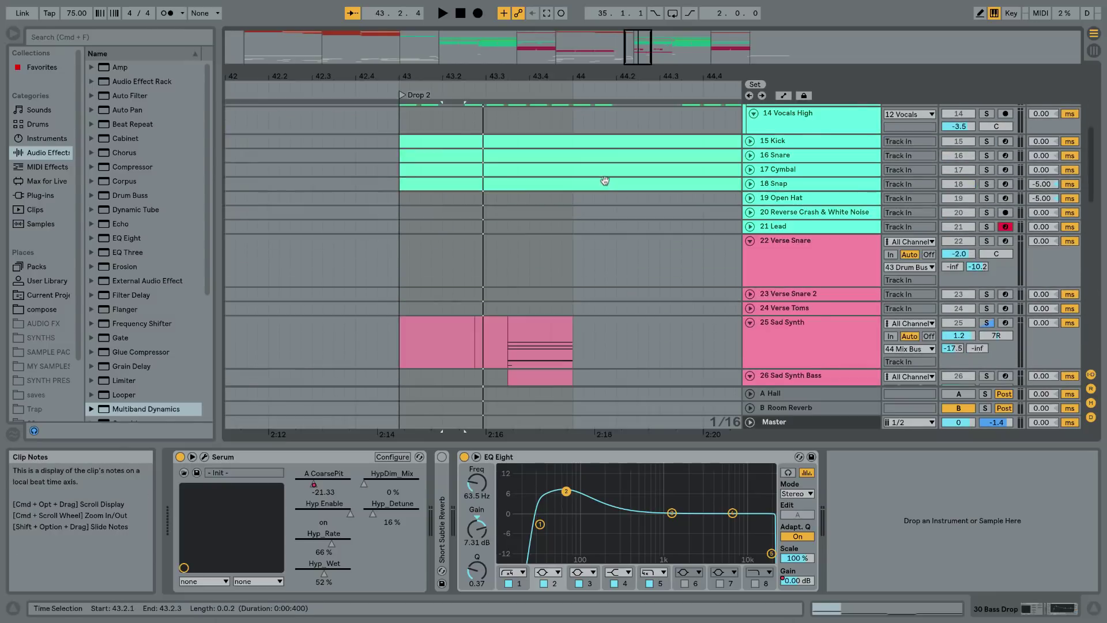
scroll(603, 183, "up", 8)
left_click(508, 238)
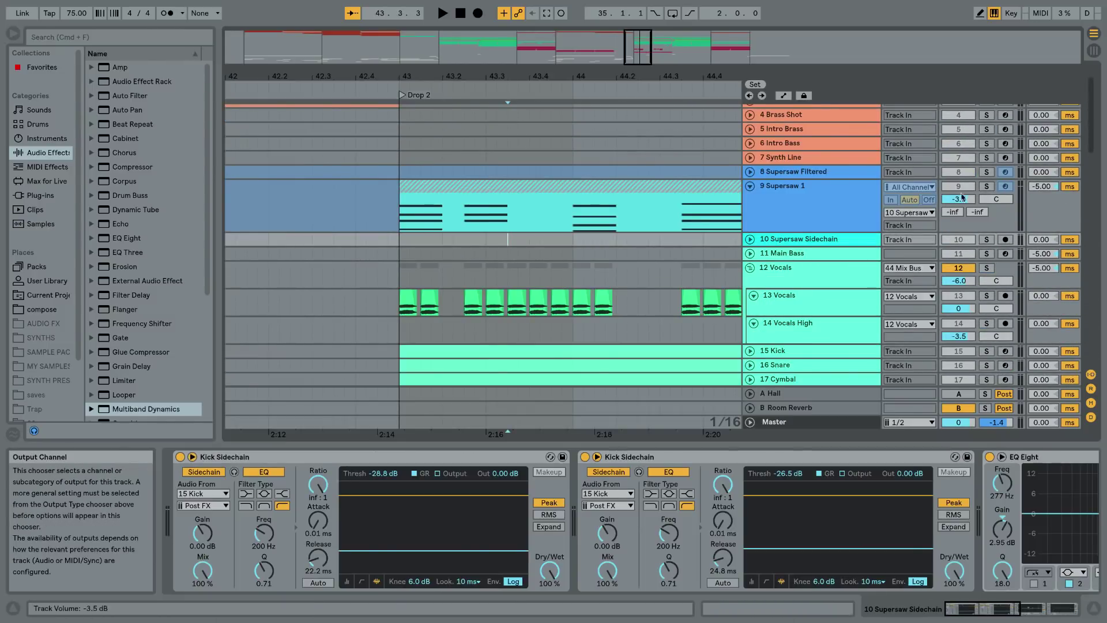
key("space")
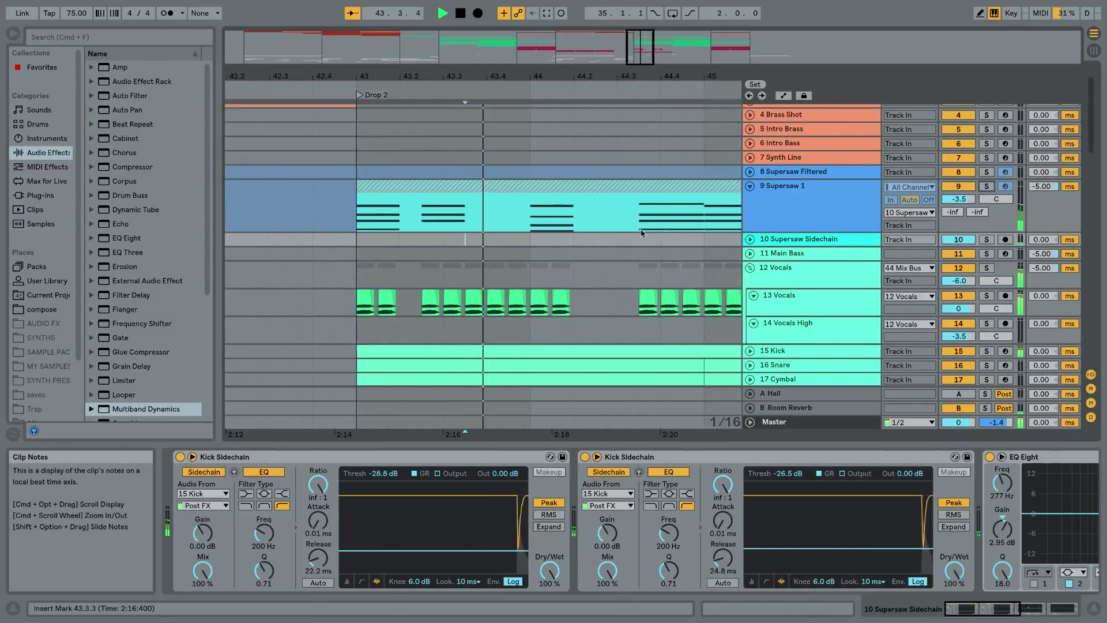
Solo Sad Synth and Sad Synth Bass and audition their clips from 43.3.3 to 44.1.1
scroll(567, 229, "down", 15)
scroll(567, 229, "up", 4)
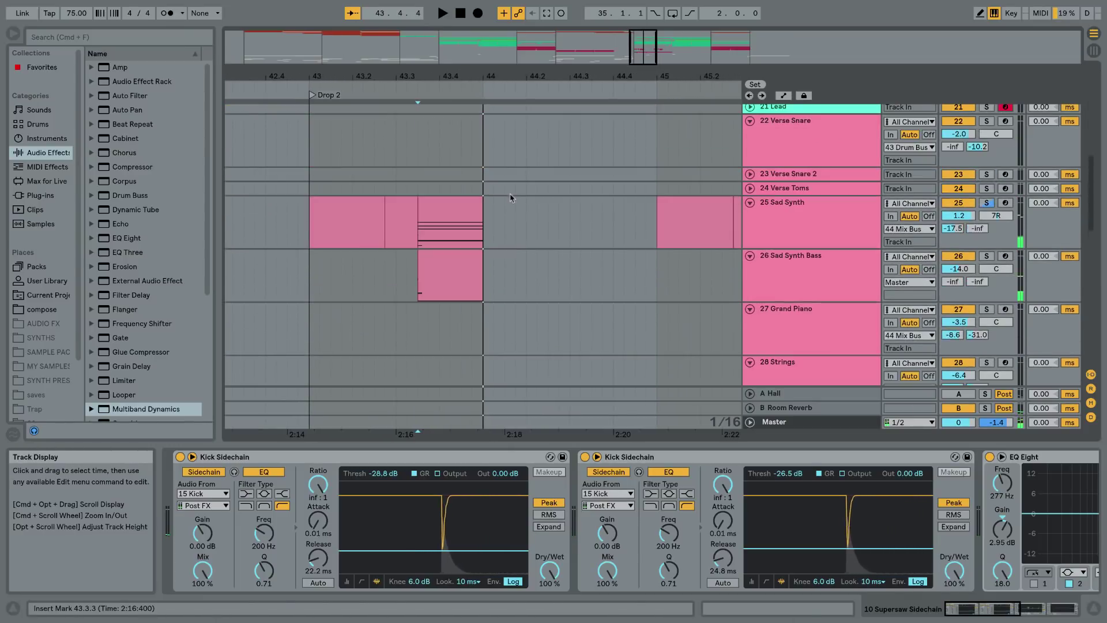
left_click(449, 222)
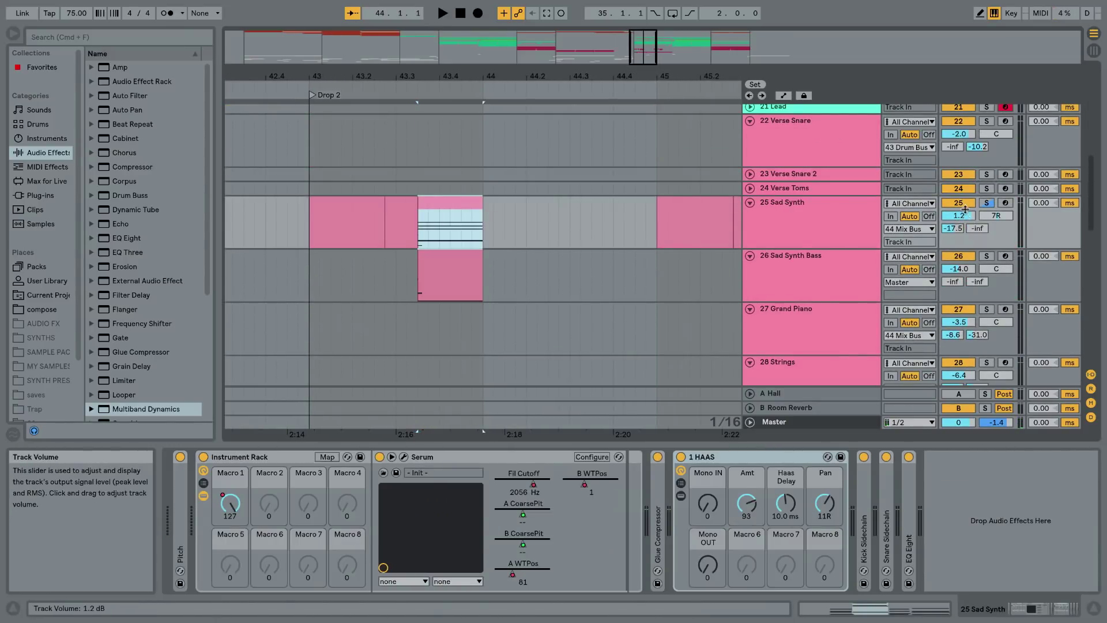
left_click(987, 204)
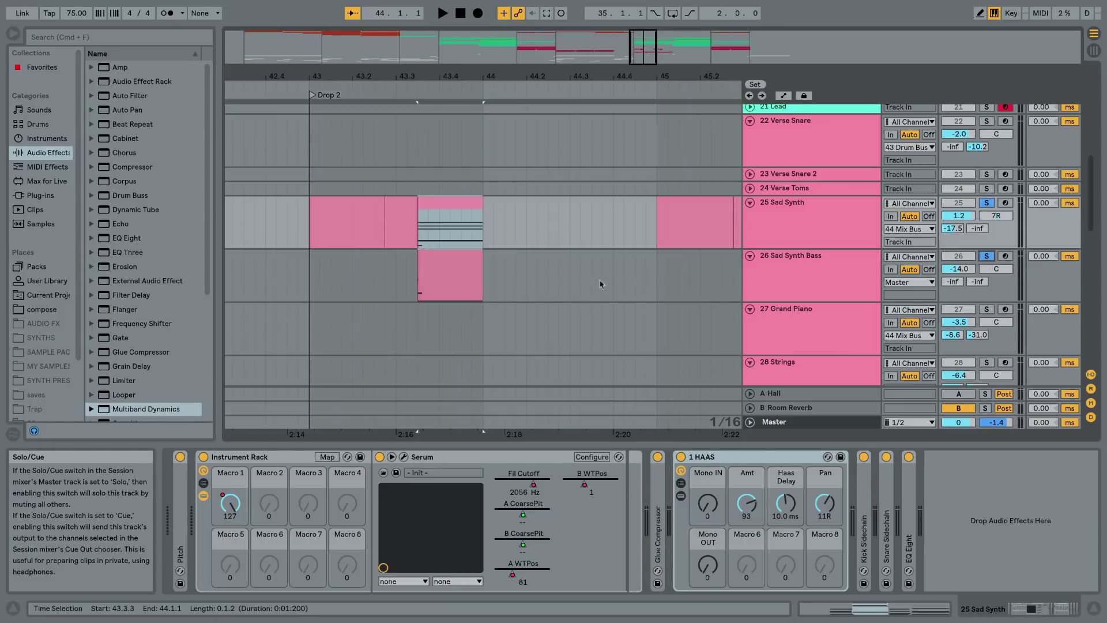
key("space")
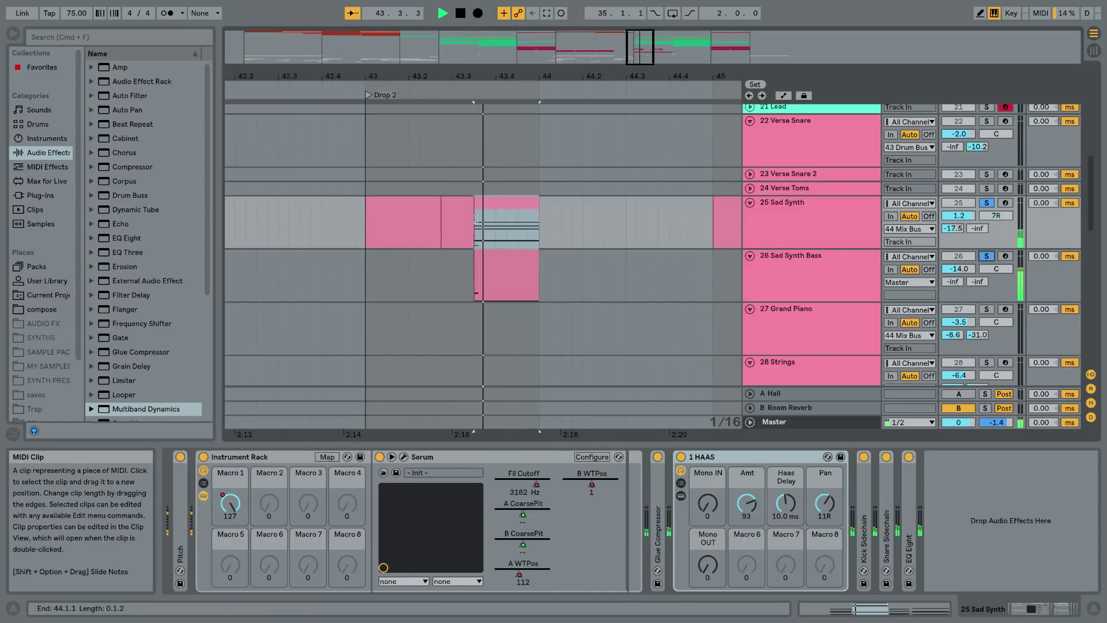
key("space")
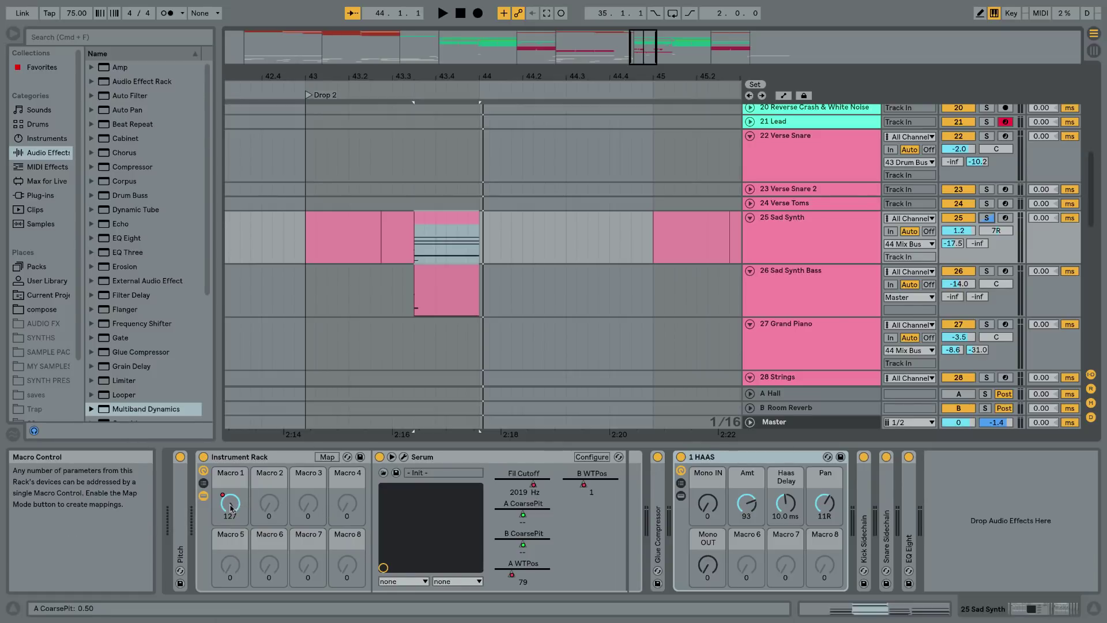
Show the automation lanes and enlarge the Sad Synth track to examine its Serum Fil Cutoff envelope in Drop 2
key("a")
left_click_drag(455, 76, 457, 139)
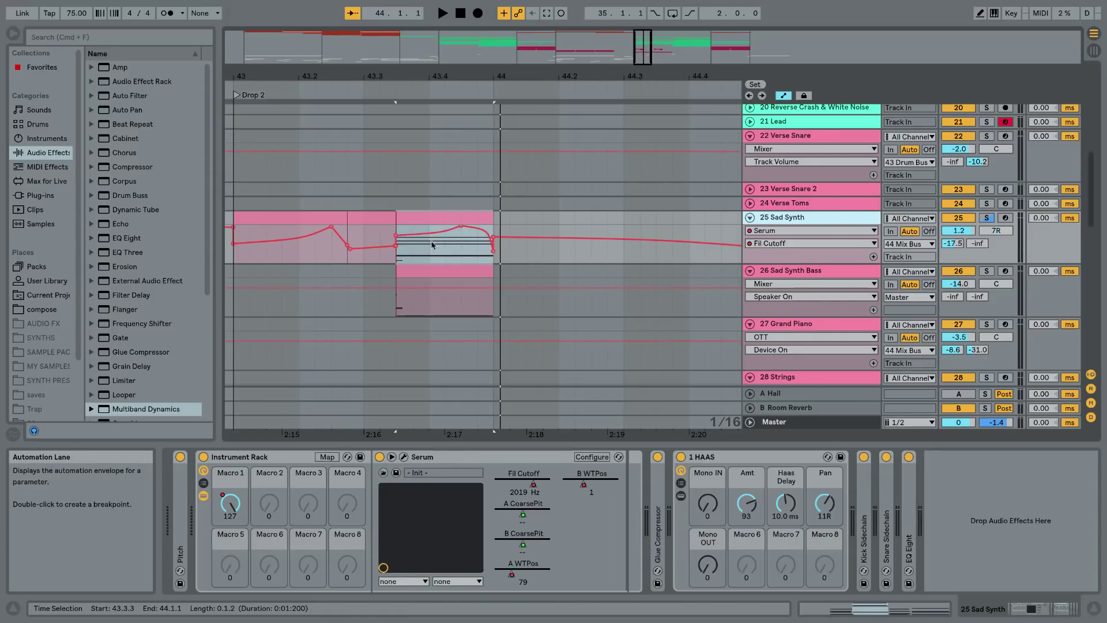
left_click_drag(796, 263, 791, 366)
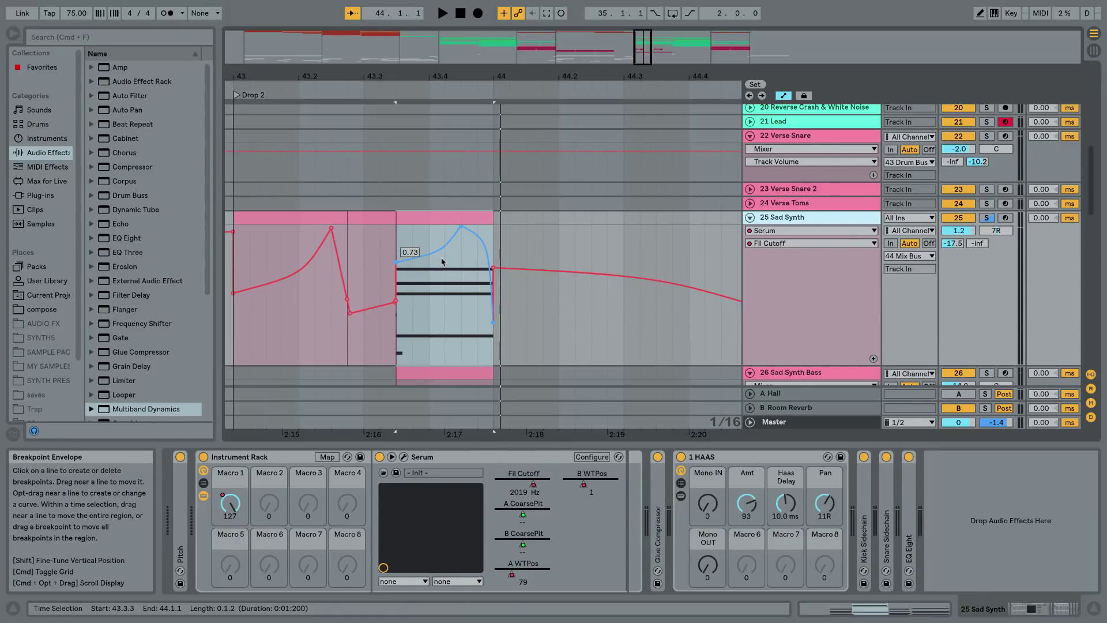
left_click_drag(442, 259, 442, 260)
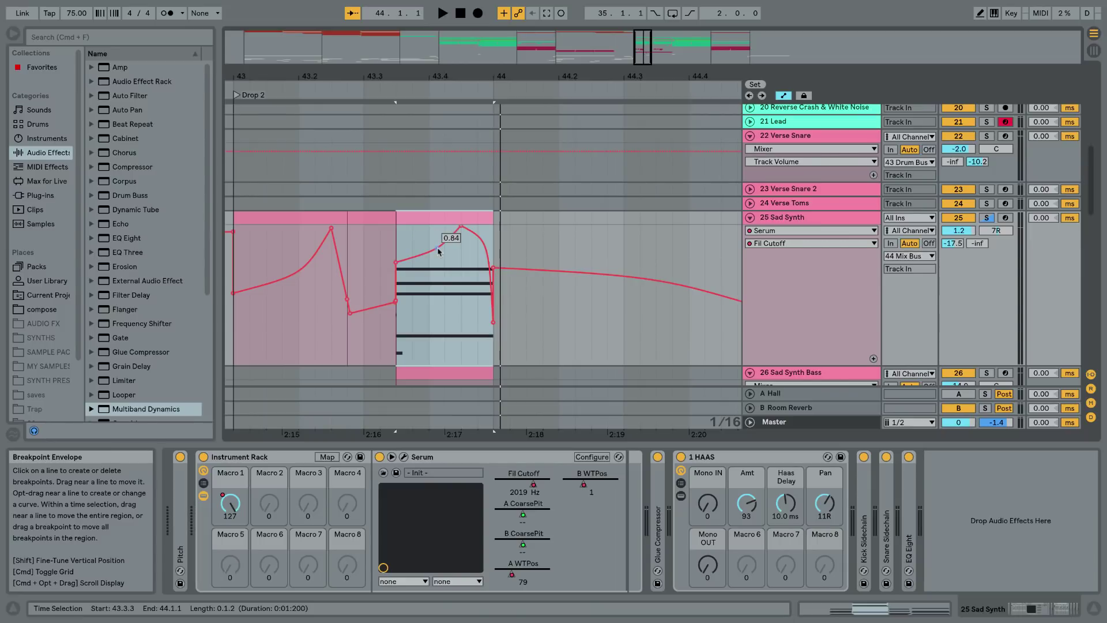
scroll(631, 225, "up", 3)
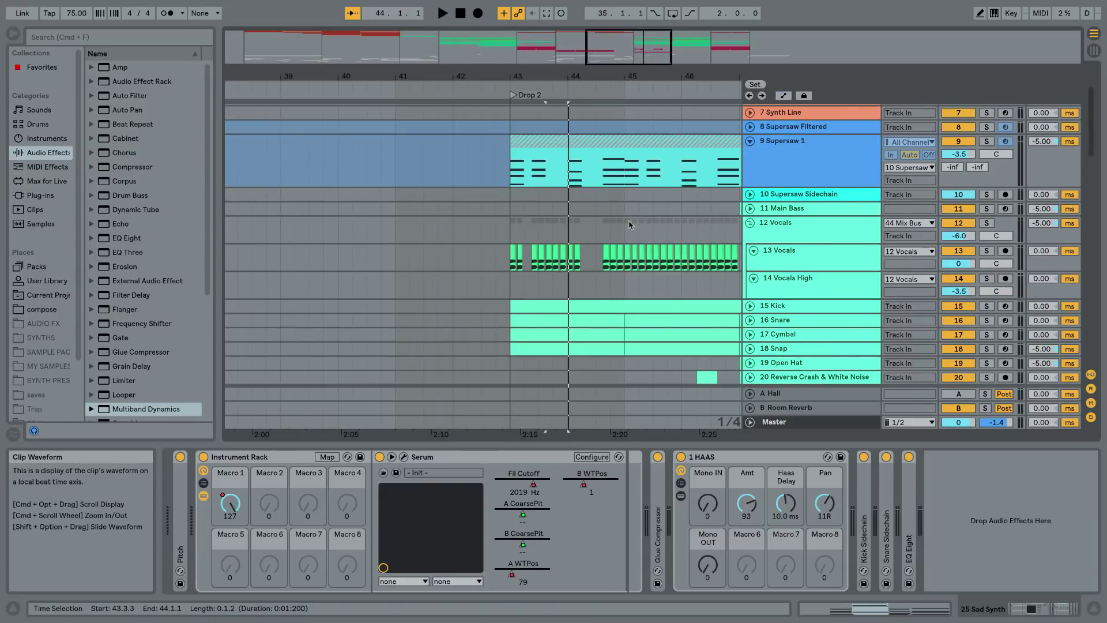
Audition the following gaps between the Supersaw chords with all tracks, including playback from 45.3.3 past bar 47
left_click_drag(587, 75, 587, 130)
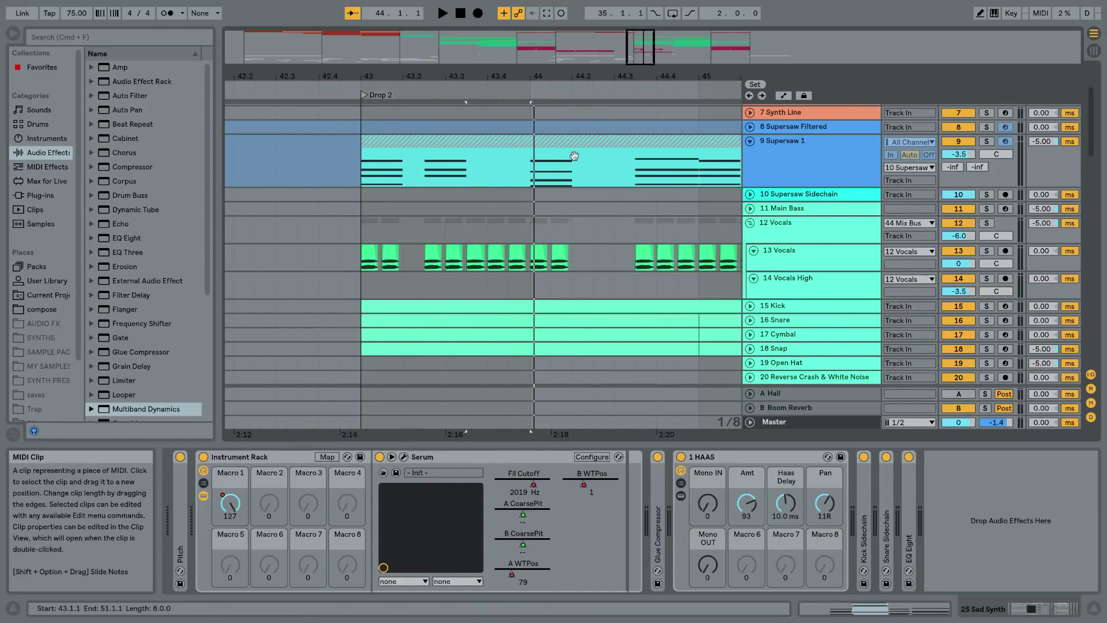
left_click(578, 165)
left_click(579, 196)
key("space")
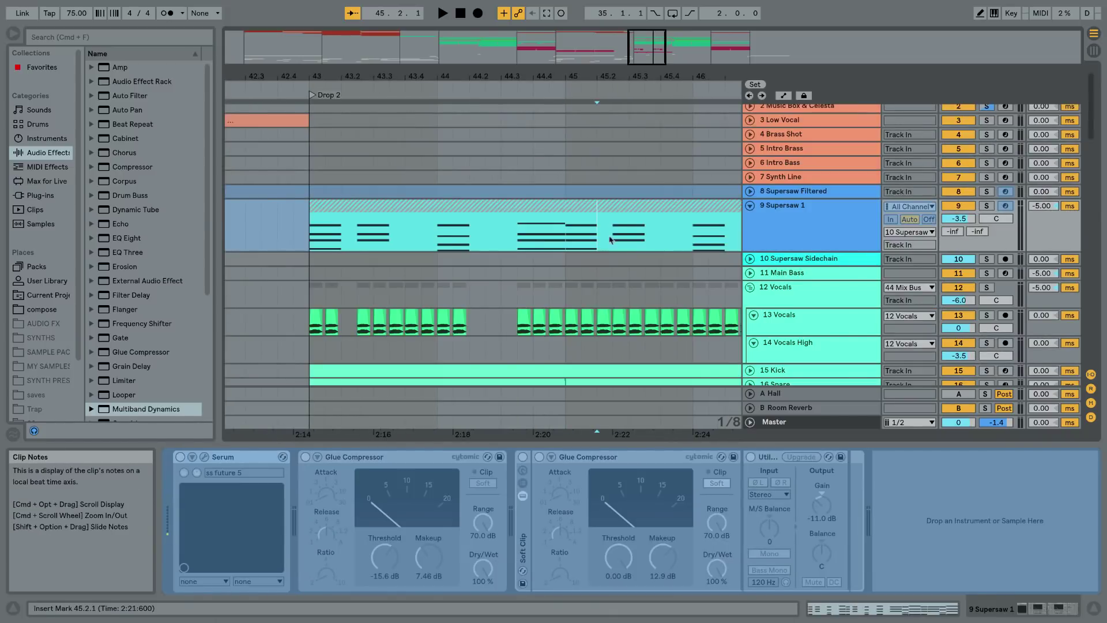
left_click(570, 263)
key("space")
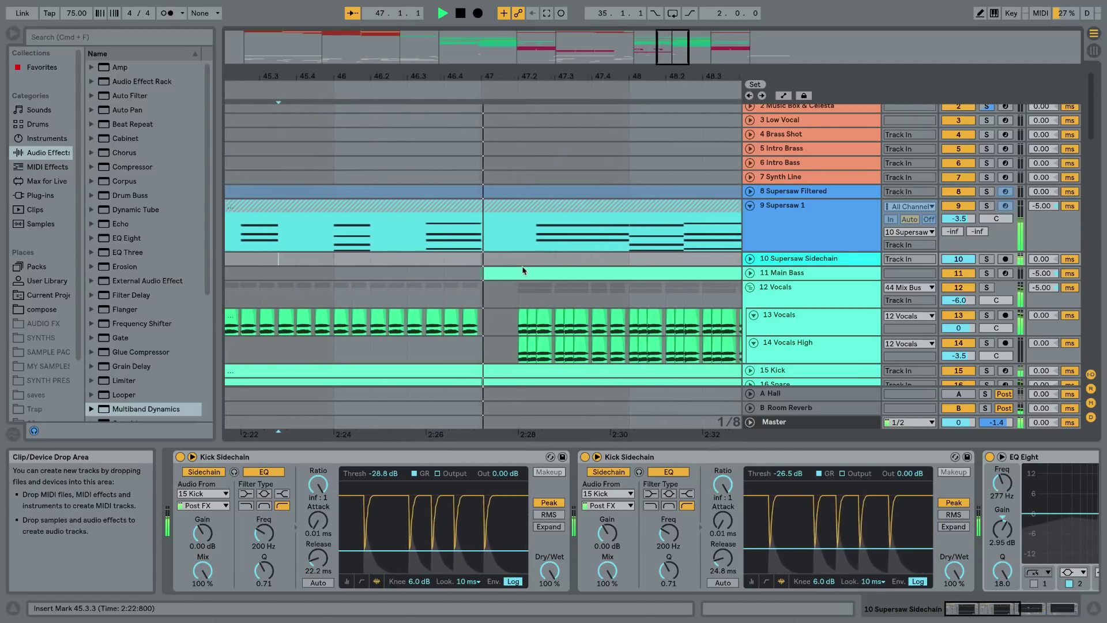
key("space")
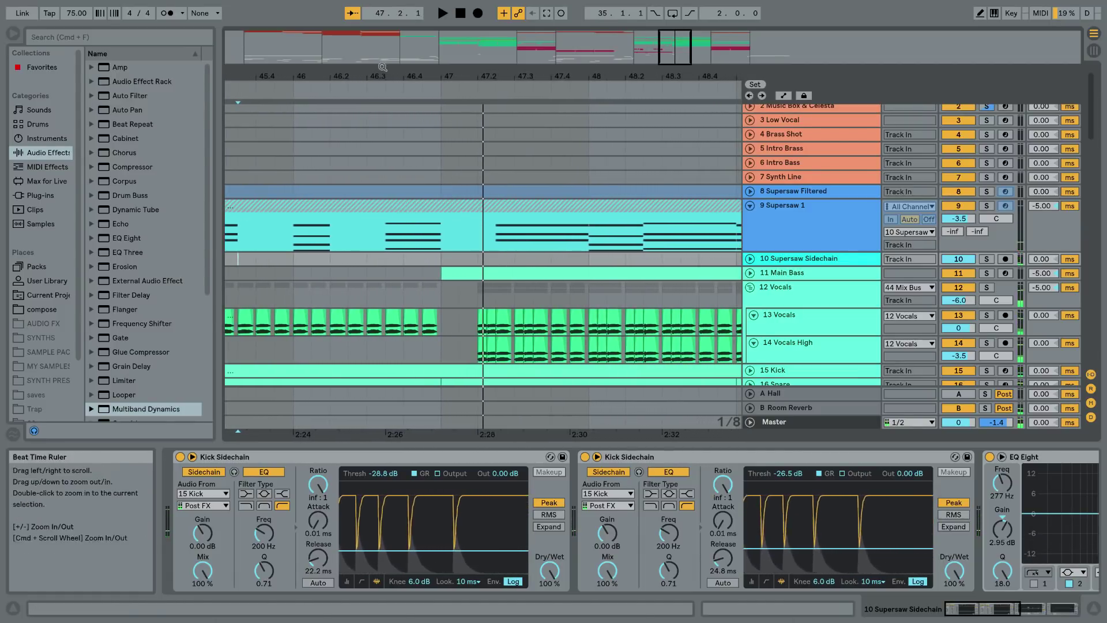
Mark the gaps between the Supersaw chords on the Supersaw Sidechain track, from 45.3.3 to 46.1.1 and from 46.2.1 to 46.3.3
left_click_drag(346, 77, 477, 75)
left_click_drag(376, 260, 397, 261)
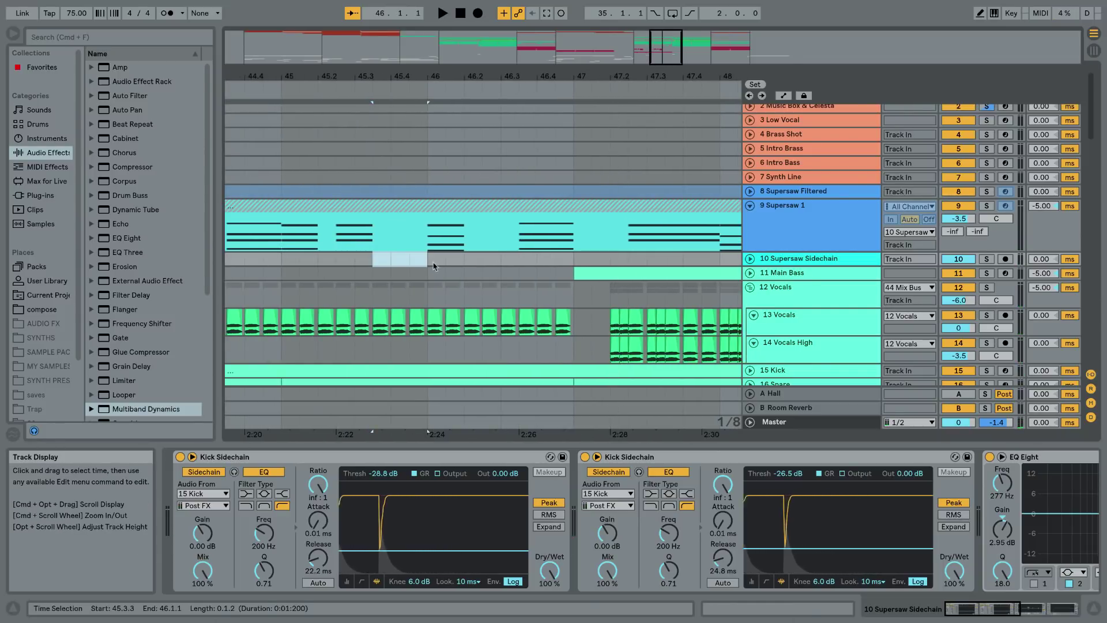
left_click(465, 264)
left_click_drag(465, 261, 519, 262)
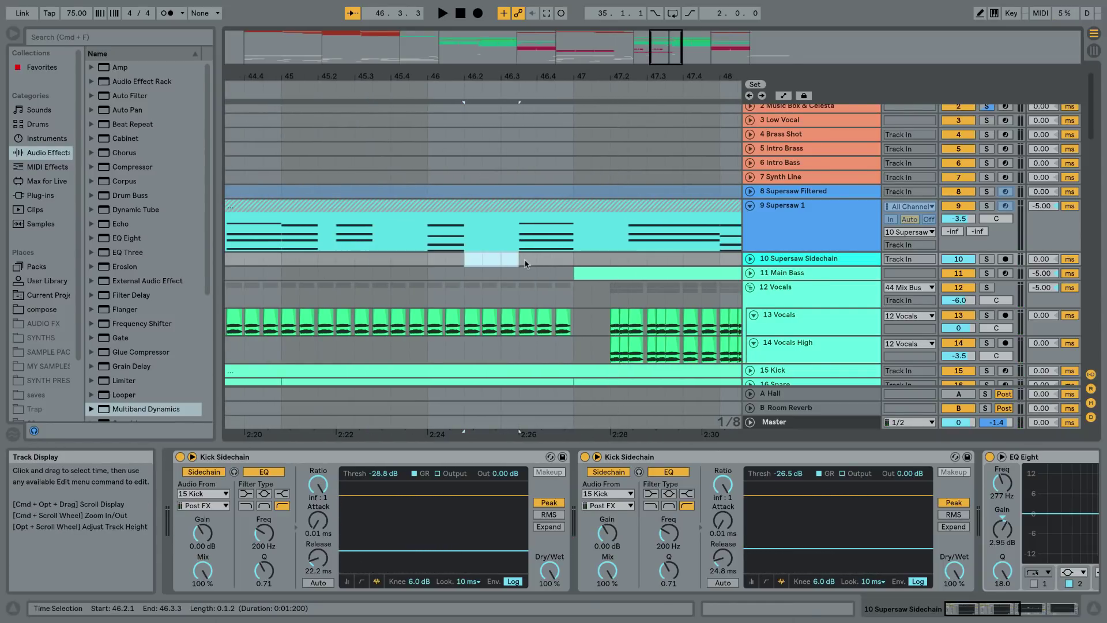
Unfold the Vocal Pitch Effect track, select its clip from 47.1.1 to 47.2.1 and audition it soloed
left_click(519, 263)
scroll(594, 263, "down", 10)
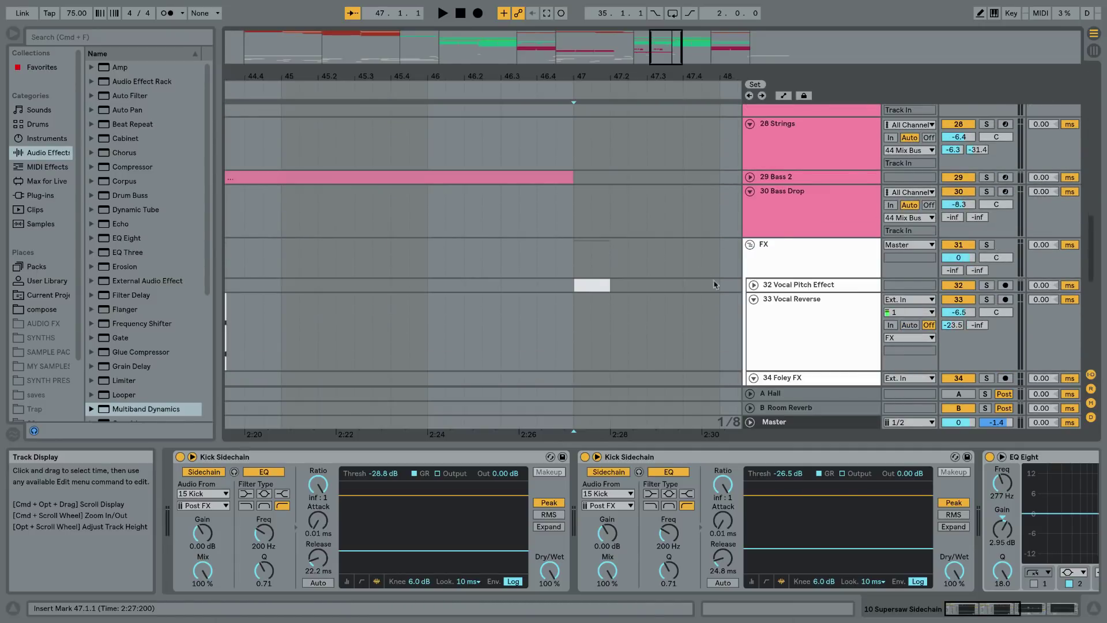
left_click(754, 285)
left_click(593, 311)
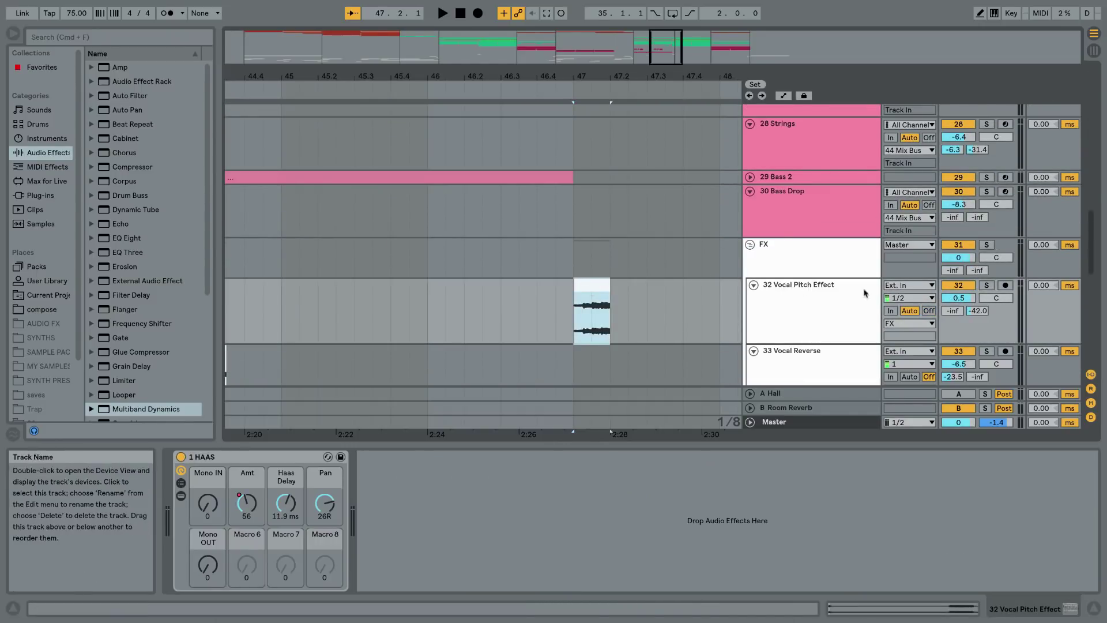
left_click(987, 285)
key("space")
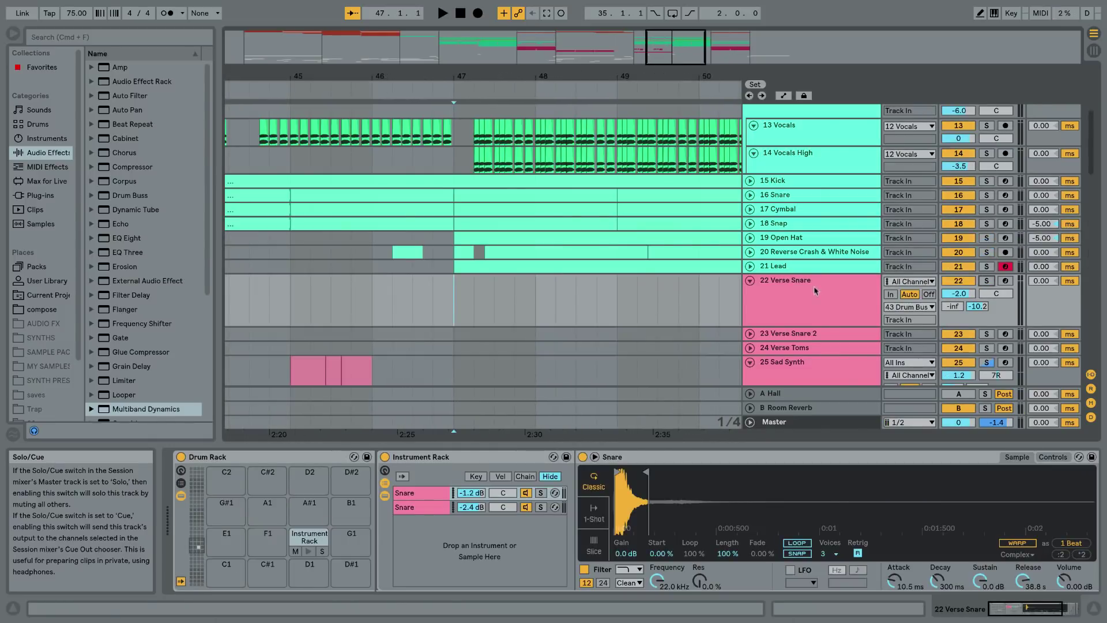
Play all tracks from 47.1.1 through the second half of Drop 2 into the start of Verse 2
scroll(625, 225, "up", 3)
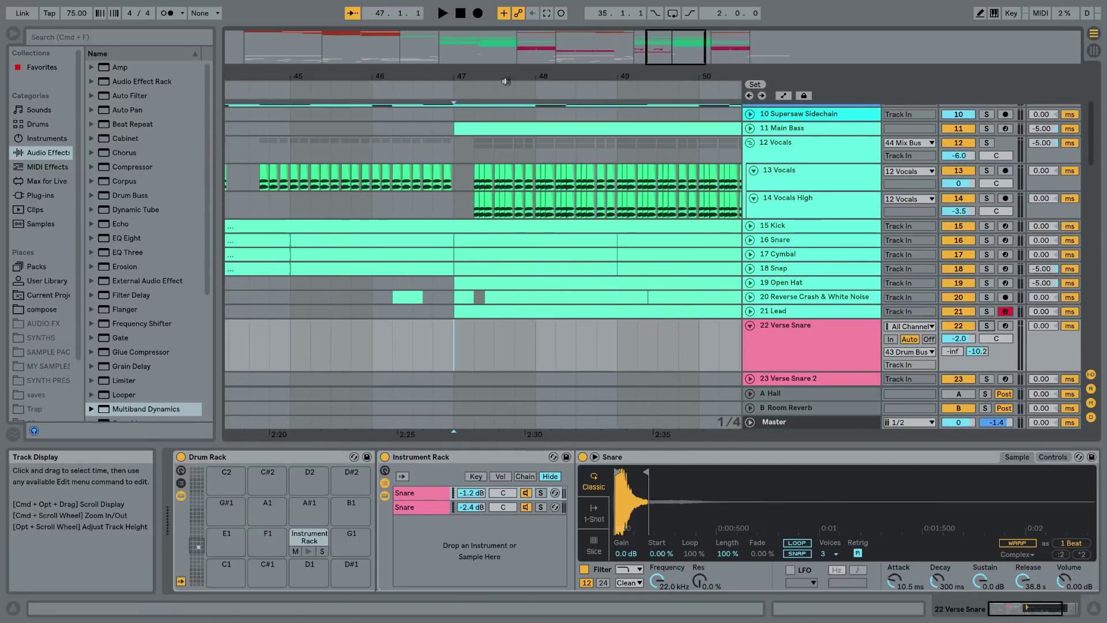
key("space")
left_click_drag(492, 76, 462, 29)
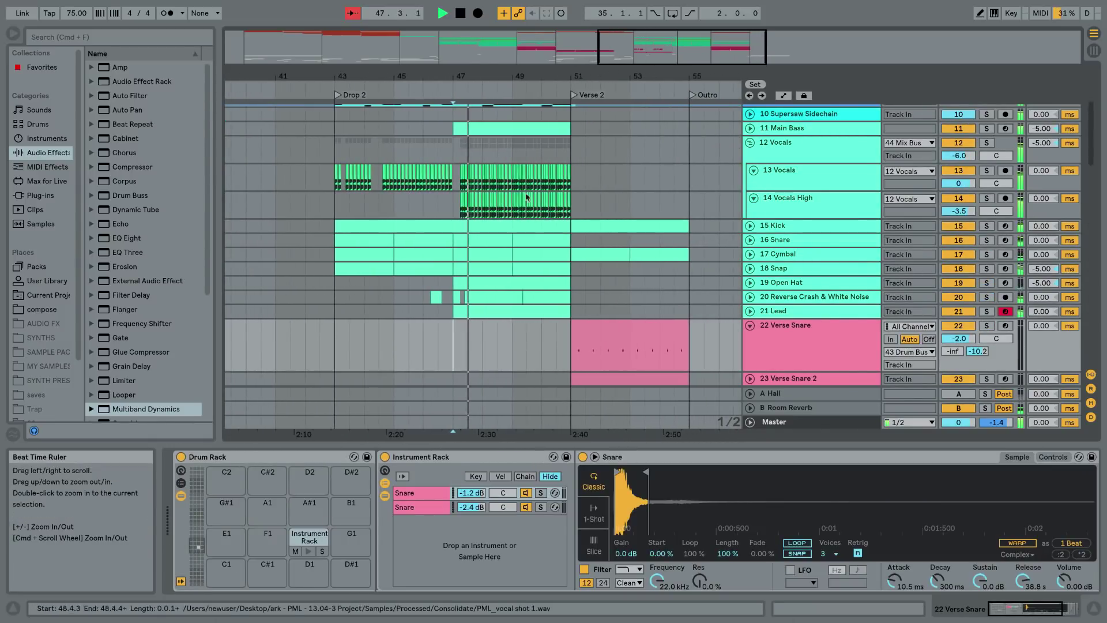
scroll(530, 198, "down", 3)
scroll(578, 231, "down", 10)
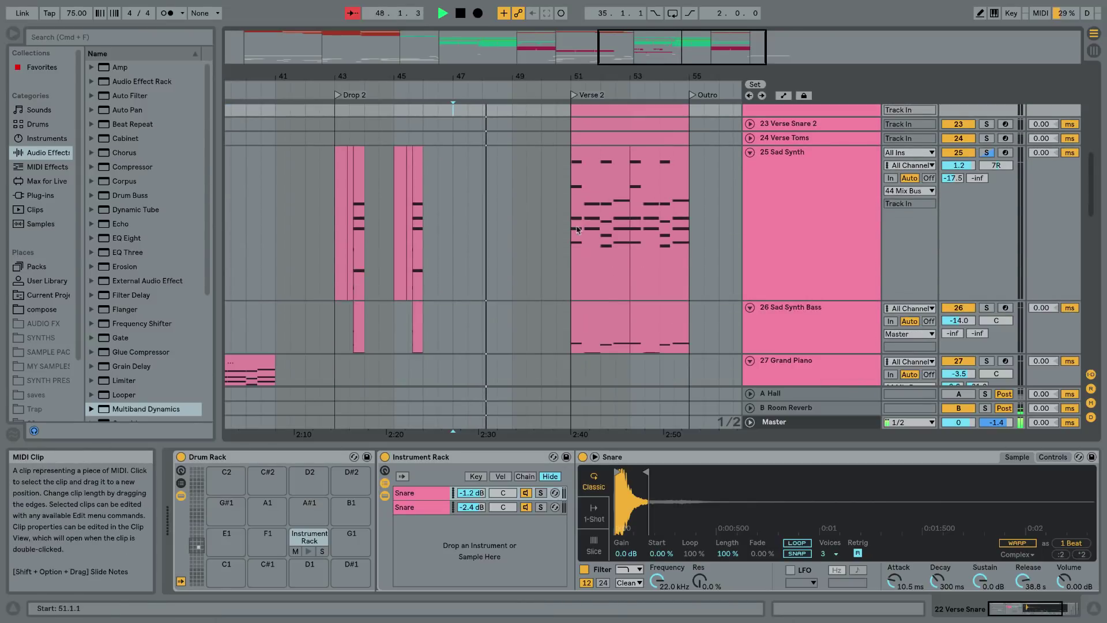
scroll(579, 234, "up", 15)
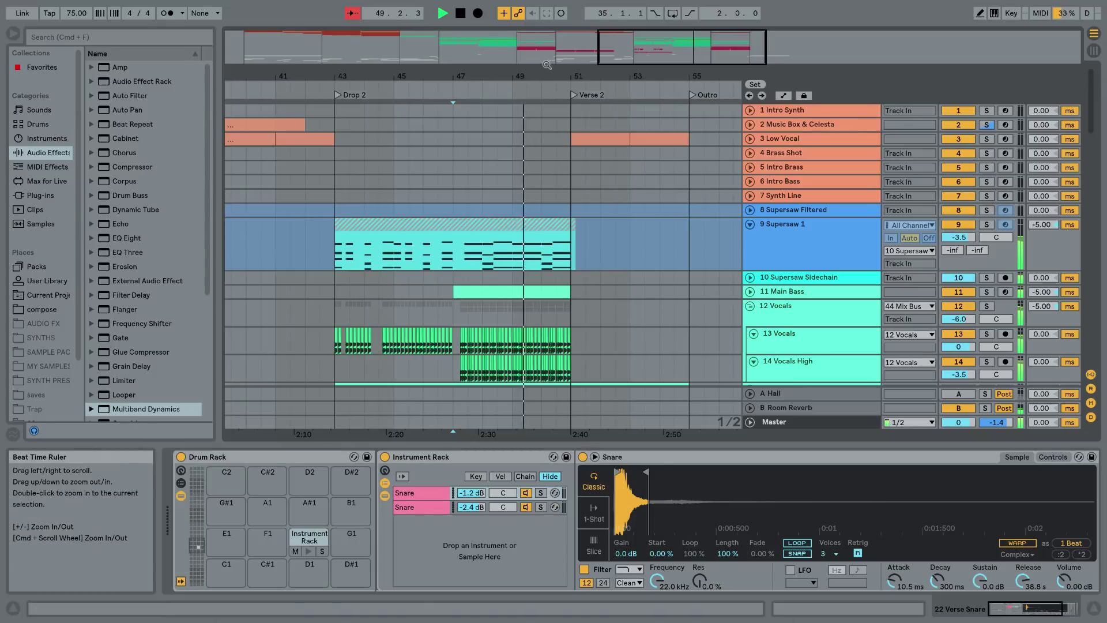
left_click_drag(544, 53, 540, 26)
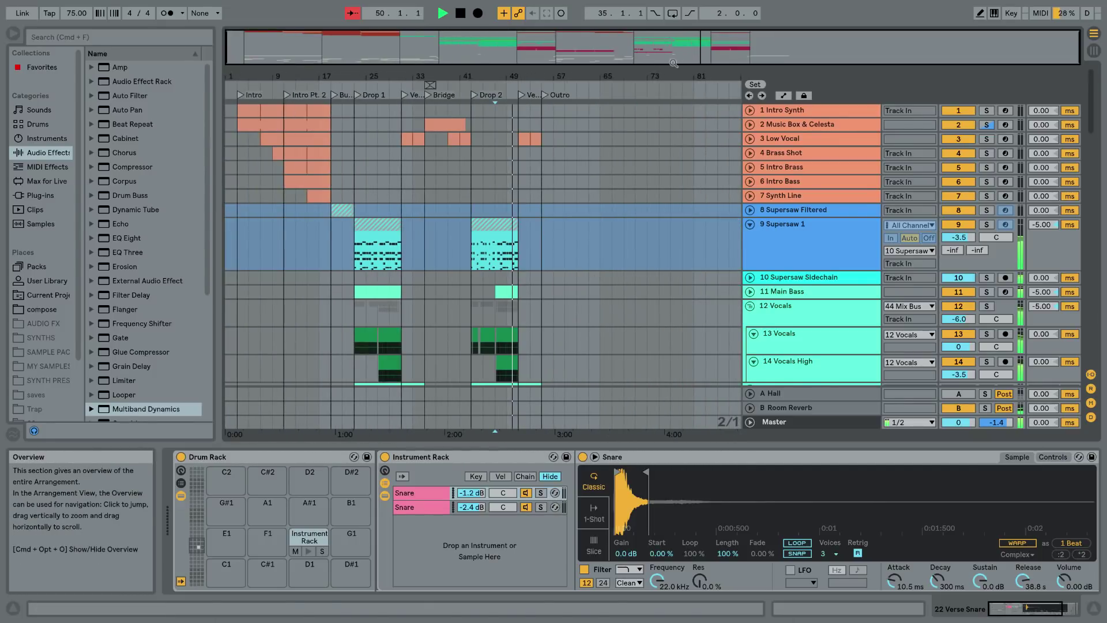
left_click_drag(530, 68, 499, 115)
scroll(468, 214, "down", 5)
key("space")
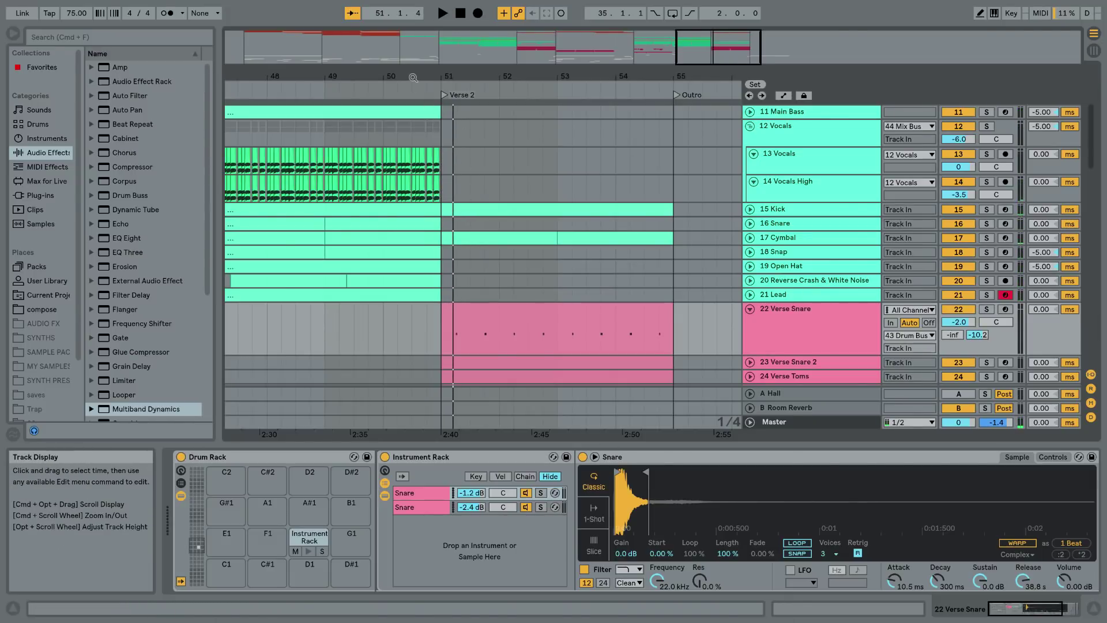
Mark the Vocals group in Drop 2 from 47.1.1 to 50.1.1 and place the insert mark at Verse 2, 51.1.1
left_click_drag(412, 77, 412, 42)
left_click_drag(370, 135, 409, 131)
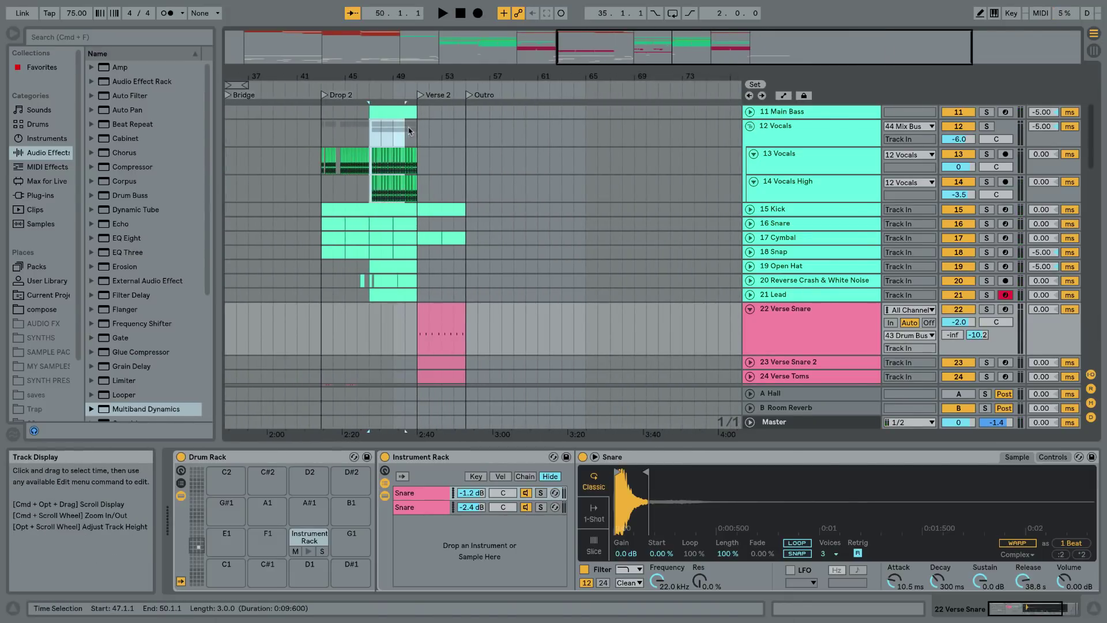
left_click(420, 142)
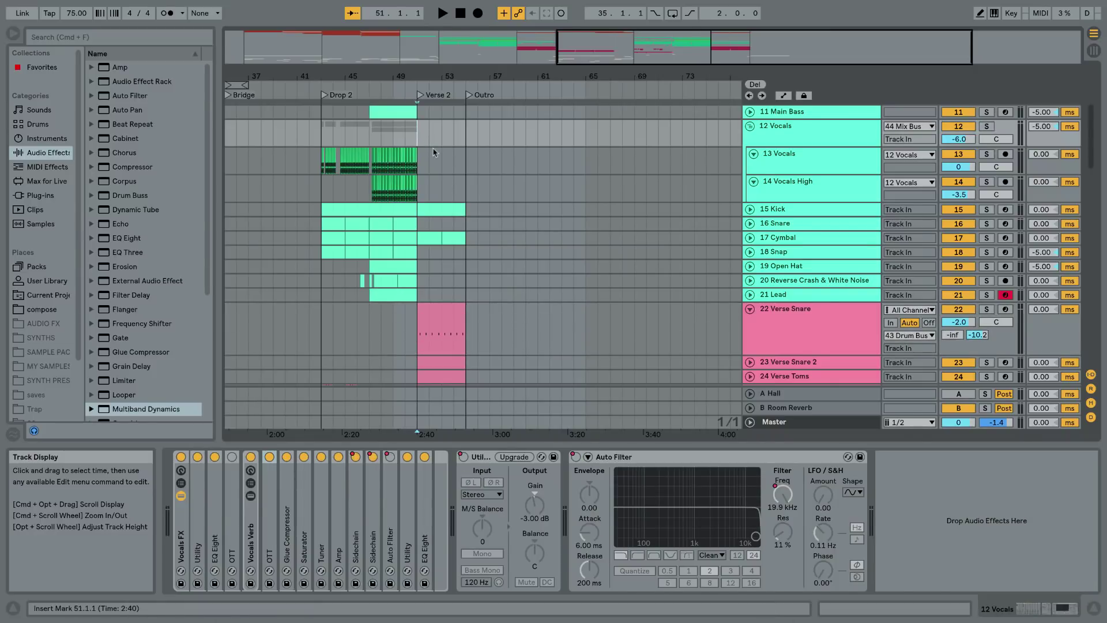
left_click_drag(426, 75, 428, 102)
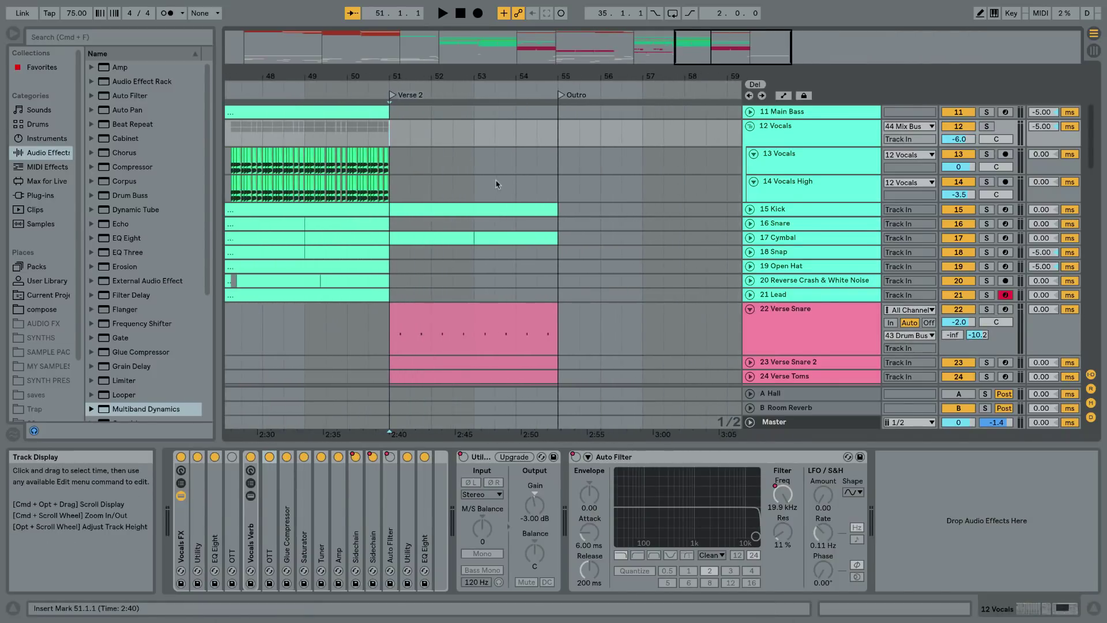
Mark Verse 2 on the Grand Piano track from 51.1.1 to 55.1.1 and examine the empty Open Hat lane there
scroll(497, 184, "down", 5)
scroll(496, 183, "down", 5)
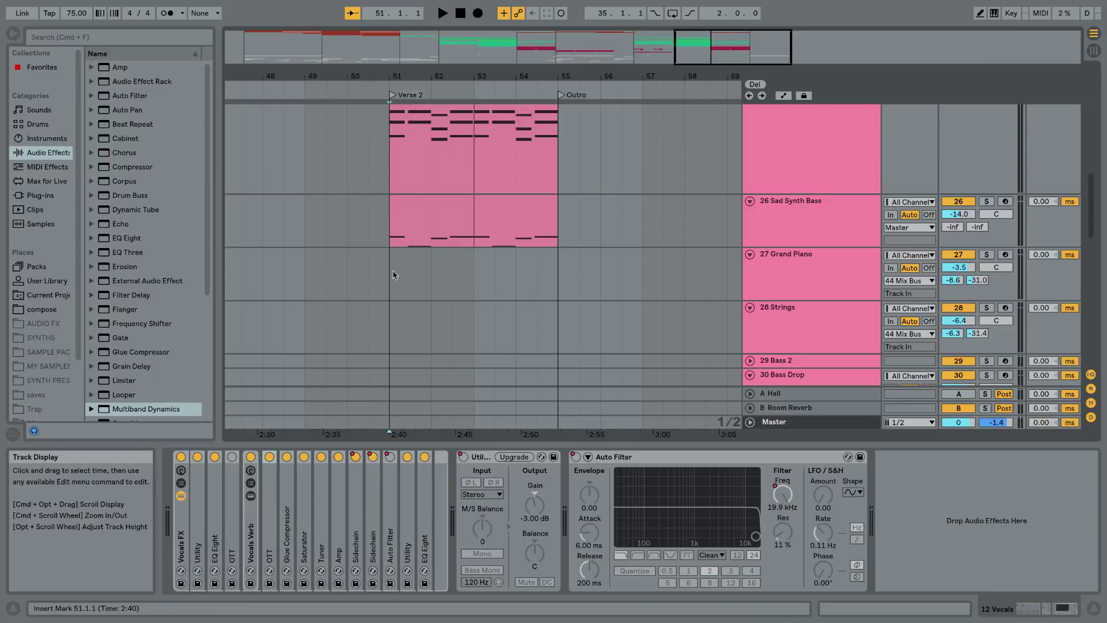
left_click_drag(393, 269, 543, 268)
scroll(397, 245, "up", 5)
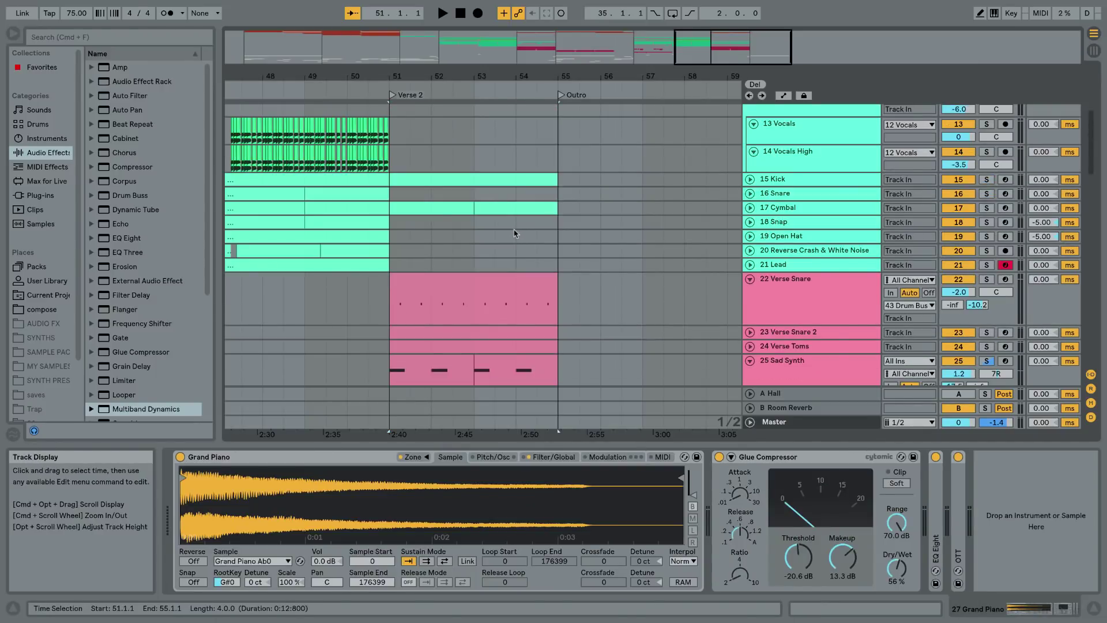
left_click(432, 239)
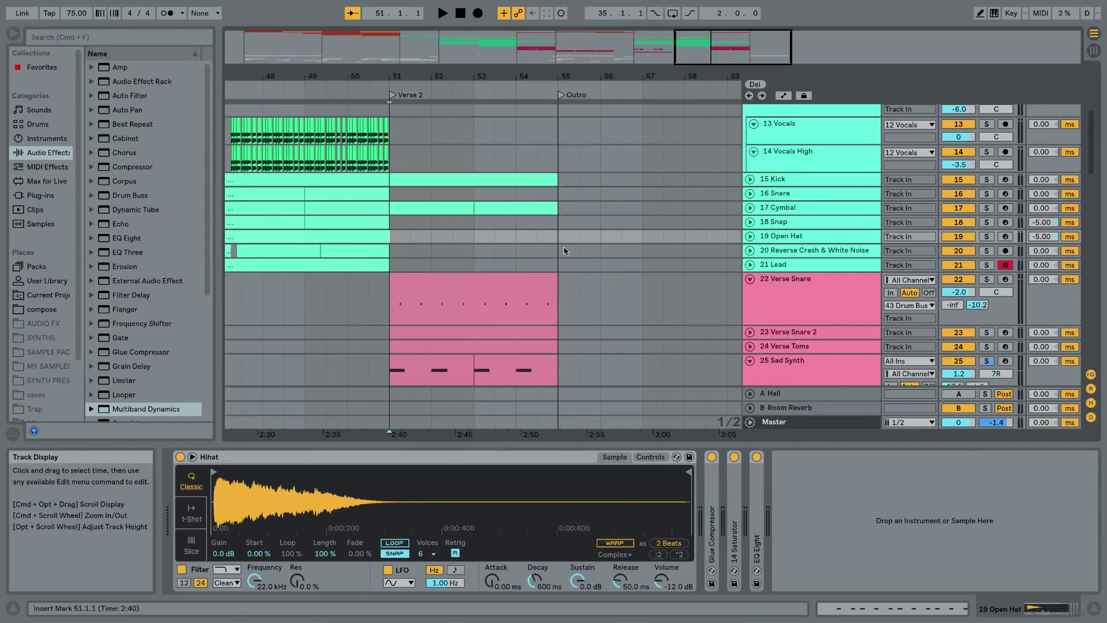
left_click(499, 246)
Solo Snare Buildup, audition its clips from 54.3.4 to the Outro, and expand the track's Arpeggiator
scroll(557, 246, "down", 8)
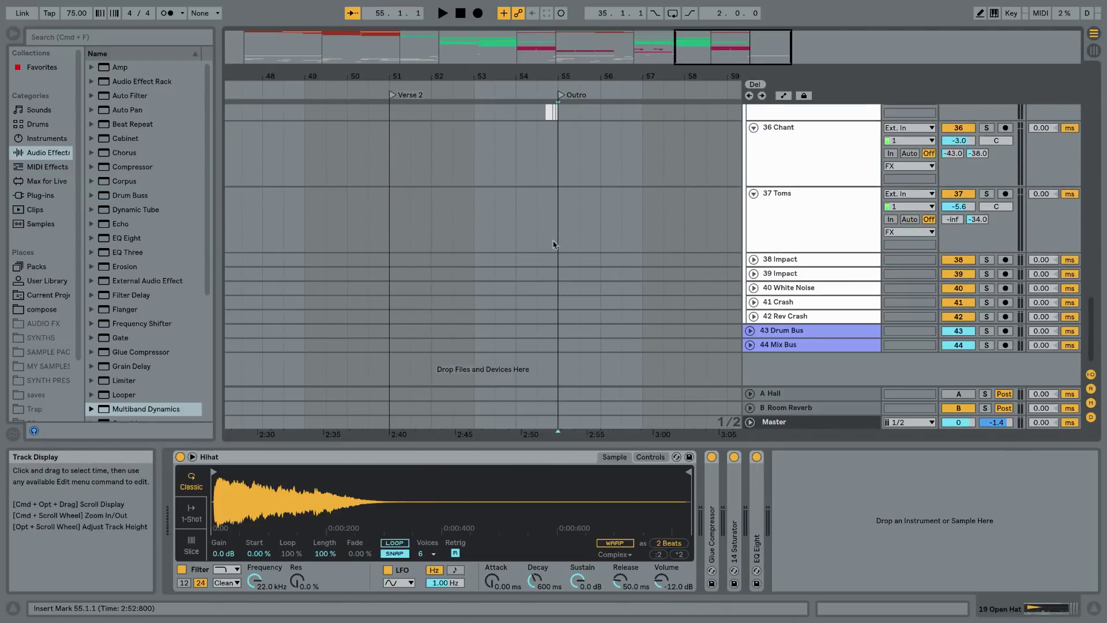
left_click(616, 276)
left_click(591, 213)
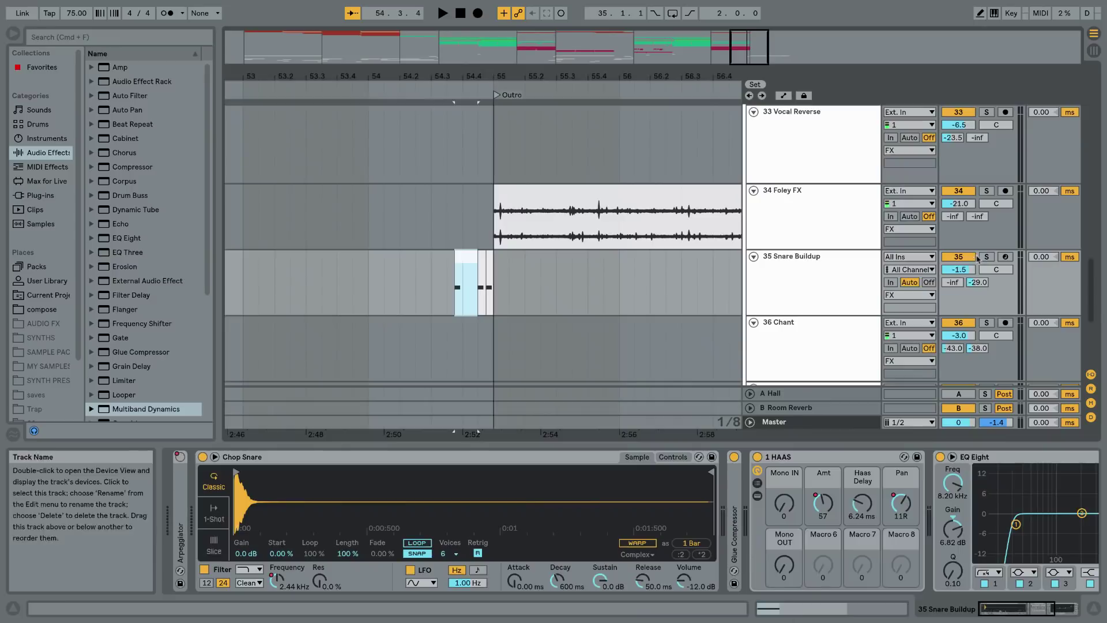
left_click(987, 257)
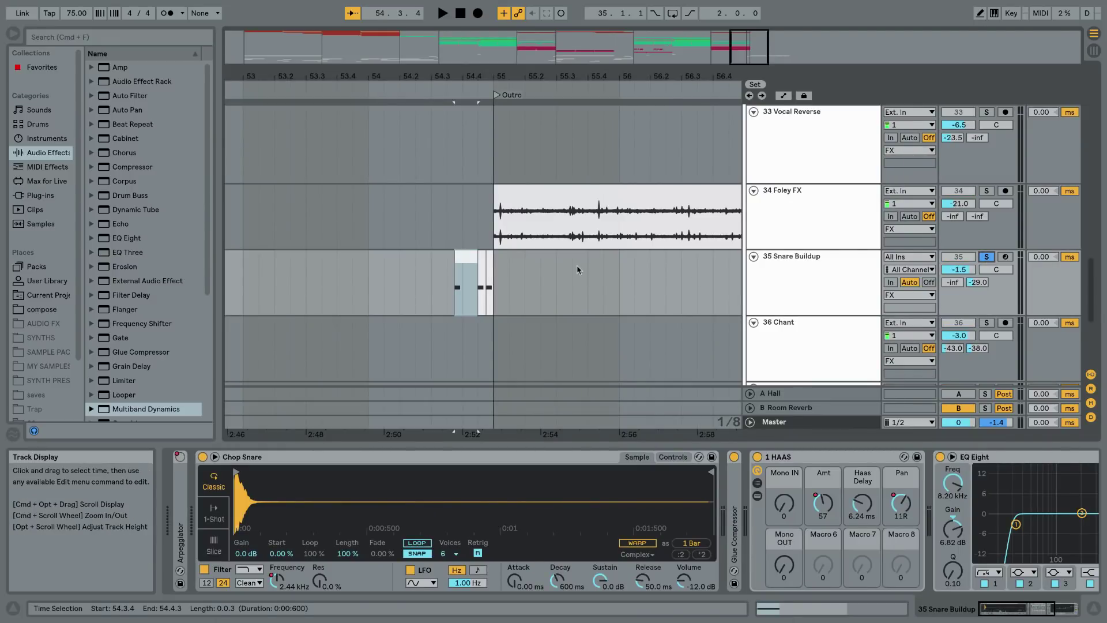
key("space")
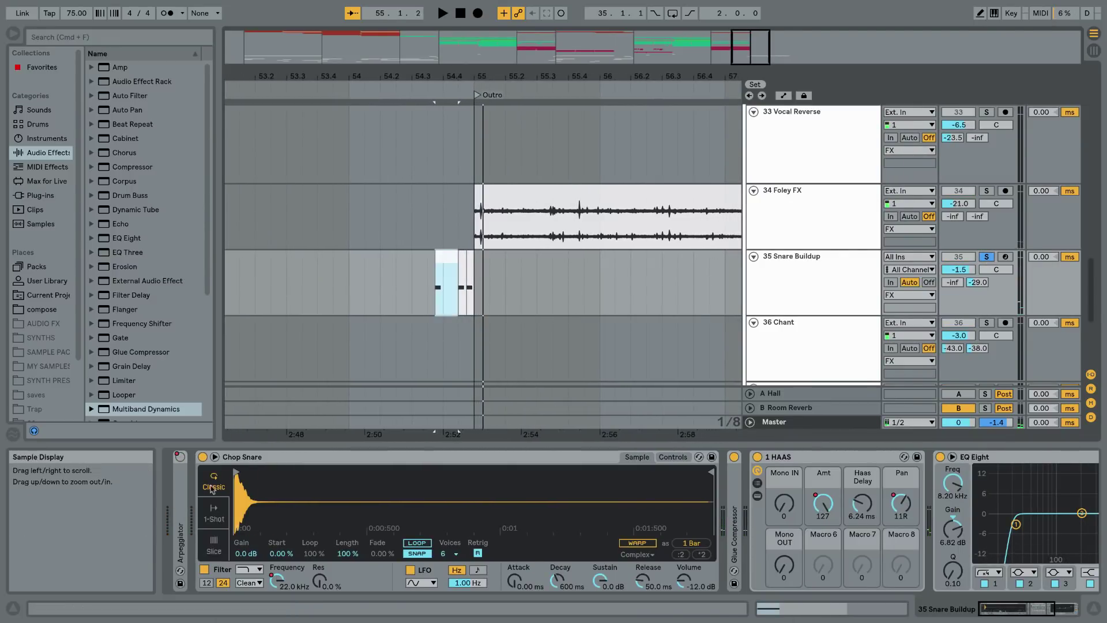
double_click(183, 486)
key("space")
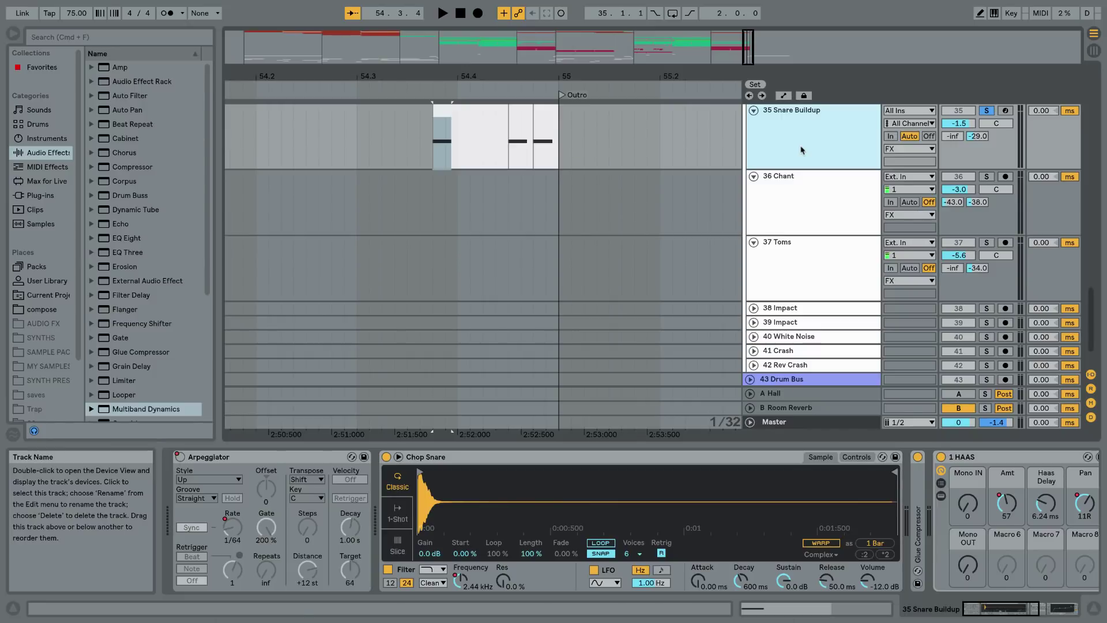
Show the Snare Buildup automation and examine the Arpeggiator's Synced Rate envelope at the short clips before the Outro
key("a")
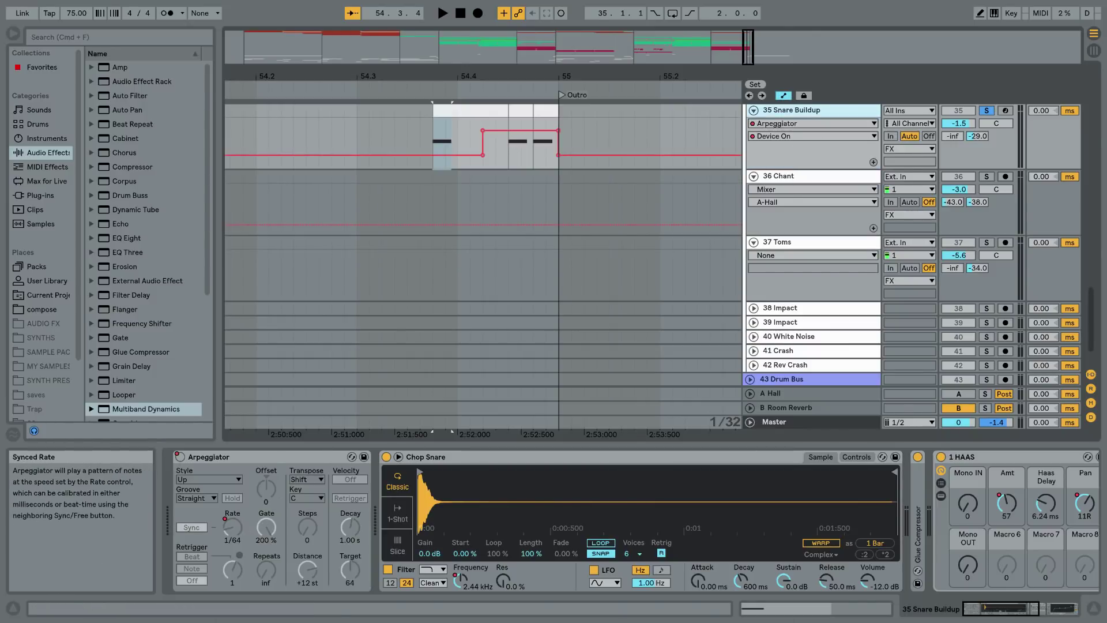
left_click(232, 526)
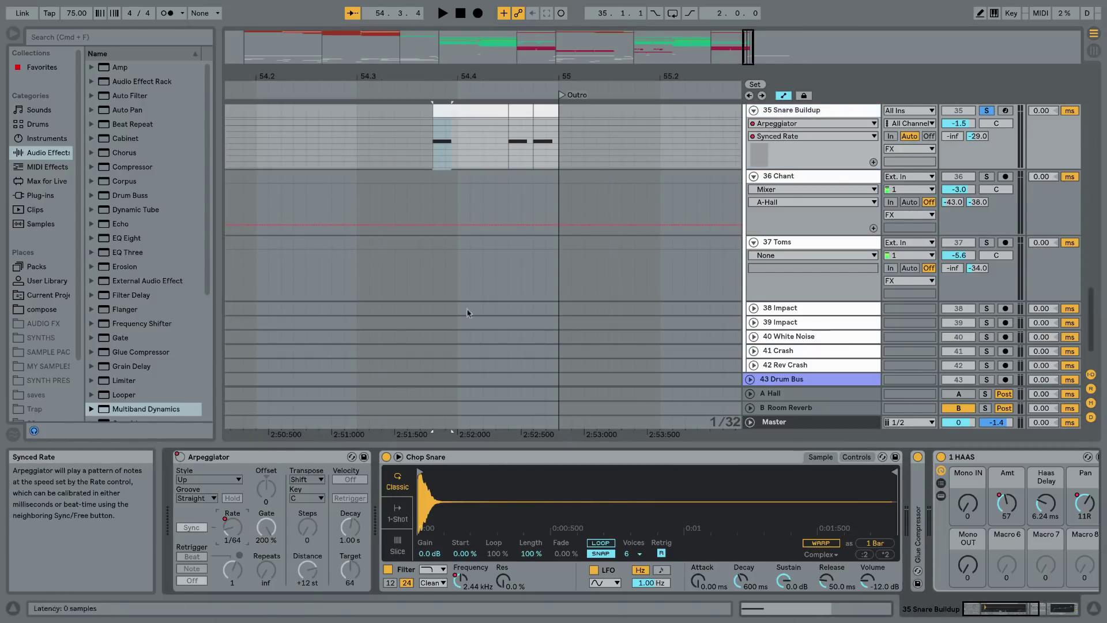
left_click(518, 138)
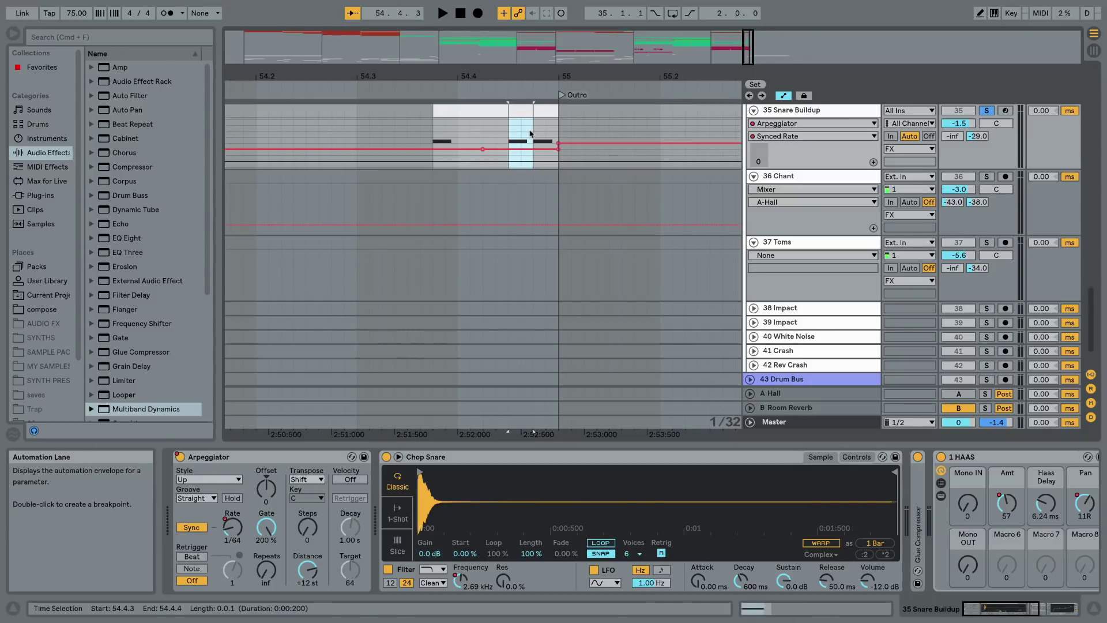
left_click(549, 138)
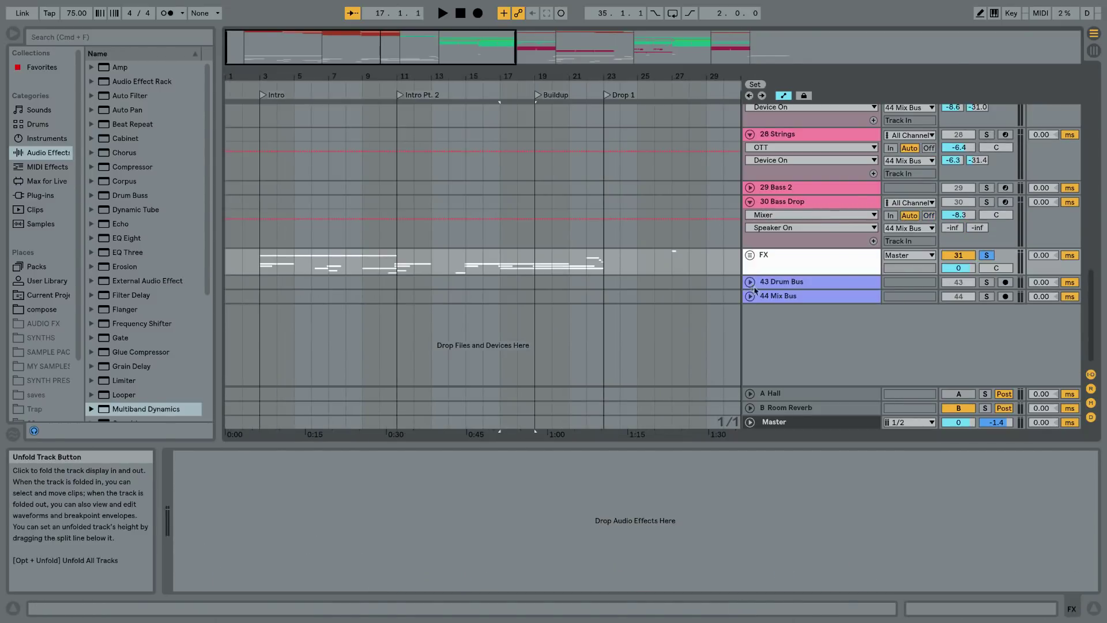
Show the Mix Bus devices, solo the bus and place the insert mark at Drop 1, 23.1.1
left_click(794, 296)
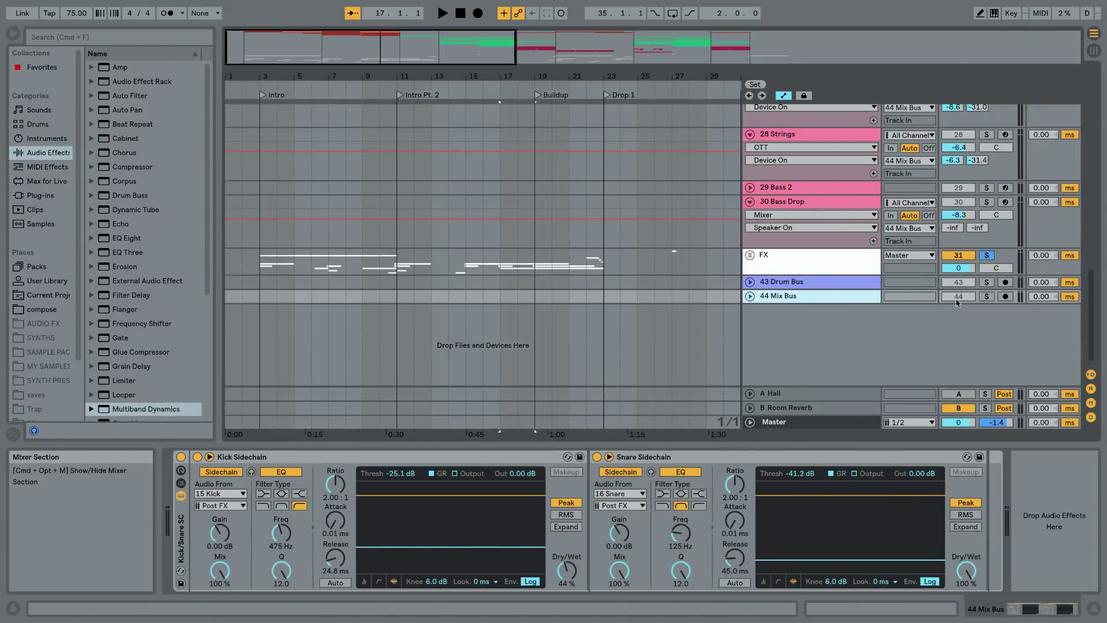
left_click(986, 296)
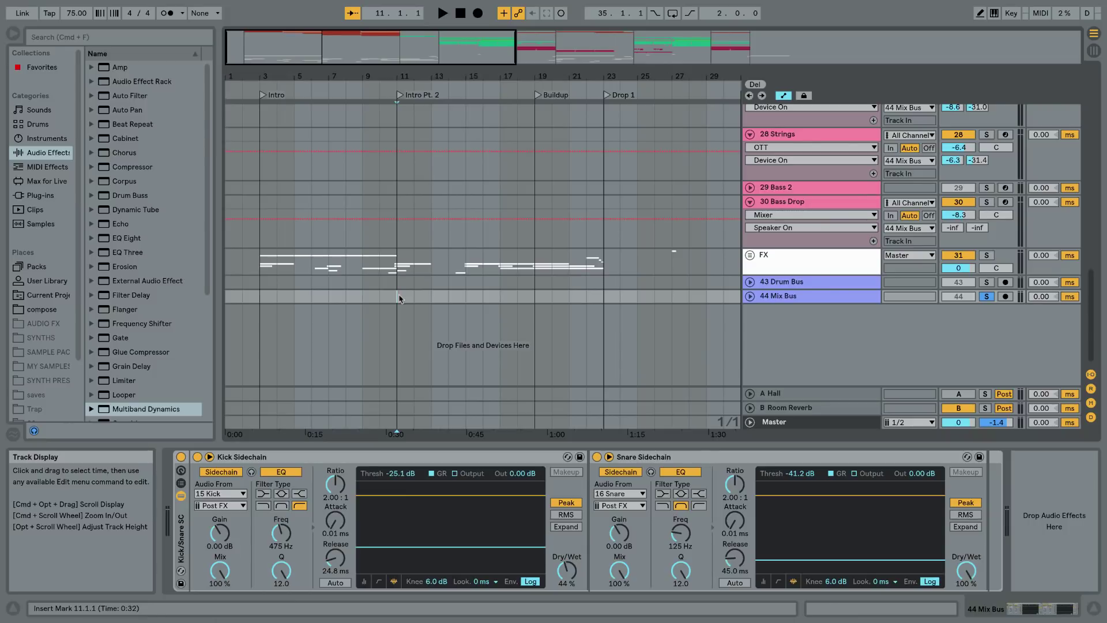
scroll(399, 299, "up", 15)
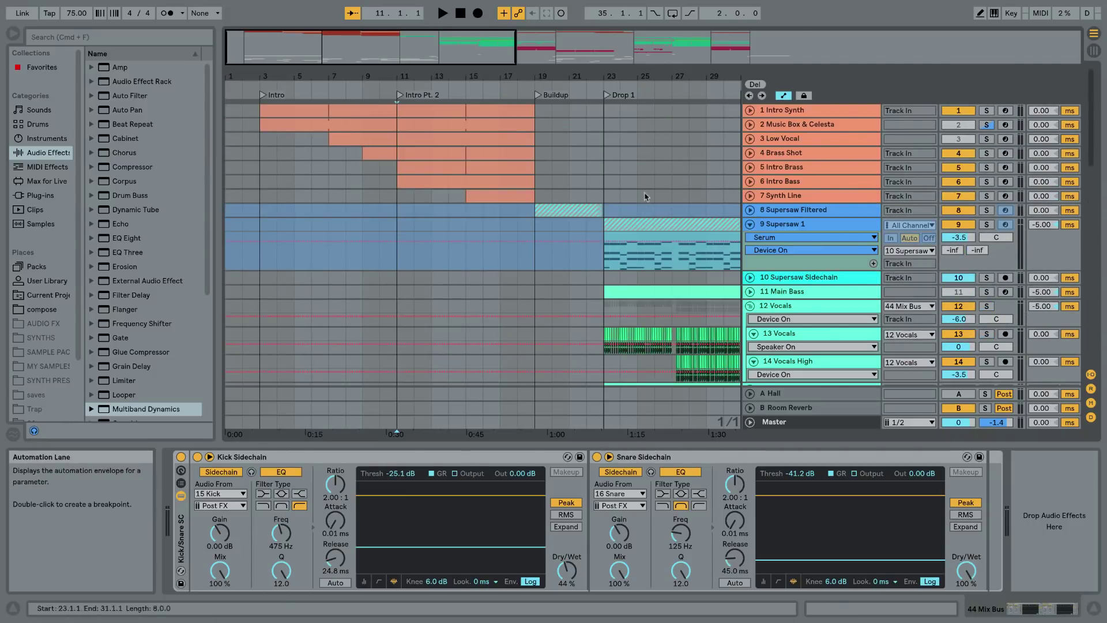
left_click(609, 196)
scroll(610, 197, "down", 15)
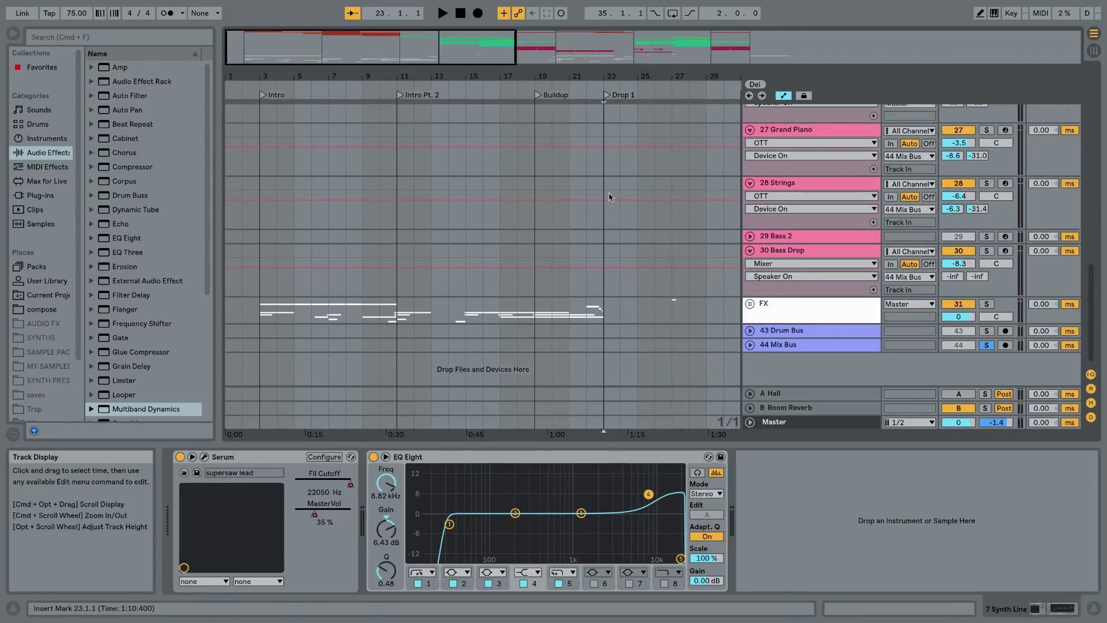
Hide the automation lanes and audition Drop 1 from 23.1.1 through the Mix Bus's Kick and Snare Sidechain compressors
left_click_drag(557, 79, 557, 23)
left_click(816, 345)
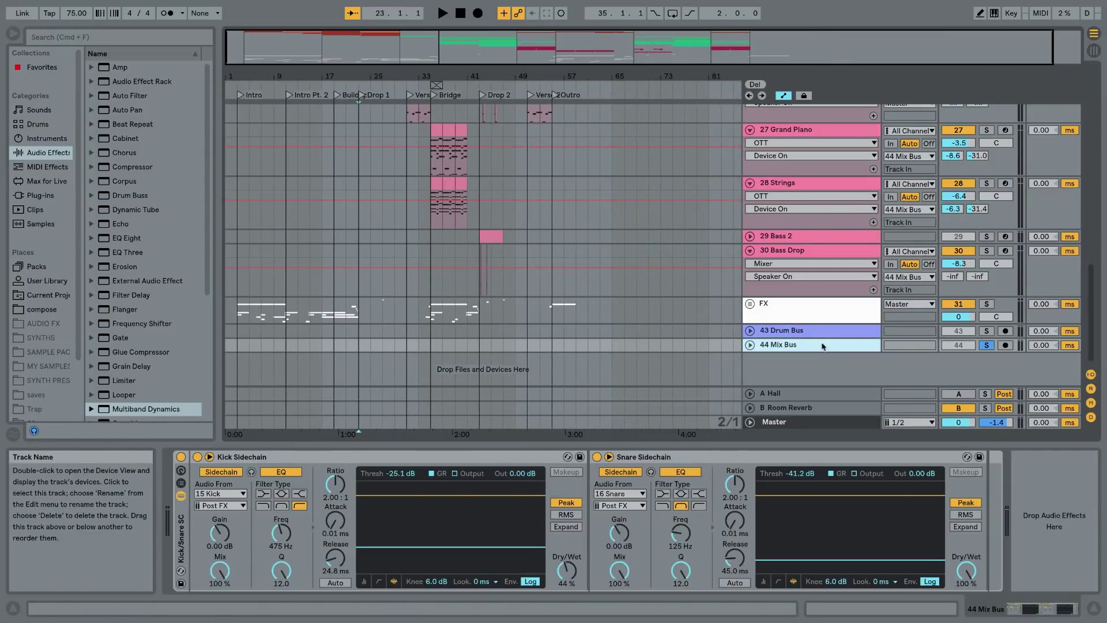
left_click_drag(372, 73, 357, 124)
key("a")
key("space")
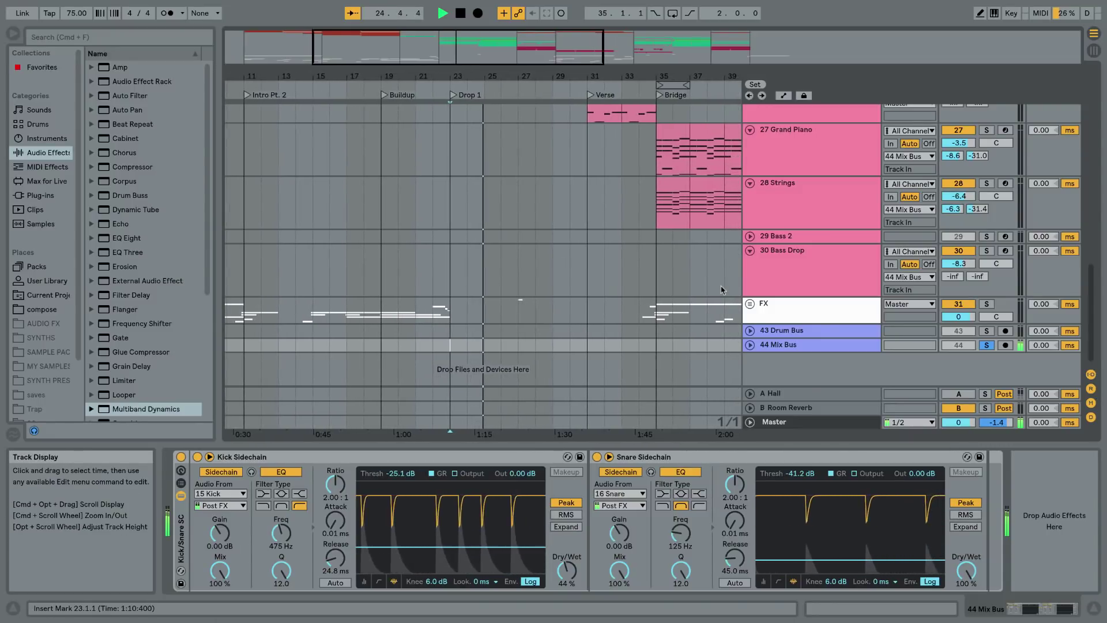
key("space")
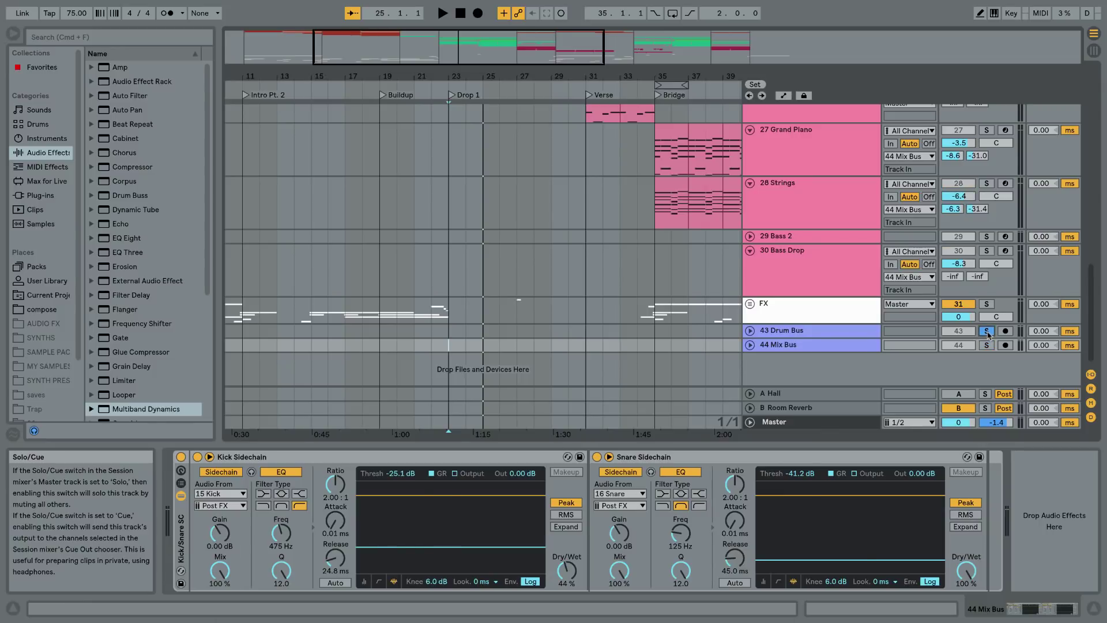
Place the insert mark at 23.1.1 on the Supersaw Sidechain track and show its Kick Sidechain compressors
scroll(478, 253, "up", 10)
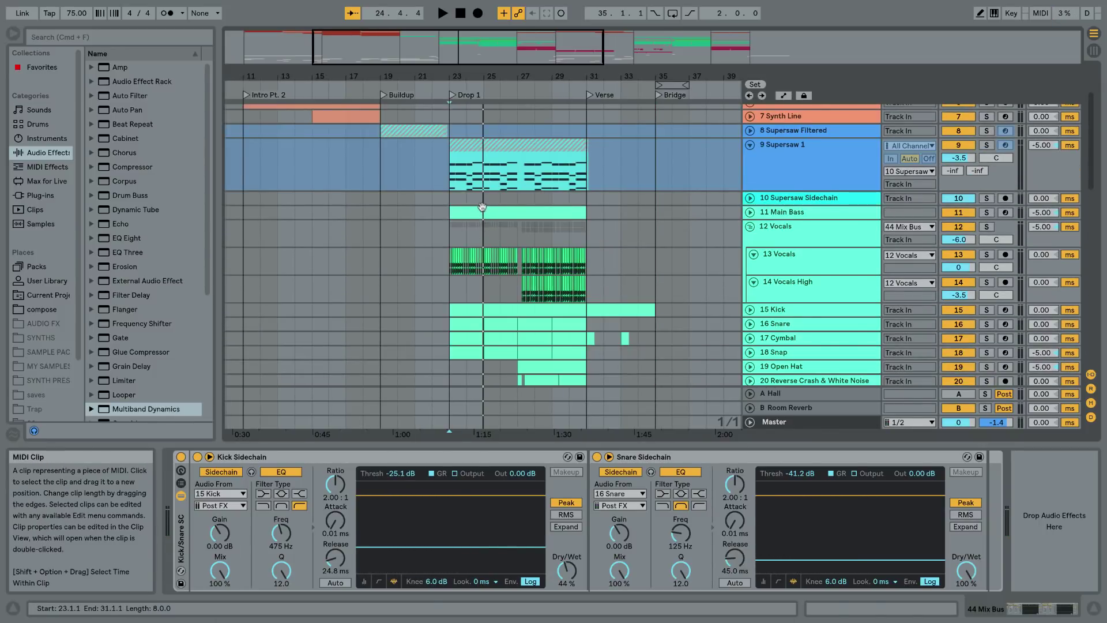
left_click(451, 202)
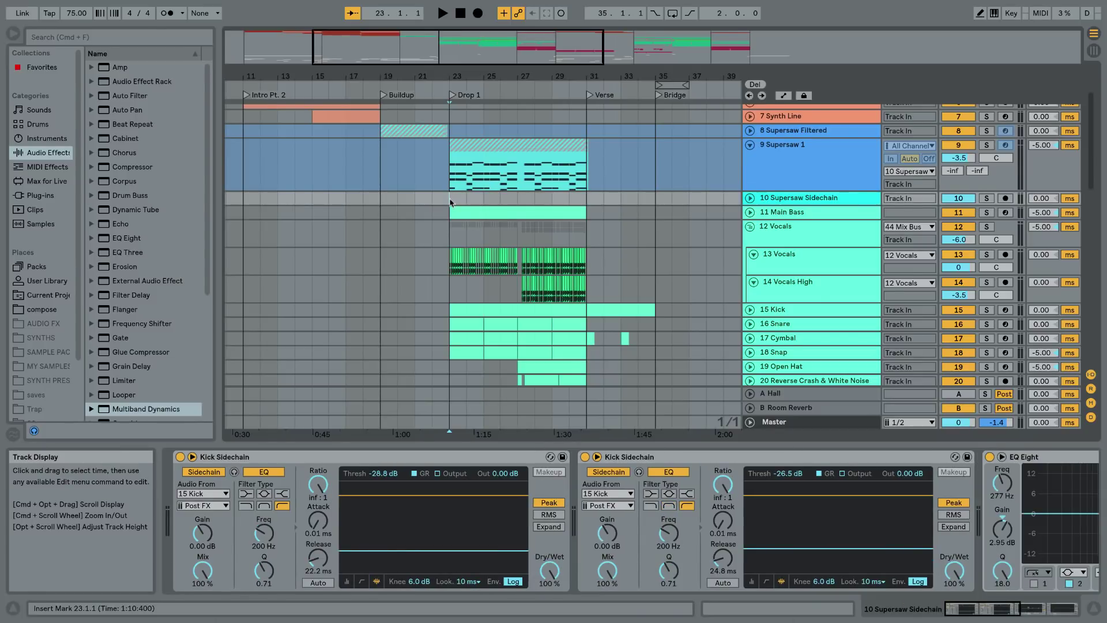
left_click(775, 200)
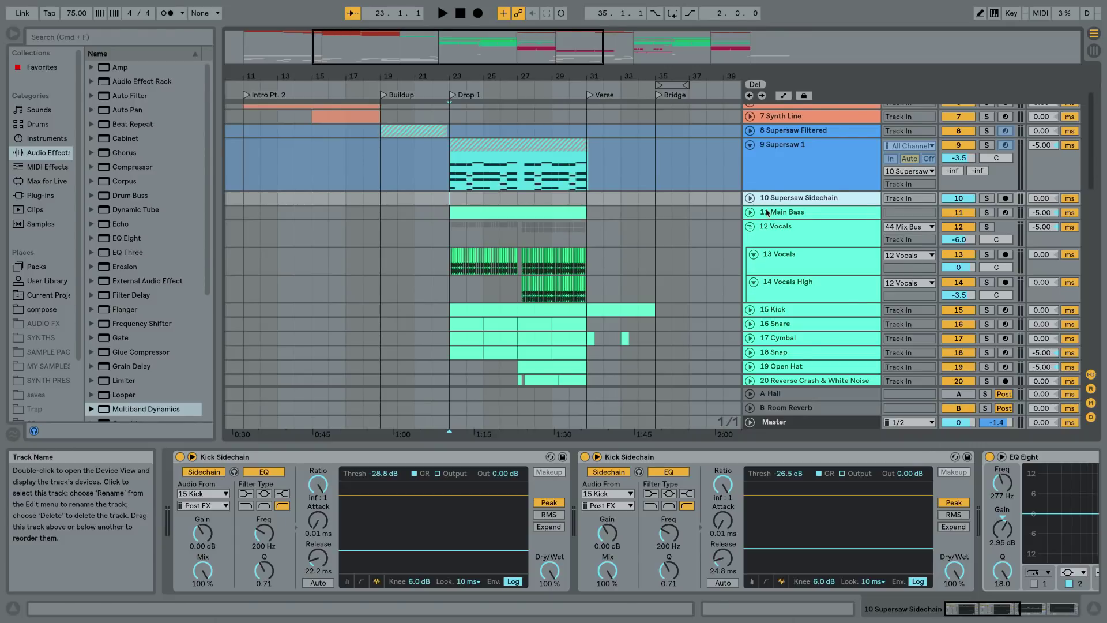
scroll(692, 218, "down", 15)
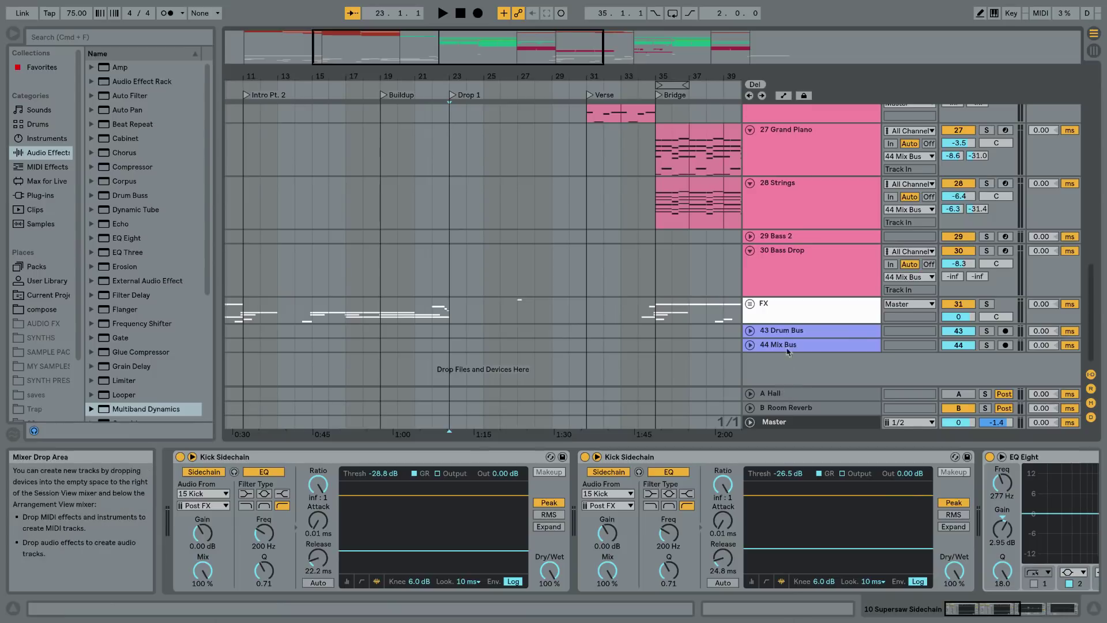
Show the devices of the Mix Bus and the Verse Snare track and return to the bus tracks
left_click(787, 348)
scroll(780, 269, "up", 5)
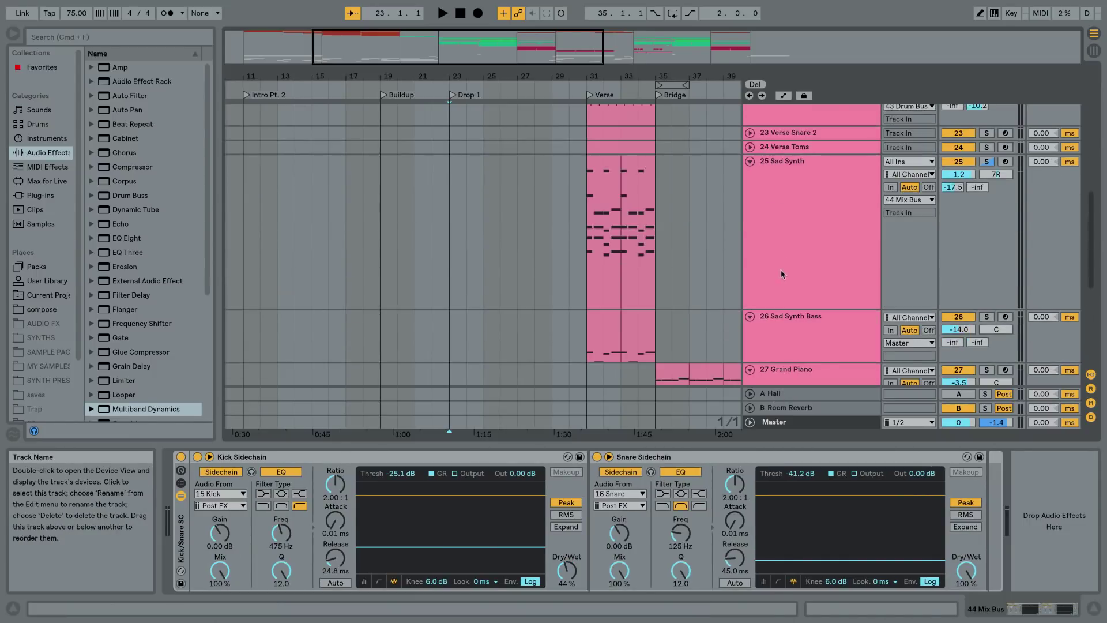
scroll(774, 254, "down", 8)
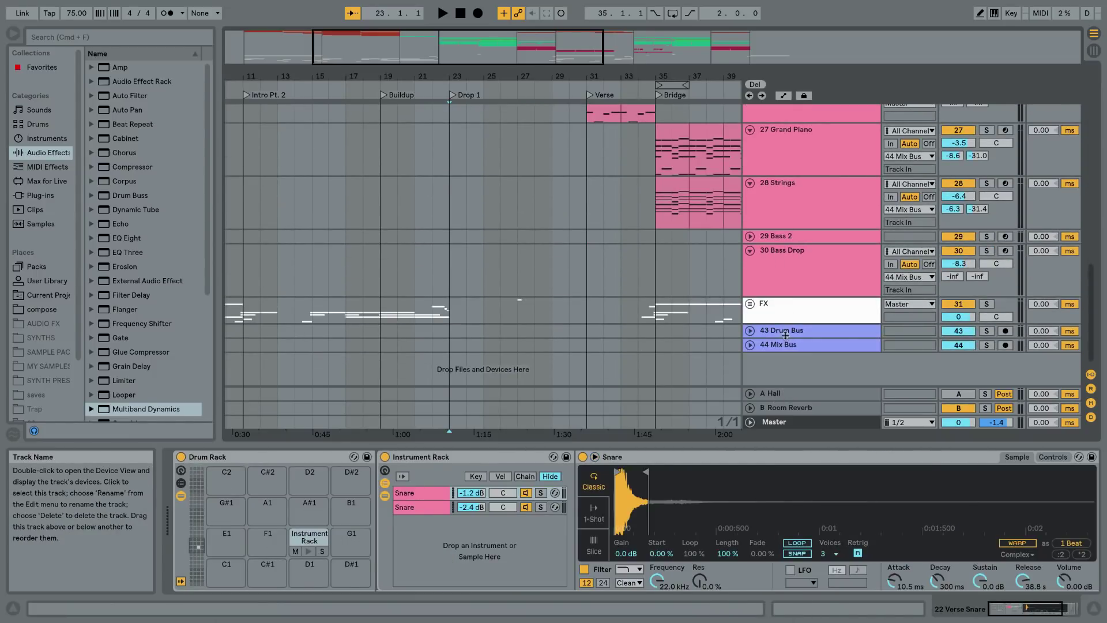
Show the Hall return's EQ Eight and Reverb, solo the return and audition Drop 1 from 23.1.1
left_click(779, 394)
left_click(965, 396)
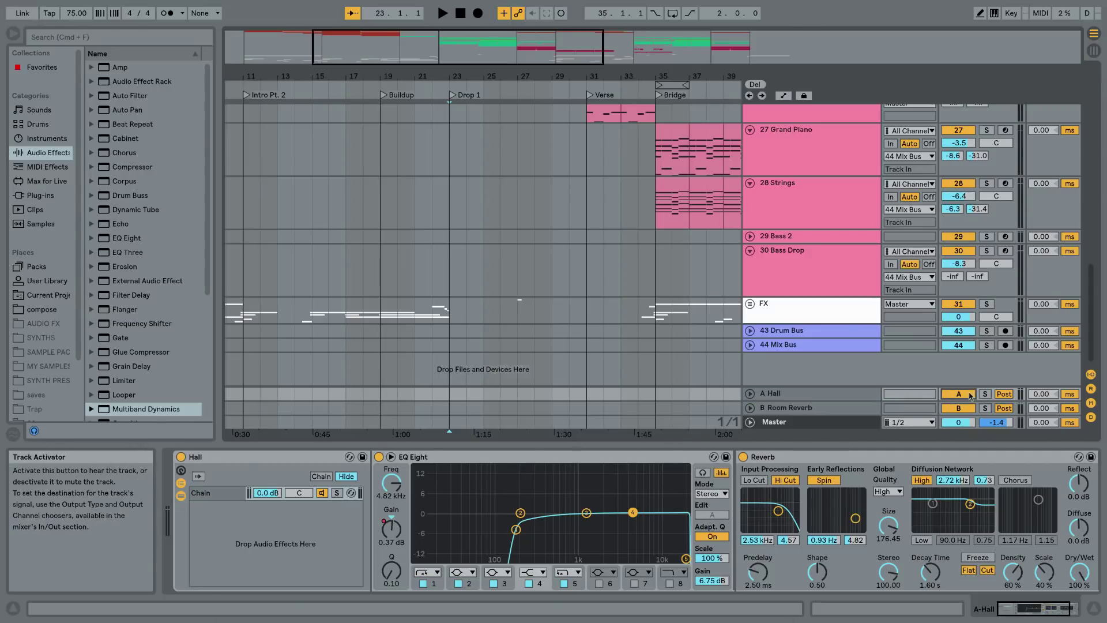
left_click(985, 396)
left_click(450, 396)
key("space")
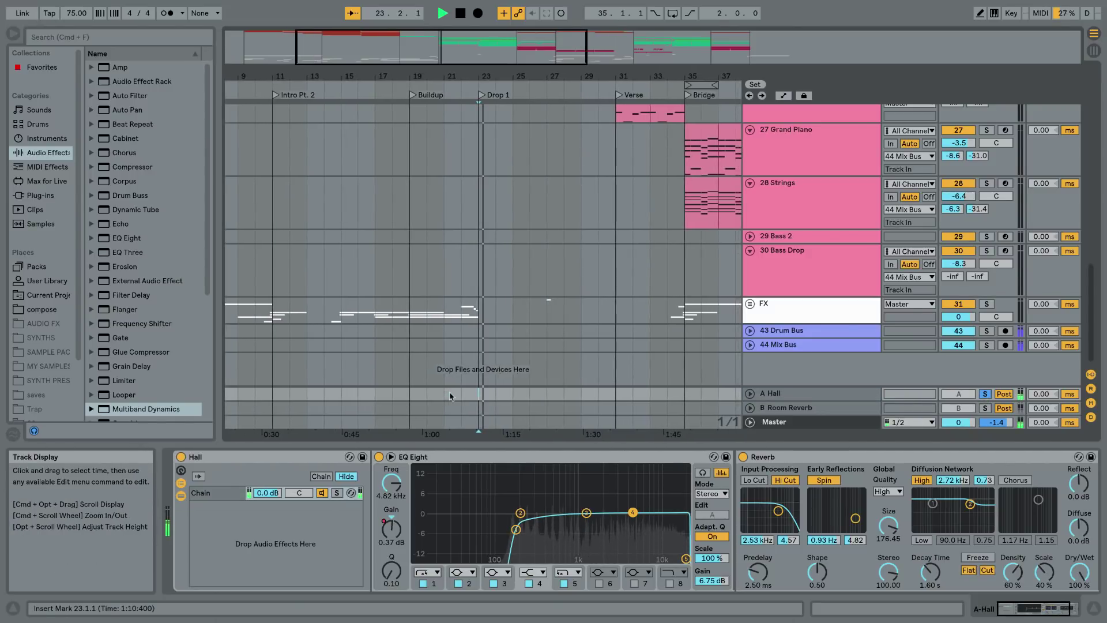
left_click(755, 395)
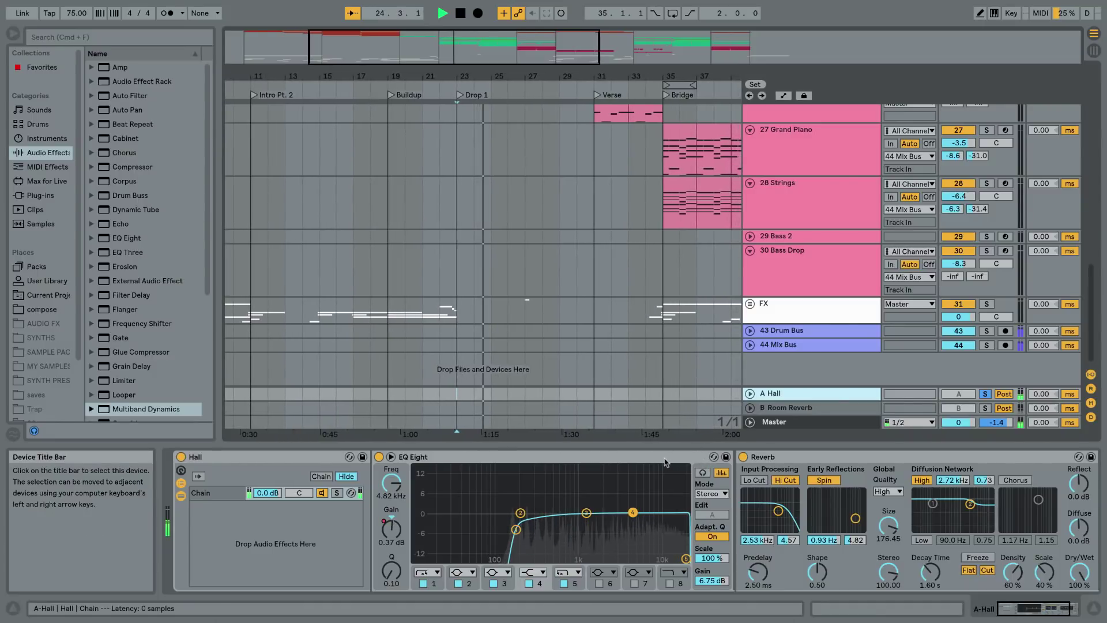
key("space")
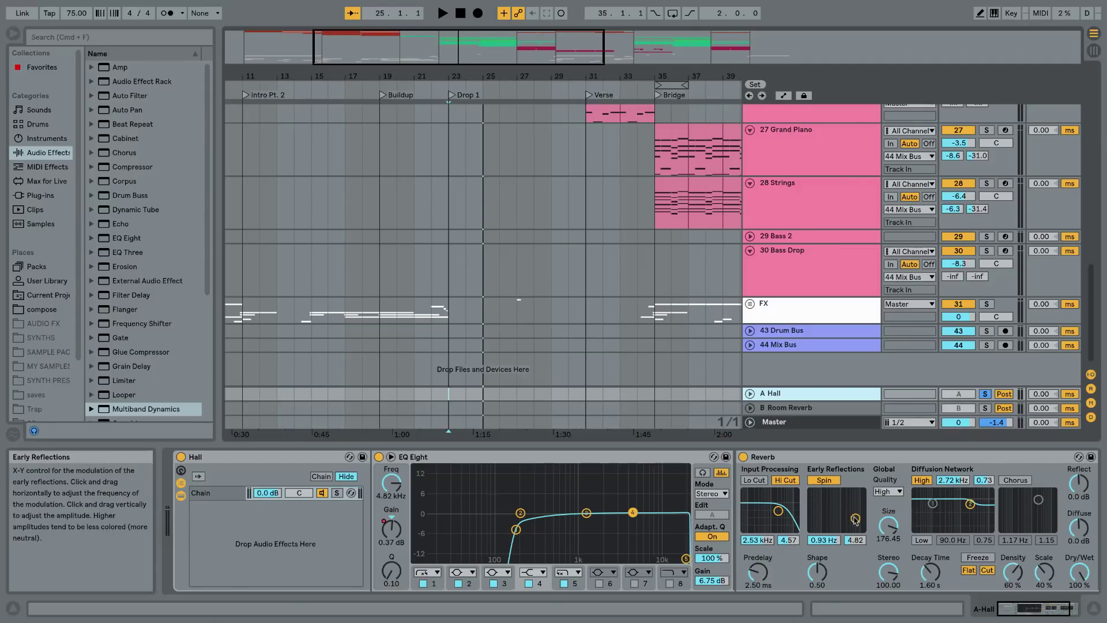
Replay Drop 1 through the Hall return and set its Reverb's early reflections to 0.92 Hz and 4.27
key("space")
left_click_drag(855, 519, 828, 520)
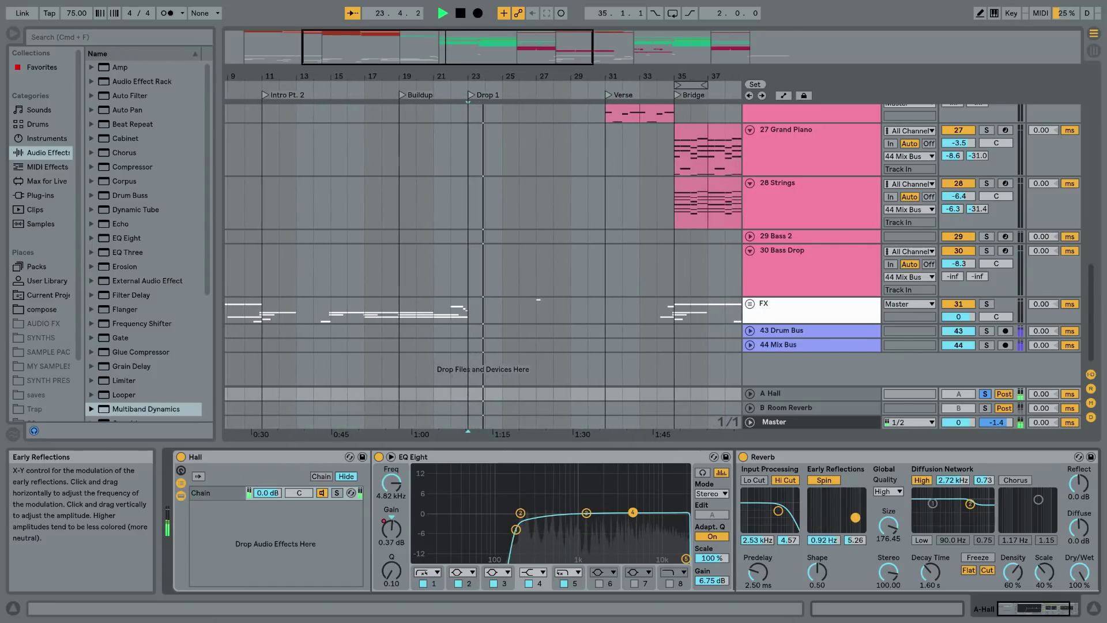
left_click_drag(828, 521, 856, 520)
key("space")
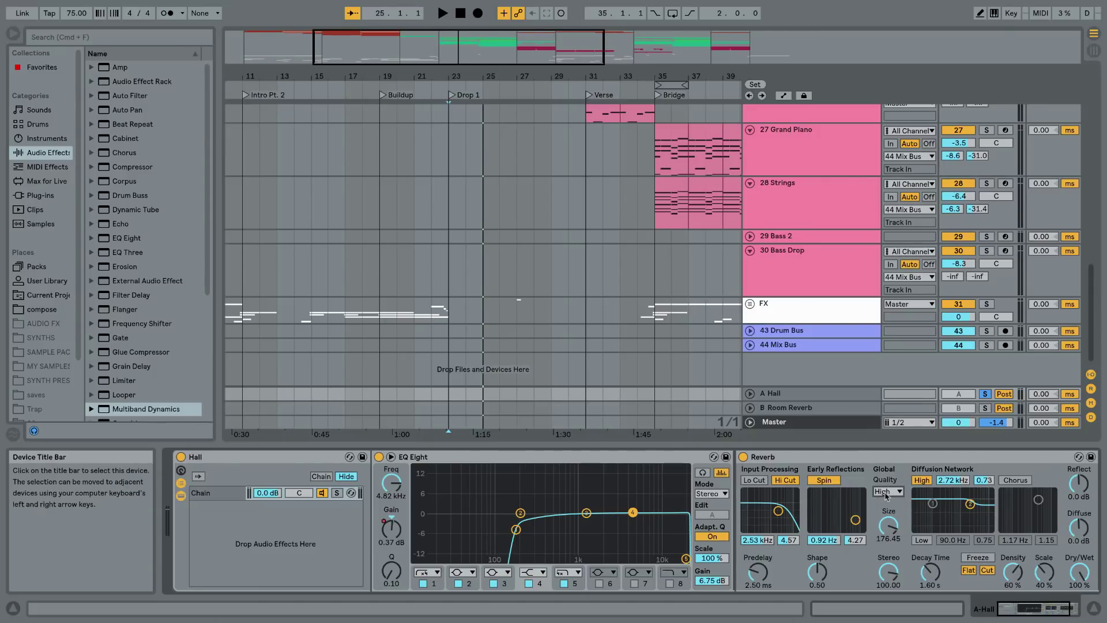
scroll(935, 470, "right", 4)
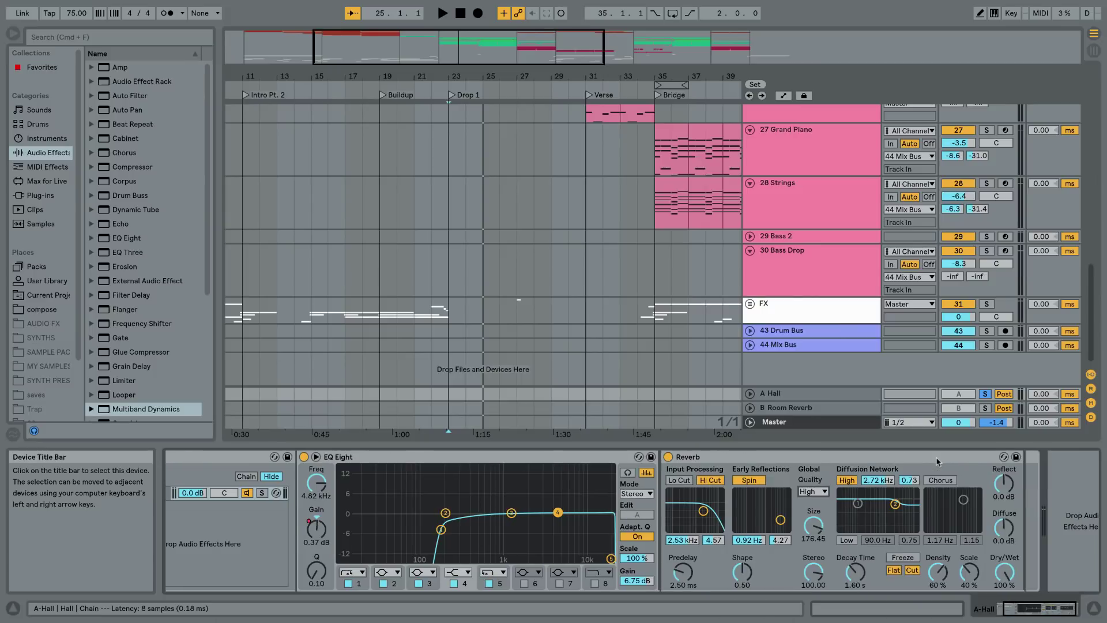
scroll(937, 461, "left", 1)
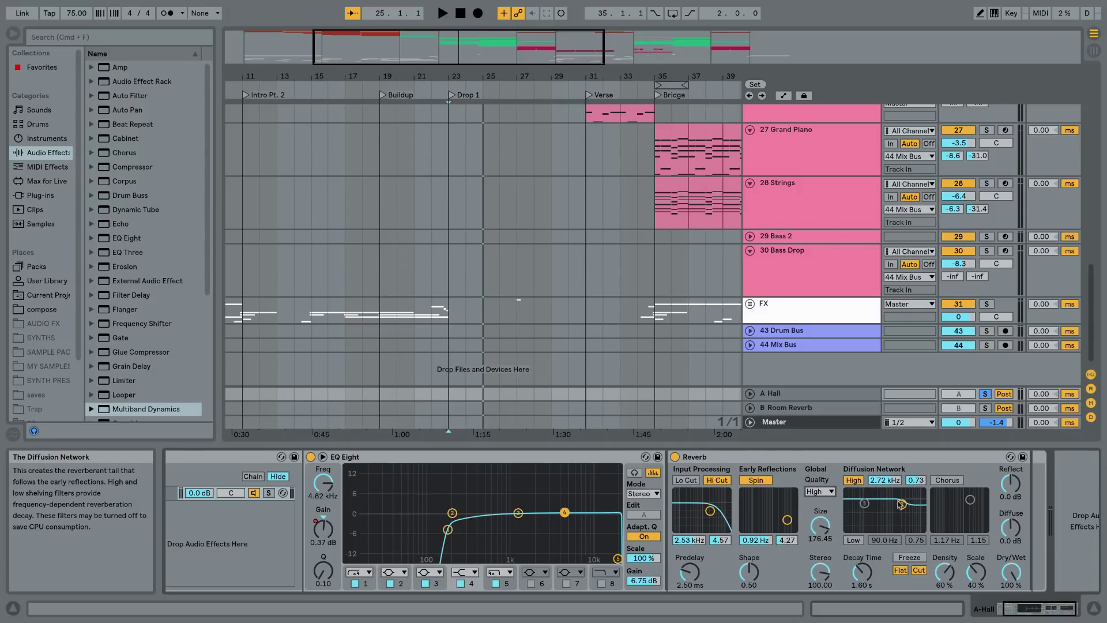
Show and solo the Room Reverb return, audition Drop 1 from 23.1.1 and select its Wooden Room device
left_click(781, 411)
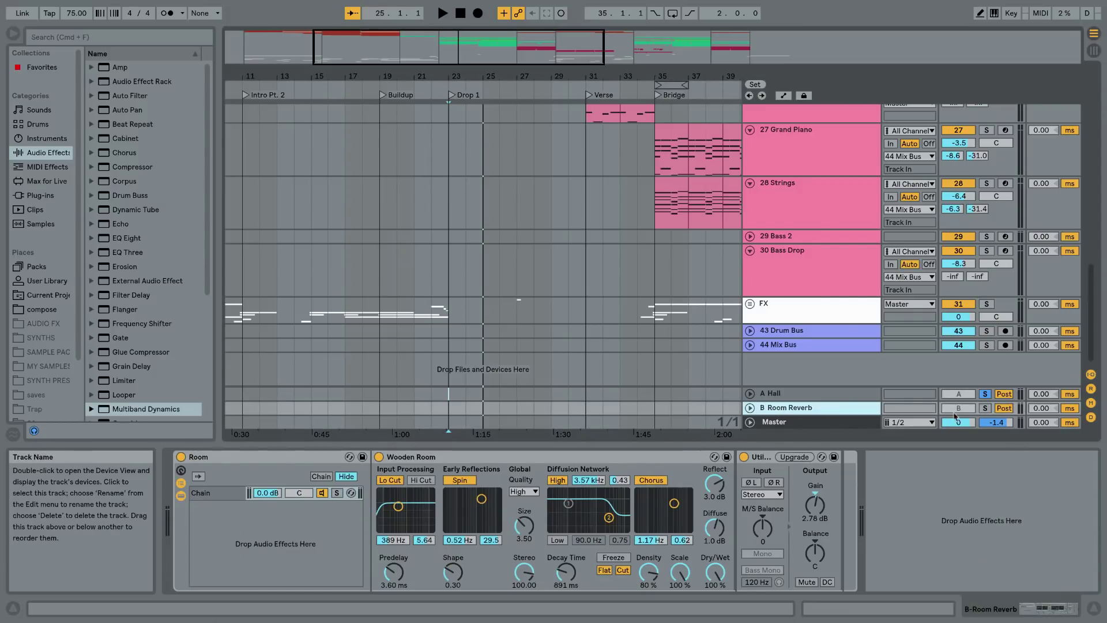
left_click(986, 410)
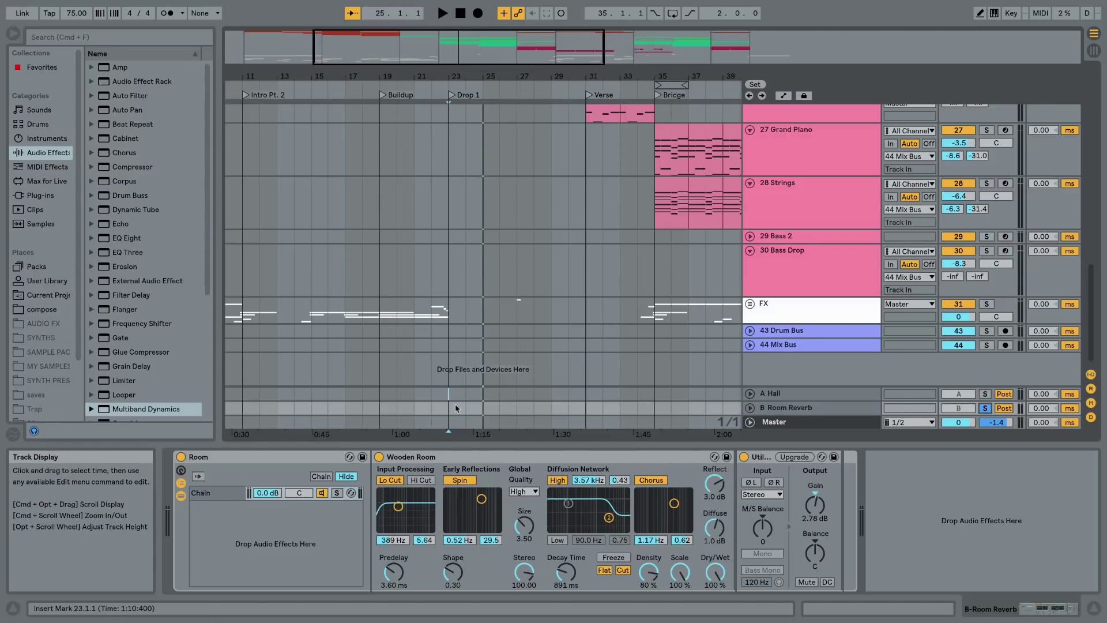
left_click(450, 407)
key("space")
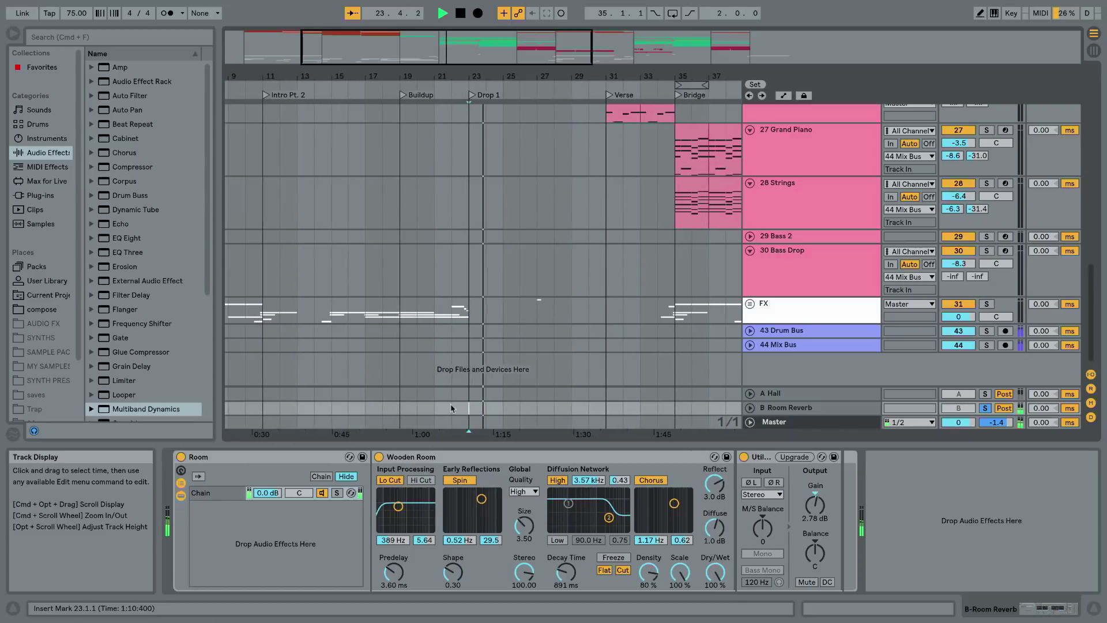
key("space")
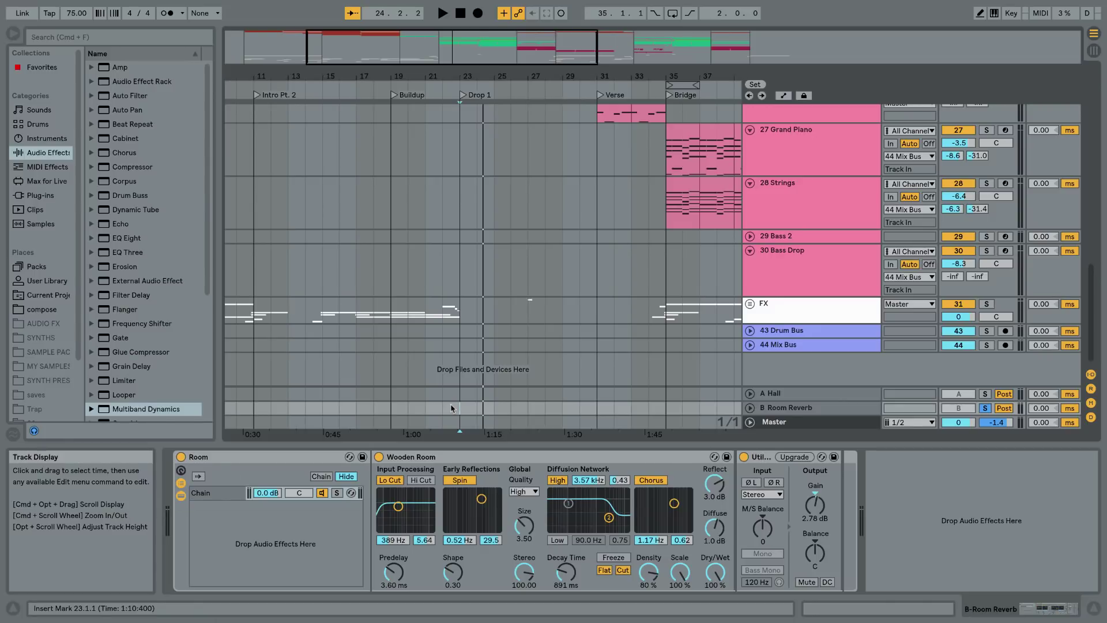
left_click(468, 458)
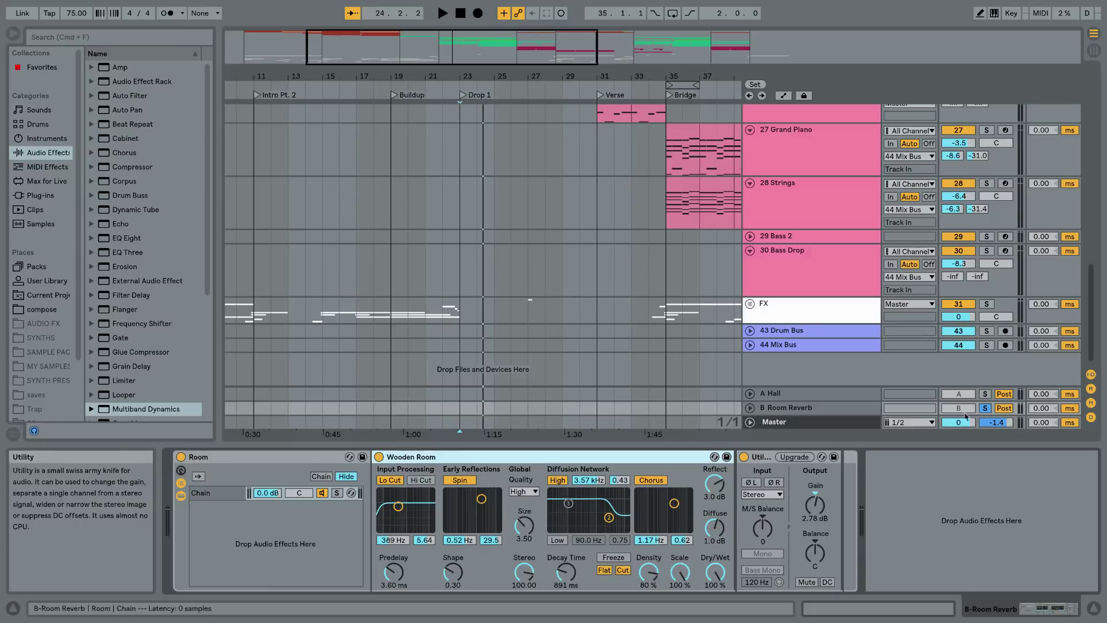
Unsolo the Room Reverb return and show the Master's 3 EQ8 and Utility devices
left_click(810, 422)
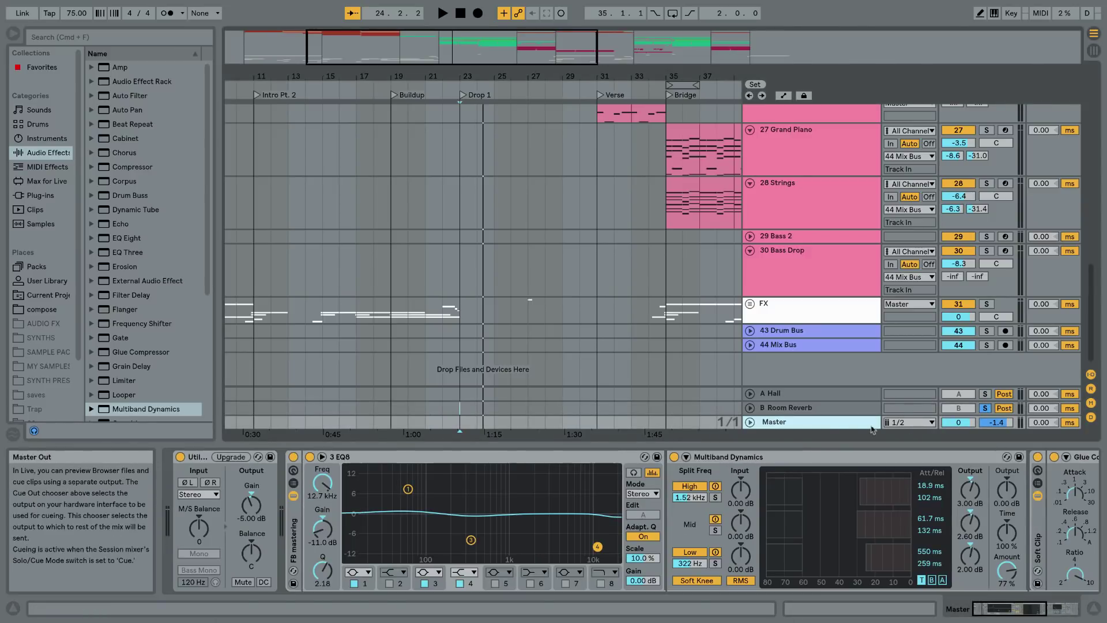
left_click(986, 408)
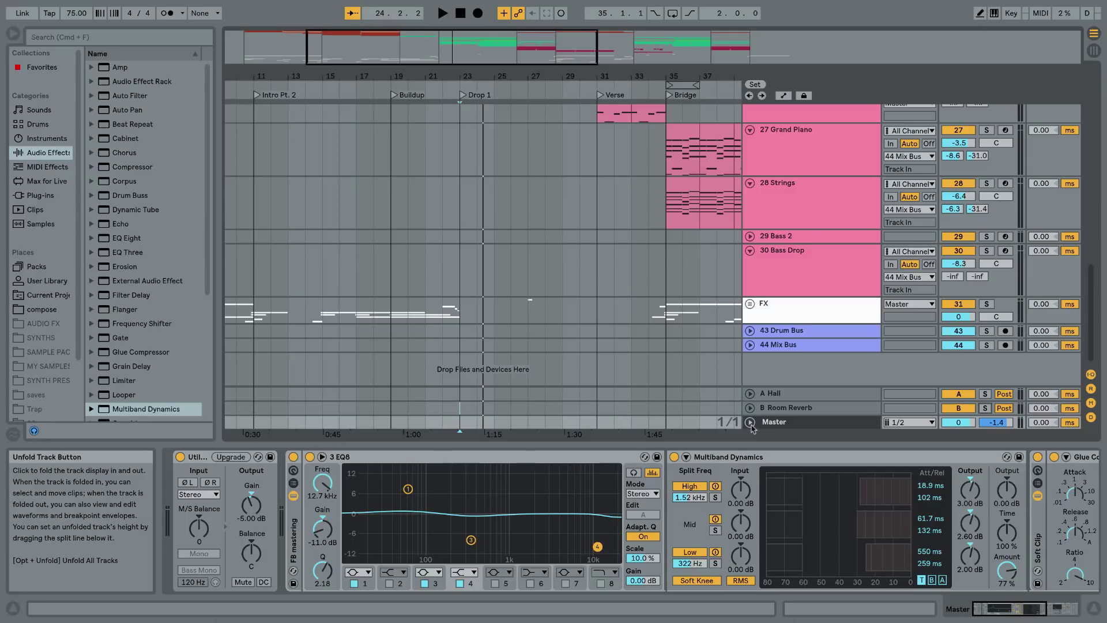
left_click(619, 460)
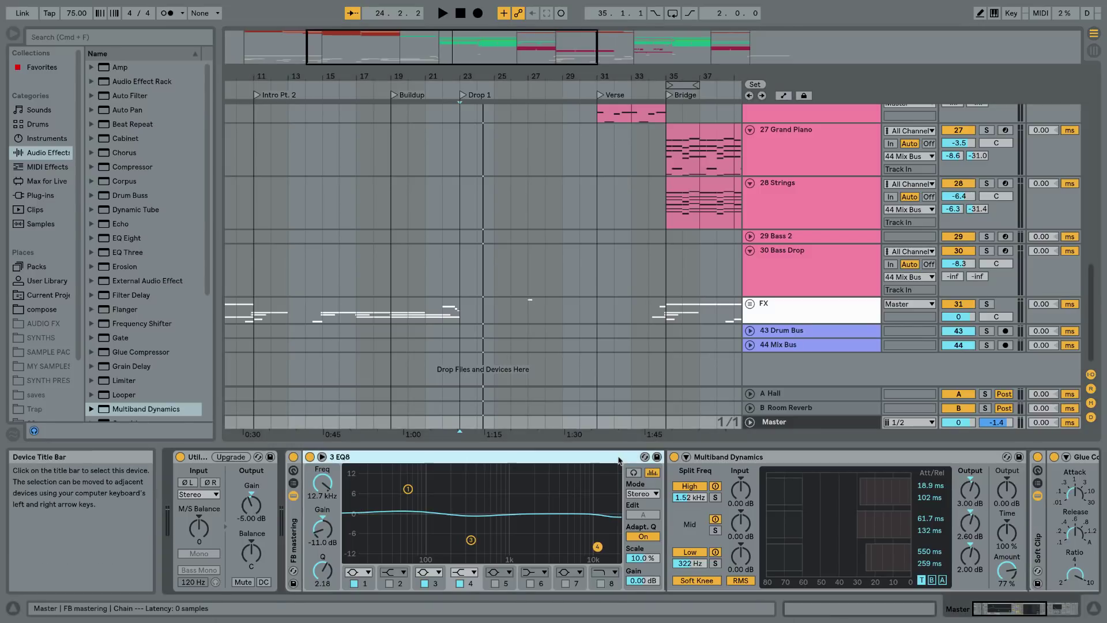
key("Left")
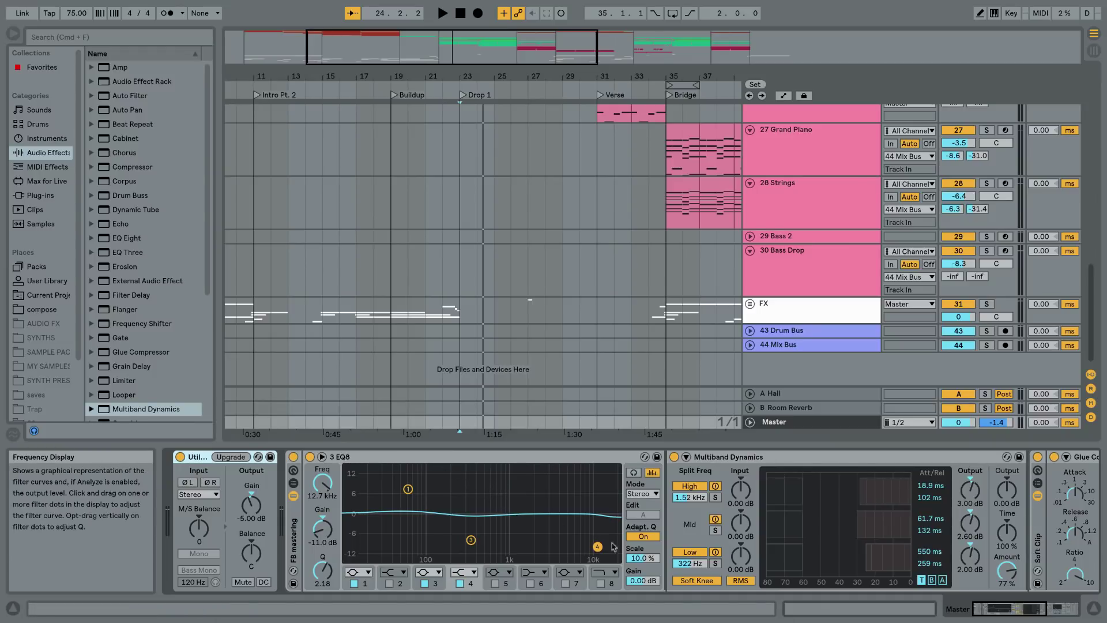
Try the Master's 3 EQ8 Scale at 100 %, undo it and point out the low band
left_click(641, 558)
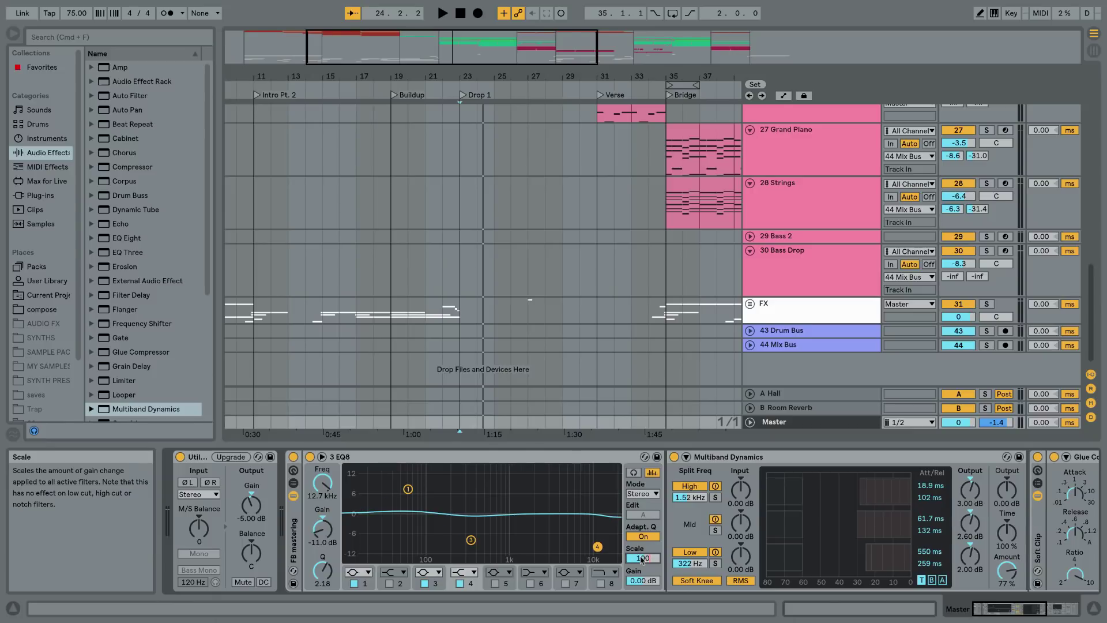
key("Return")
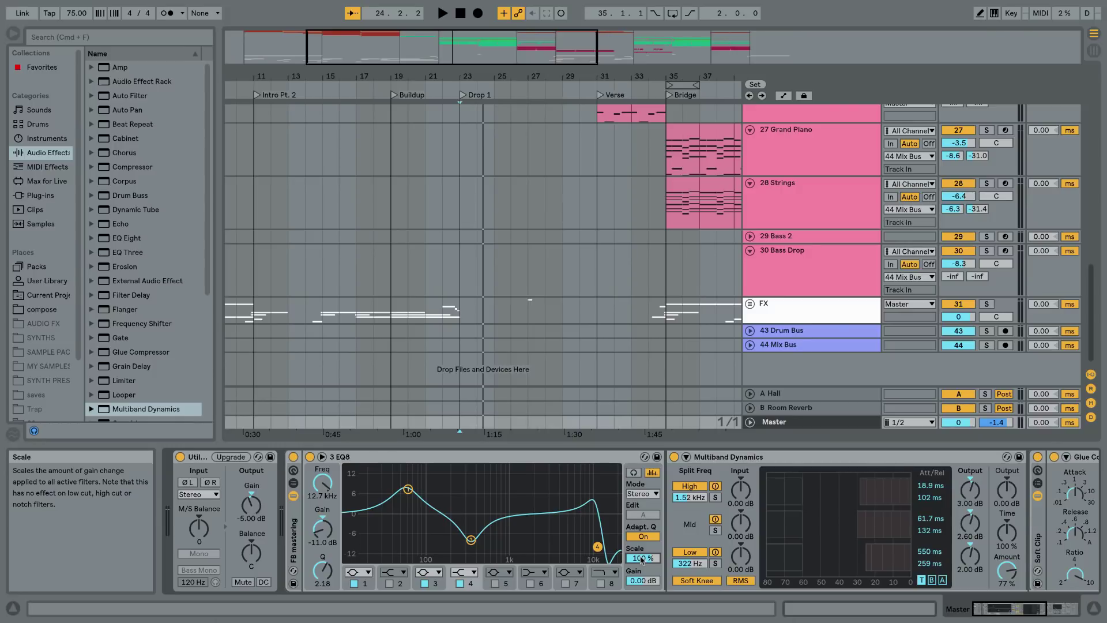
key("super+z")
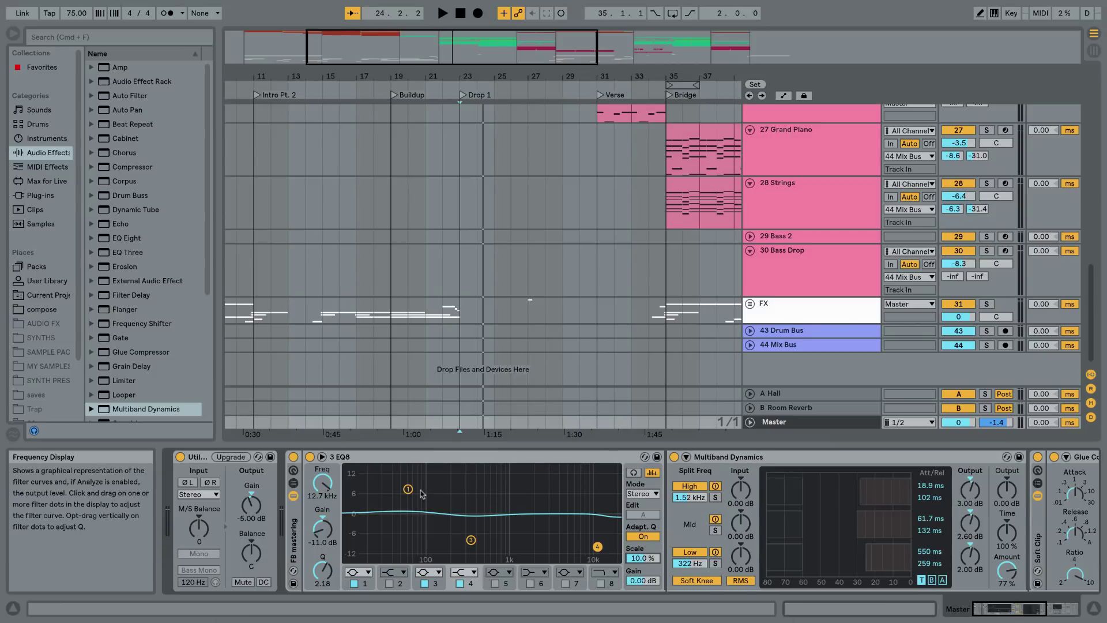
mouse_move(407, 490)
left_mouse_down()
mouse_move(406, 477)
mouse_move(379, 479)
mouse_move(419, 478)
mouse_move(408, 489)
left_mouse_up()
Audition Drop 1 from 23.1.1 with the Master's Multiband Dynamics bypassed and re-enabled during playback
left_click(730, 458)
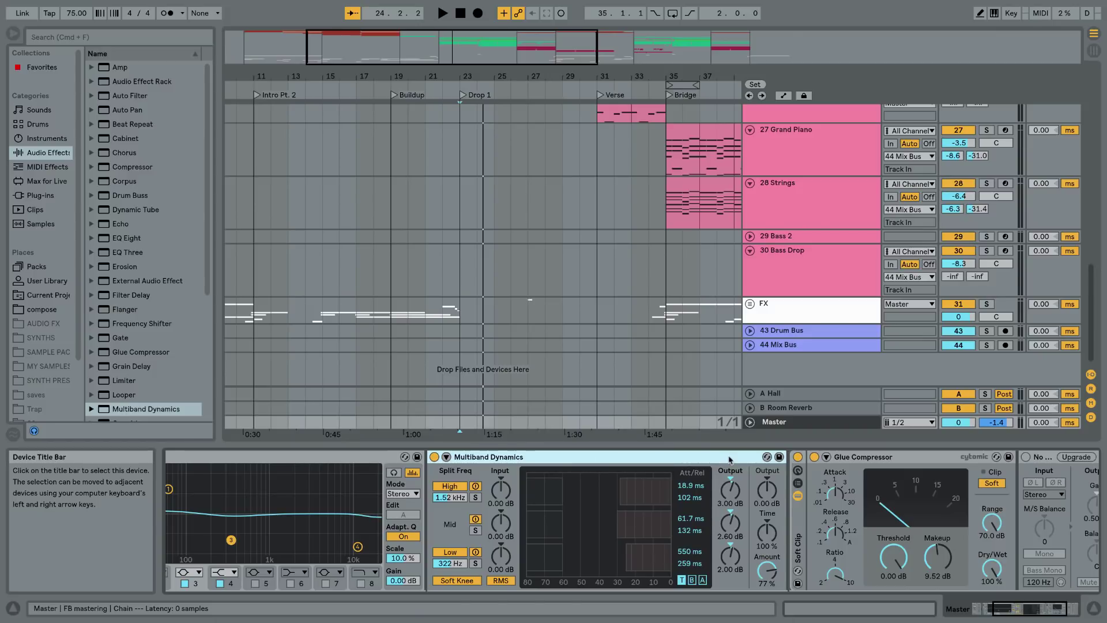
left_click(467, 423)
left_click(434, 458)
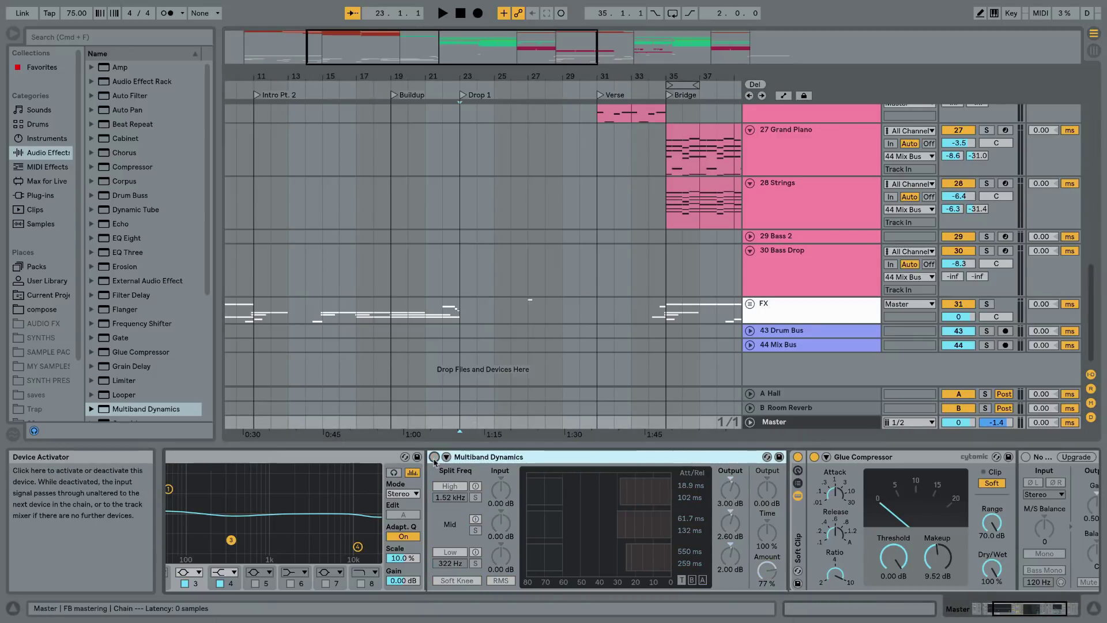
key("space")
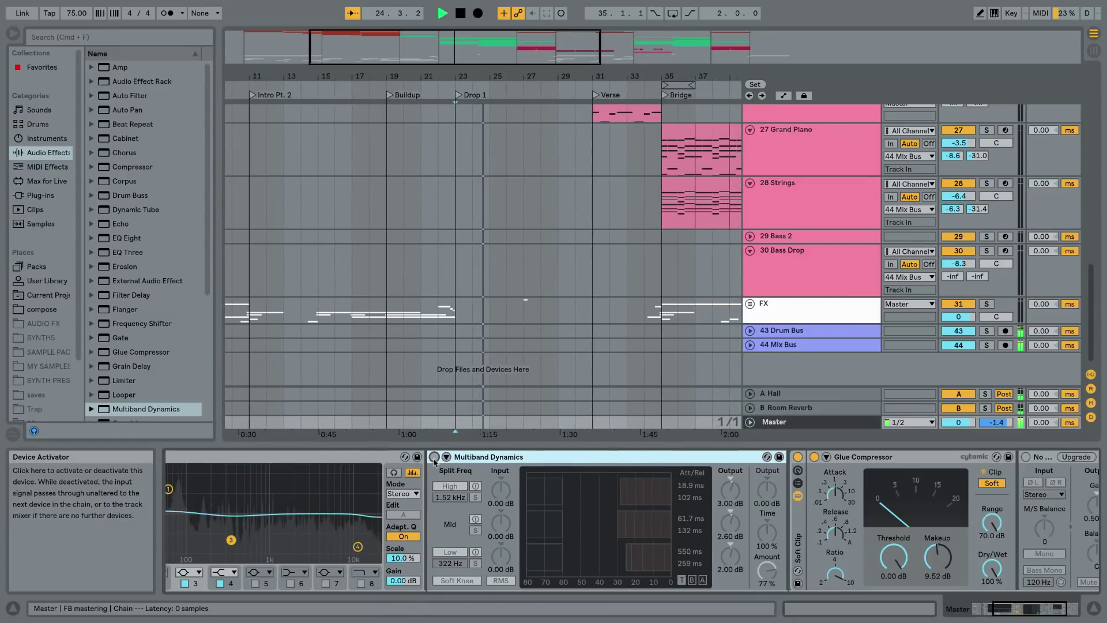
left_click(435, 457)
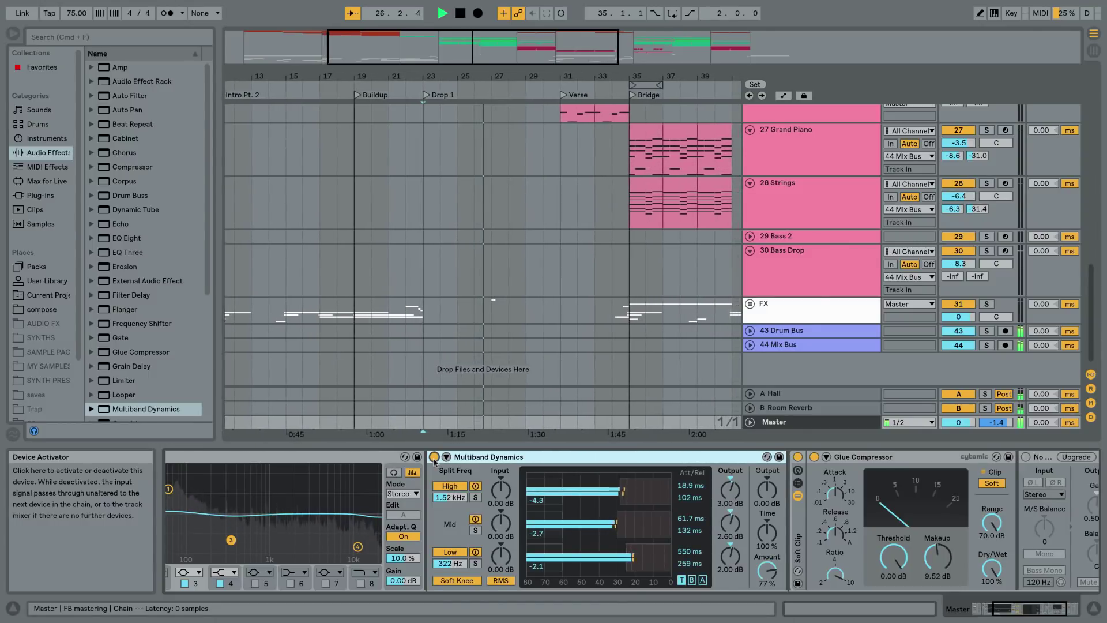
key("space")
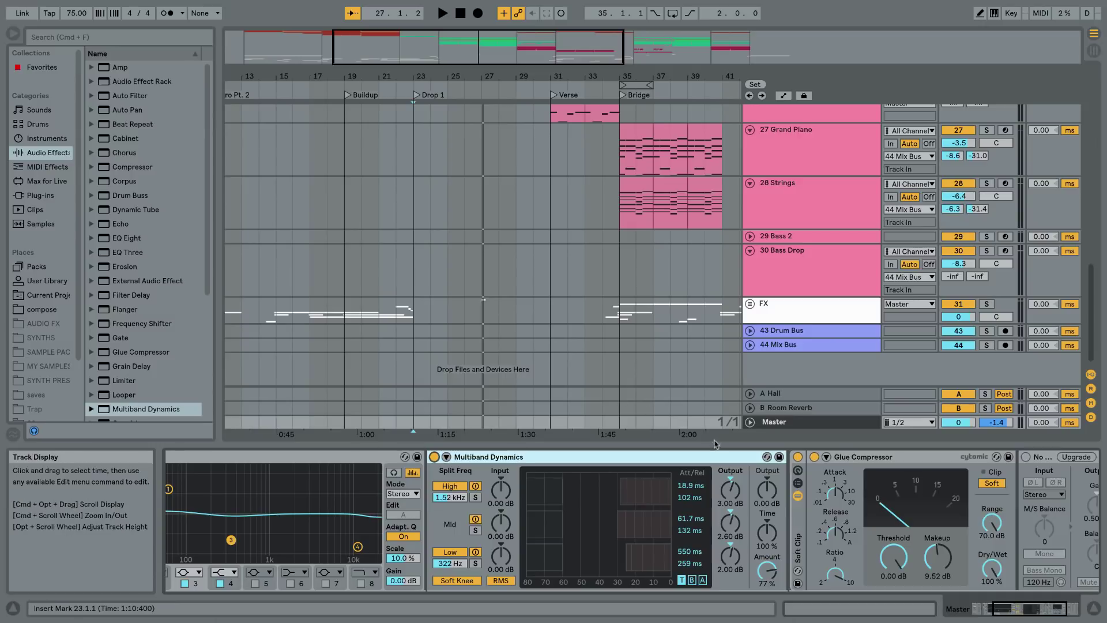
Search the audio effects for "limiter" and load the Limiter at the end of the Master chain
scroll(606, 490, "right", 5)
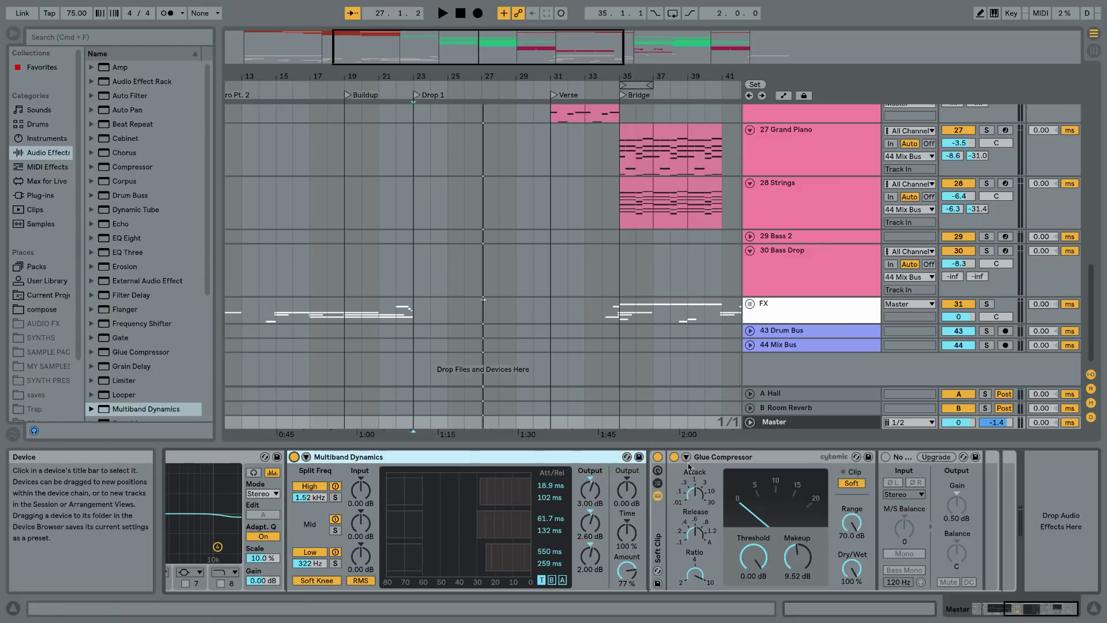
left_click(97, 36)
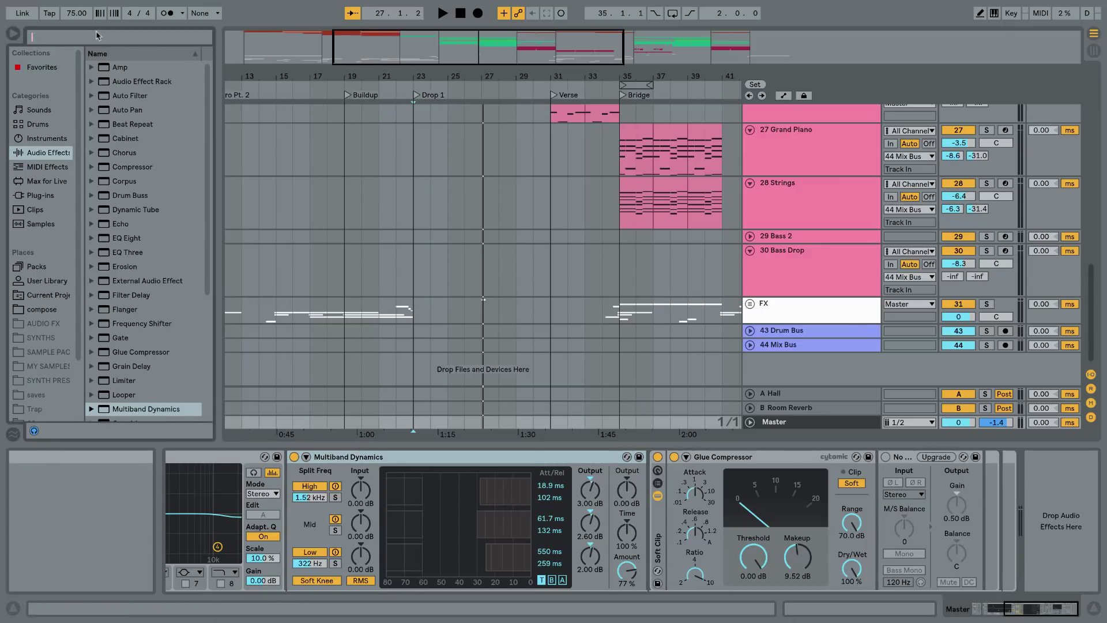
type("limiter")
key("Down")
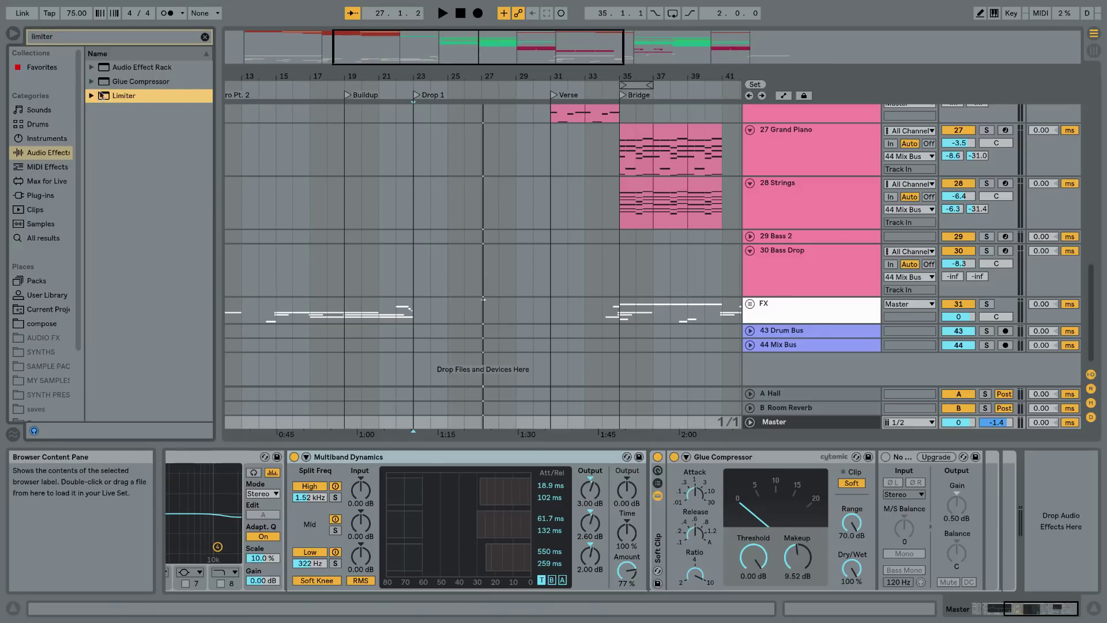
key("Return")
Place the insert mark at 23.1.1 on the Master and audition Drop 1 twice through the mastering chain
left_click(413, 422)
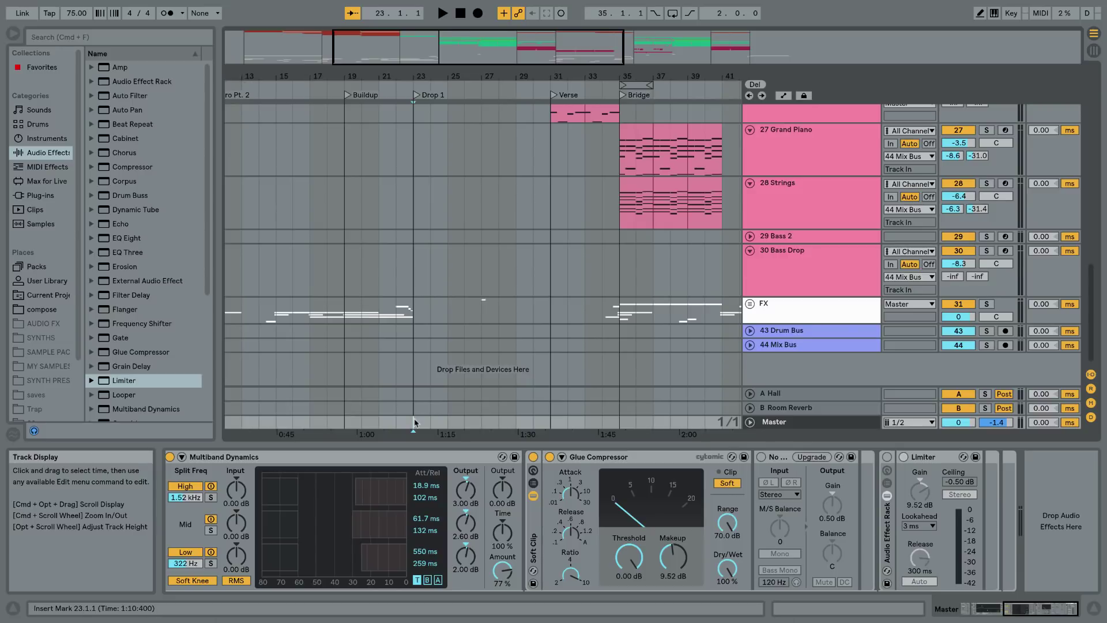
key("space")
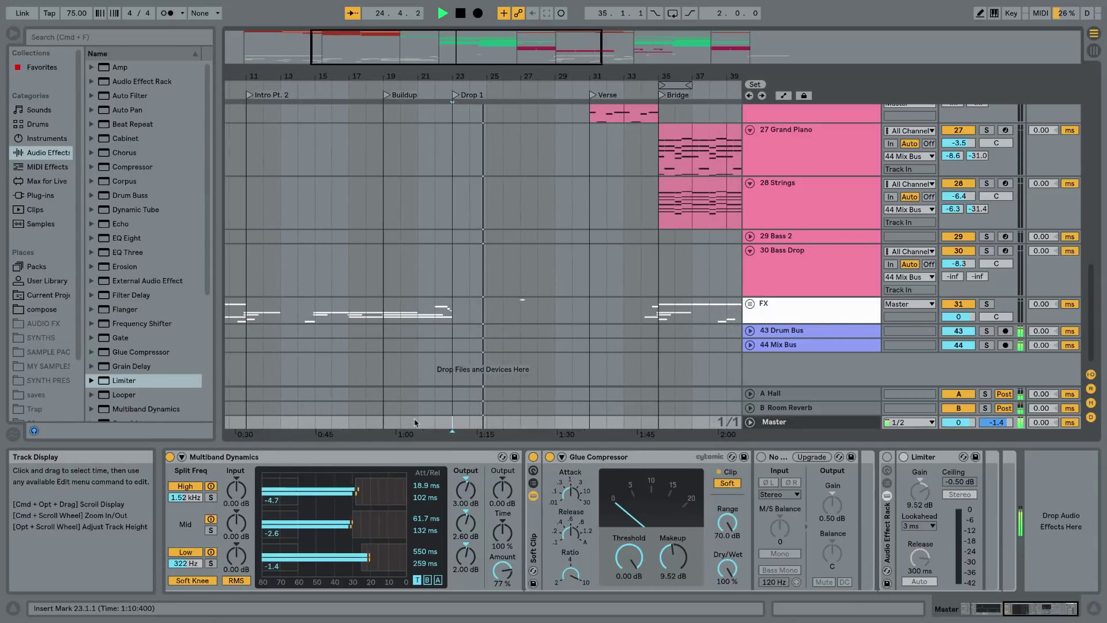
key("space")
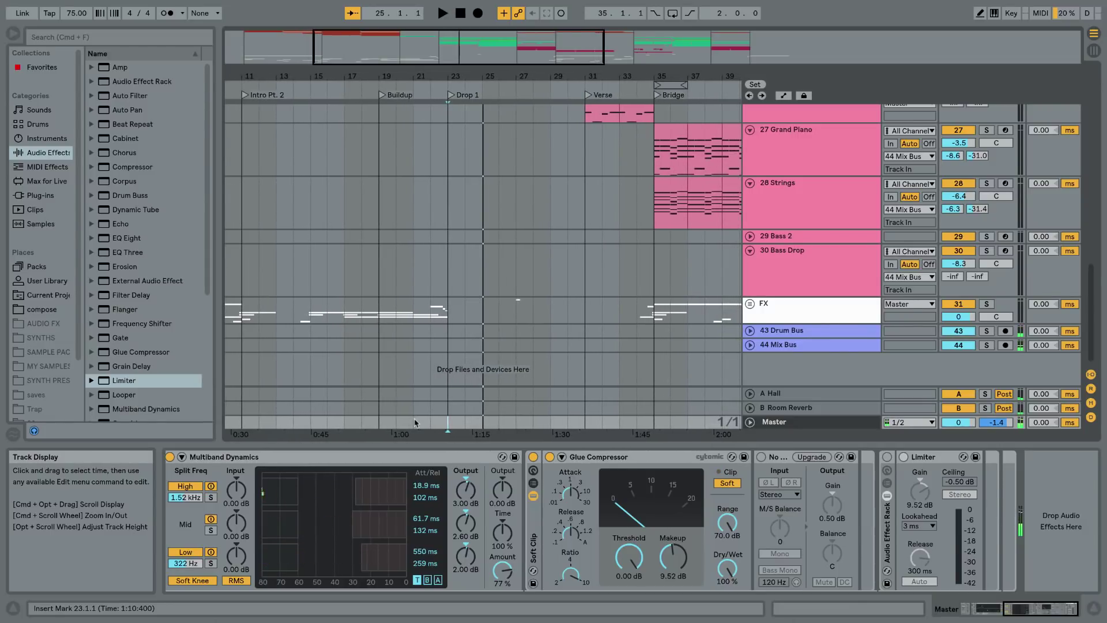
key("space")
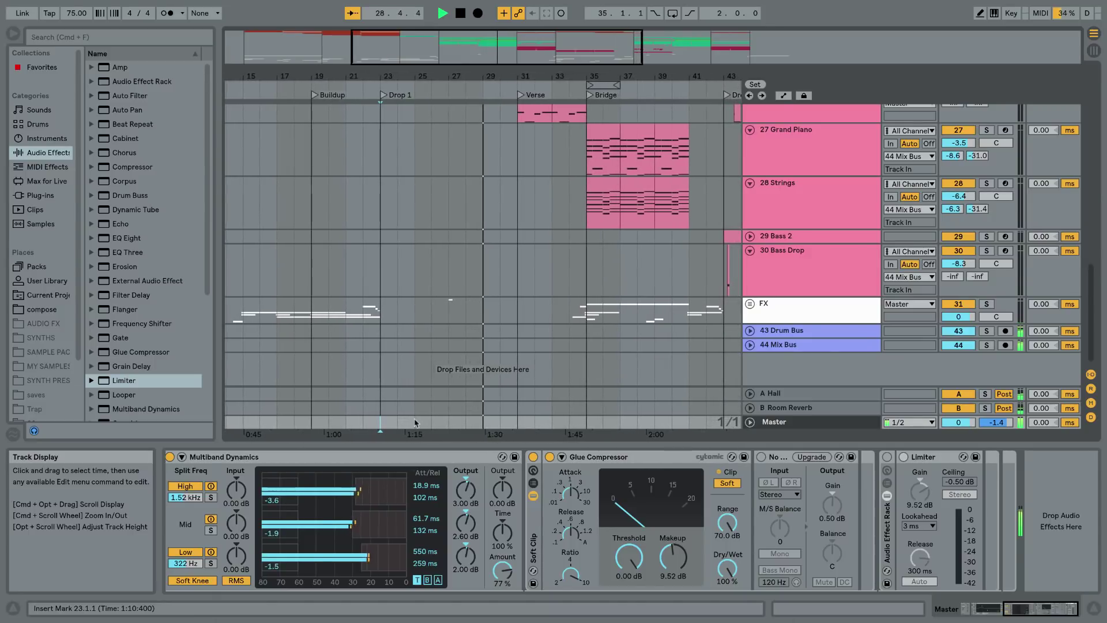
key("space")
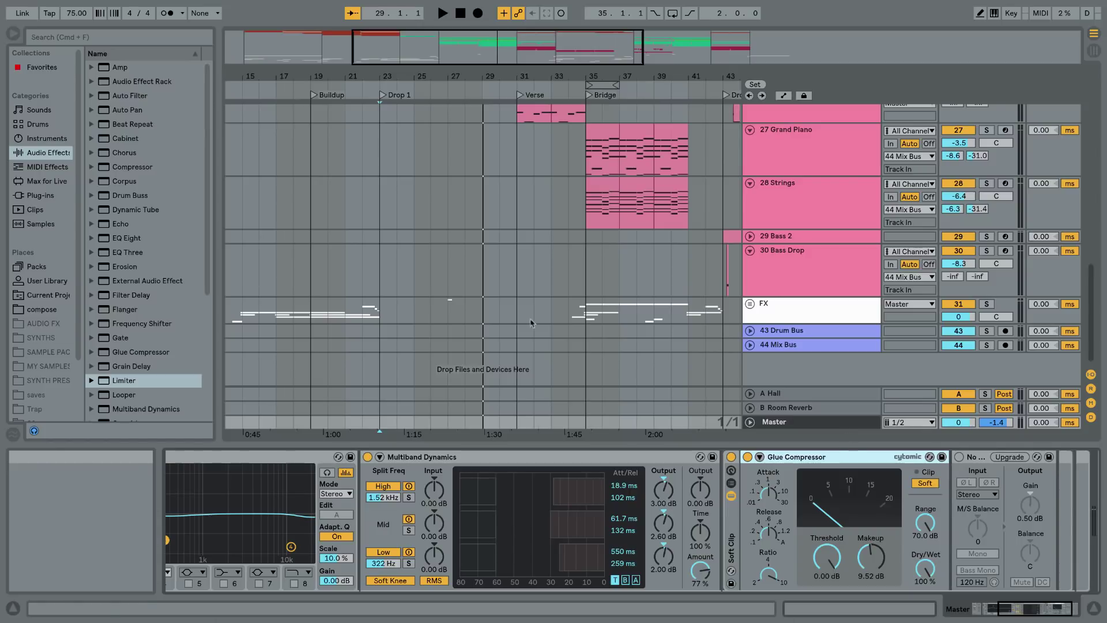
Delete the Limiter from the end of the Master chain and check the Master's level in the Session mixer
key("super+z")
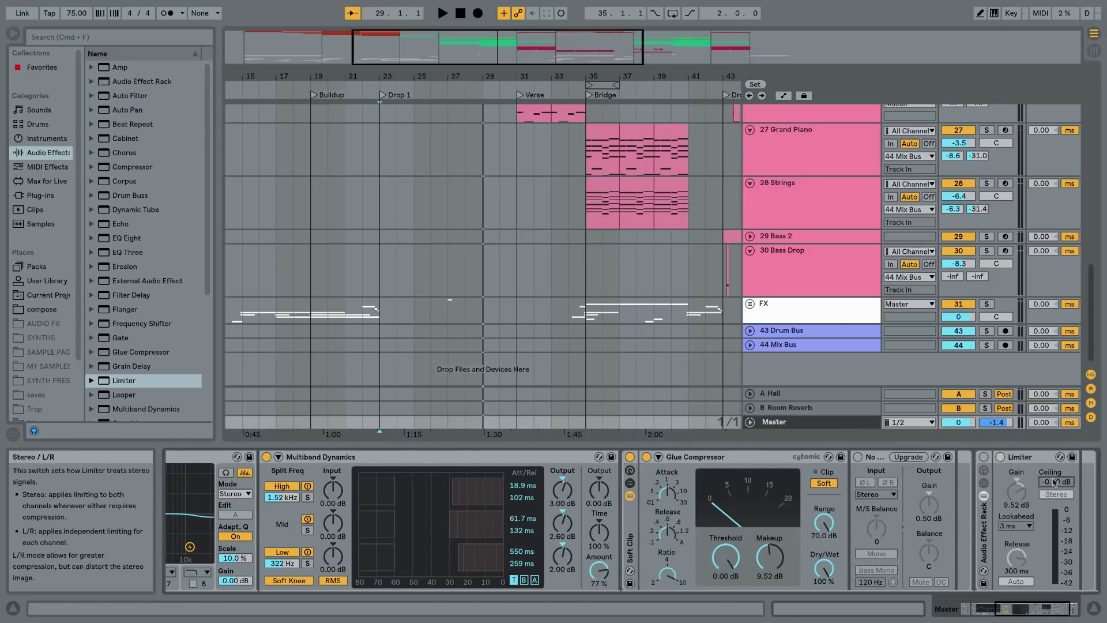
left_click(984, 512)
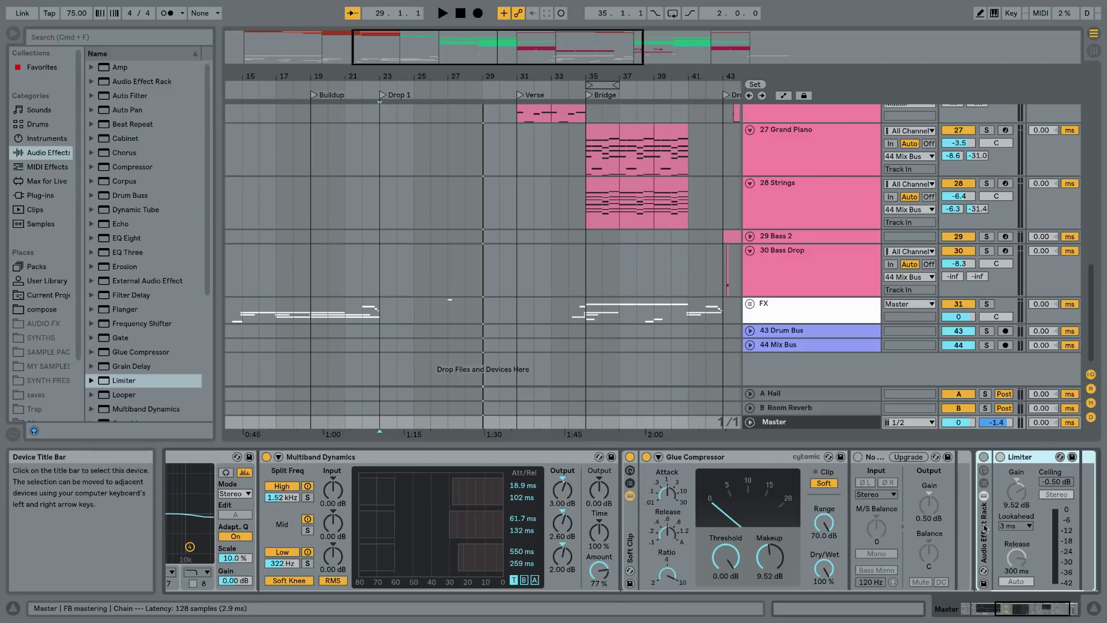
key("Delete")
key("Tab")
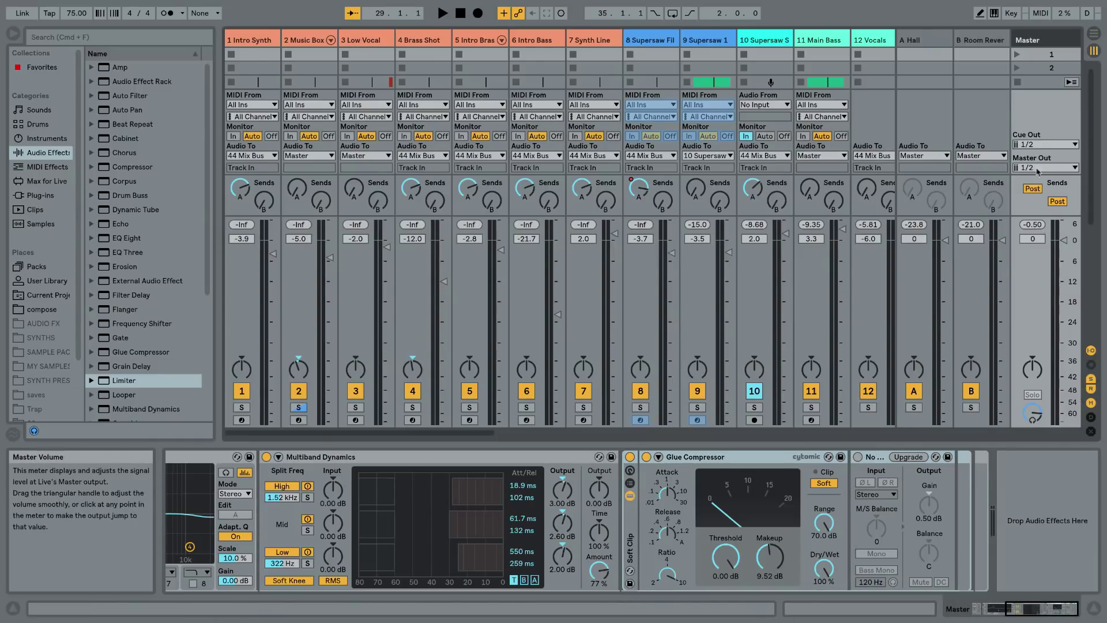
key("Tab")
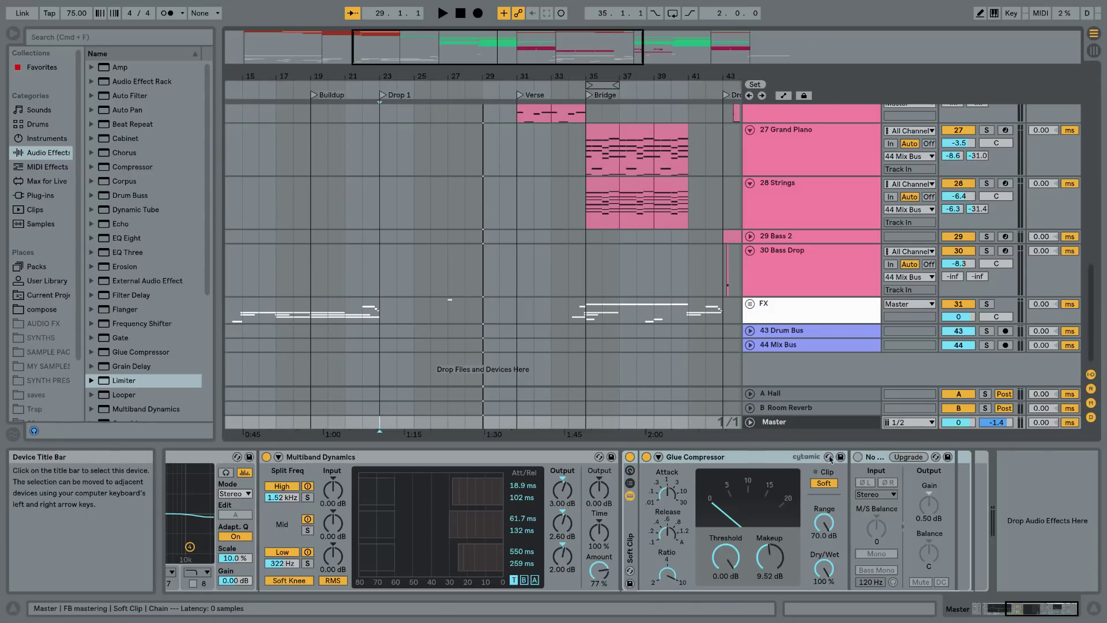
Switch the Master's No Headroom Utility on and back off, and fold the device
left_click(859, 457)
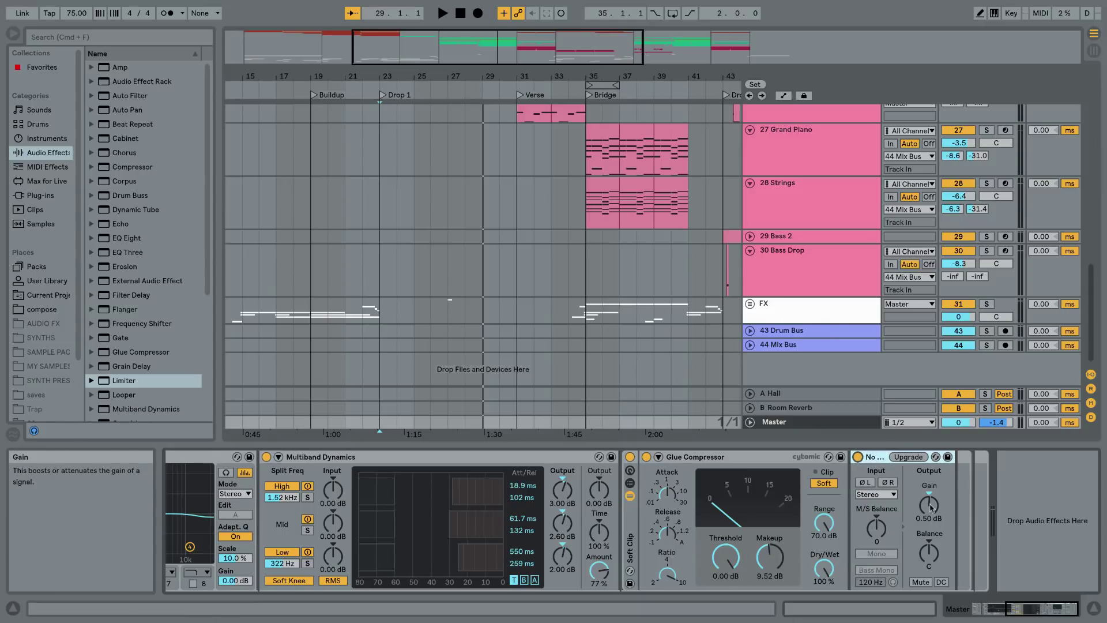
left_click(858, 457)
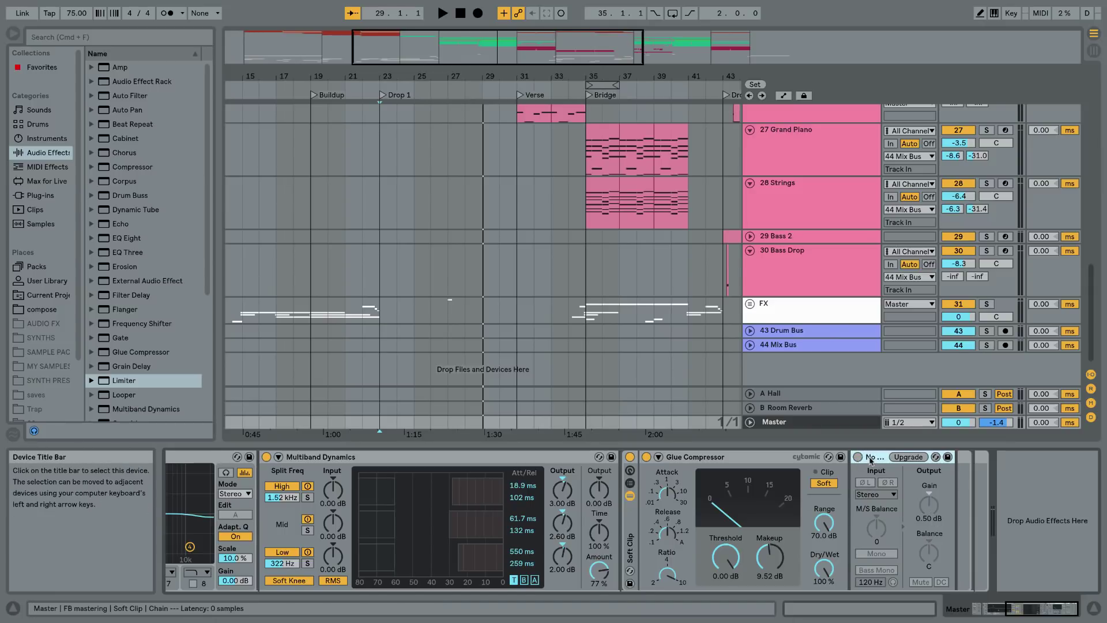
double_click(870, 459)
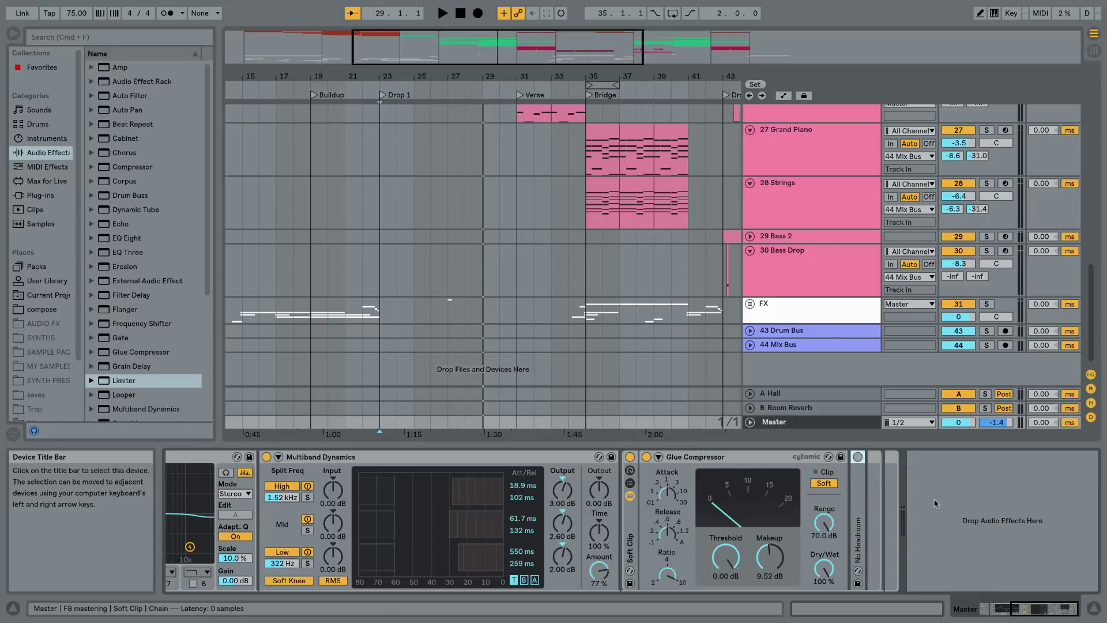
scroll(897, 491, "up", 5)
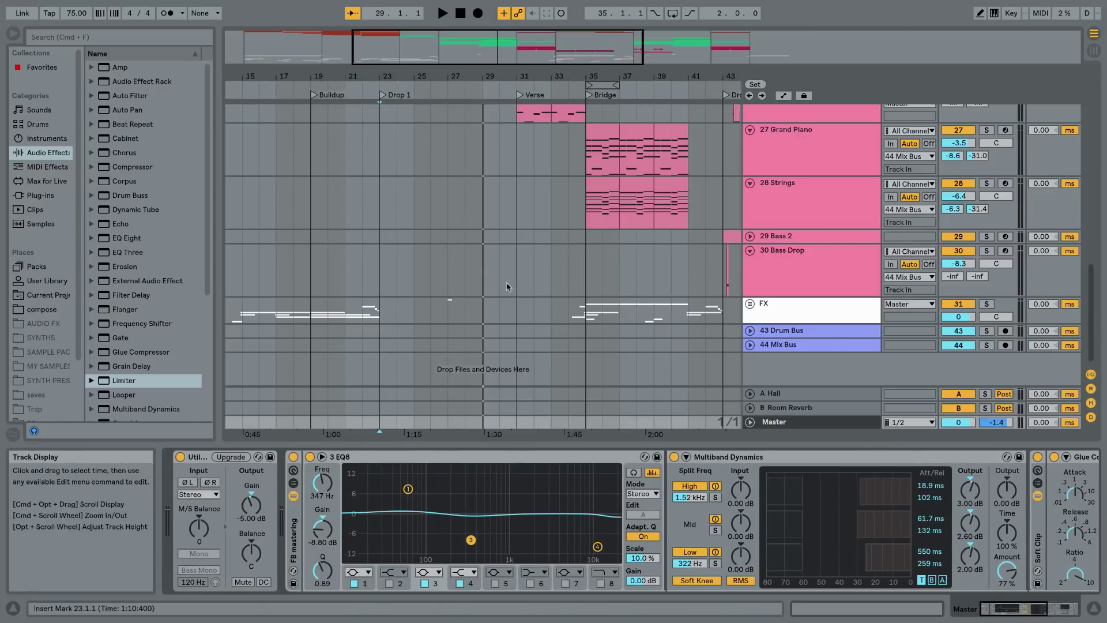
Show the Supersaw 1 device chain, and unfold Supersaw Sidechain to examine its Kick Sidechain compressors and EQs
scroll(507, 286, "up", 15)
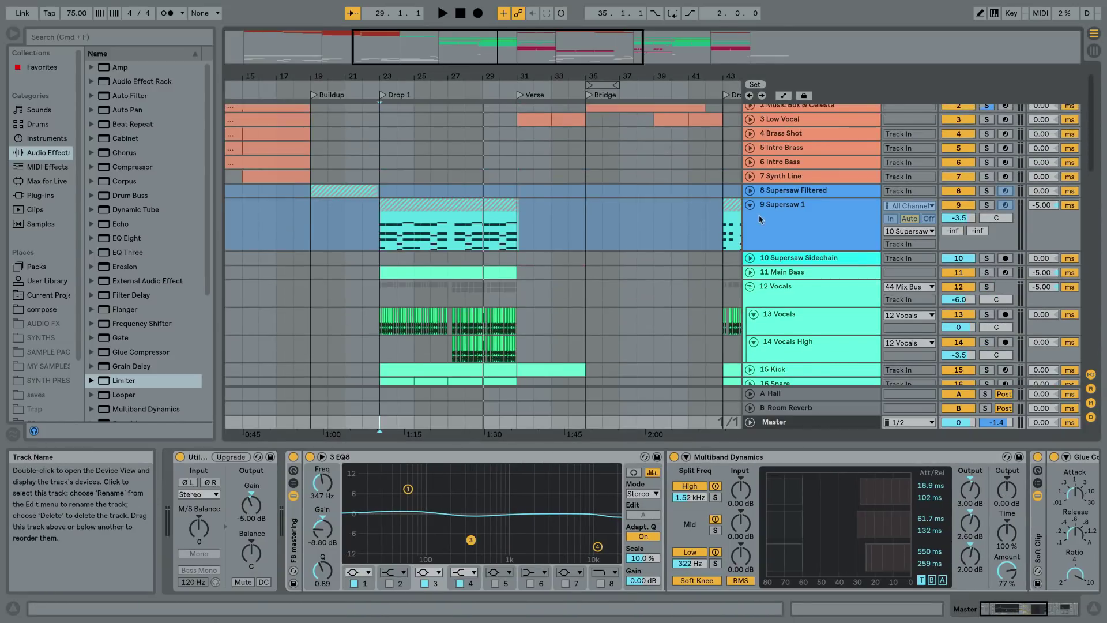
left_click(759, 220)
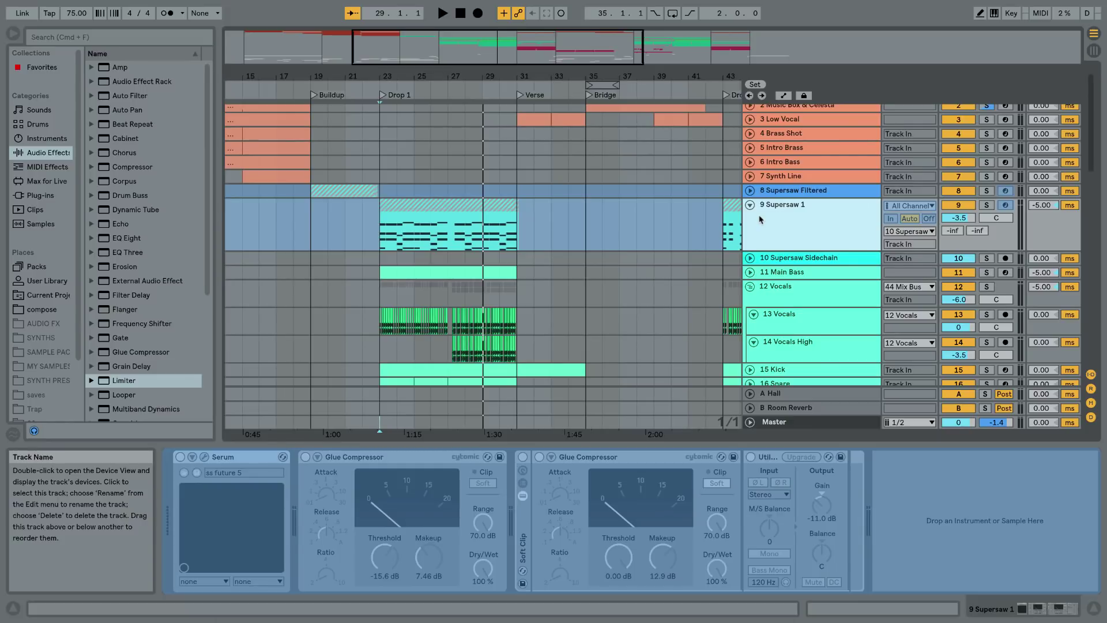
left_click(833, 258)
left_click(750, 258)
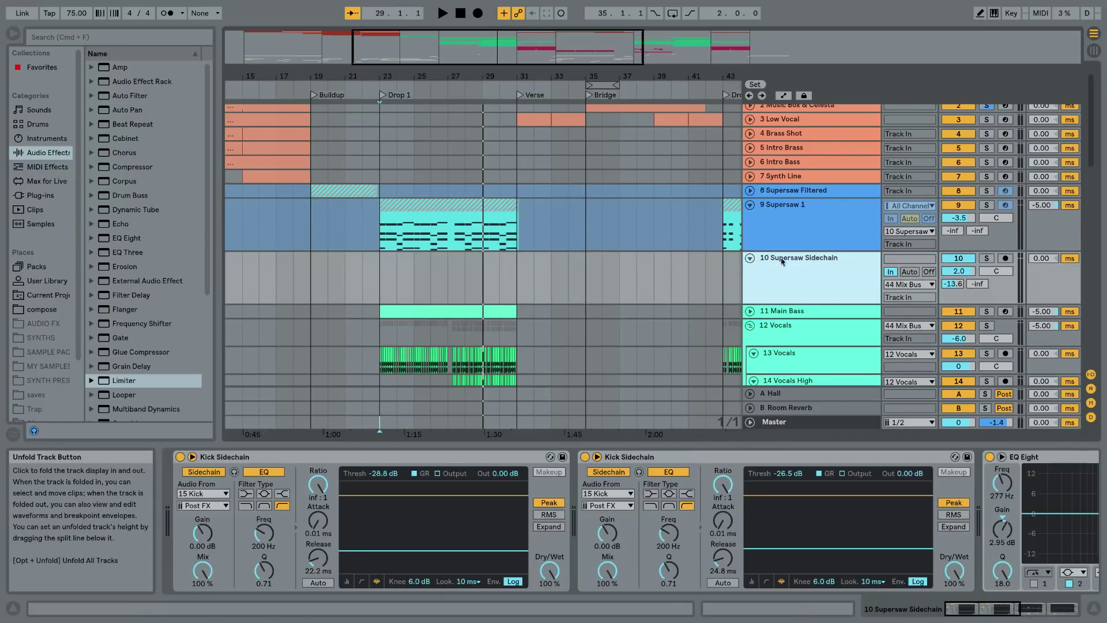
left_click(848, 237)
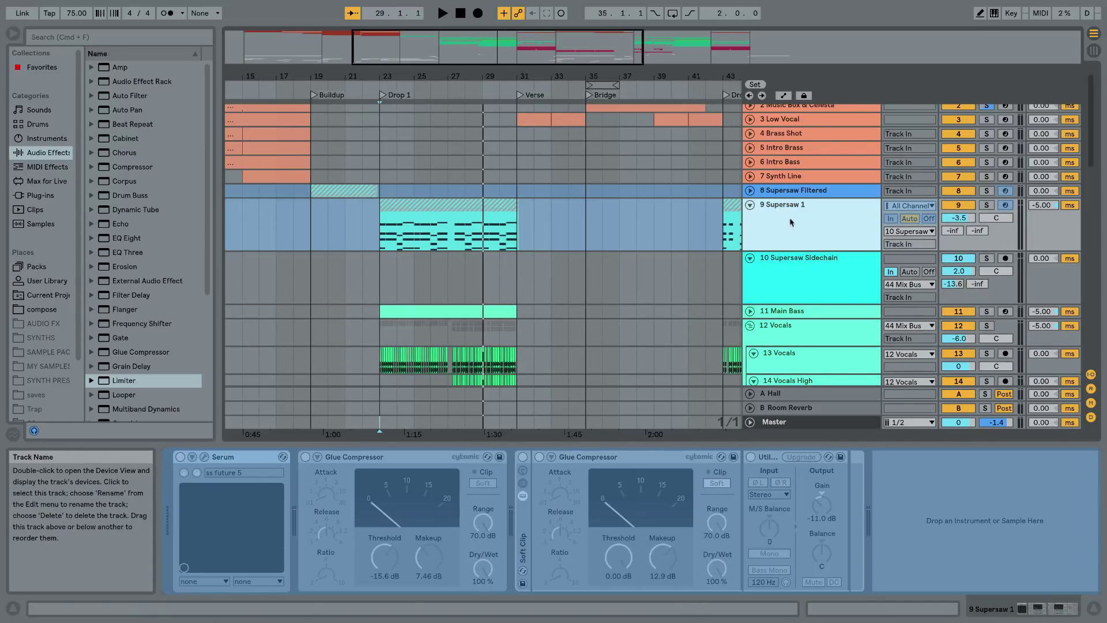
left_click(777, 267)
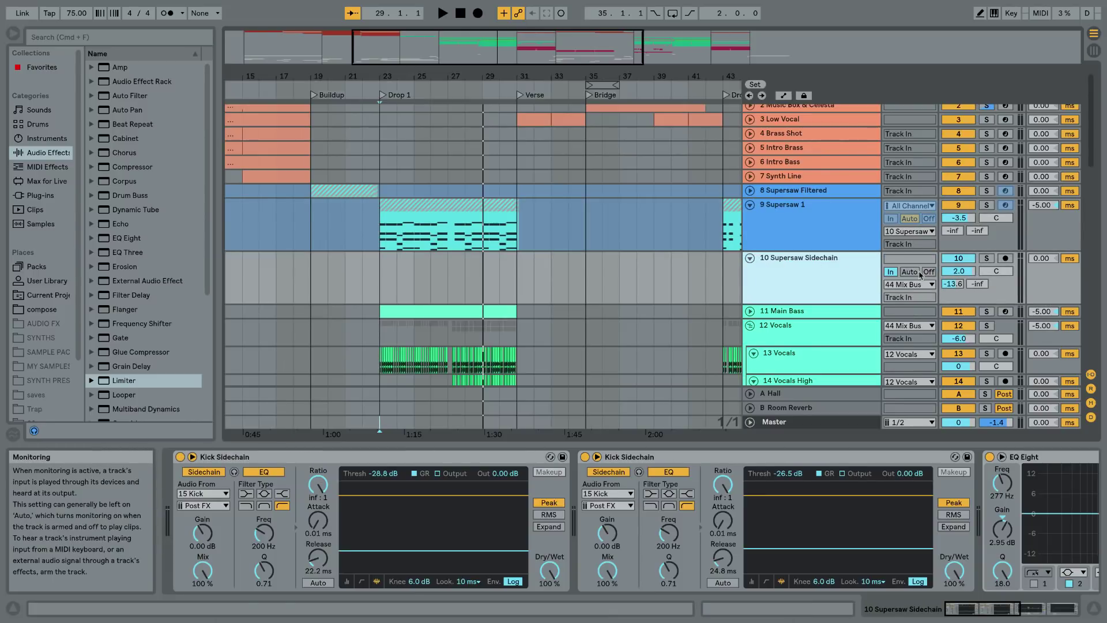
scroll(631, 503, "right", 10)
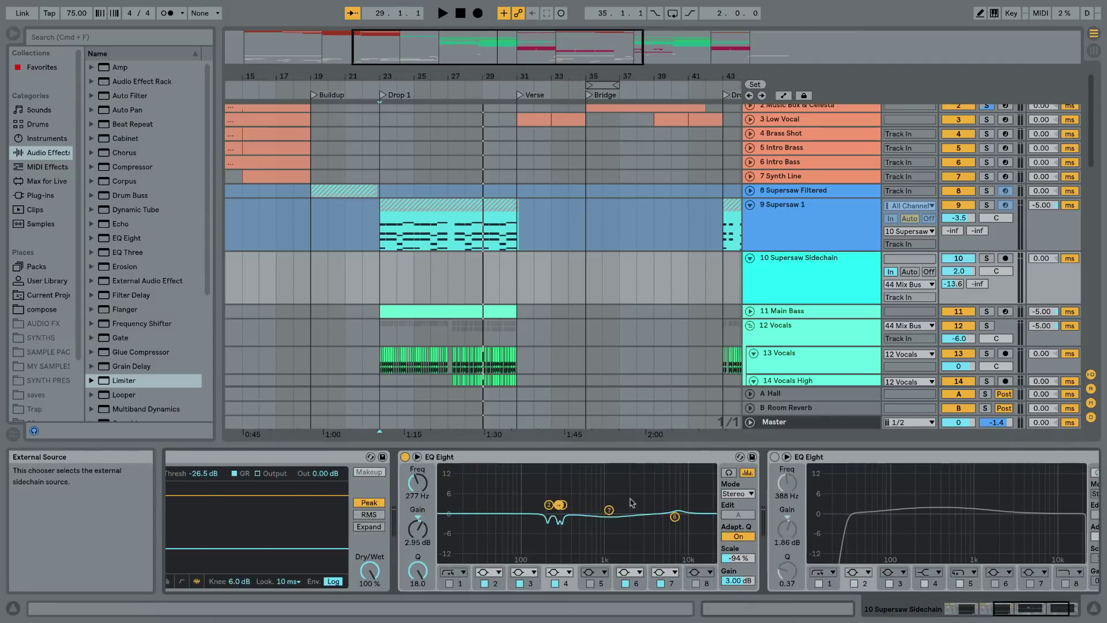
scroll(631, 503, "left", 10)
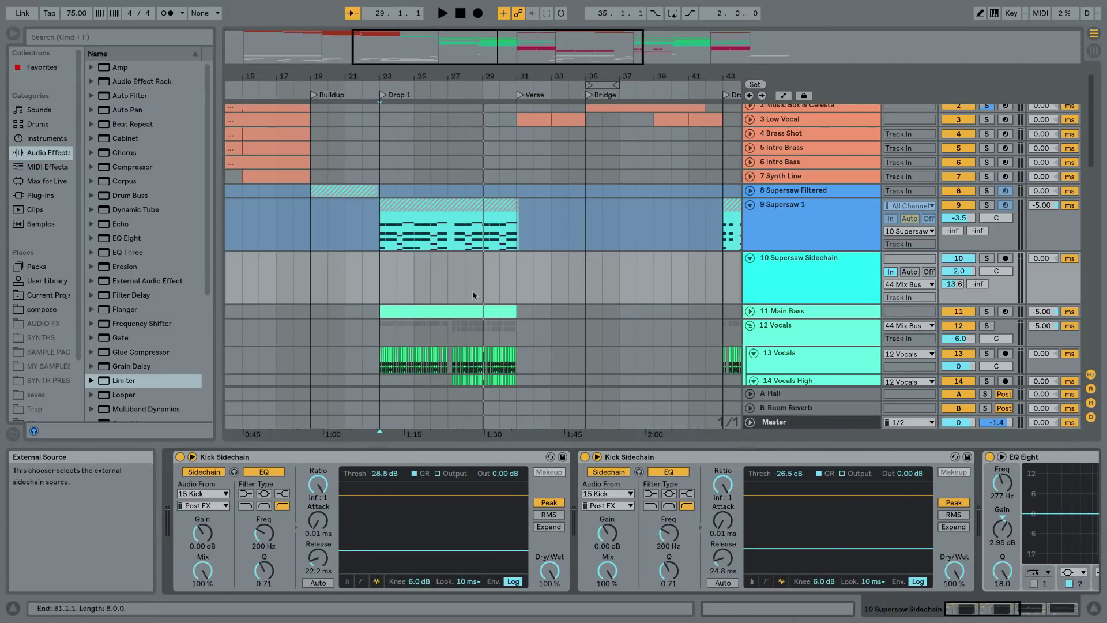
Compare Supersaw 1 with the Supersaw Sidechain bus again, examining the bus chain through to its last EQ Eight
left_click(826, 229)
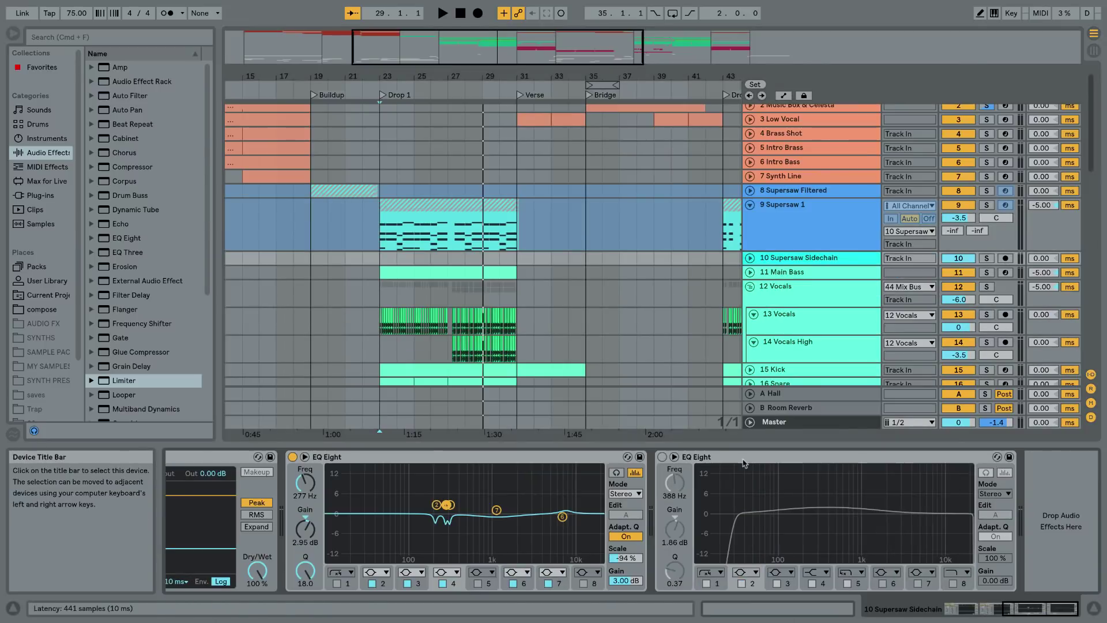
scroll(744, 463, "left", 10)
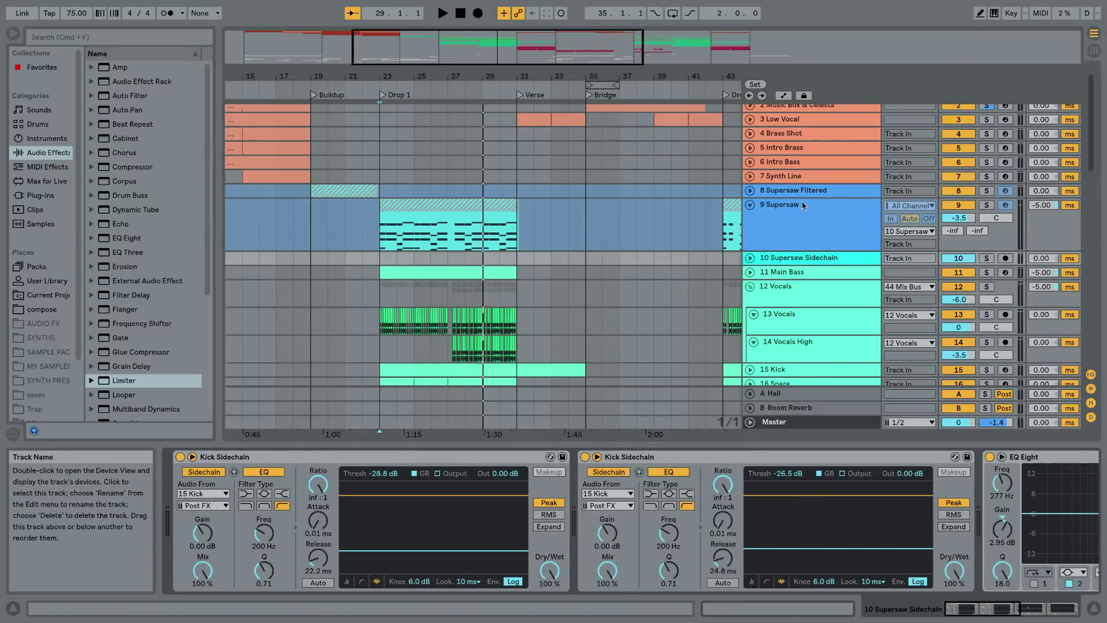
left_click(778, 215)
left_click(770, 261)
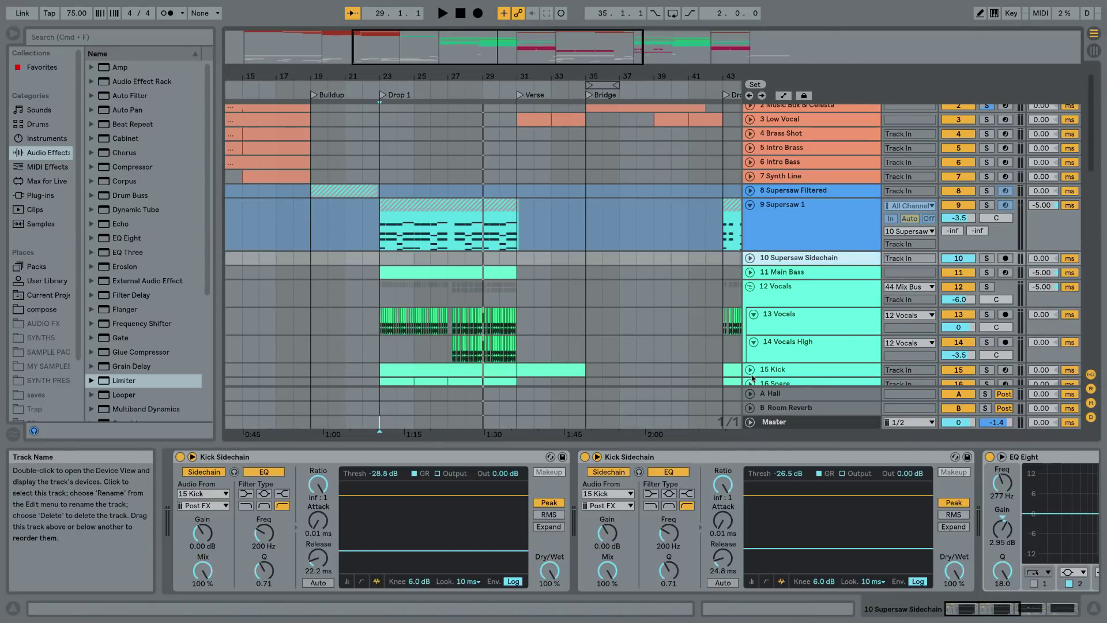
scroll(694, 458, "right", 5)
scroll(693, 458, "right", 3)
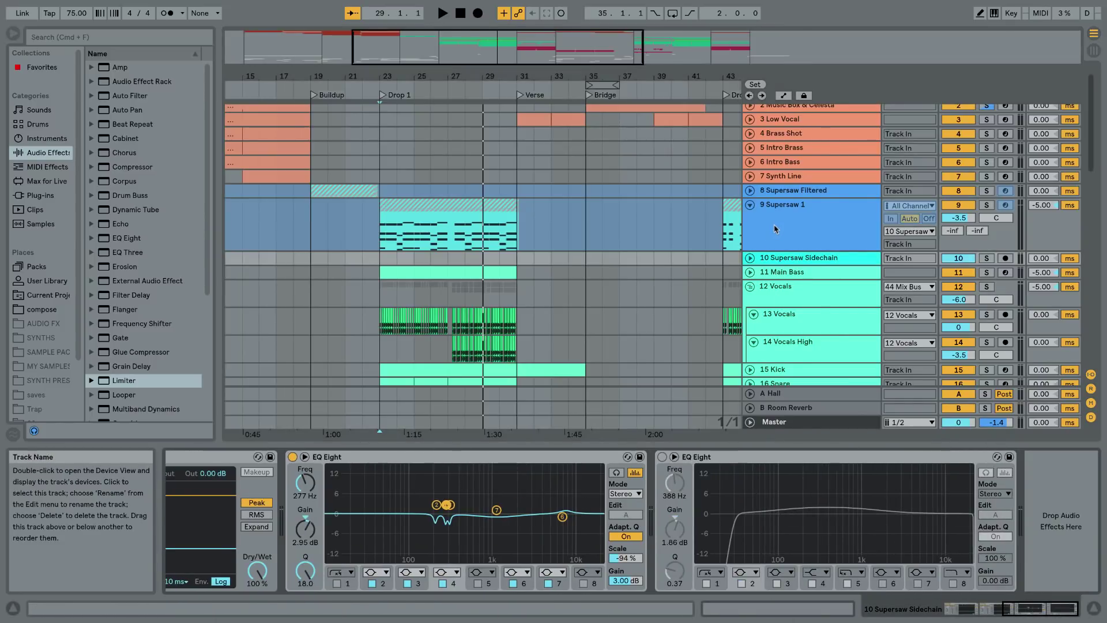
Fold Supersaw 1 and the expanded tracks further down the arrangement
left_click(750, 205)
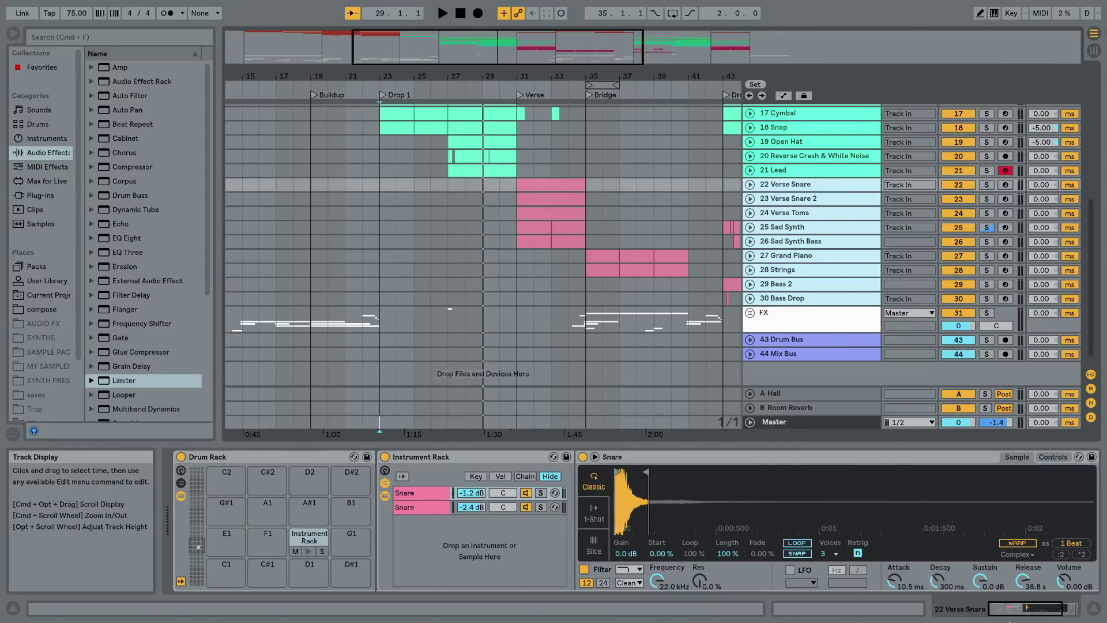
left_click(1093, 608)
Follow playback from the Buildup into Drop 1, showing the devices of Supersaw 1, Main Bass and Kick
scroll(669, 468, "up", 5)
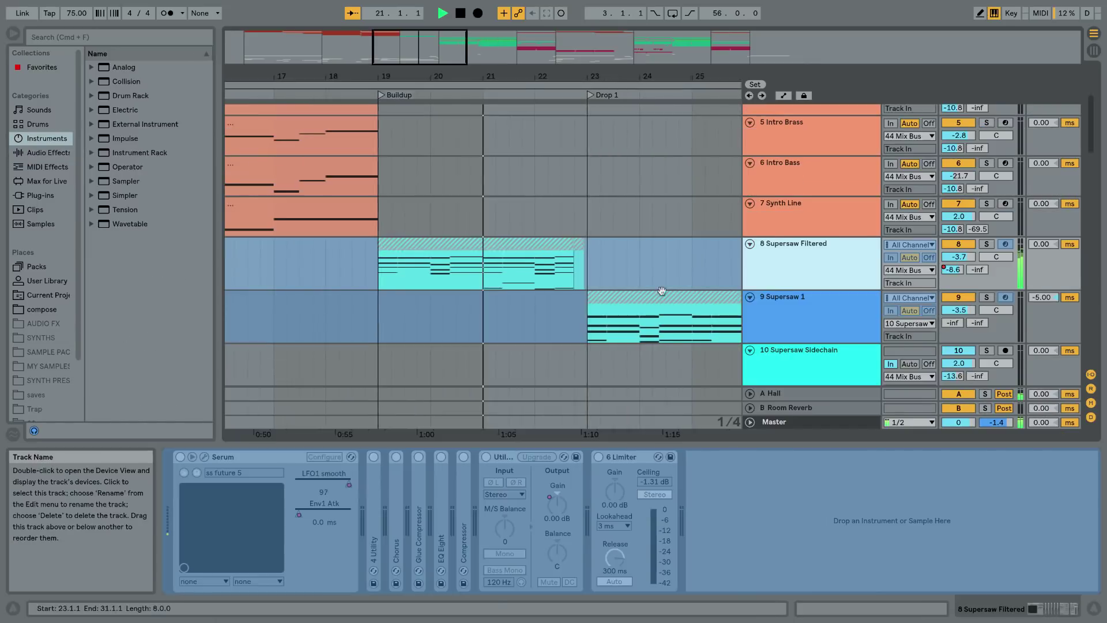
scroll(669, 266, "down", 5)
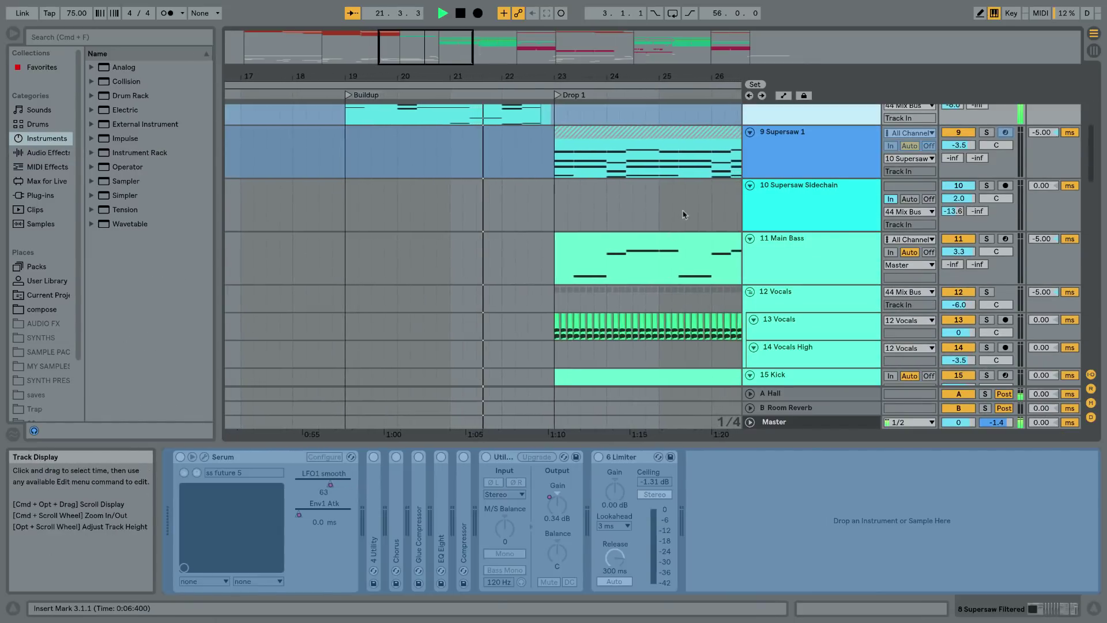
left_click(799, 166)
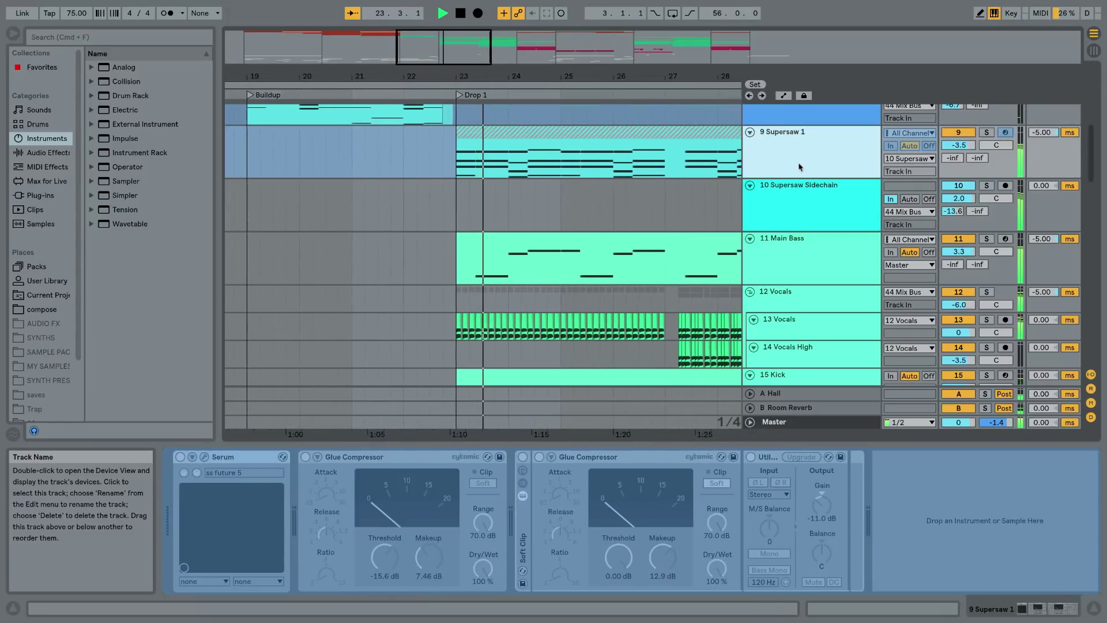
left_click(810, 257)
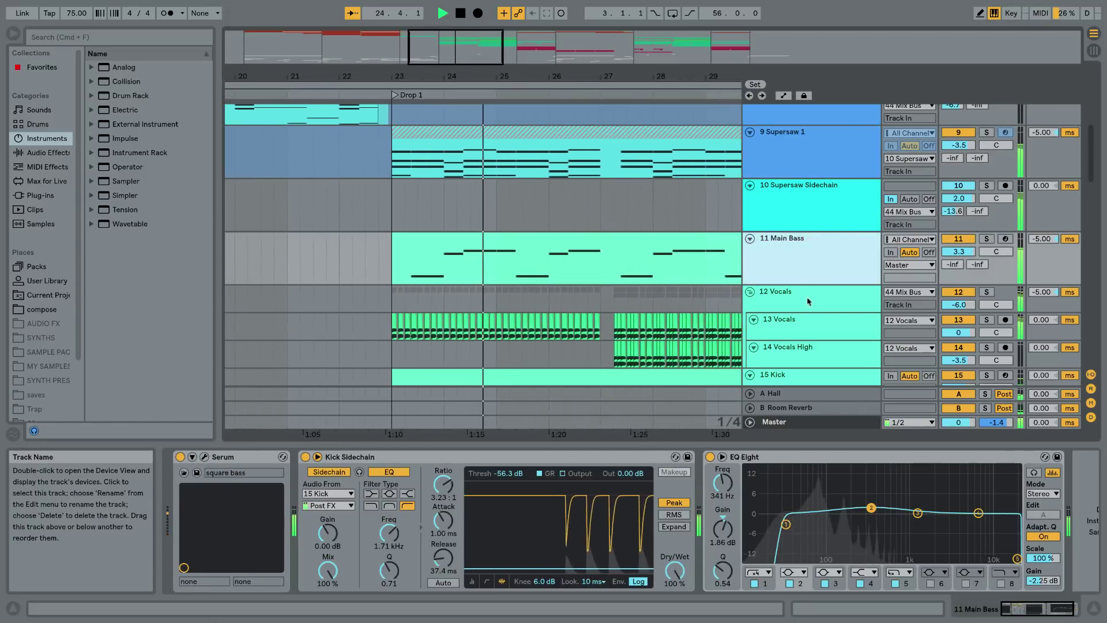
left_click(796, 376)
Follow the rest of Drop 1 through the drum tracks and show the Lead track's device chain during playback
scroll(656, 146, "down", 1)
scroll(663, 153, "down", 3)
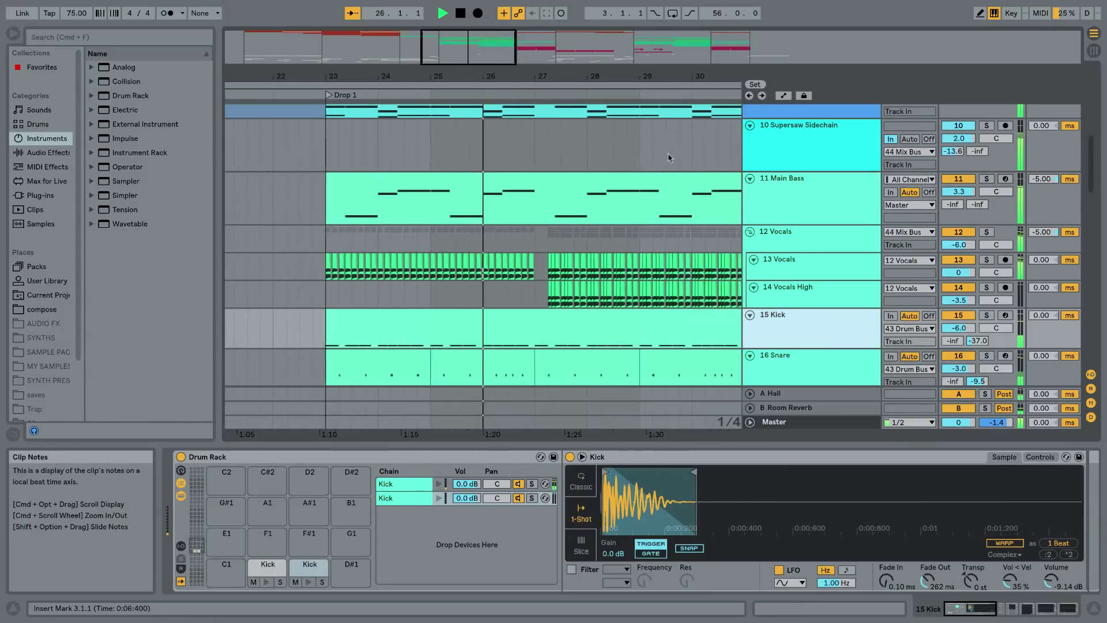
scroll(700, 186, "down", 4)
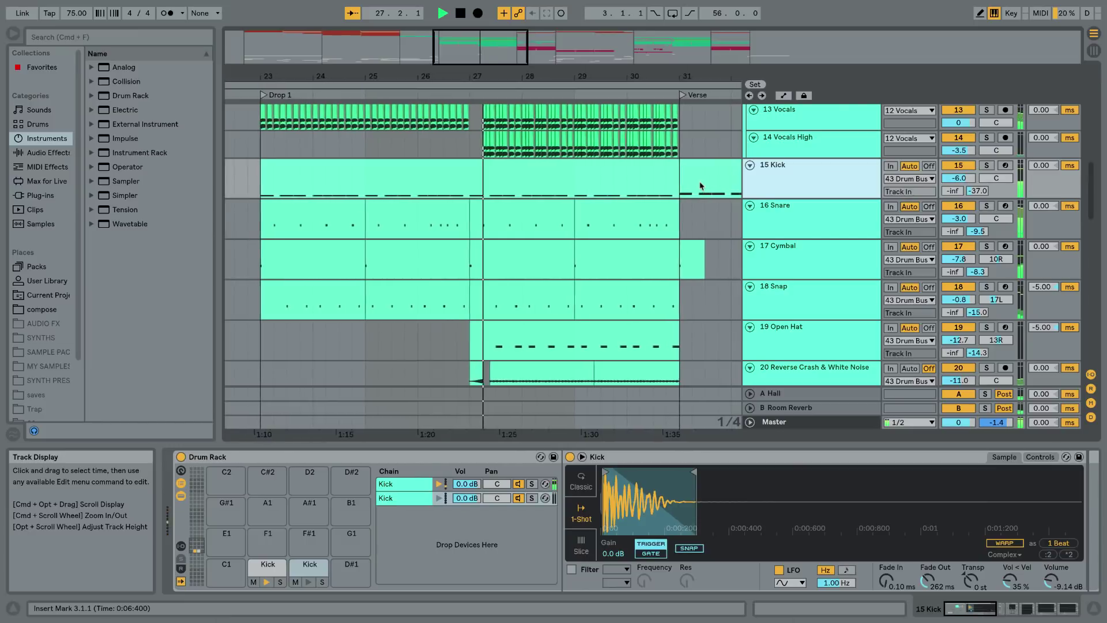
scroll(701, 186, "down", 4)
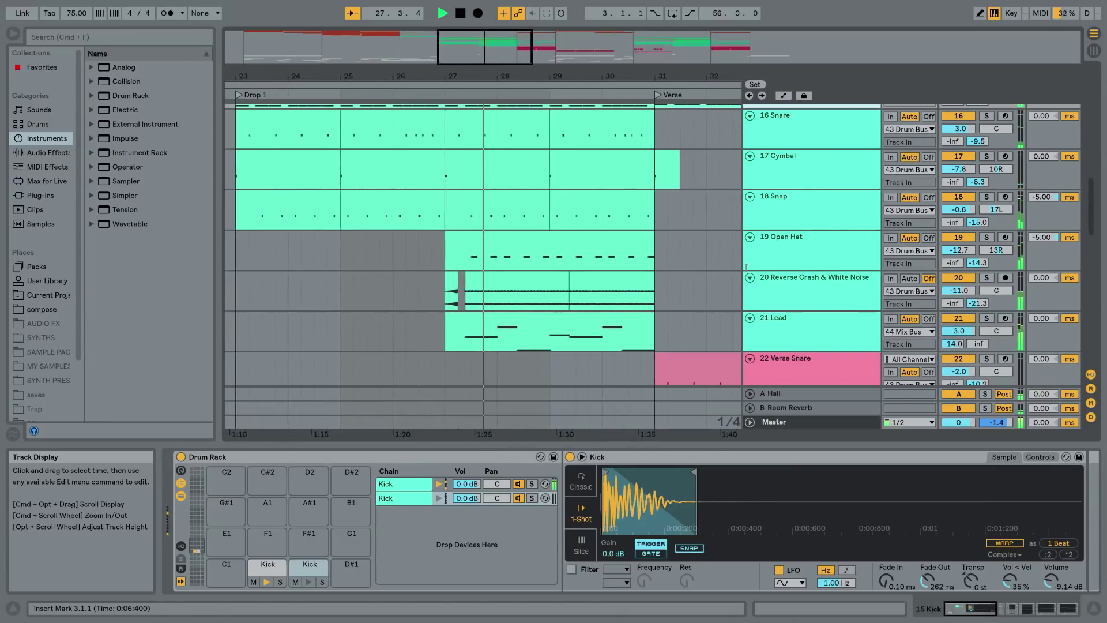
left_click(796, 325)
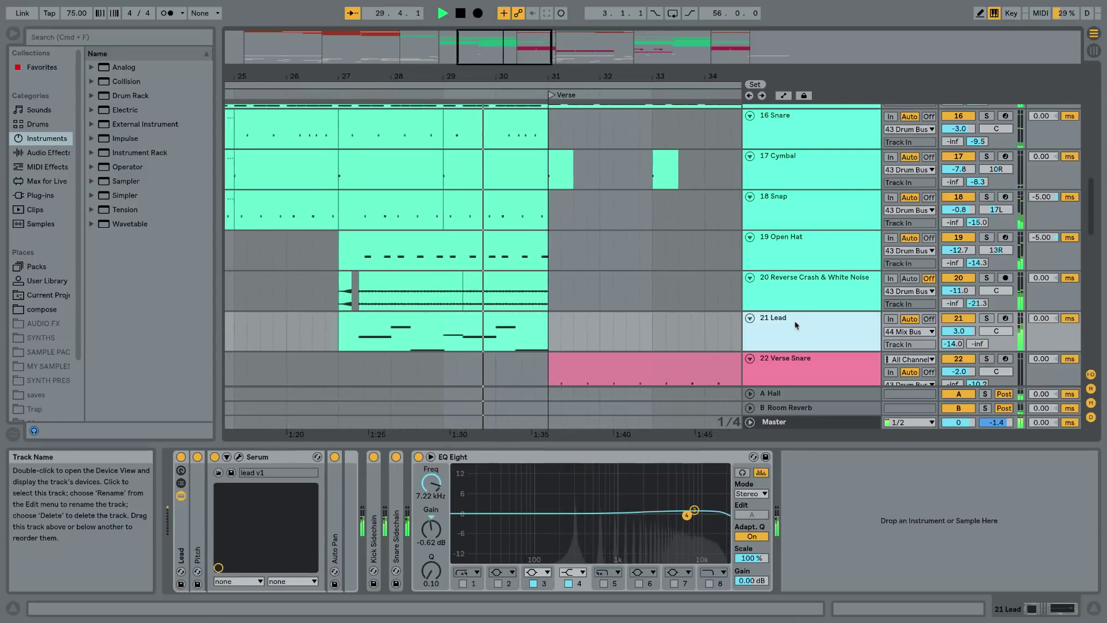
scroll(726, 278, "down", 5)
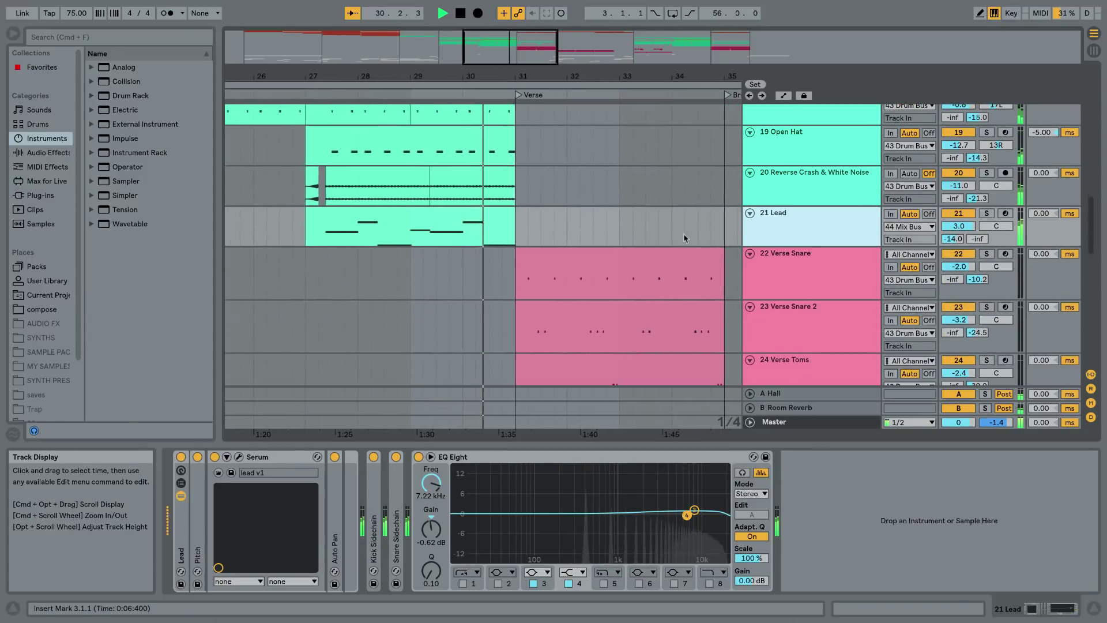